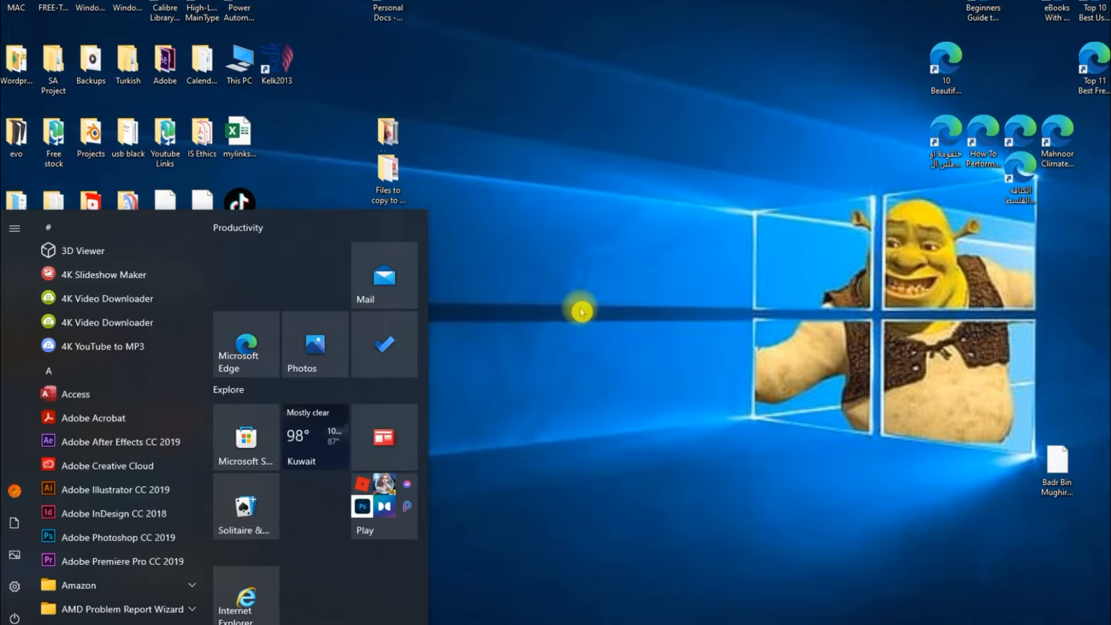
Step: Open Microsoft Word and create a blank document
{"action": "type", "text": "word"}
{"action": "key", "text": "Return"}
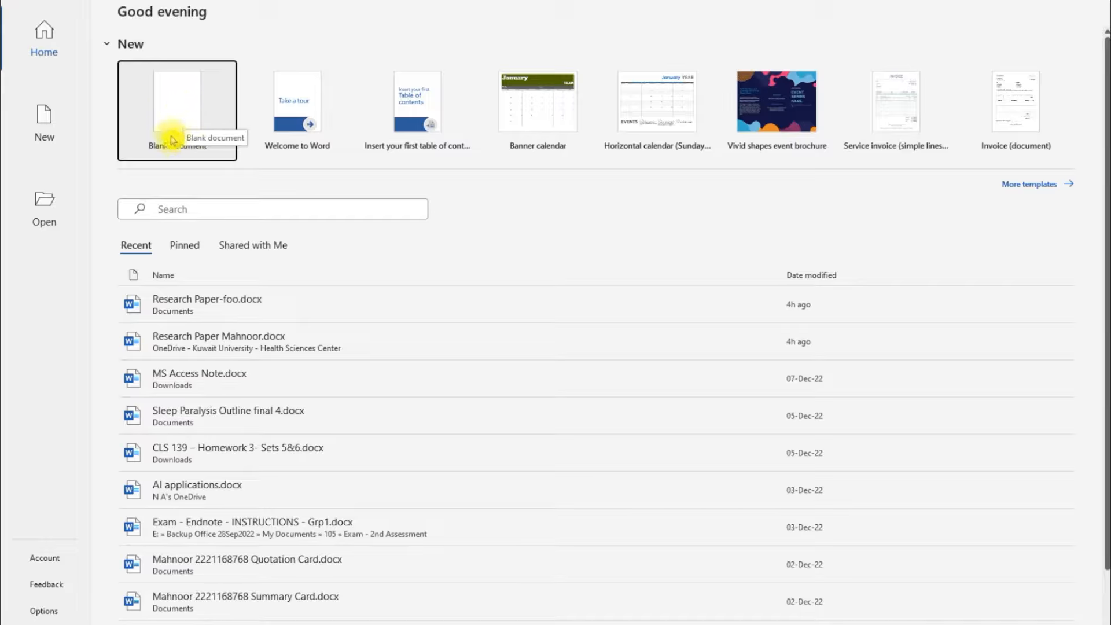
{"action": "left_click", "coordinate": [192, 119]}
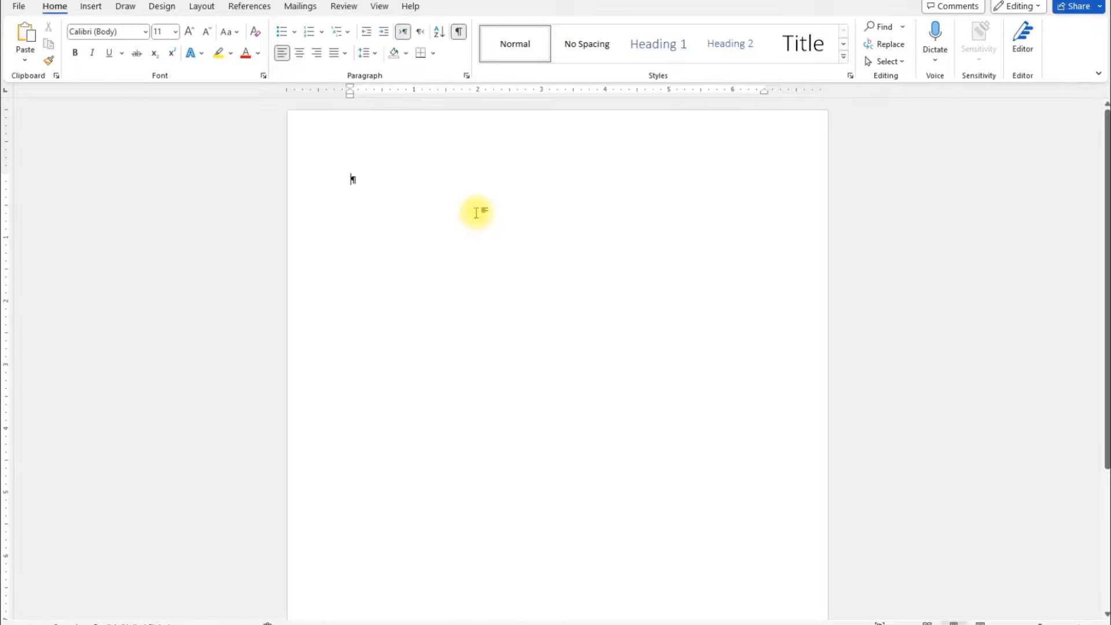
Step: Generate placeholder text in the document with =rand(5,2)
{"action": "type", "text": "=ra"}
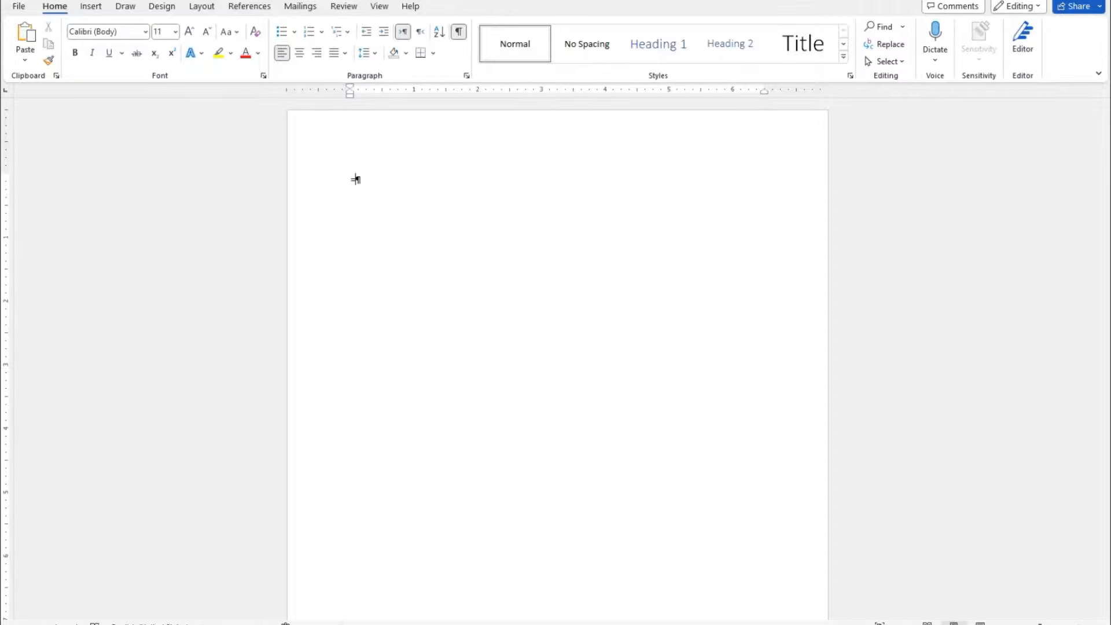
{"action": "type", "text": "nd"}
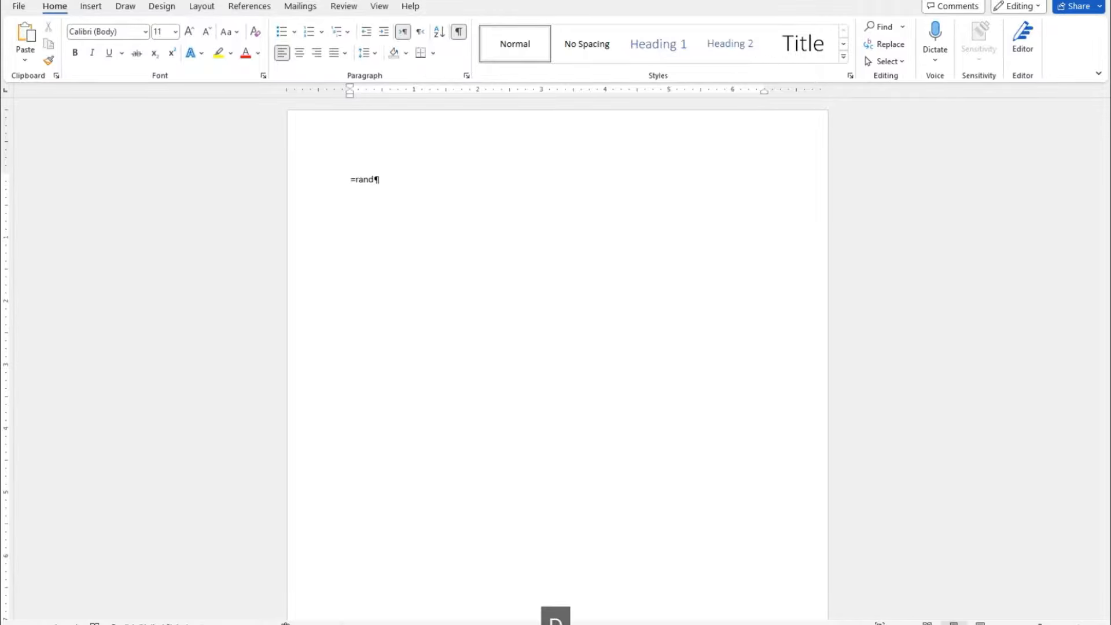
{"action": "type", "text": "9"}
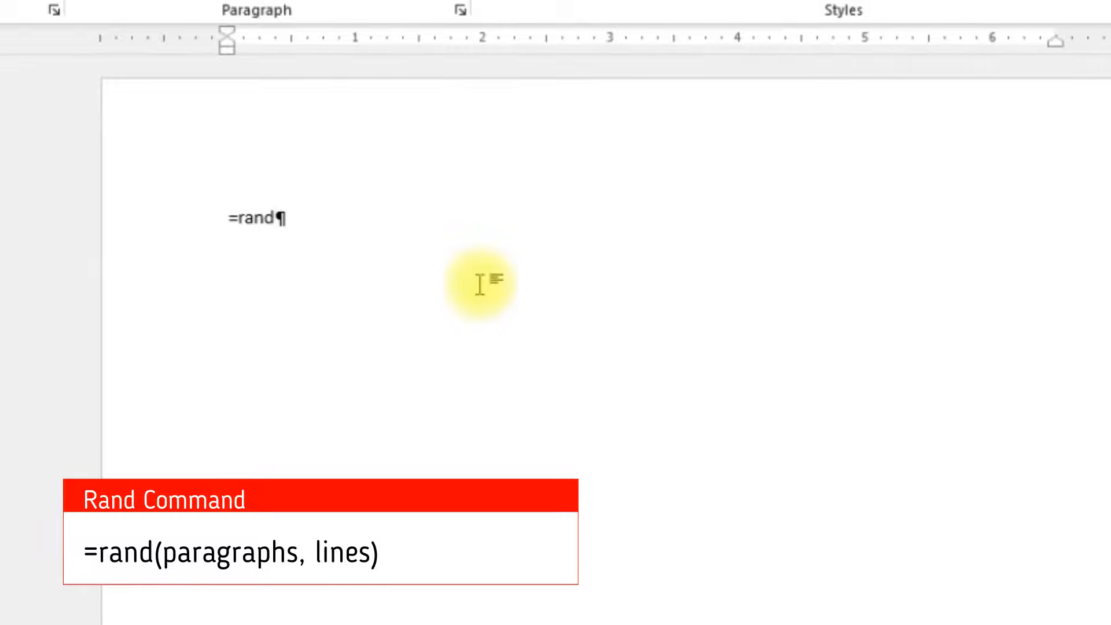
{"action": "type", "text": "(5,2"}
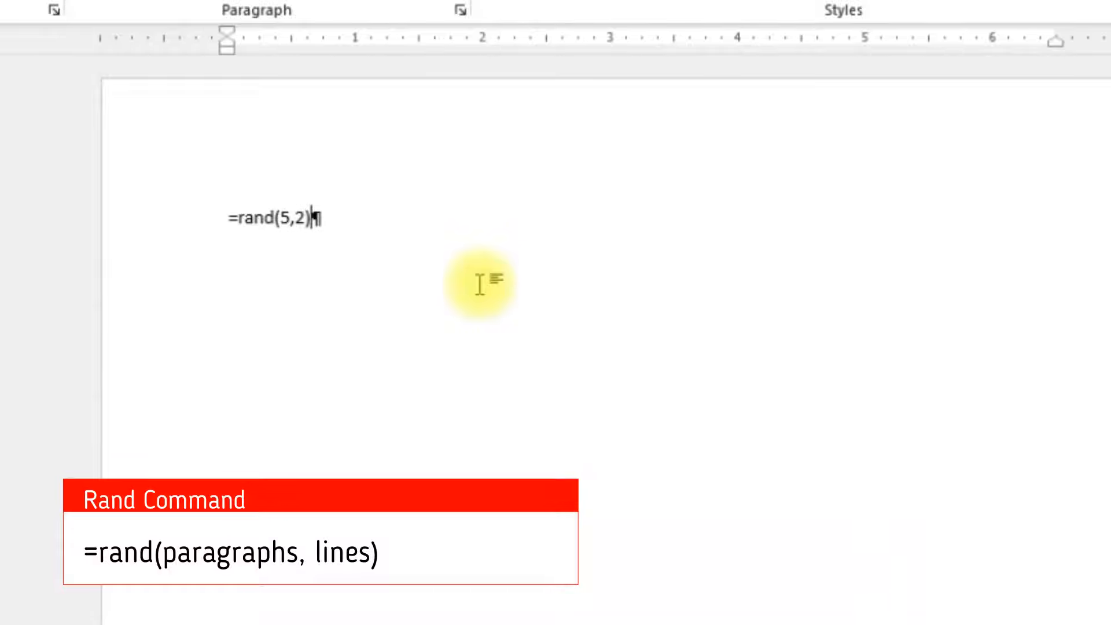
{"action": "key", "text": "Return"}
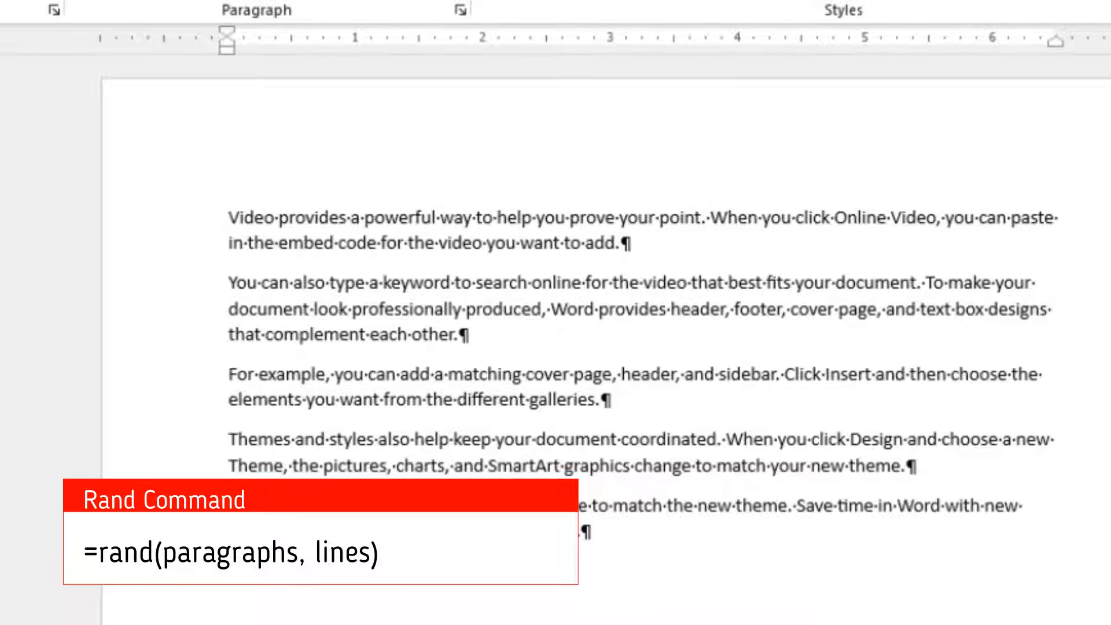
Step: Add two empty lines above the first paragraph and enter "Chapter 1" on the first one
{"action": "left_click", "coordinate": [225, 218]}
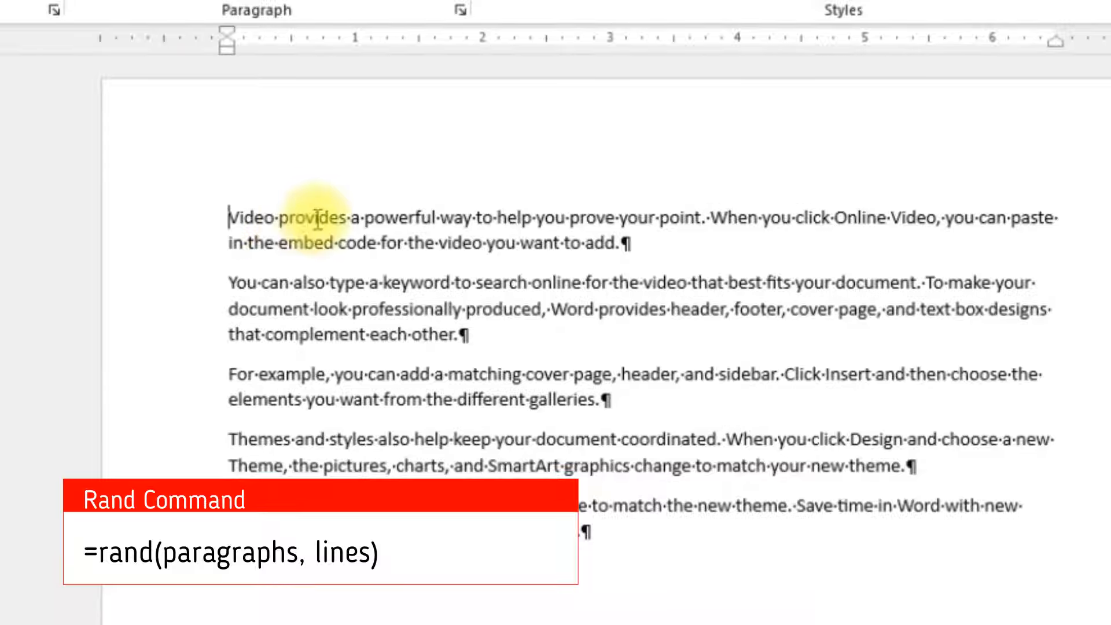
{"action": "key", "text": "Return"}
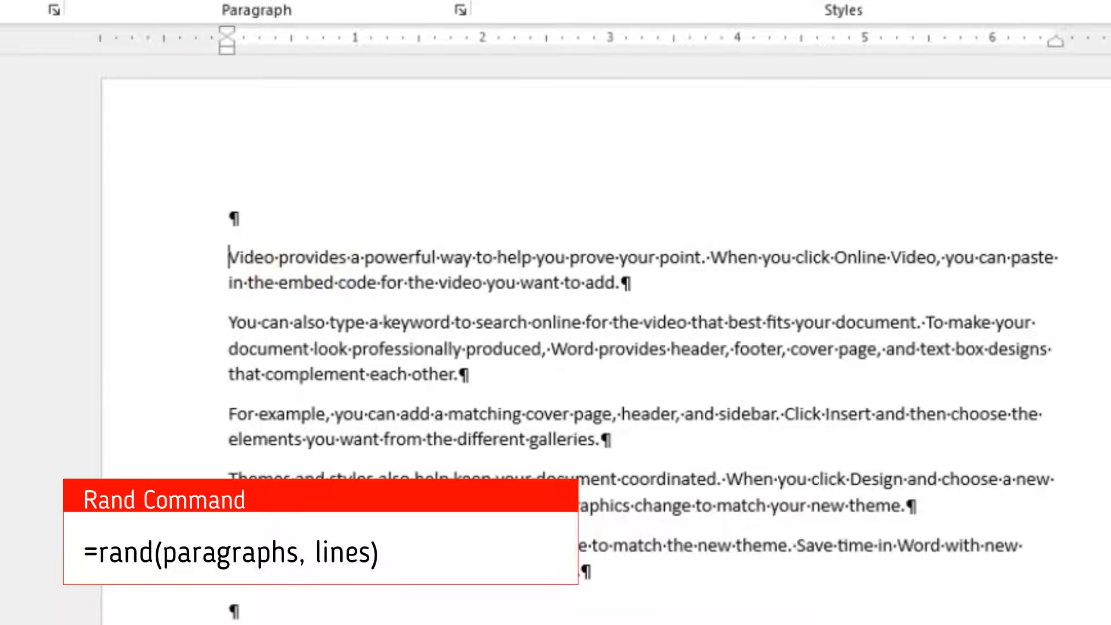
{"action": "left_click", "coordinate": [232, 609]}
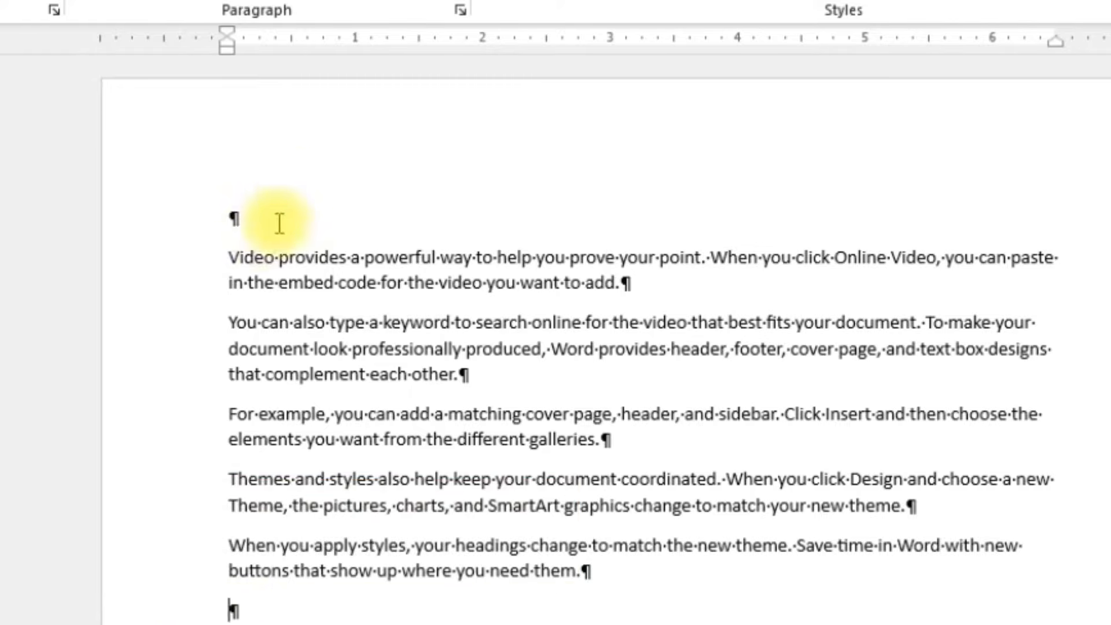
{"action": "left_click", "coordinate": [231, 256]}
{"action": "key", "text": "Return"}
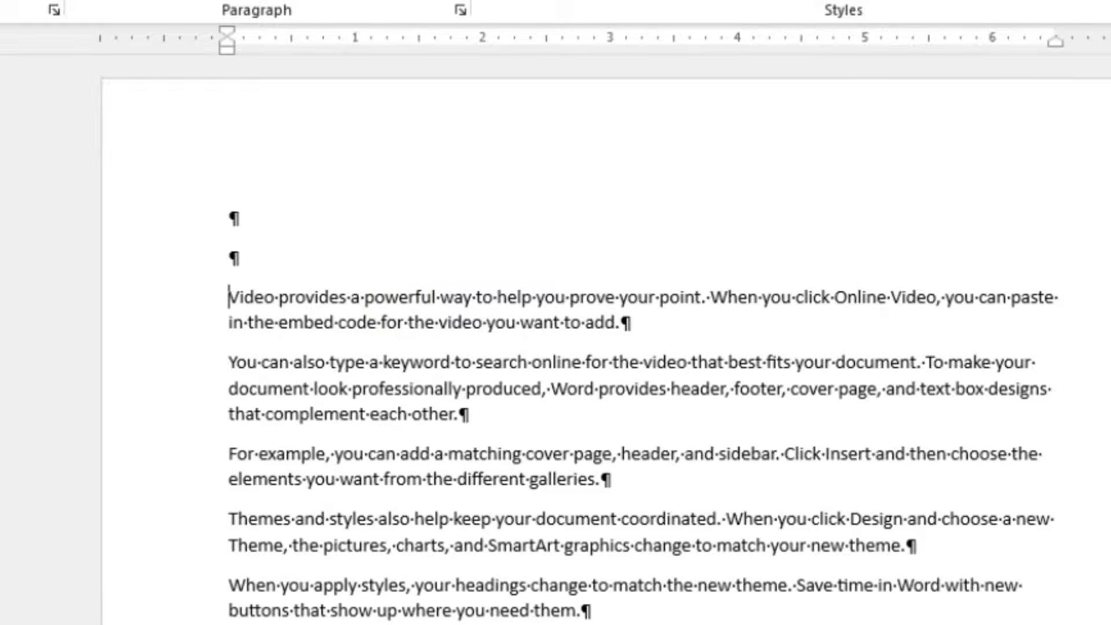
{"action": "left_click", "coordinate": [238, 219]}
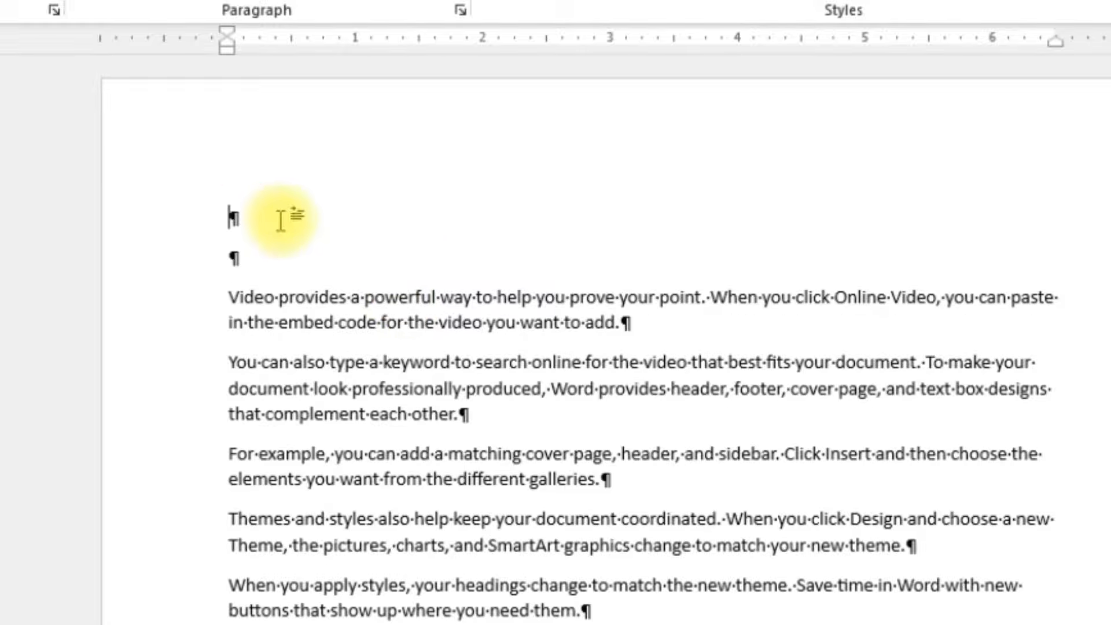
{"action": "type", "text": "Chapter "}
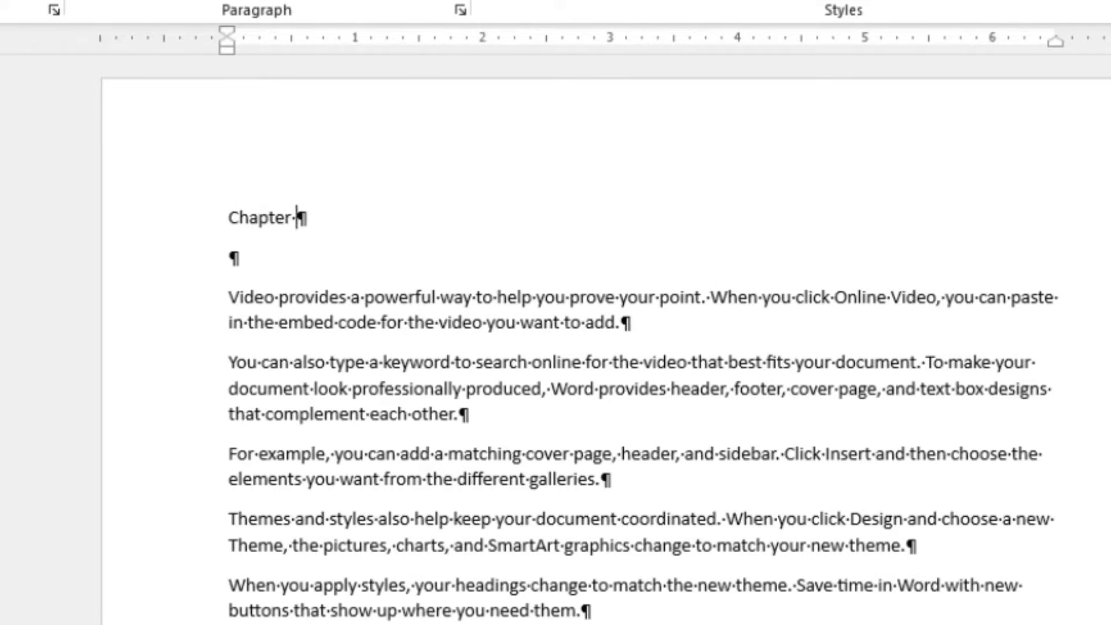
{"action": "type", "text": "1"}
Step: Add a line reading "Introduction" directly above the first paragraph, keeping an empty line below "Chapter 1"
{"action": "left_click", "coordinate": [202, 272]}
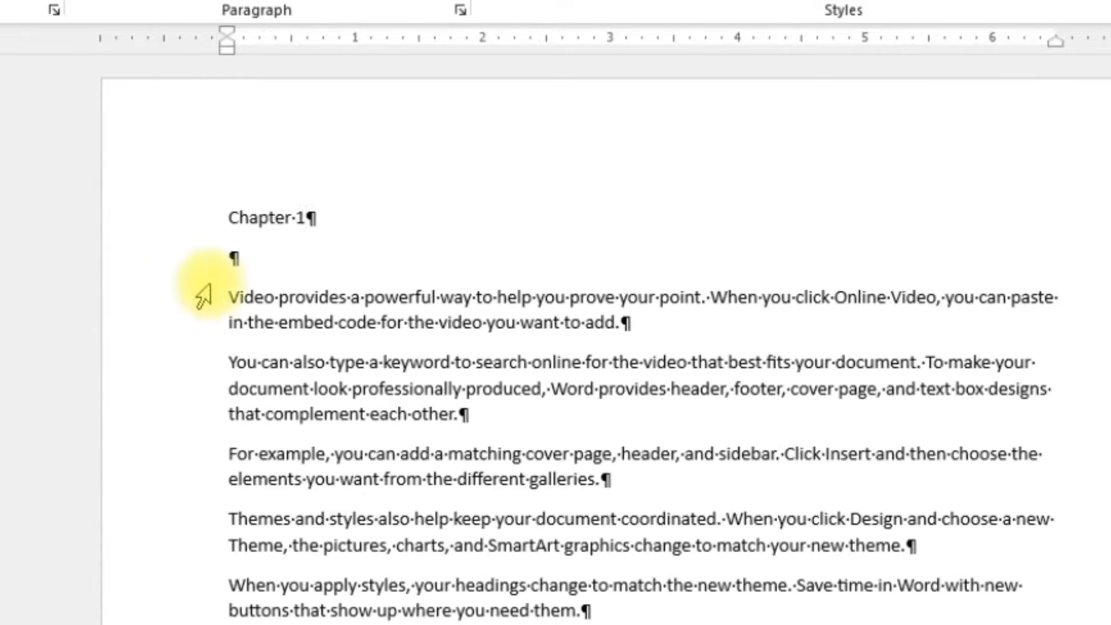
{"action": "key", "text": "Return"}
{"action": "left_click", "coordinate": [388, 309]}
{"action": "type", "text": "Intro"}
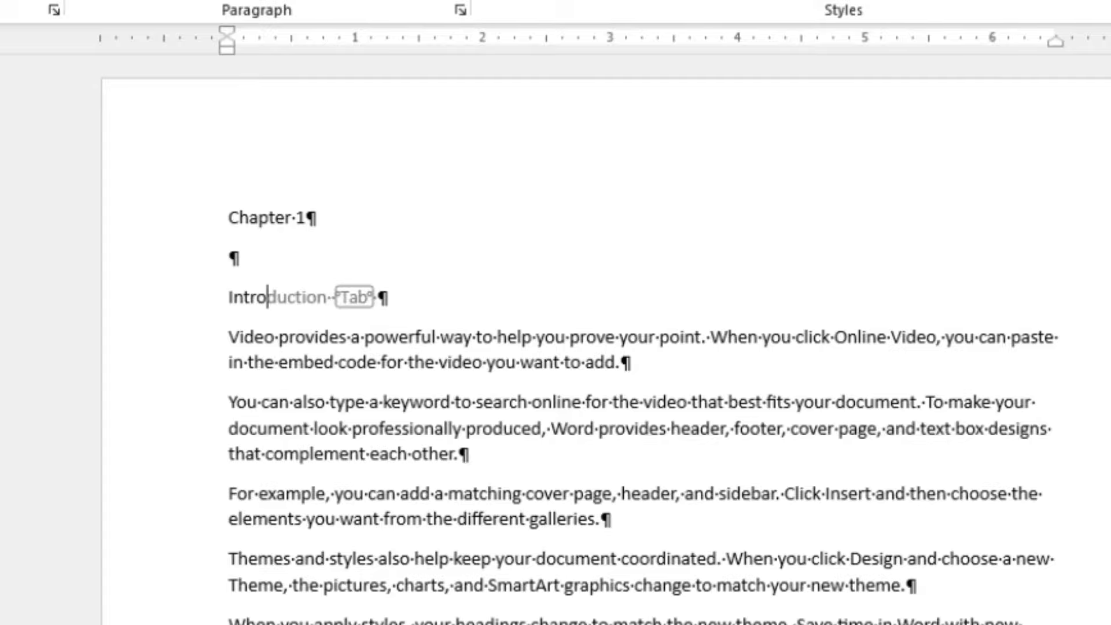
{"action": "key", "text": "Tab"}
Step: Insert two lines before the paragraph starting "Themes and styles" and enter "Themes" directly above it
{"action": "left_click", "coordinate": [230, 561]}
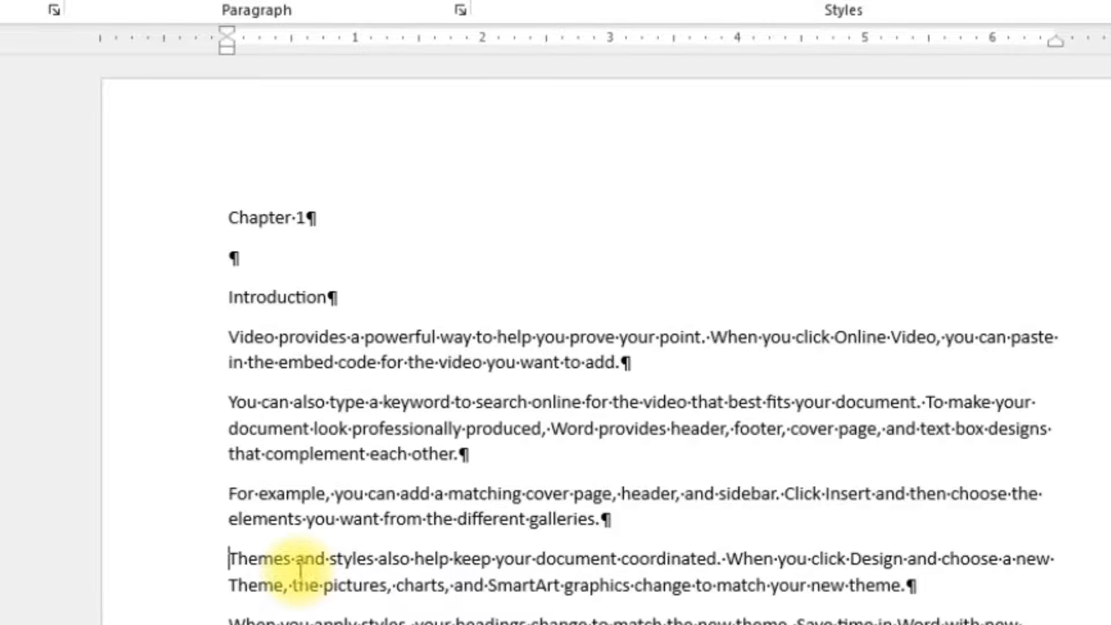
{"action": "key", "text": "Return"}
{"action": "key", "text": "Return"}
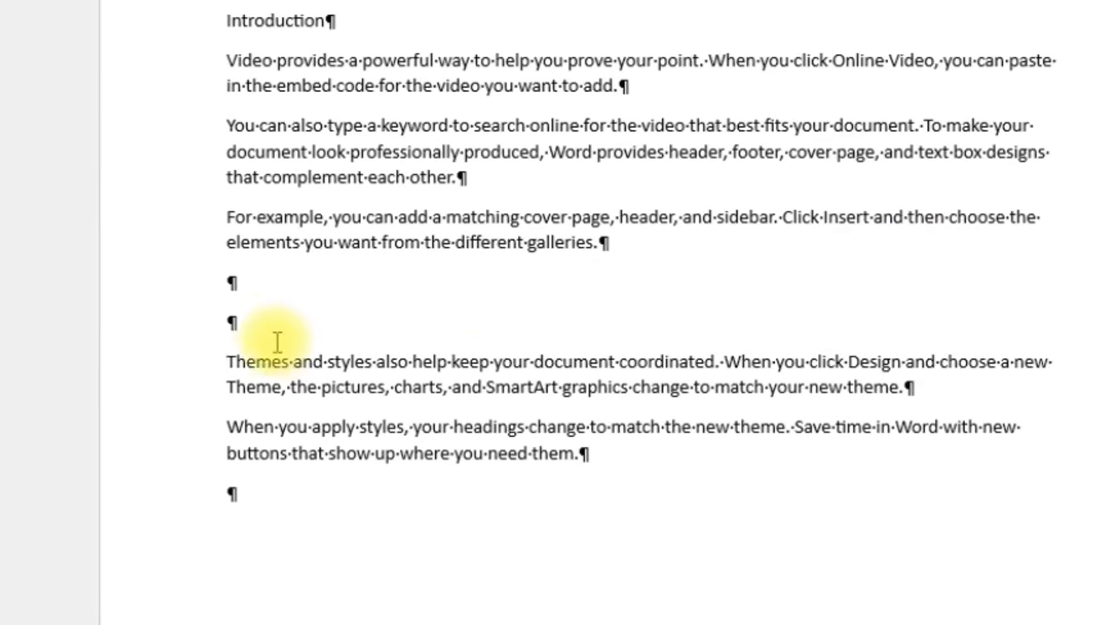
{"action": "left_click", "coordinate": [272, 329]}
{"action": "type", "text": "Themes"}
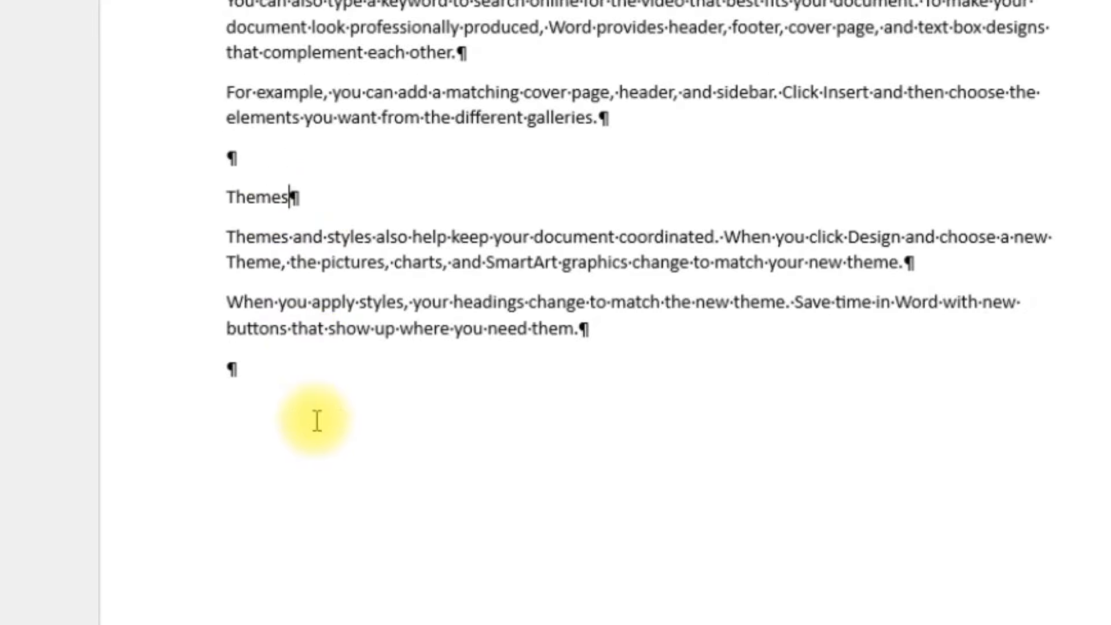
Step: Insert a page break on the empty line after the last Chapter 1 paragraph
{"action": "left_click", "coordinate": [239, 332]}
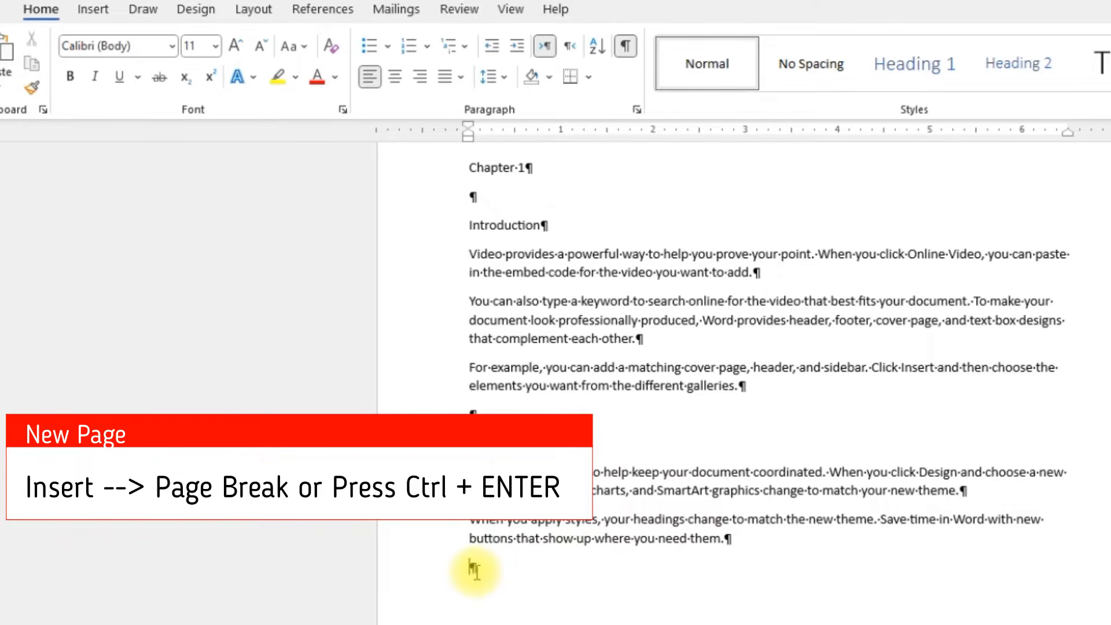
{"action": "left_click", "coordinate": [92, 11]}
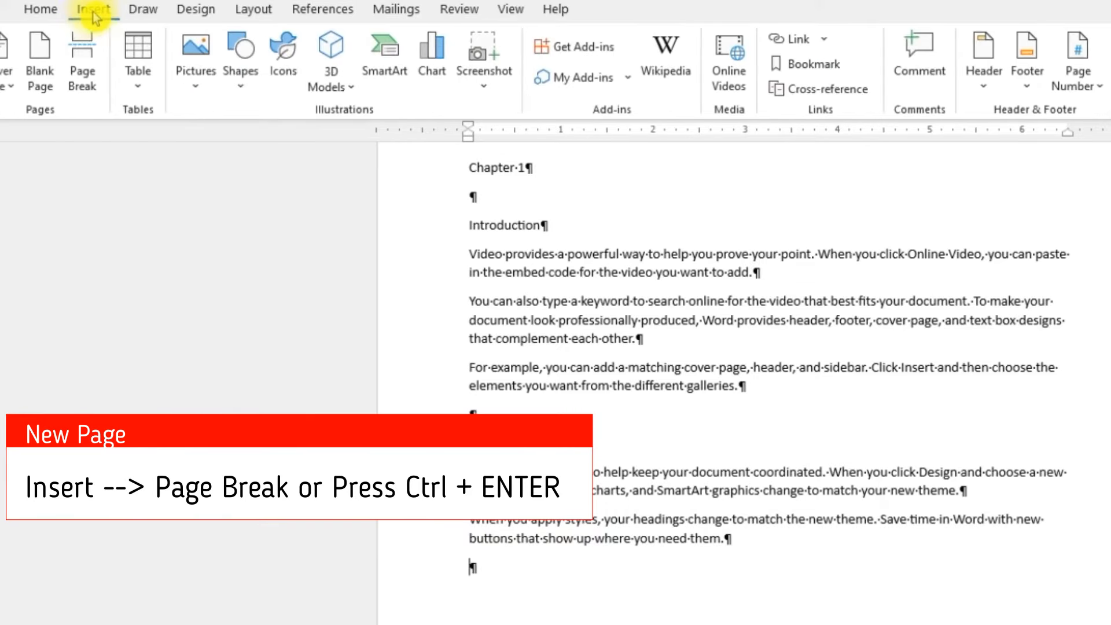
{"action": "left_click", "coordinate": [86, 51]}
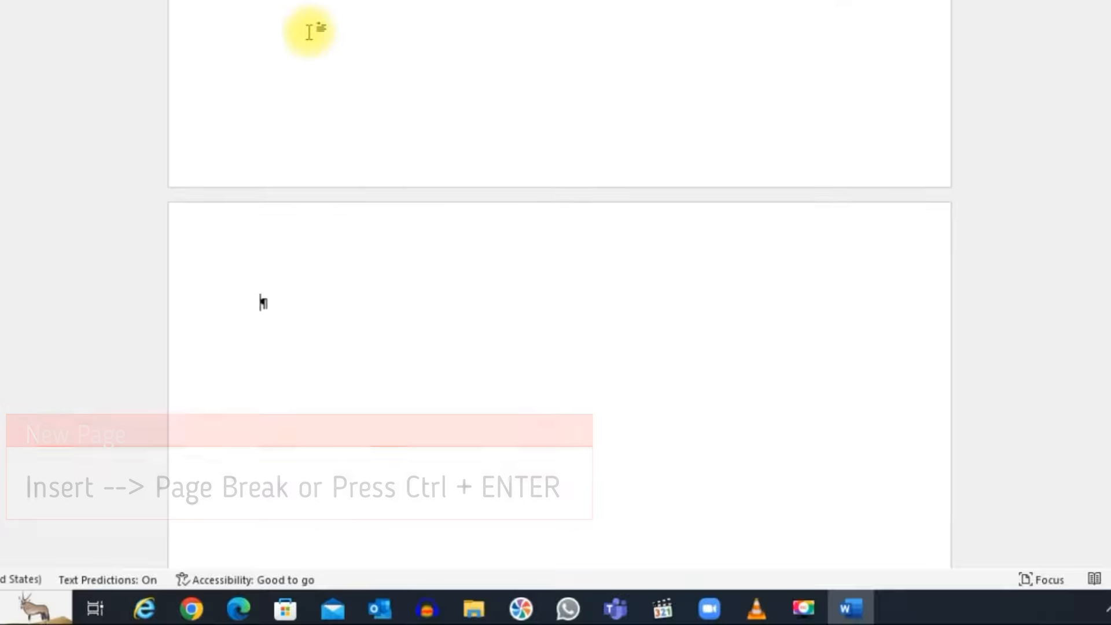
Step: Generate placeholder text on the new page with =rand(6, 5)
{"action": "scroll", "coordinate": [404, 103], "scroll_direction": "up", "scroll_amount": 1}
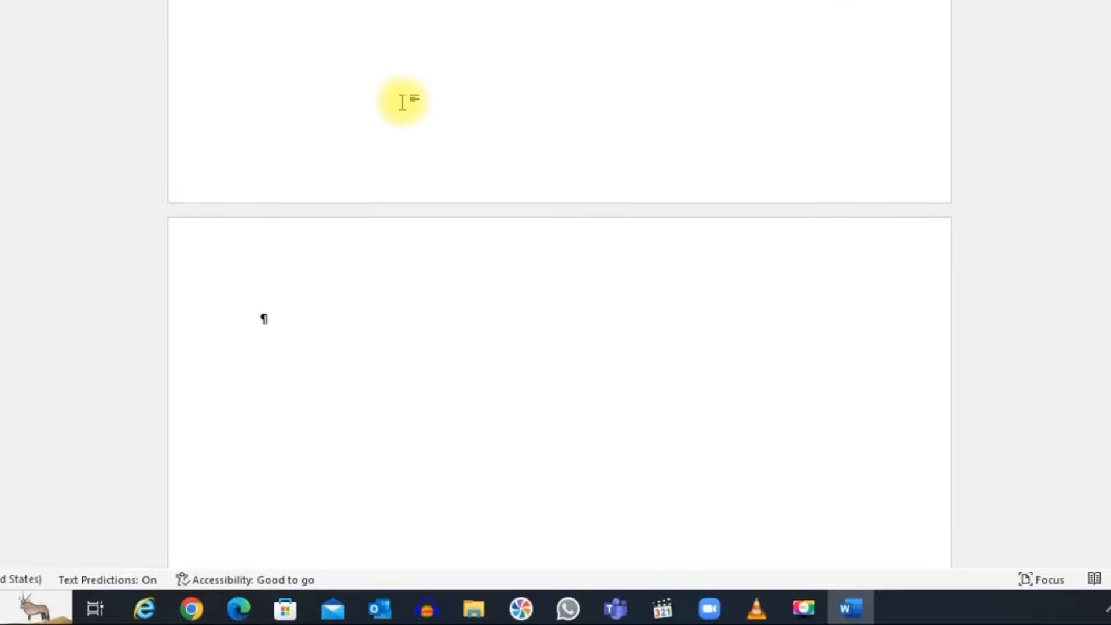
{"action": "type", "text": "=rand"}
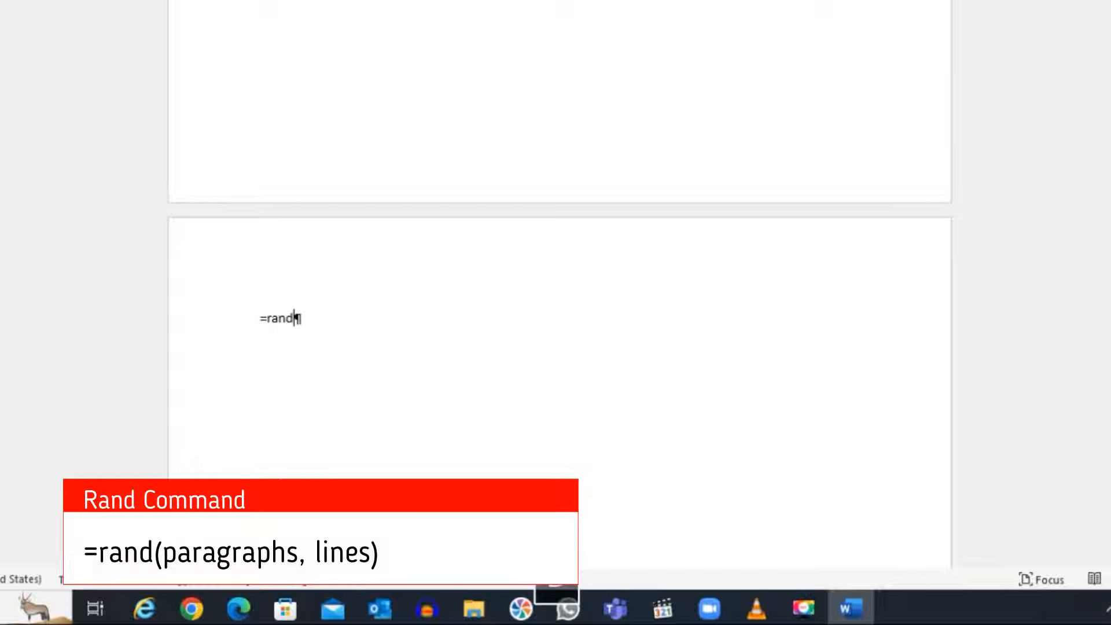
{"action": "type", "text": "("}
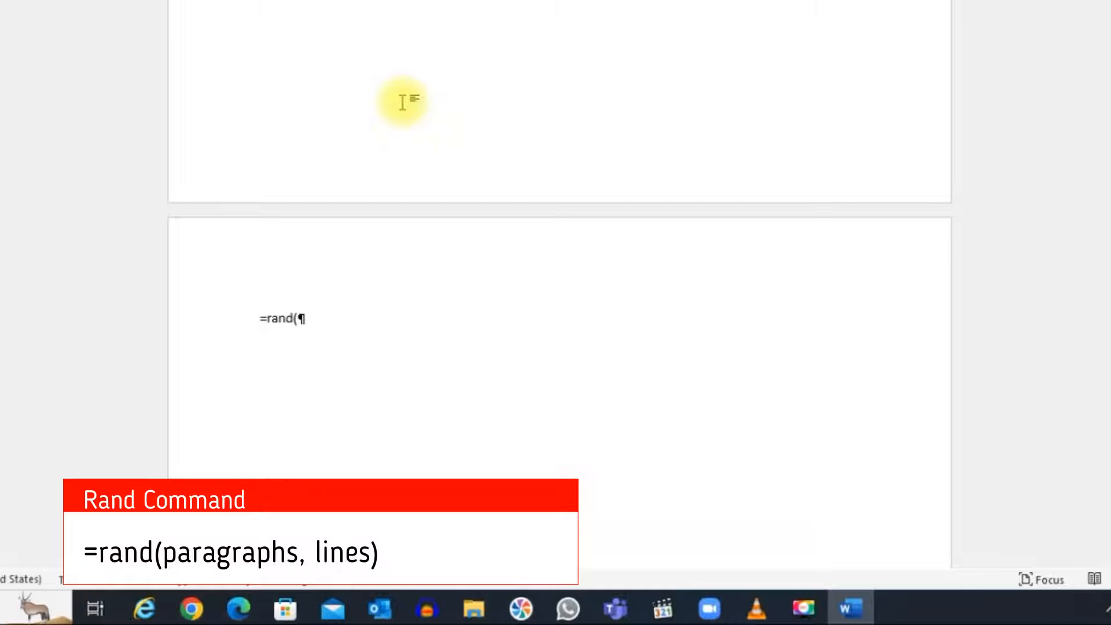
{"action": "type", "text": "6"}
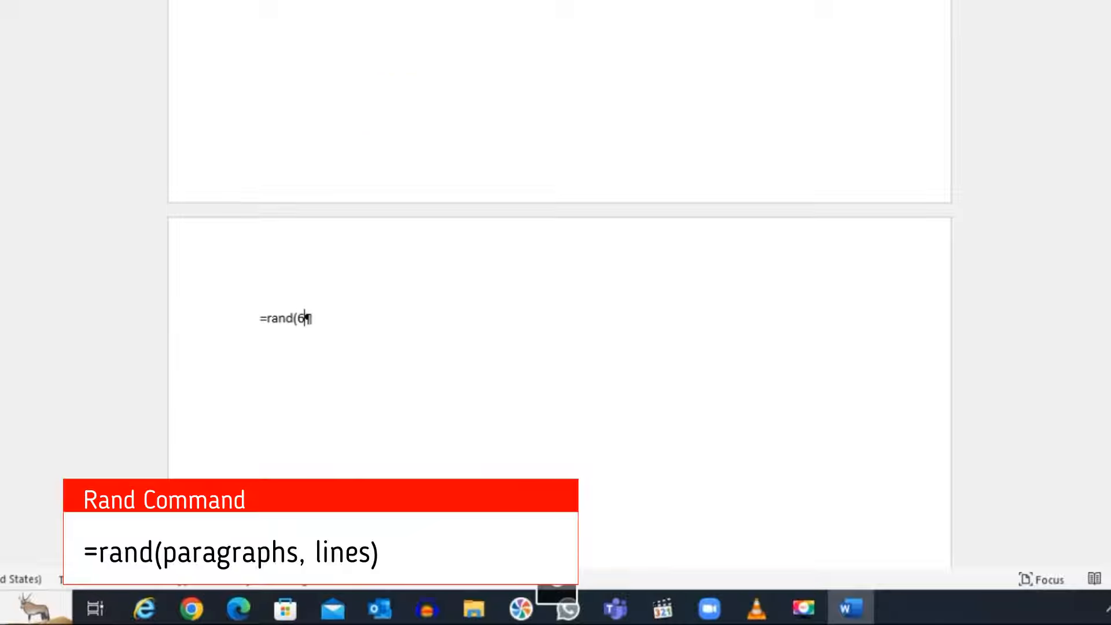
{"action": "type", "text": ", 5)"}
{"action": "key", "text": "Return"}
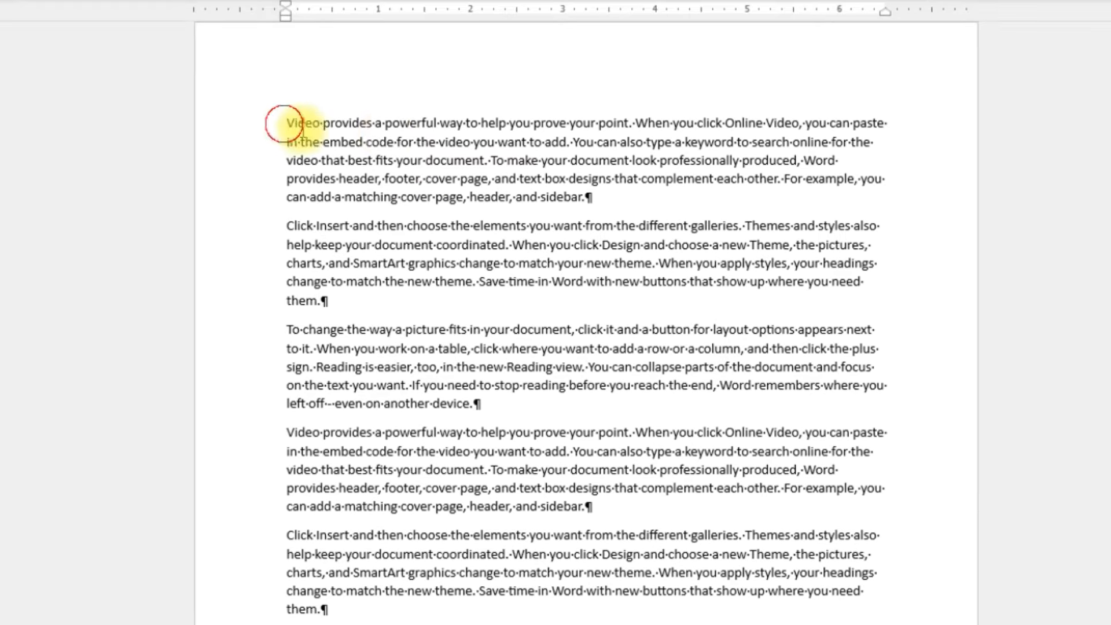
Step: Add a line reading "Chapter 2" above the first paragraph of the second page
{"action": "key", "text": "ctrl+Home"}
{"action": "key", "text": "Return"}
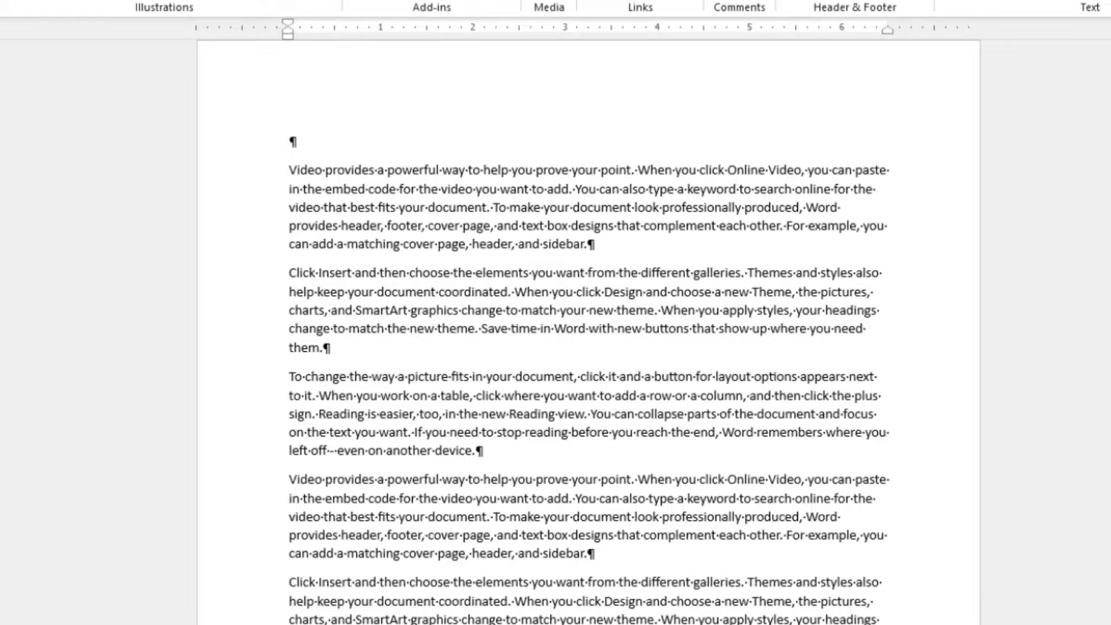
{"action": "left_click", "coordinate": [293, 141]}
{"action": "type", "text": "Ch"}
{"action": "key", "text": "Return"}
{"action": "key", "text": "Return"}
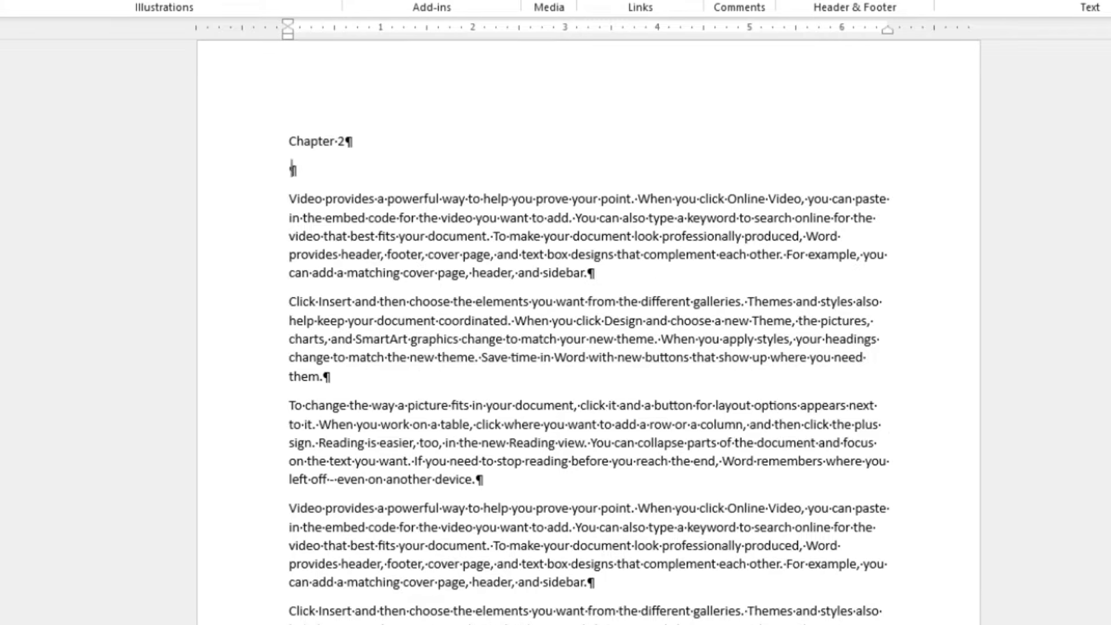
Step: Leave an empty line below "Chapter 2" and enter "Video Creation" directly above the first paragraph
{"action": "type", "text": "Video"}
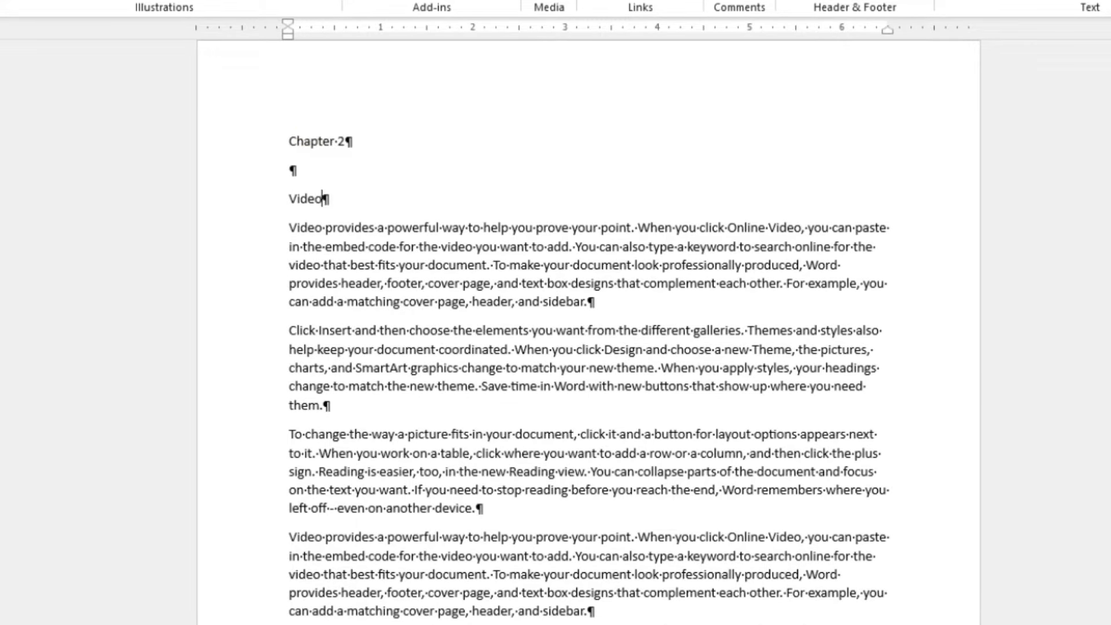
{"action": "type", "text": " Creation"}
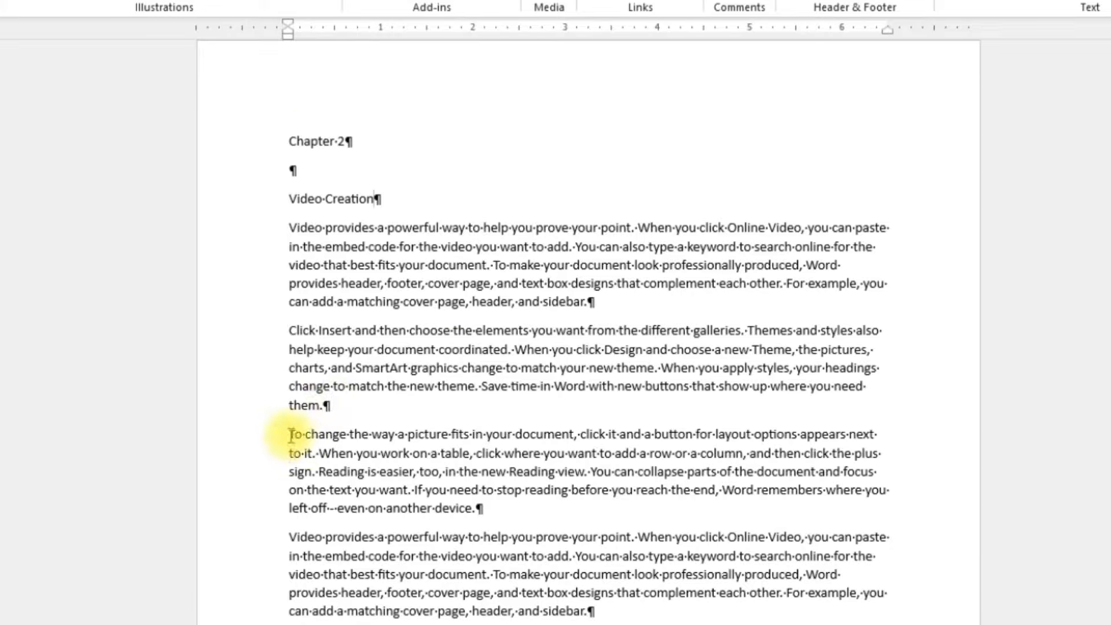
Step: Insert two lines before the fourth Chapter 2 paragraph and enter "Video Benefits" directly above it
{"action": "scroll", "coordinate": [323, 484], "scroll_direction": "down", "scroll_amount": 5}
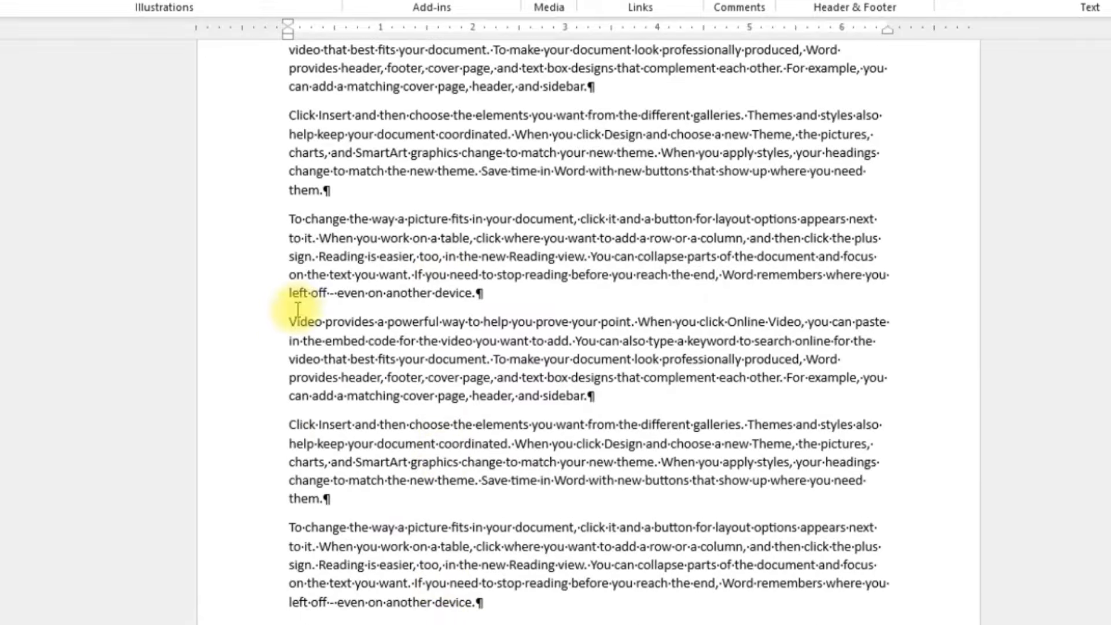
{"action": "left_click", "coordinate": [286, 322]}
{"action": "key", "text": "Return"}
{"action": "key", "text": "Return"}
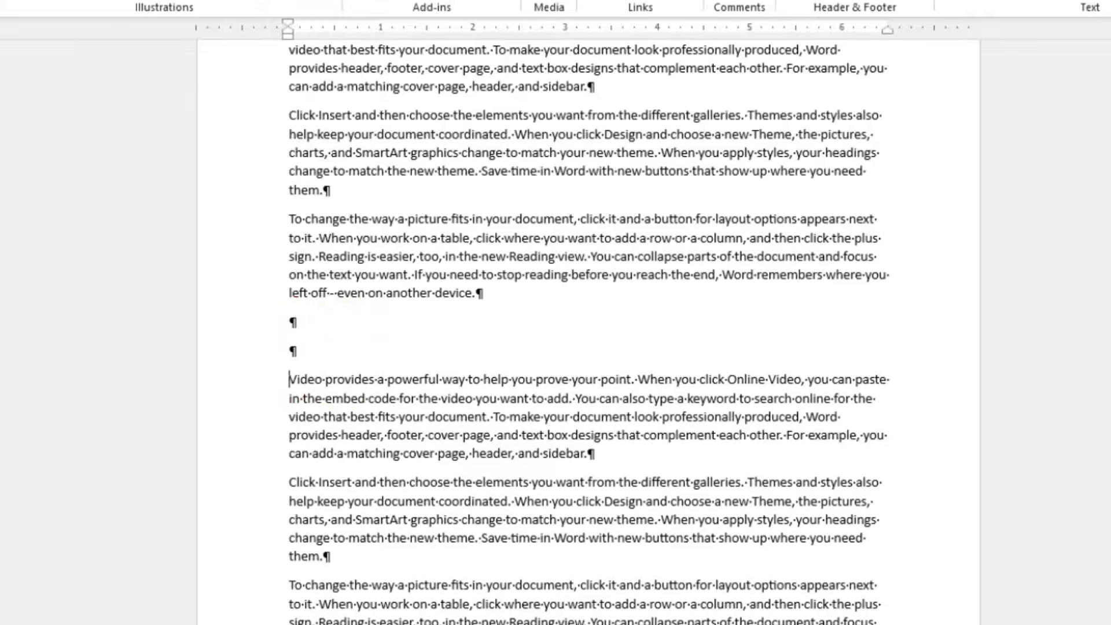
{"action": "left_click", "coordinate": [287, 352]}
{"action": "type", "text": "Video Benefits"}
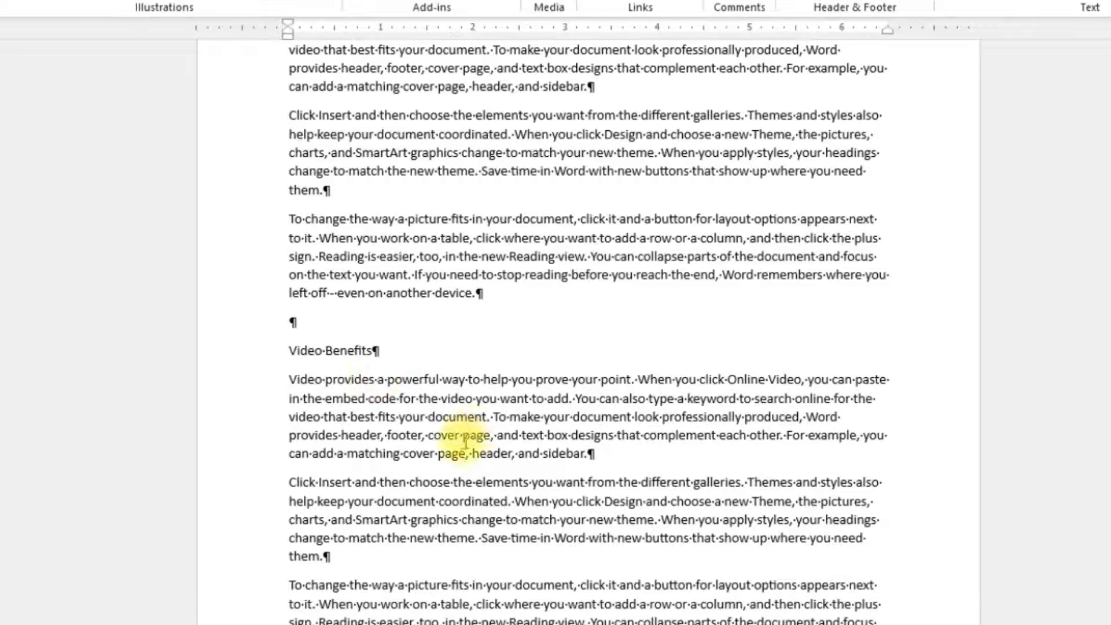
{"action": "scroll", "coordinate": [589, 492], "scroll_direction": "up", "scroll_amount": 5}
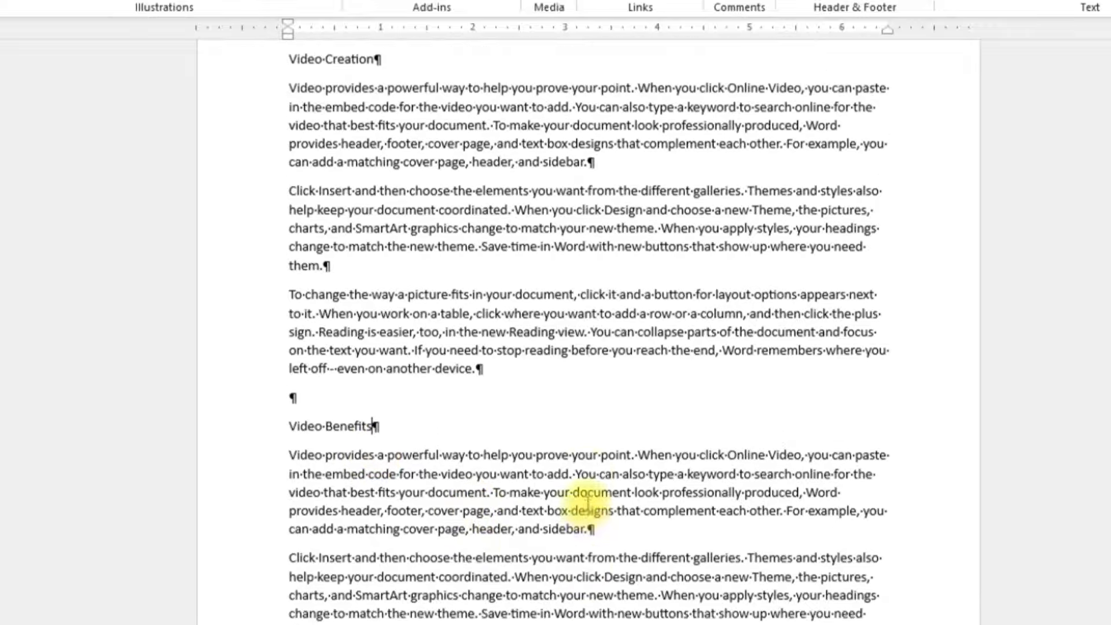
{"action": "scroll", "coordinate": [589, 495], "scroll_direction": "up", "scroll_amount": 20}
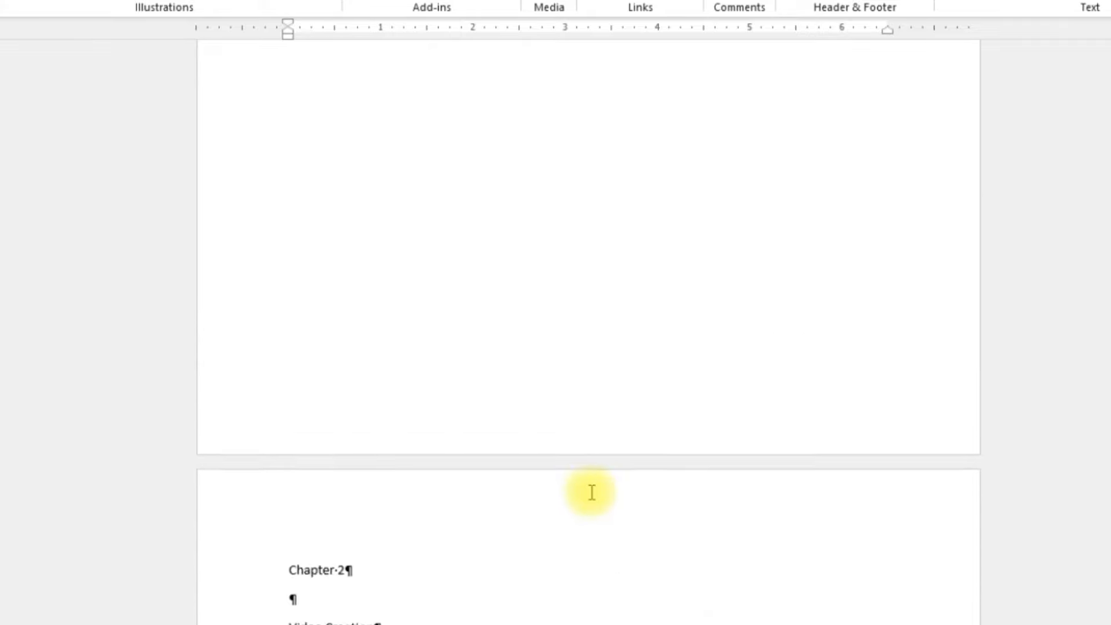
Step: Set the whole document's text to the Arial body font at size 12
{"action": "scroll", "coordinate": [598, 472], "scroll_direction": "up", "scroll_amount": 4}
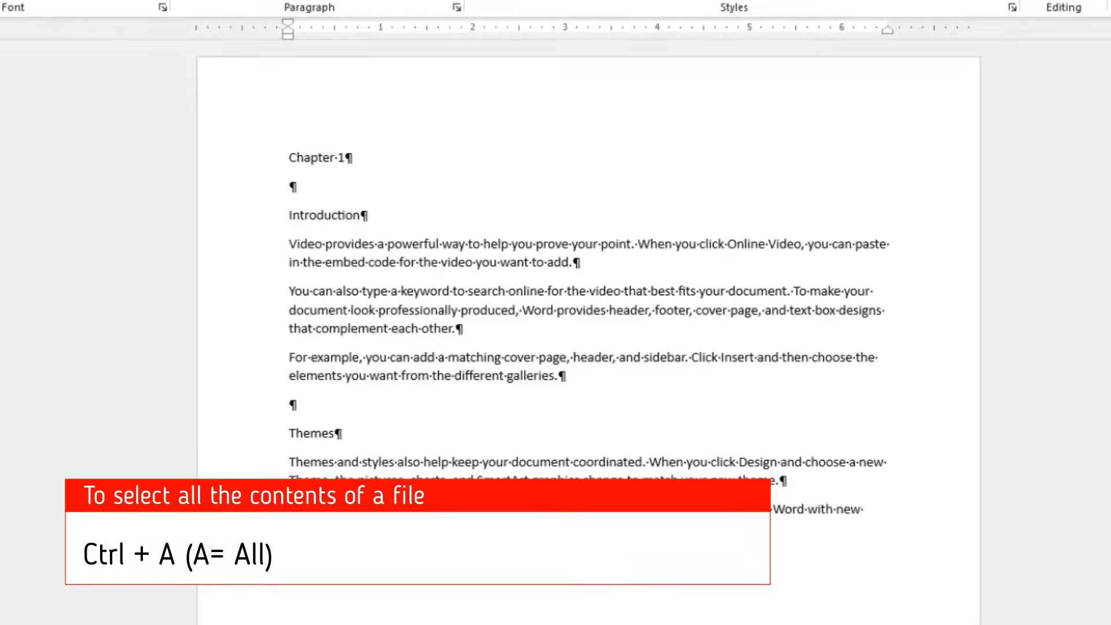
{"action": "key", "text": "ctrl+a"}
{"action": "scroll", "coordinate": [637, 295], "scroll_direction": "down", "scroll_amount": 8}
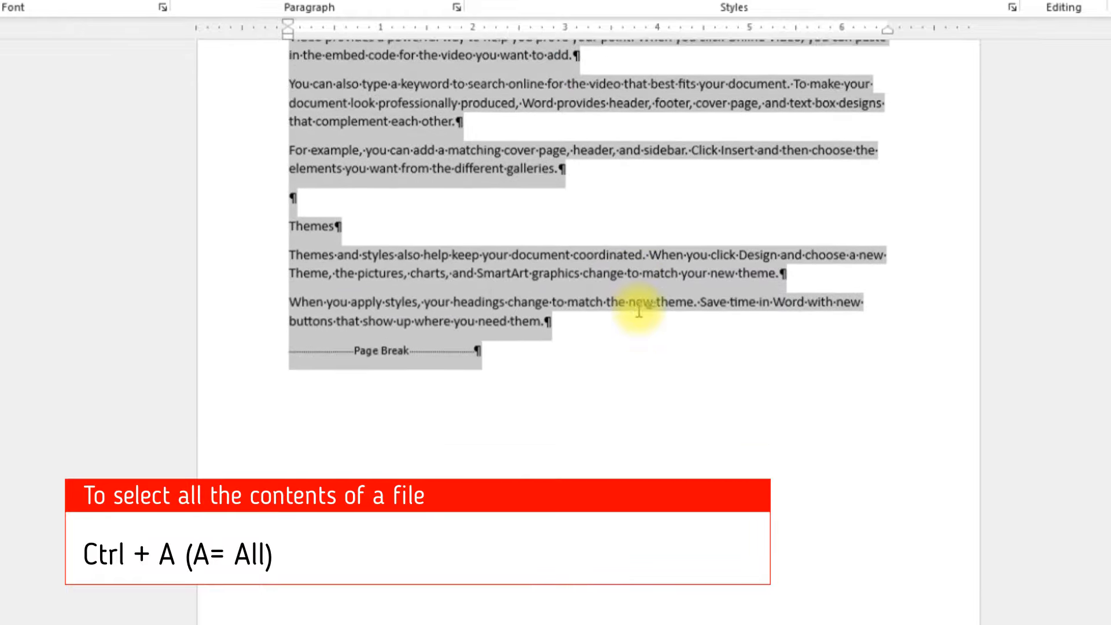
{"action": "scroll", "coordinate": [638, 307], "scroll_direction": "down", "scroll_amount": 6}
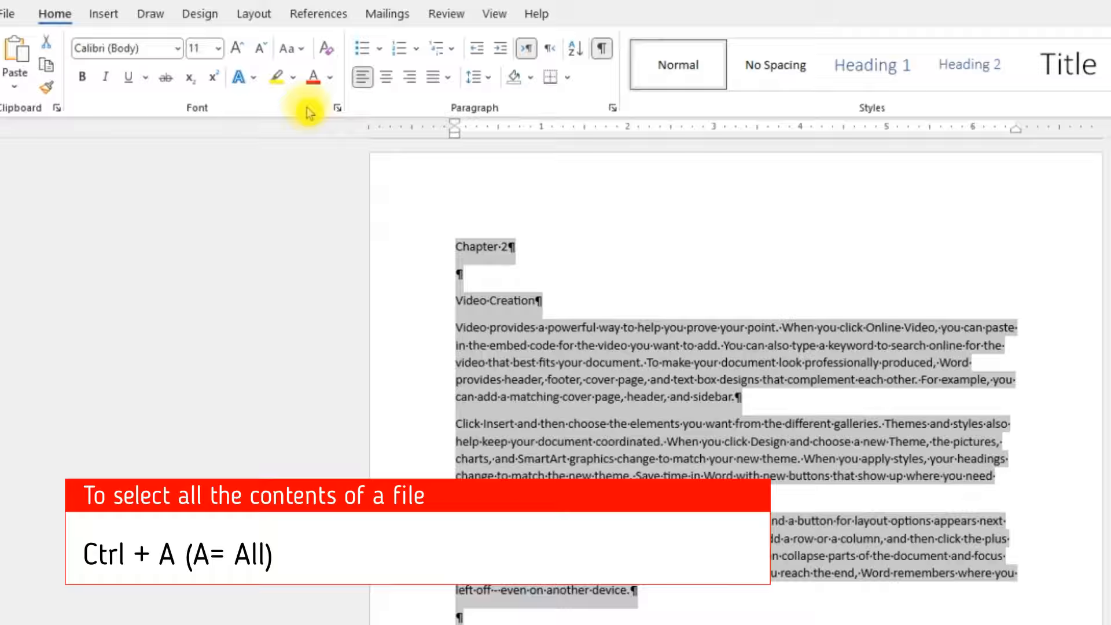
{"action": "left_click", "coordinate": [179, 50]}
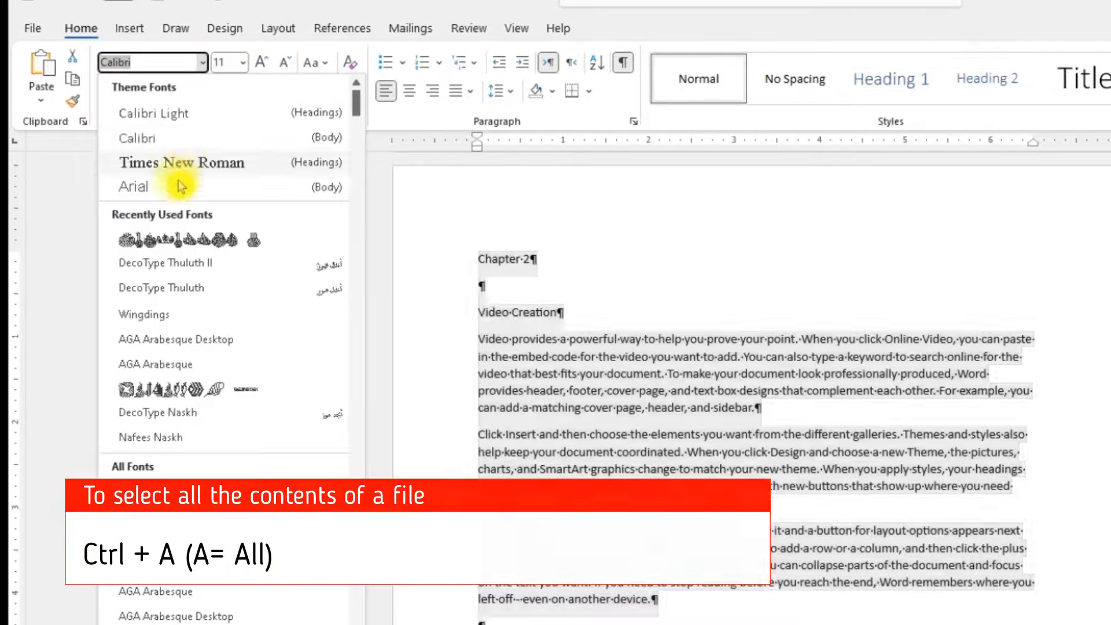
{"action": "left_click", "coordinate": [168, 185]}
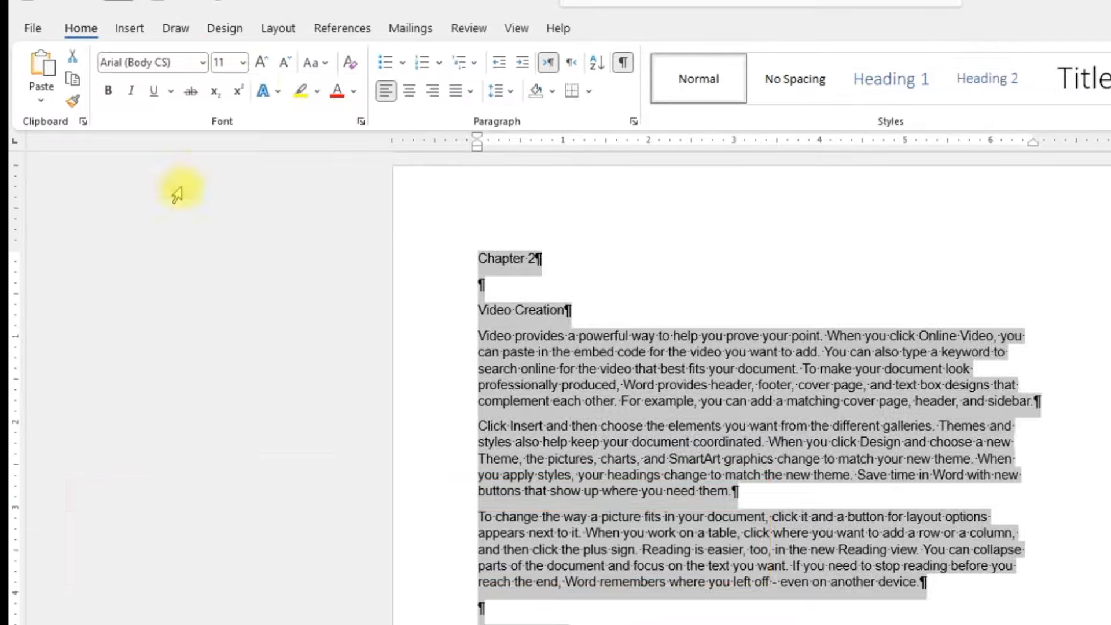
{"action": "left_click", "coordinate": [262, 64]}
{"action": "left_click", "coordinate": [652, 385]}
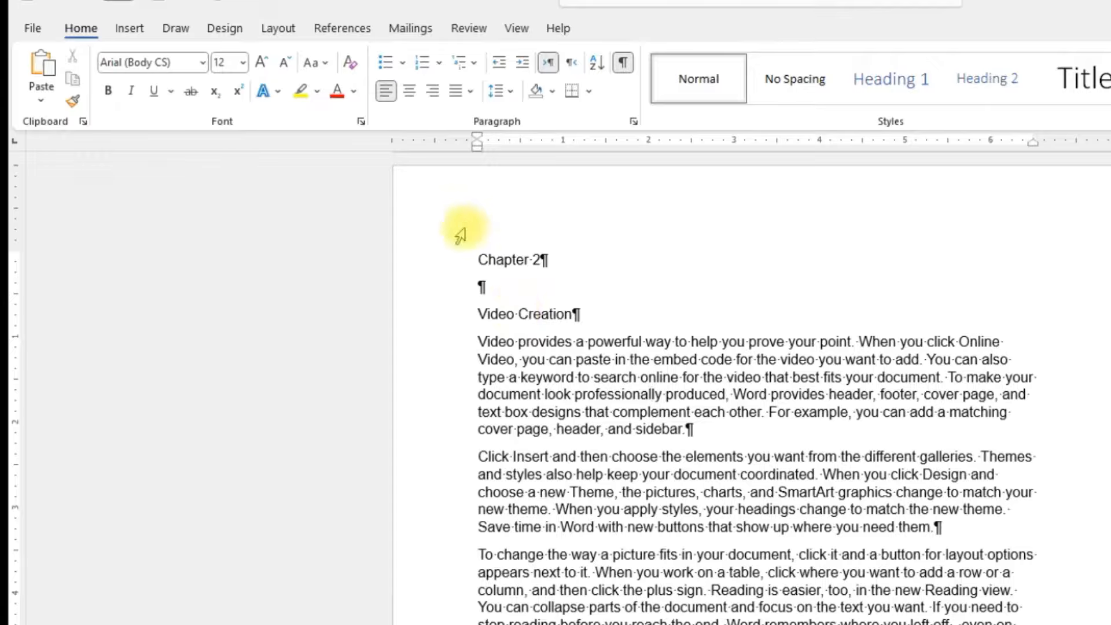
Step: Select the text from the start of "Chapter 2" through the last paragraph ending "another device."
{"action": "left_click", "coordinate": [479, 259]}
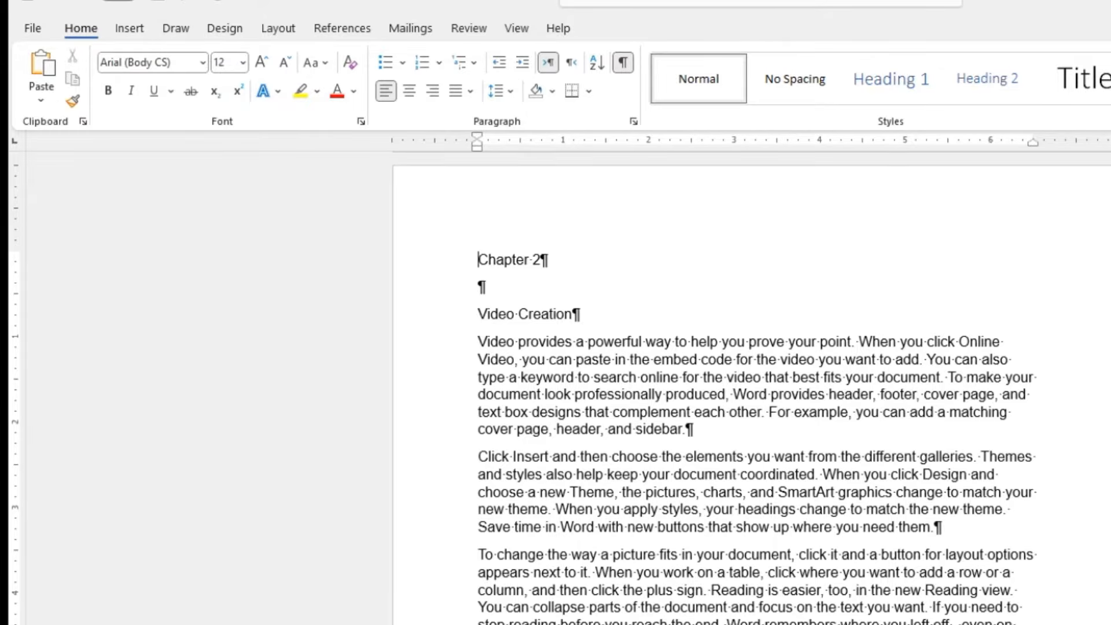
{"action": "scroll", "coordinate": [753, 388], "scroll_direction": "down", "scroll_amount": 12}
{"action": "scroll", "coordinate": [752, 388], "scroll_direction": "down", "scroll_amount": 4}
{"action": "scroll", "coordinate": [753, 347], "scroll_direction": "up", "scroll_amount": 2}
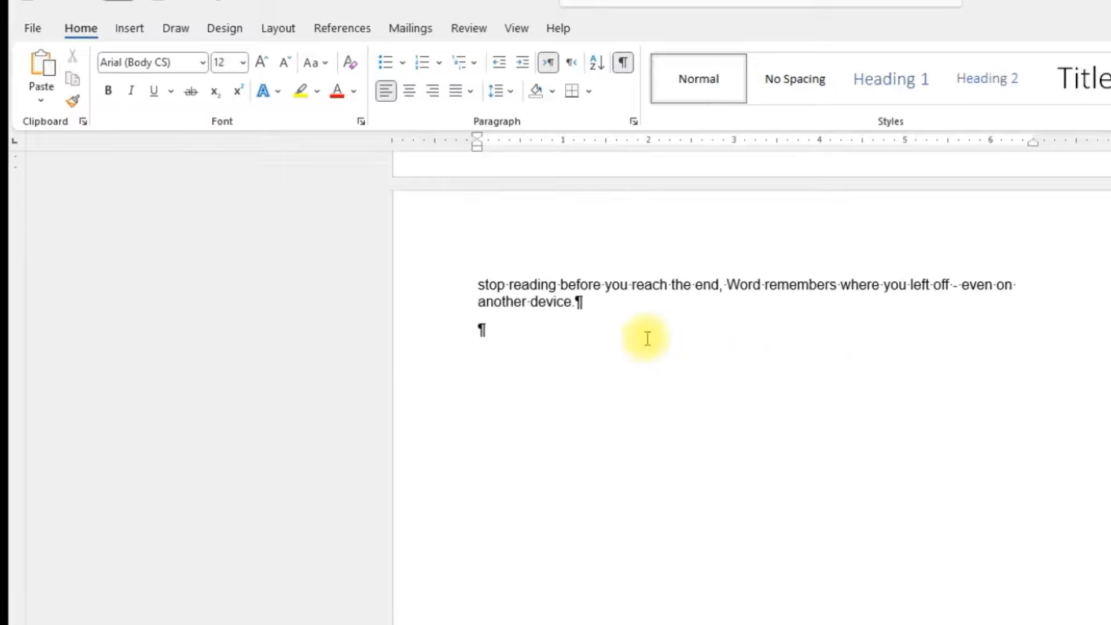
{"action": "triple_click", "coordinate": [577, 302]}
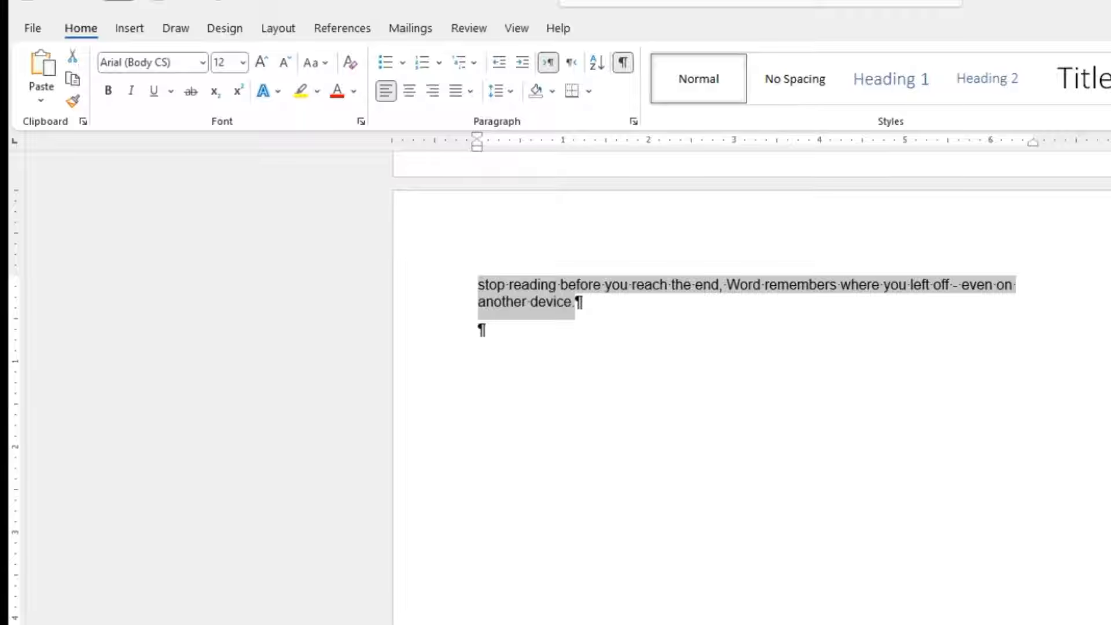
{"action": "key", "text": "ctrl+shift+Home"}
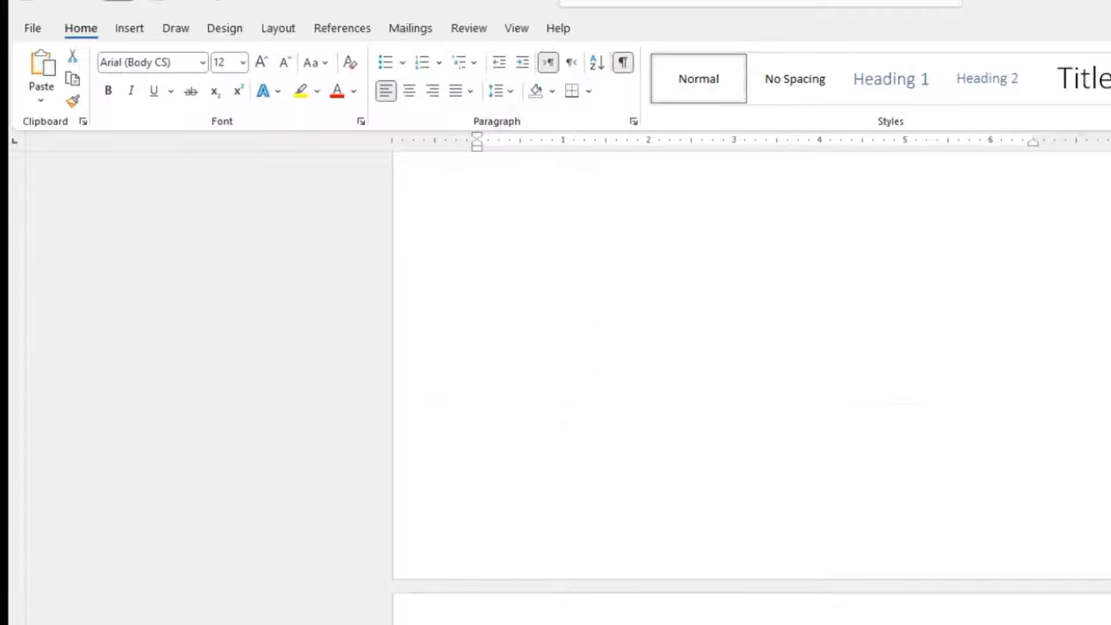
Step: Select all text from the start of "Chapter 1" through the last paragraph ending "another device."
{"action": "scroll", "coordinate": [657, 186], "scroll_direction": "up", "scroll_amount": 3}
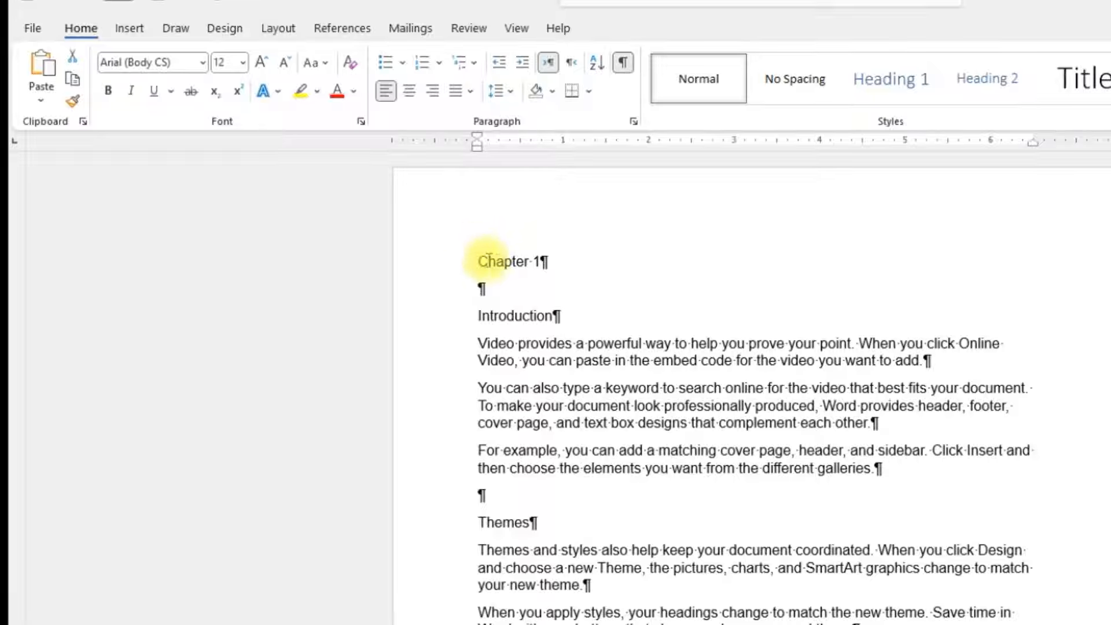
{"action": "left_click", "coordinate": [481, 261]}
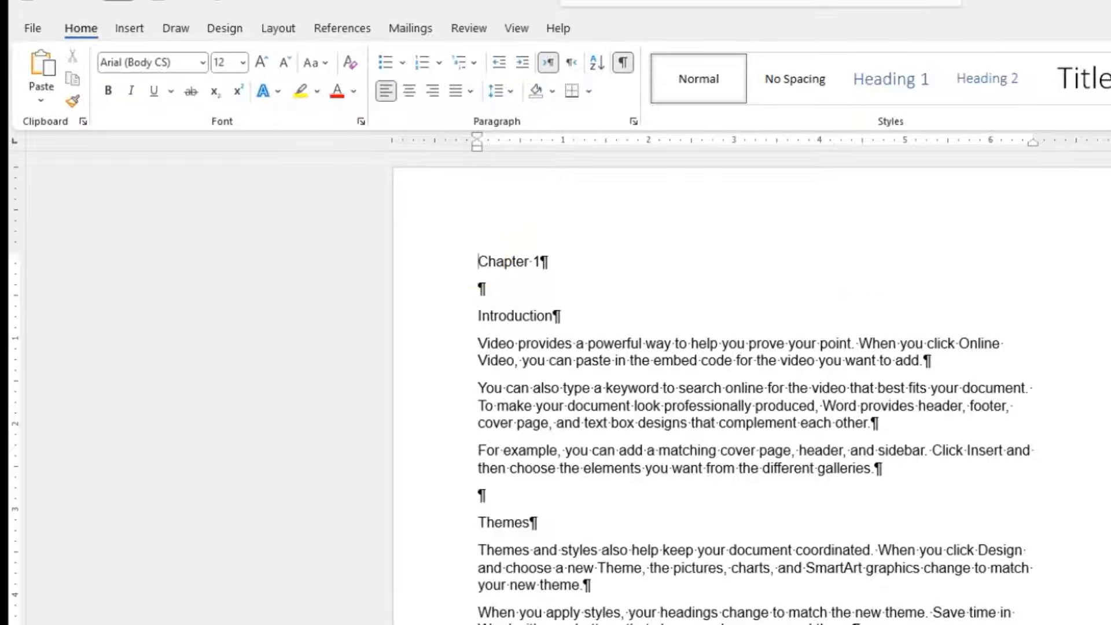
{"action": "scroll", "coordinate": [752, 387], "scroll_direction": "down", "scroll_amount": 20}
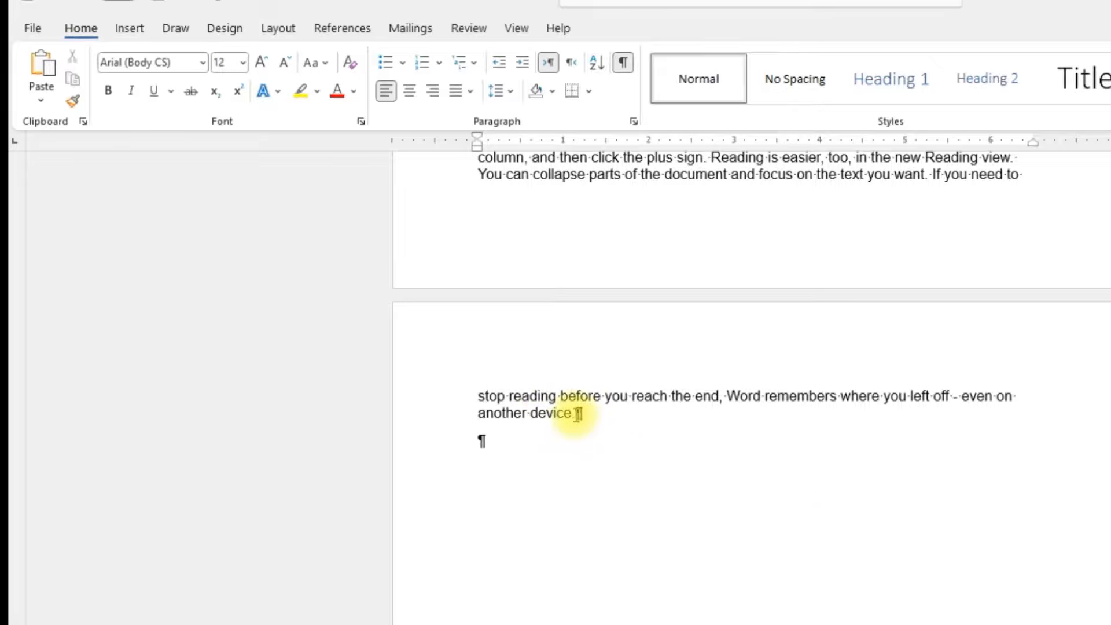
{"action": "key", "text": "ctrl+shift+Home"}
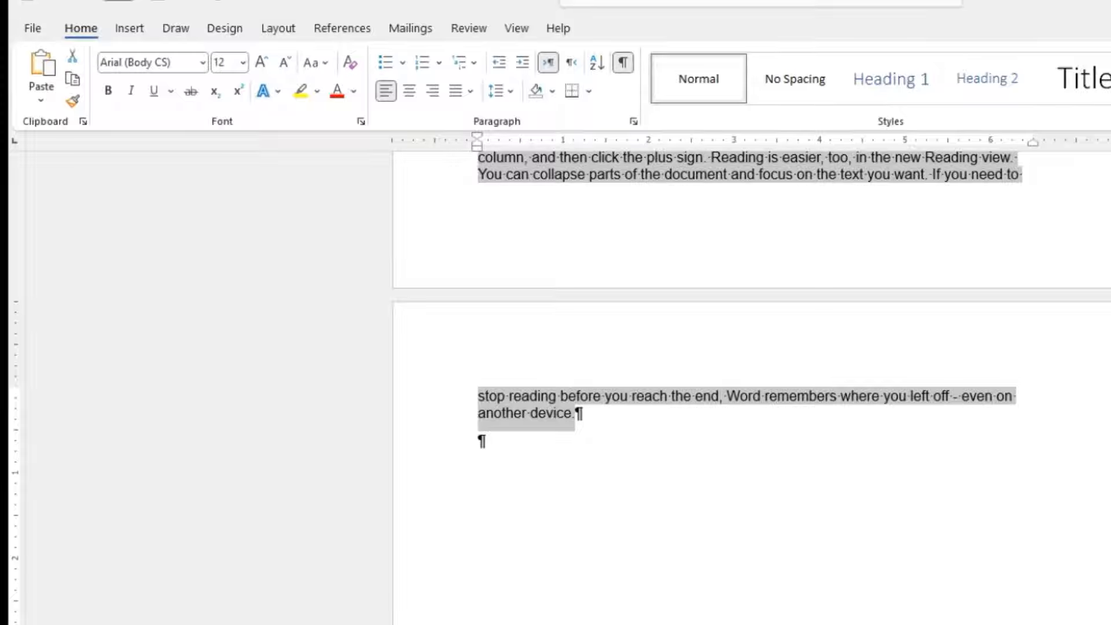
{"action": "key", "text": "alt+Tab"}
{"action": "scroll", "coordinate": [753, 388], "scroll_direction": "up", "scroll_amount": 15}
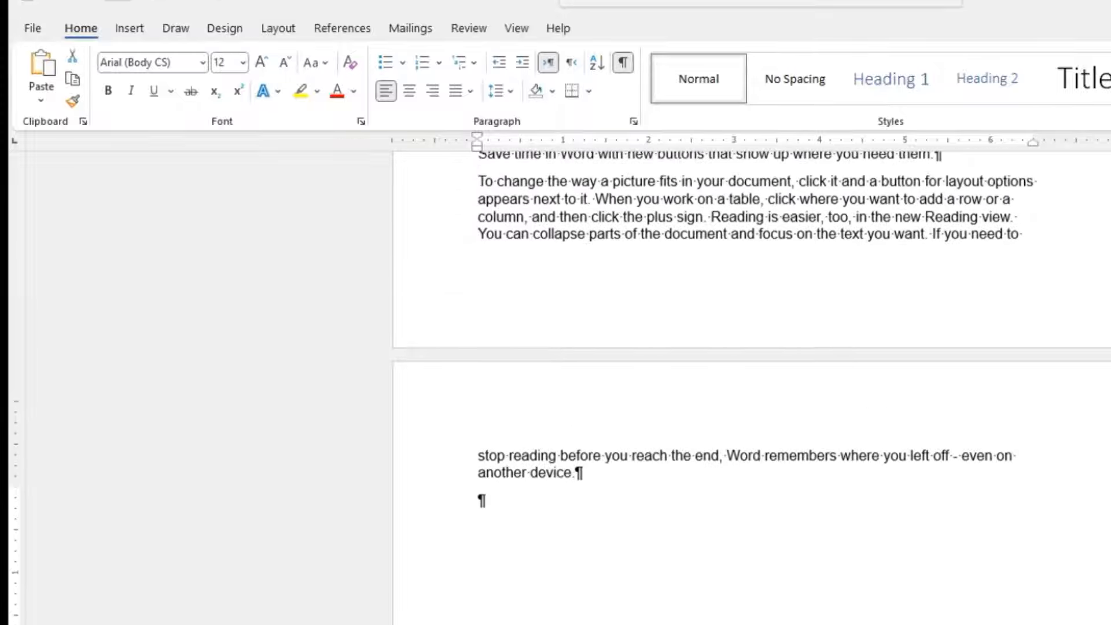
{"action": "key", "text": "alt+Tab"}
{"action": "scroll", "coordinate": [753, 387], "scroll_direction": "down", "scroll_amount": 15}
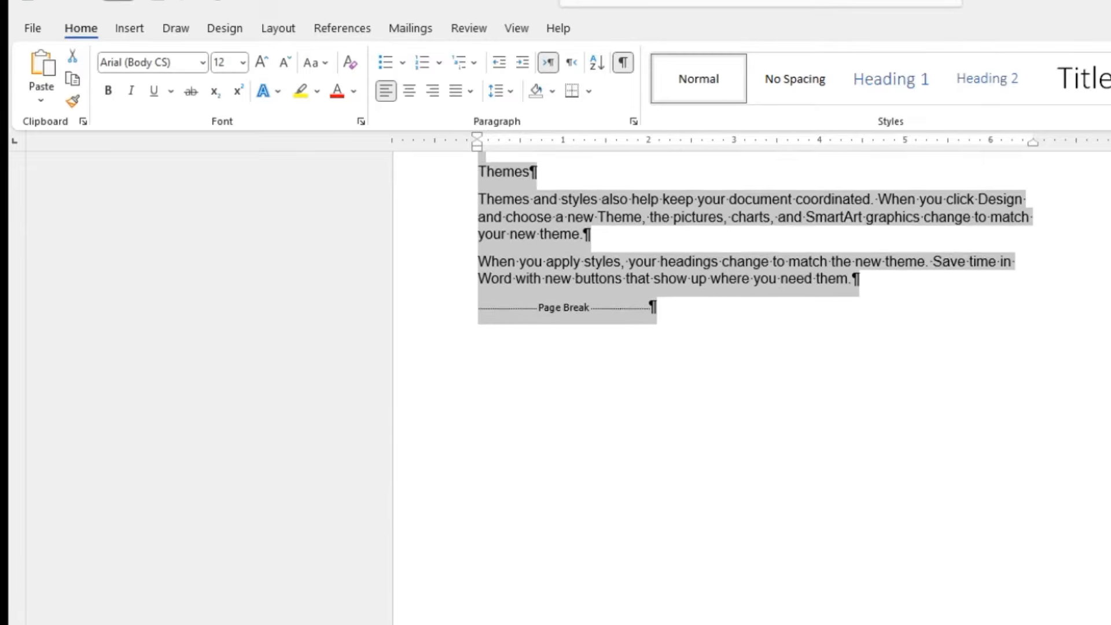
{"action": "scroll", "coordinate": [752, 387], "scroll_direction": "up", "scroll_amount": 10}
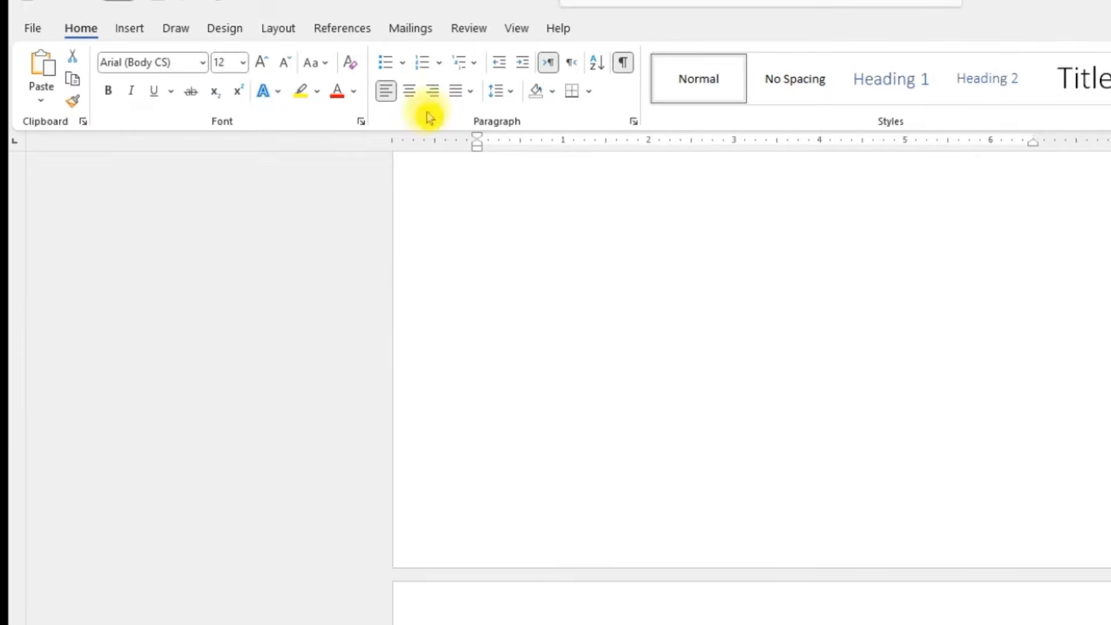
Step: Set the selected text's font size to 11 and its font to Times New Roman (Headings)
{"action": "left_click", "coordinate": [263, 63]}
{"action": "left_click", "coordinate": [263, 64]}
{"action": "left_click", "coordinate": [263, 64]}
{"action": "left_click", "coordinate": [263, 64]}
{"action": "left_click", "coordinate": [264, 64]}
{"action": "left_click", "coordinate": [287, 69]}
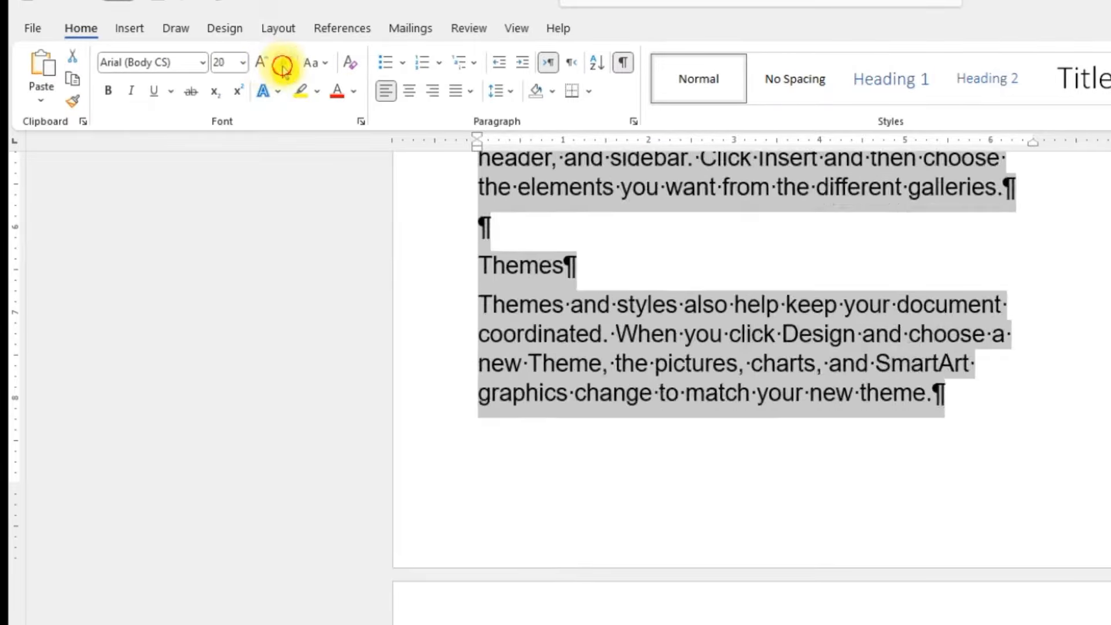
{"action": "left_click", "coordinate": [288, 68]}
{"action": "left_click", "coordinate": [287, 68]}
{"action": "left_click", "coordinate": [287, 70]}
{"action": "left_click", "coordinate": [287, 69]}
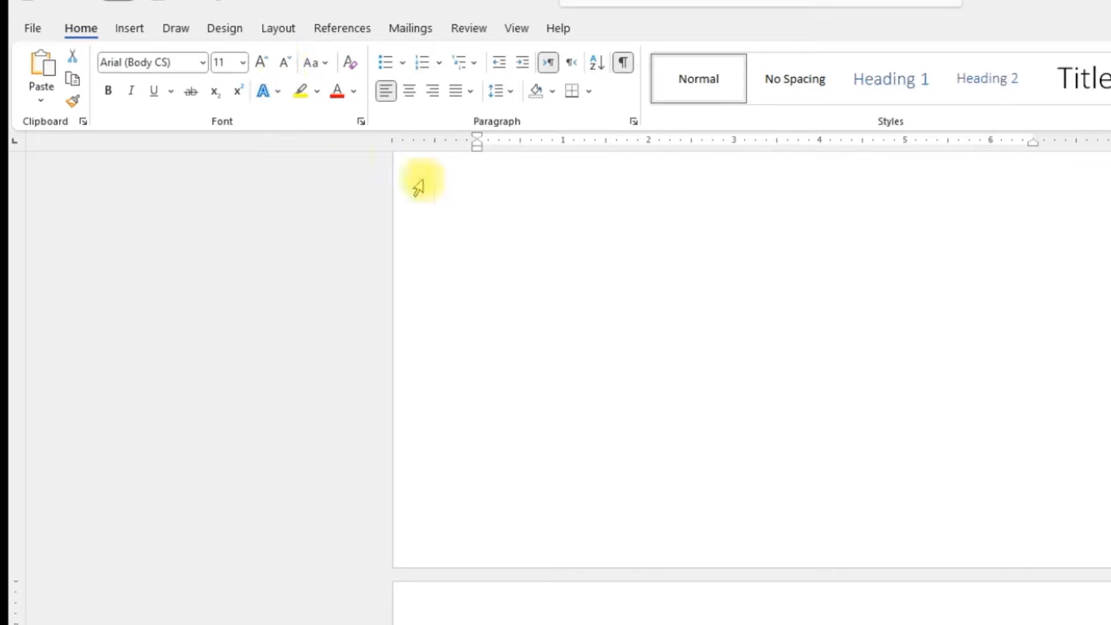
{"action": "left_click", "coordinate": [191, 64]}
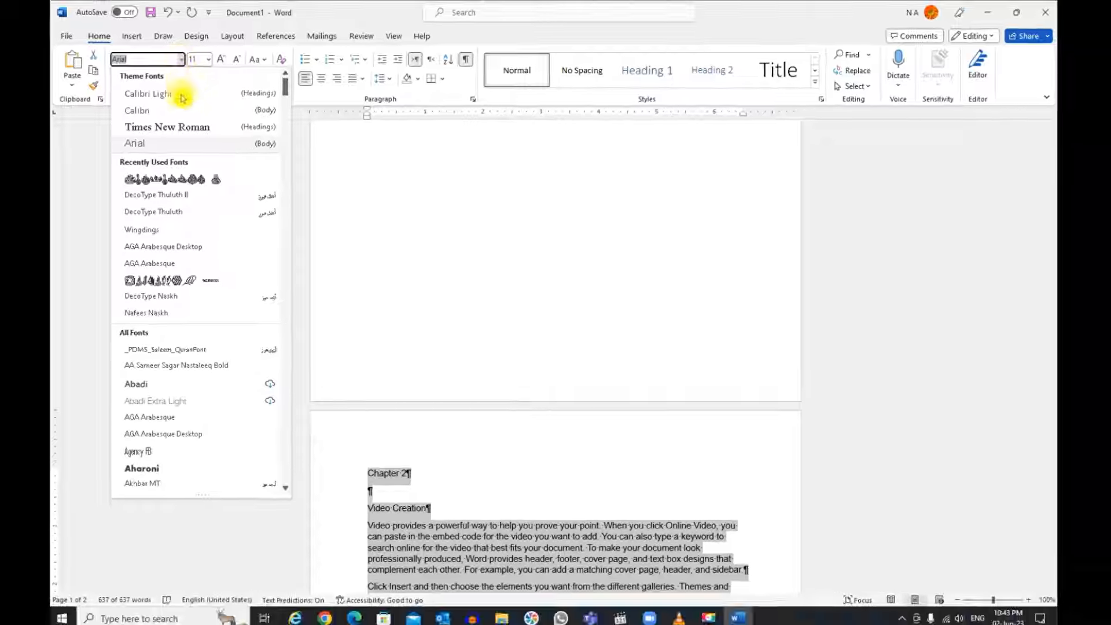
{"action": "left_click", "coordinate": [182, 132]}
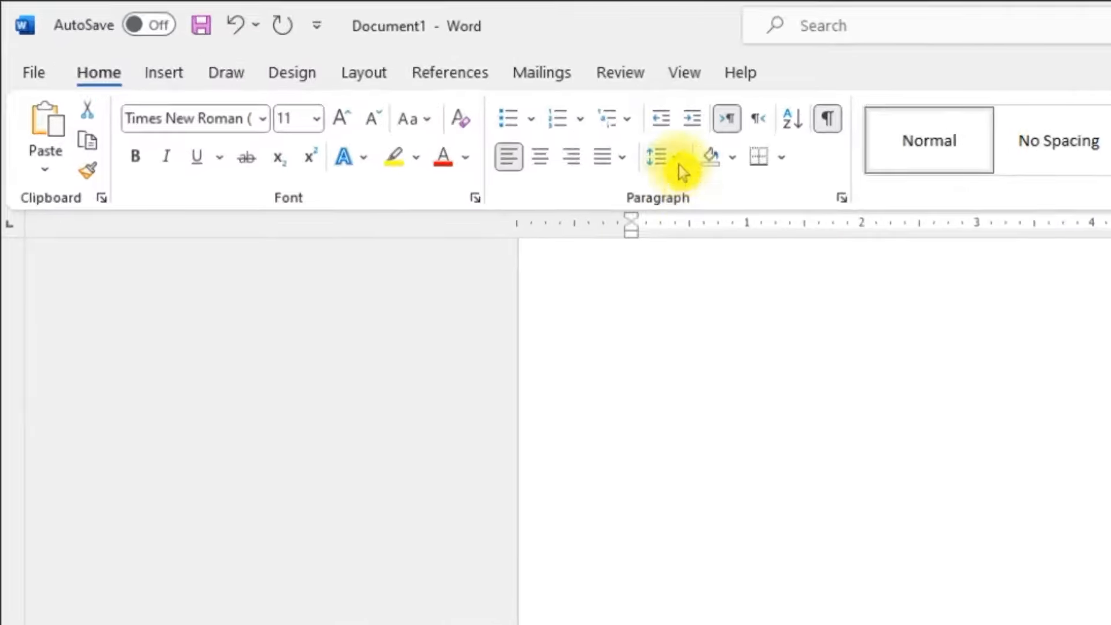
Step: Set the selected paragraphs' line spacing to 2.0 and deselect the text
{"action": "left_click", "coordinate": [679, 165]}
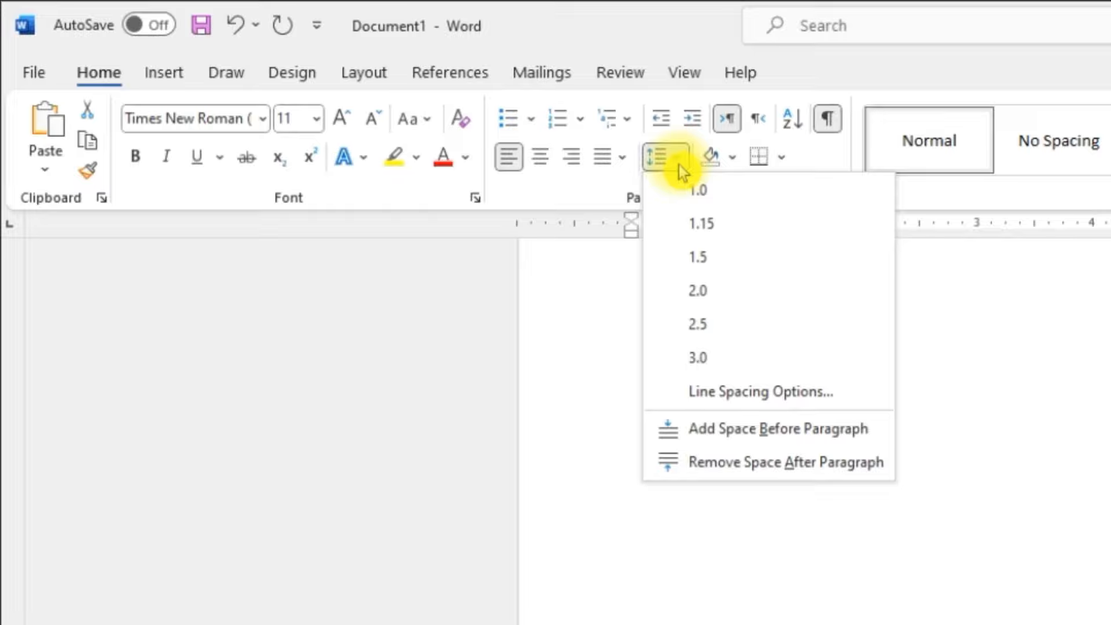
{"action": "left_click", "coordinate": [720, 297]}
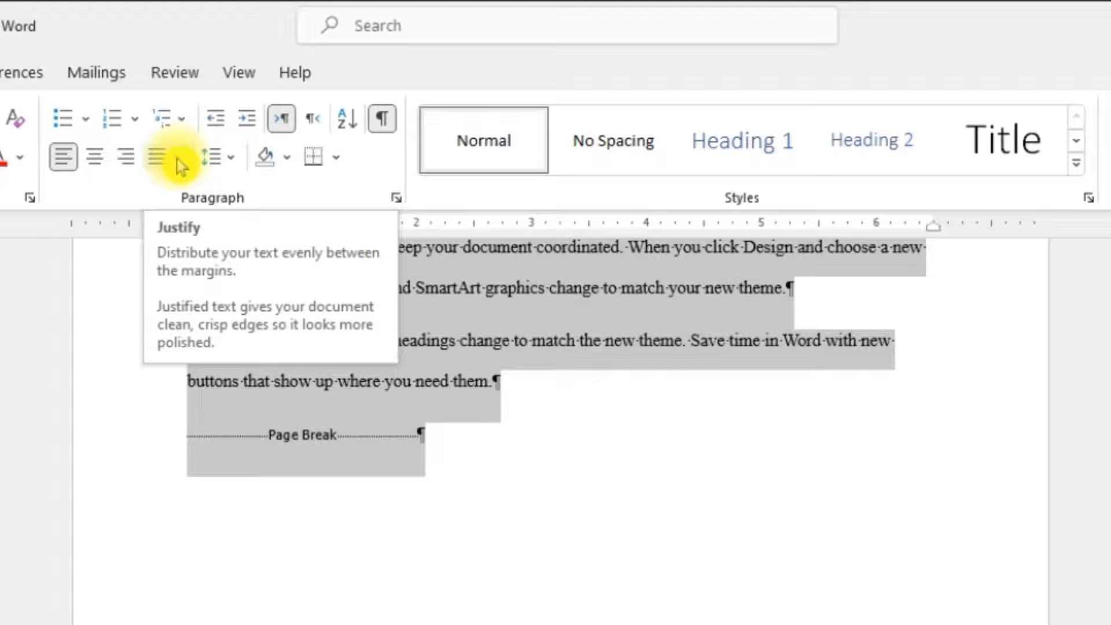
{"action": "scroll", "coordinate": [660, 614], "scroll_direction": "up", "scroll_amount": 5}
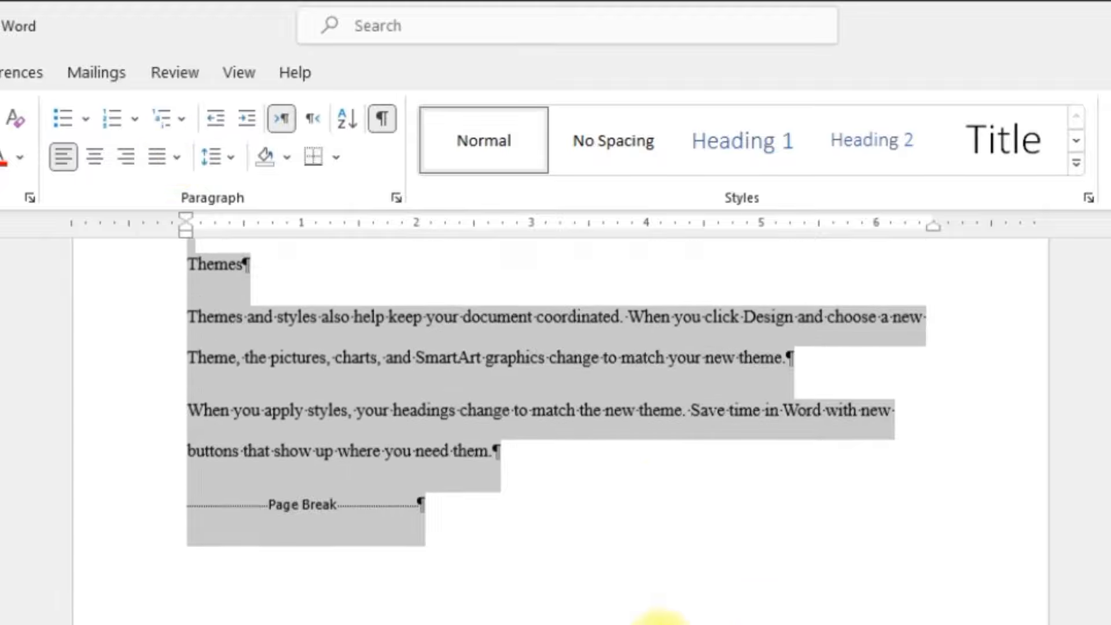
{"action": "scroll", "coordinate": [556, 615], "scroll_direction": "up", "scroll_amount": 3}
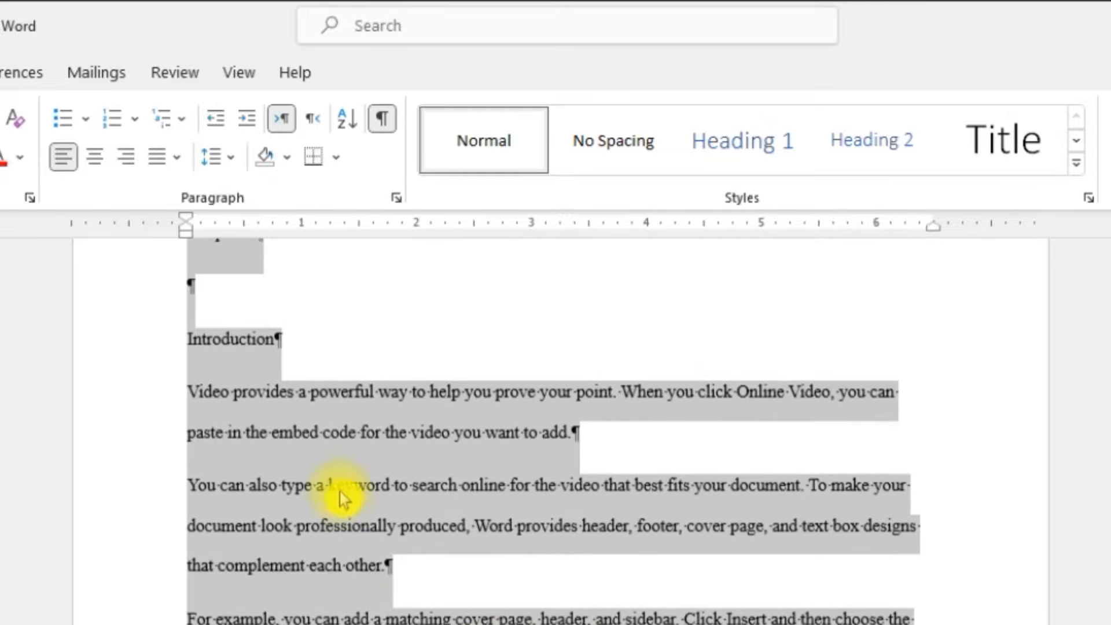
{"action": "left_click", "coordinate": [346, 488]}
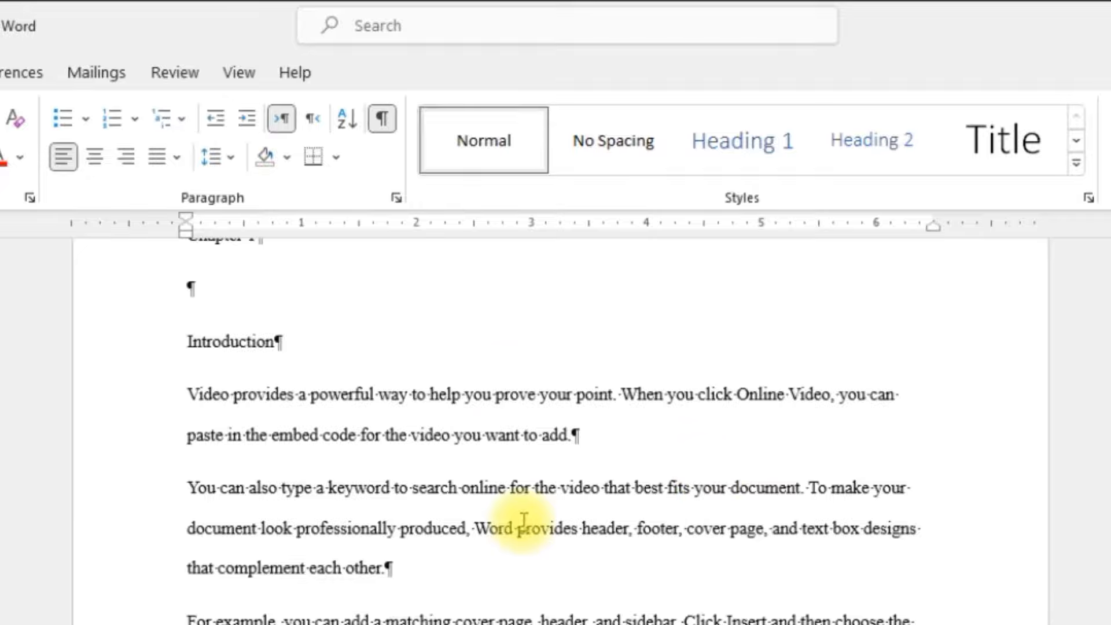
Step: Justify all text in the document and deselect it
{"action": "key", "text": "ctrl+a"}
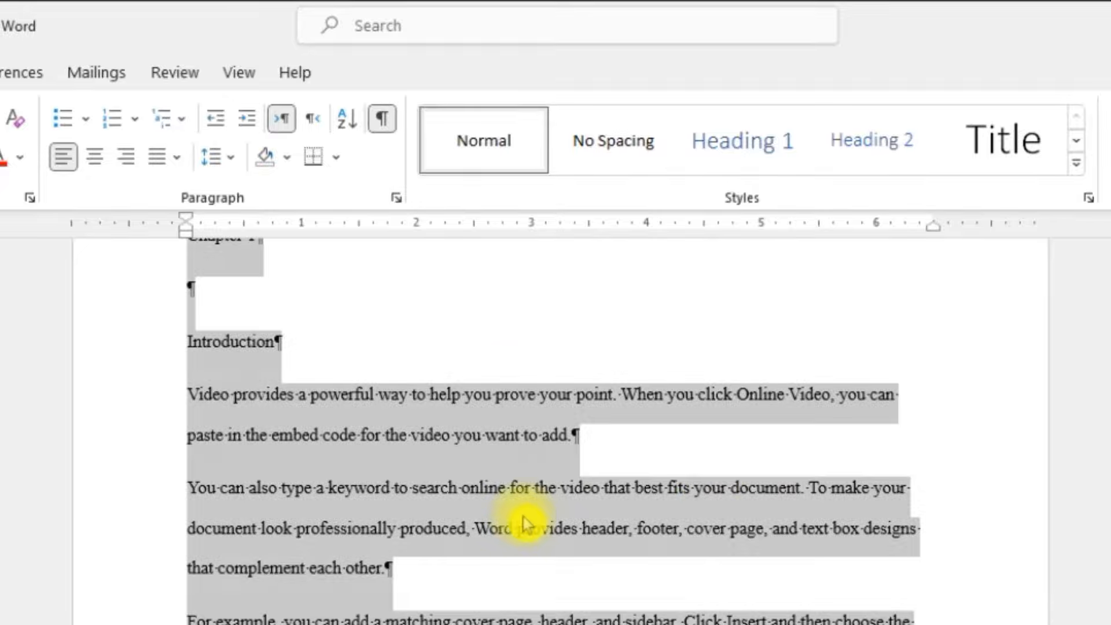
{"action": "left_click", "coordinate": [232, 162]}
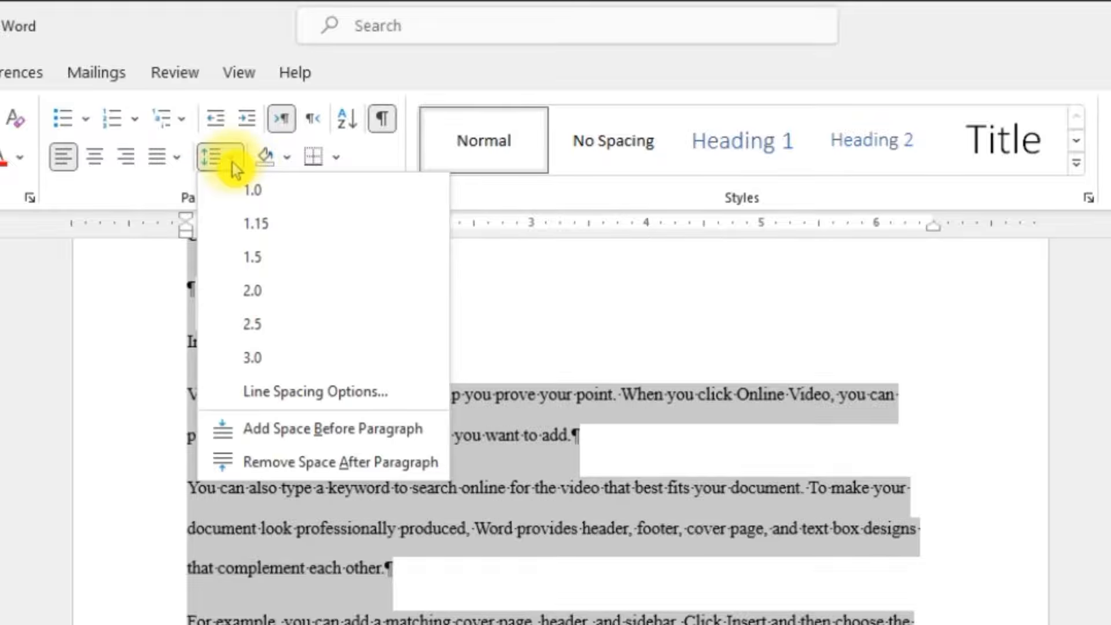
{"action": "left_click", "coordinate": [175, 157]}
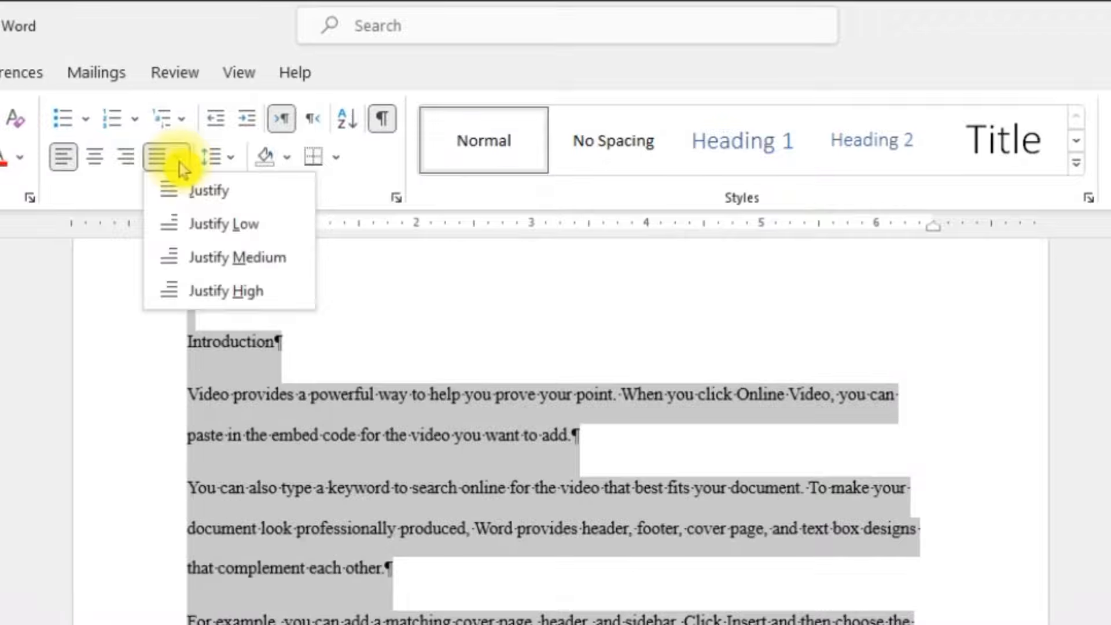
{"action": "left_click", "coordinate": [190, 196]}
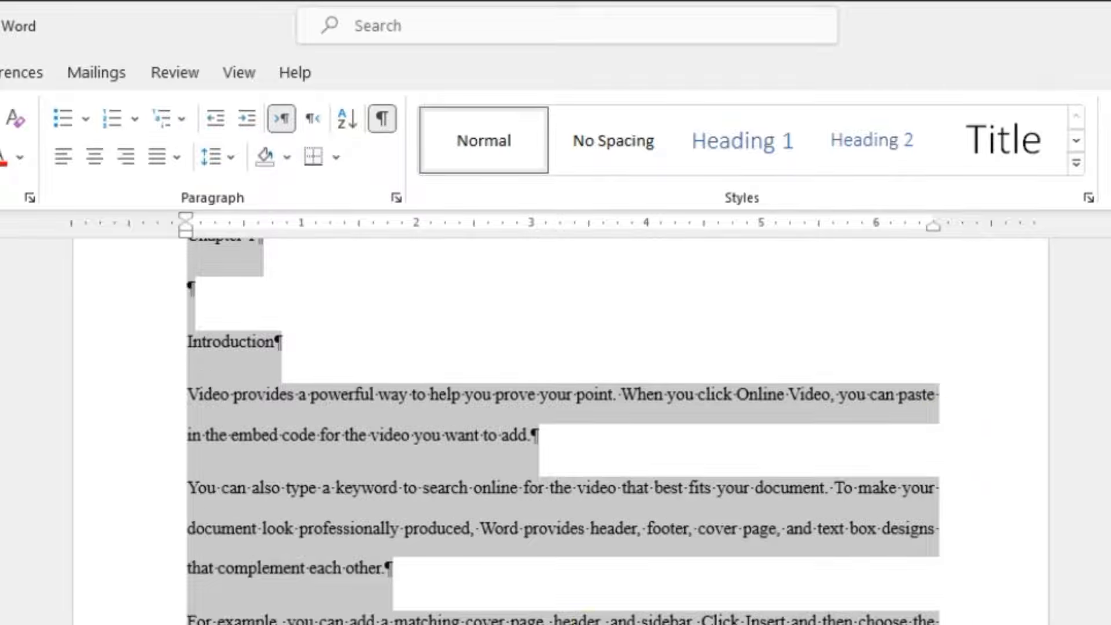
{"action": "left_click", "coordinate": [288, 535]}
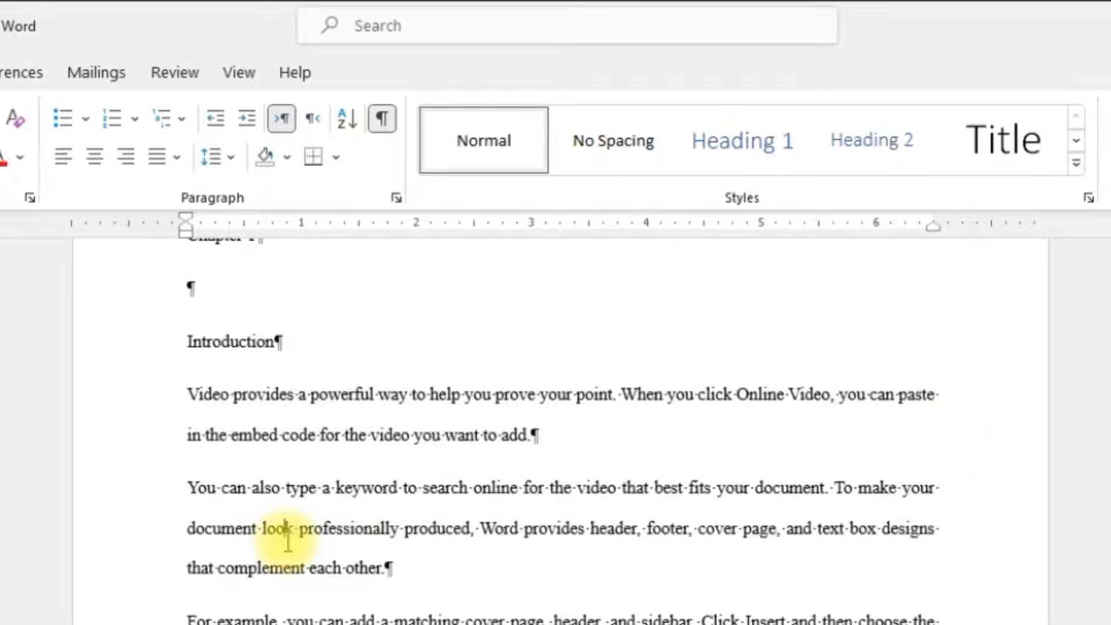
{"action": "scroll", "coordinate": [556, 431], "scroll_direction": "up", "scroll_amount": 3}
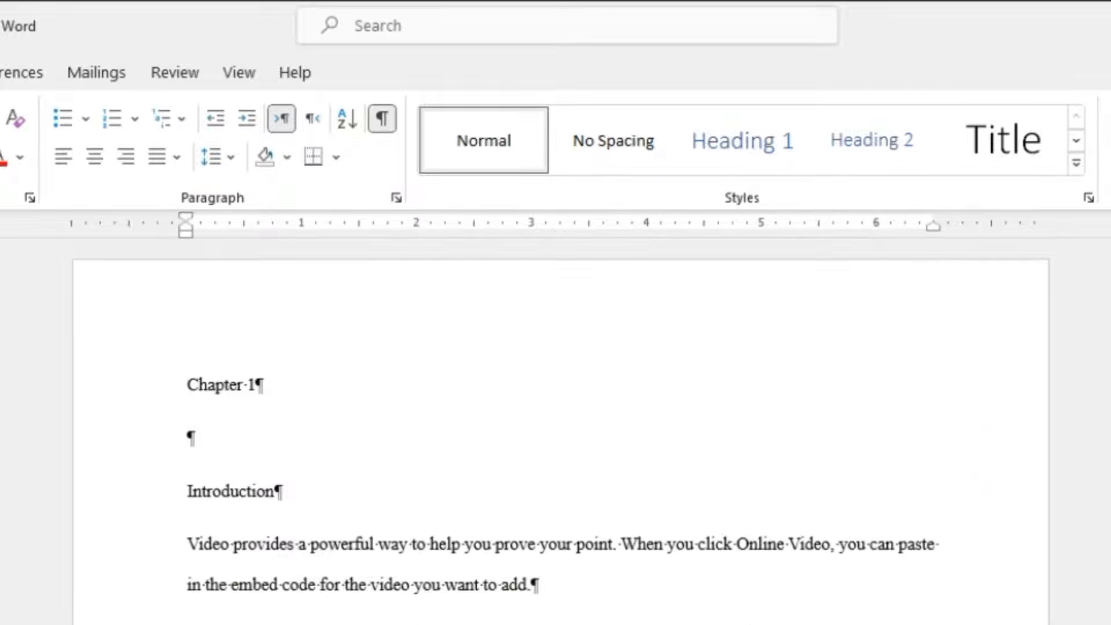
{"action": "scroll", "coordinate": [556, 431], "scroll_direction": "down", "scroll_amount": 20}
{"action": "scroll", "coordinate": [556, 432], "scroll_direction": "down", "scroll_amount": 20}
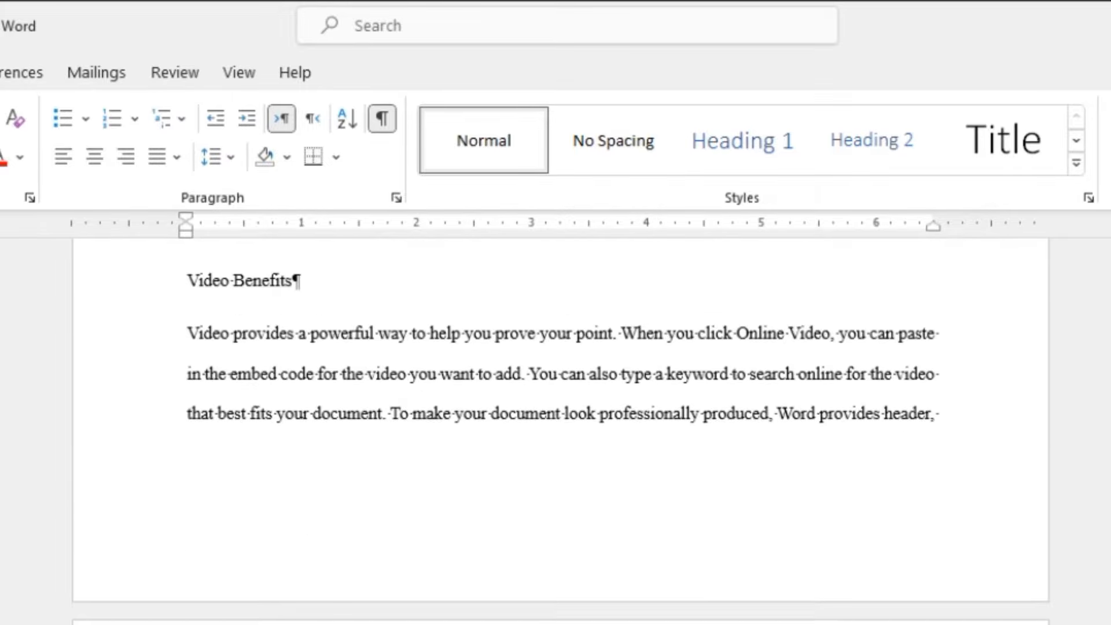
{"action": "scroll", "coordinate": [556, 431], "scroll_direction": "up", "scroll_amount": 15}
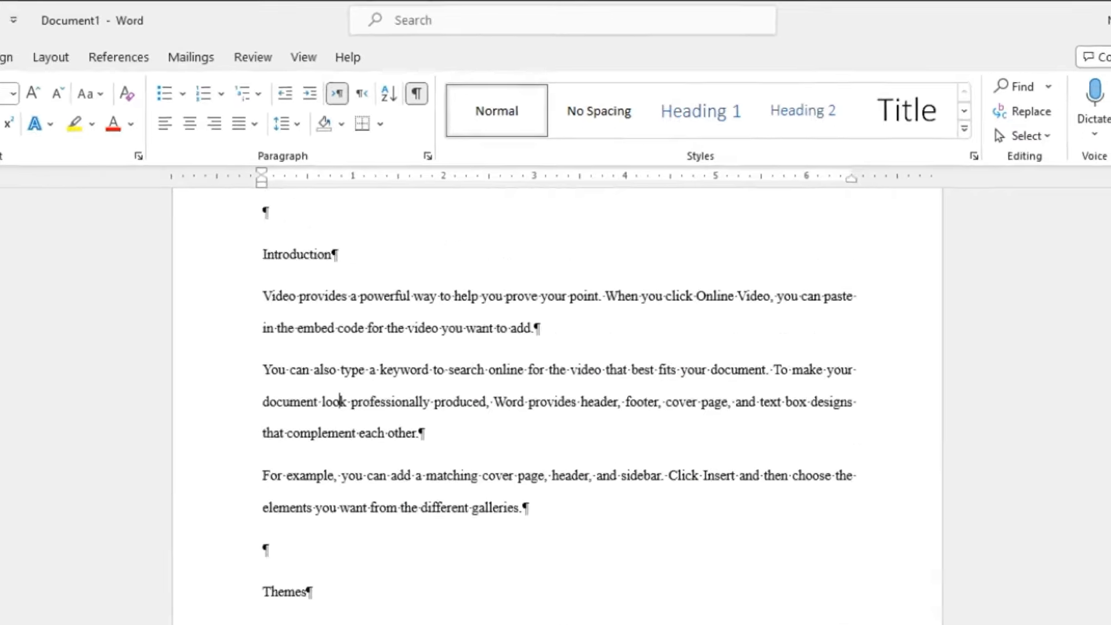
{"action": "scroll", "coordinate": [340, 401], "scroll_direction": "up", "scroll_amount": 2}
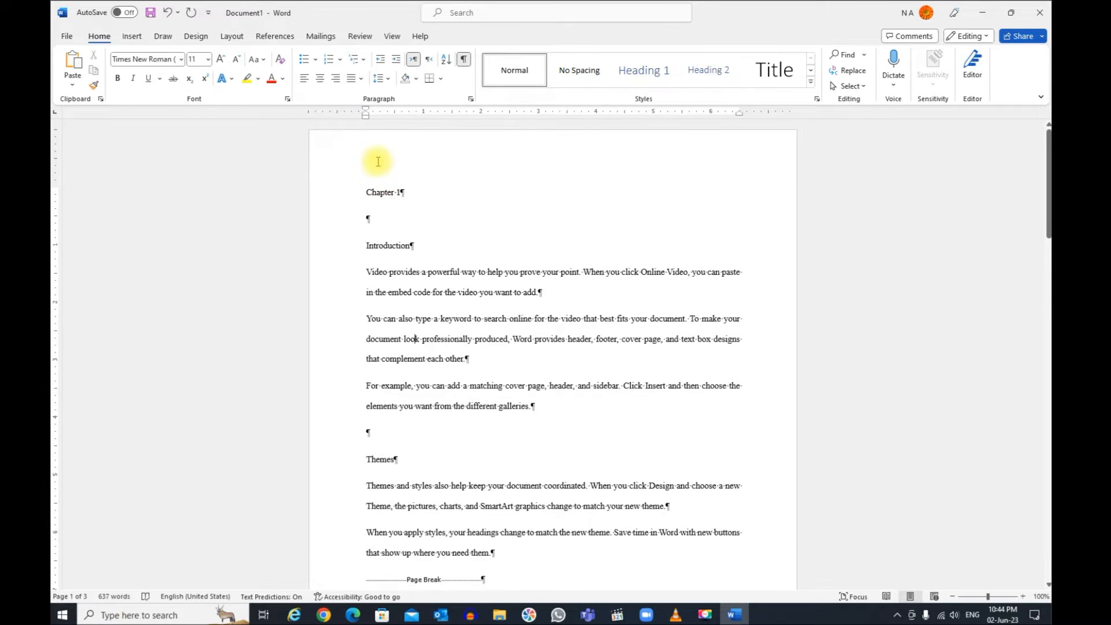
Step: Insert the built-in Integral cover page at the start of the document and look it over
{"action": "left_click", "coordinate": [130, 36]}
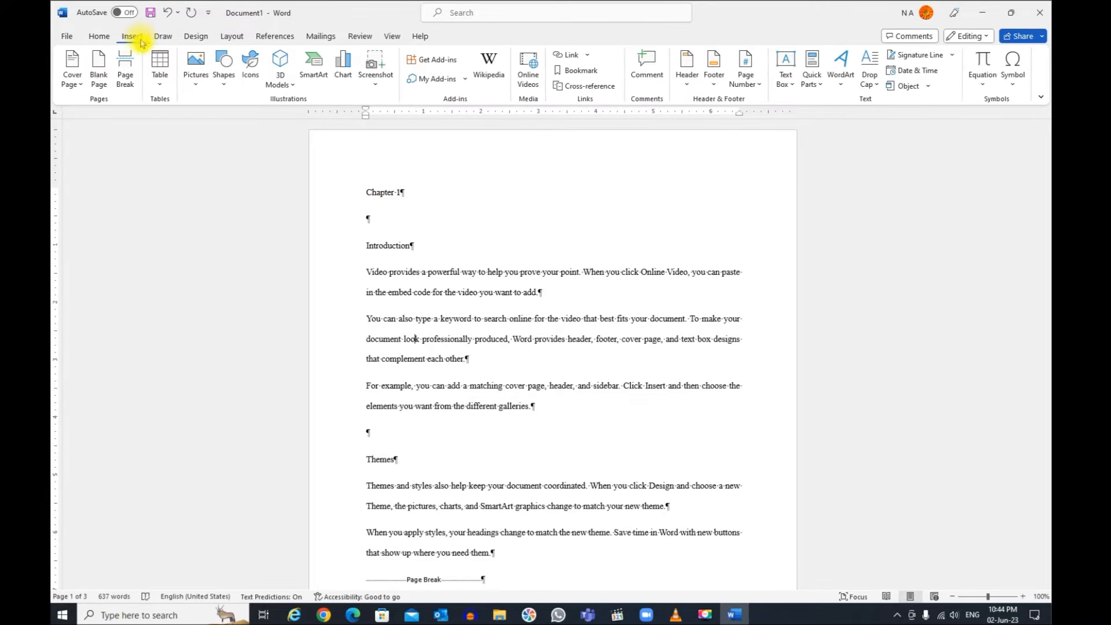
{"action": "left_click", "coordinate": [80, 85]}
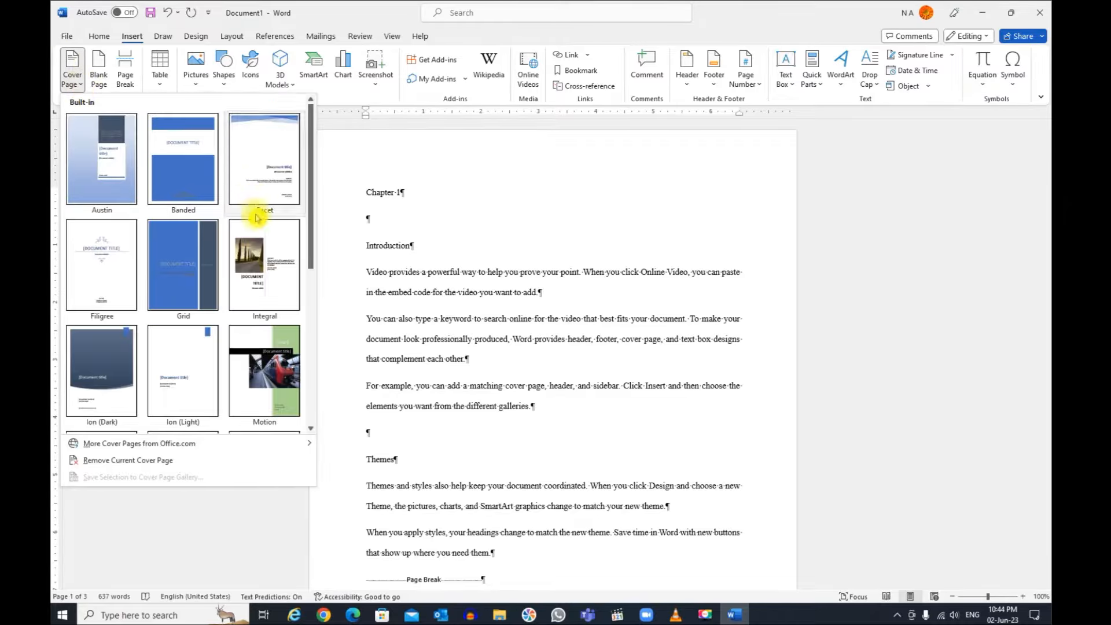
{"action": "left_click", "coordinate": [259, 266]}
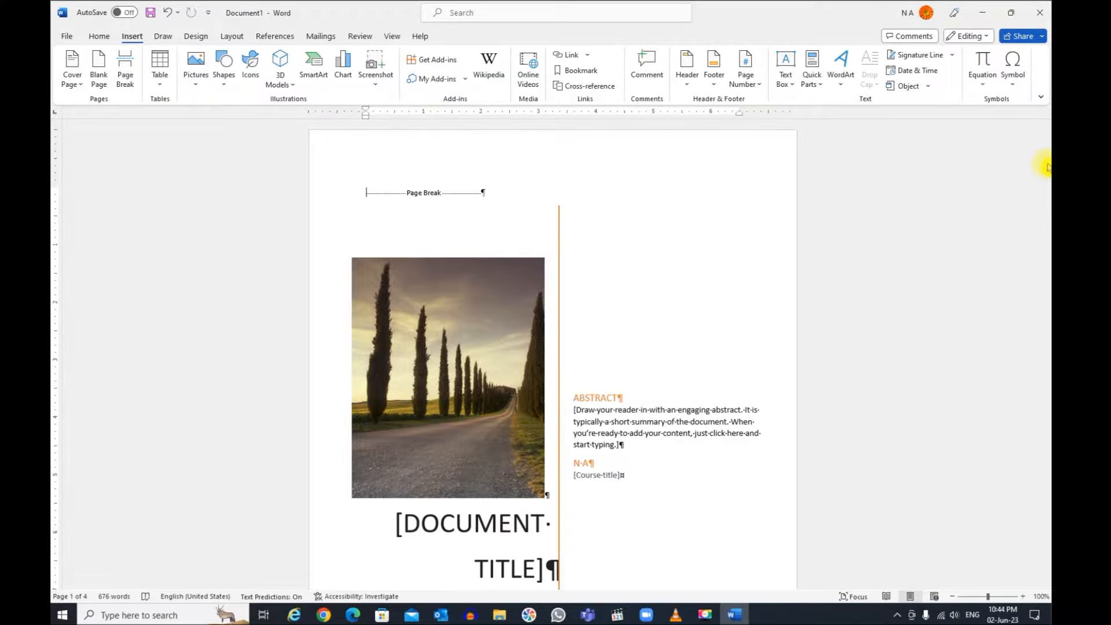
{"action": "scroll", "coordinate": [712, 298], "scroll_direction": "down", "scroll_amount": 5}
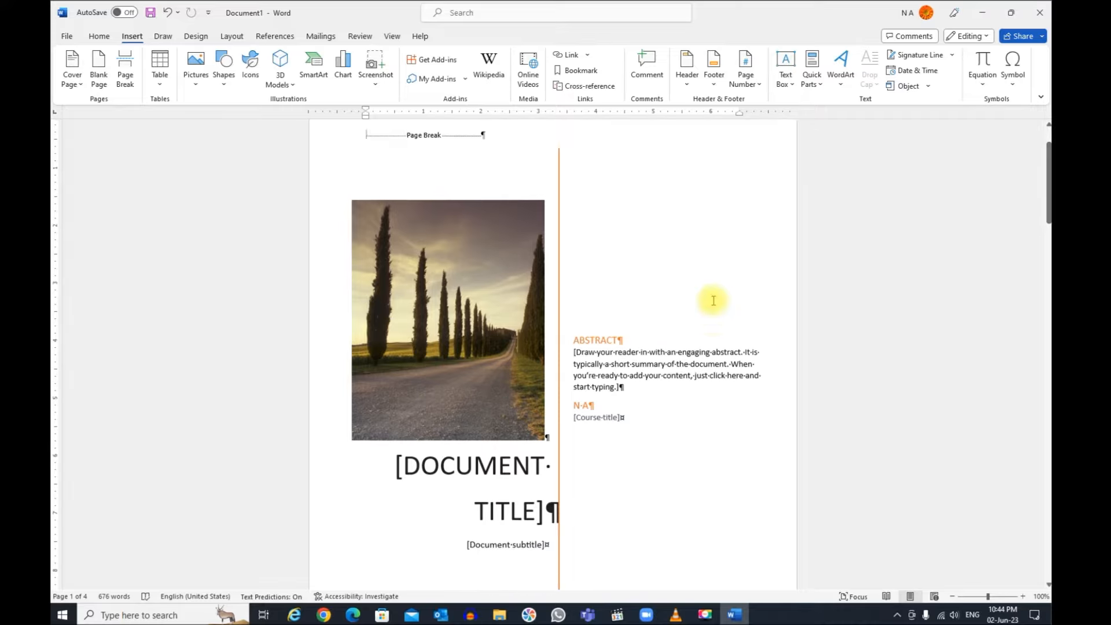
{"action": "scroll", "coordinate": [715, 294], "scroll_direction": "down", "scroll_amount": 4}
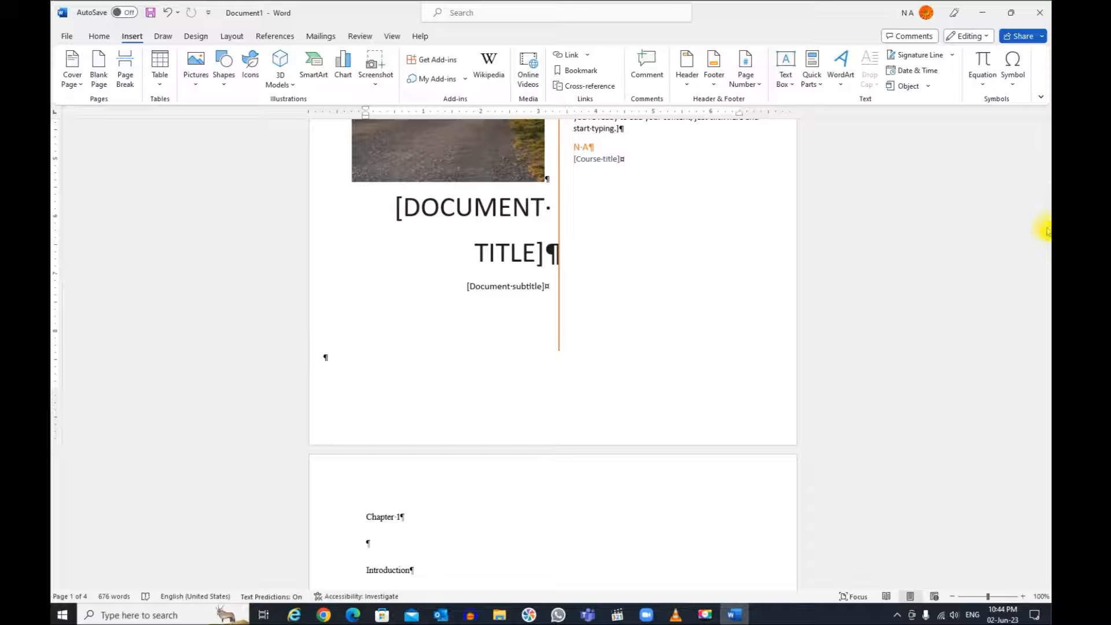
{"action": "left_click_drag", "start_coordinate": [1047, 231], "coordinate": [1047, 178]}
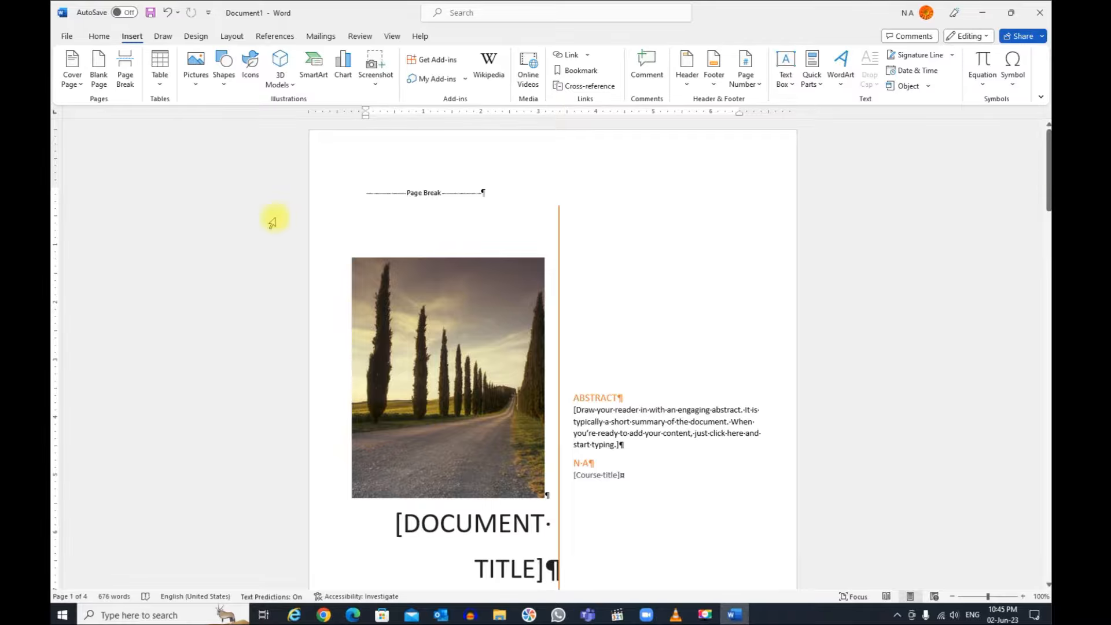
Step: Try to replace the cover page photo with an online picture from the Birds category, and undo the replacement
{"action": "left_click", "coordinate": [450, 337]}
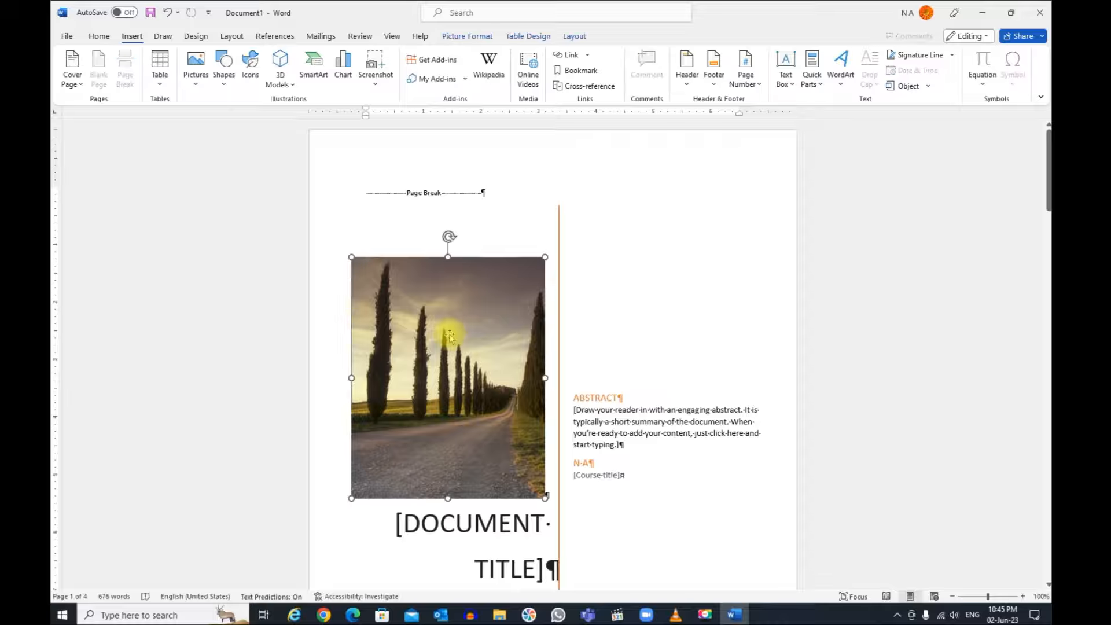
{"action": "right_click", "coordinate": [449, 337]}
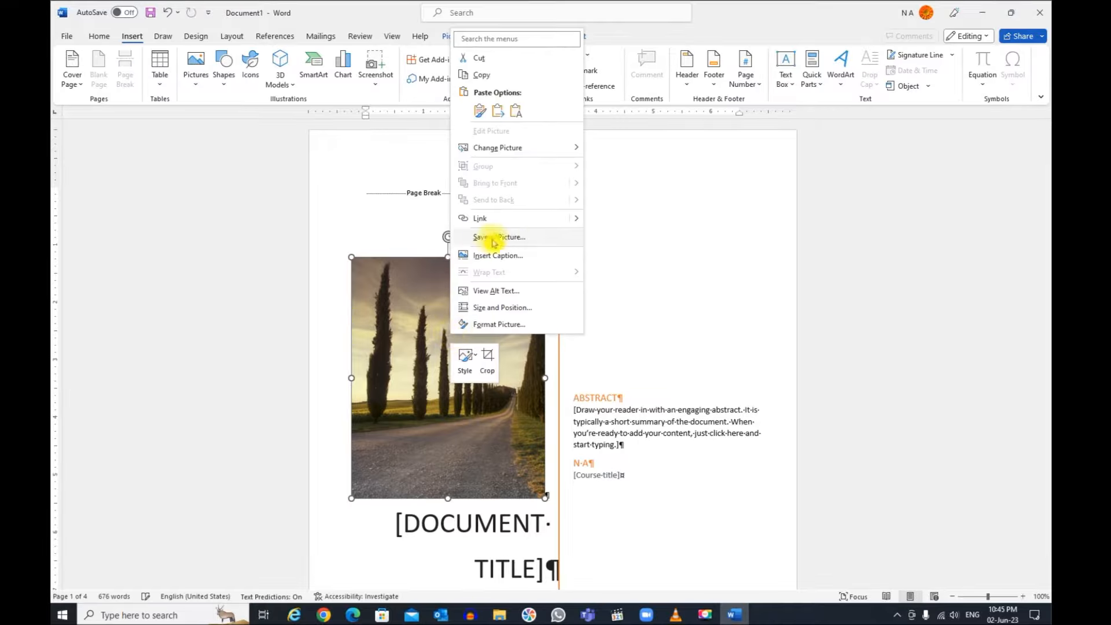
{"action": "mouse_move", "coordinate": [501, 152]}
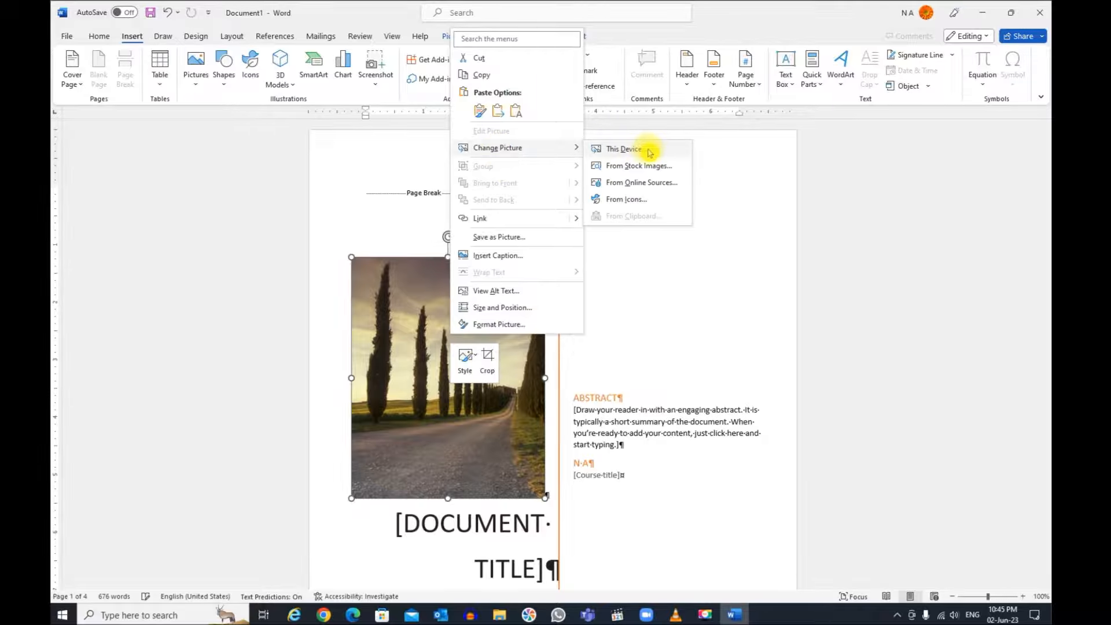
{"action": "left_click", "coordinate": [664, 185]}
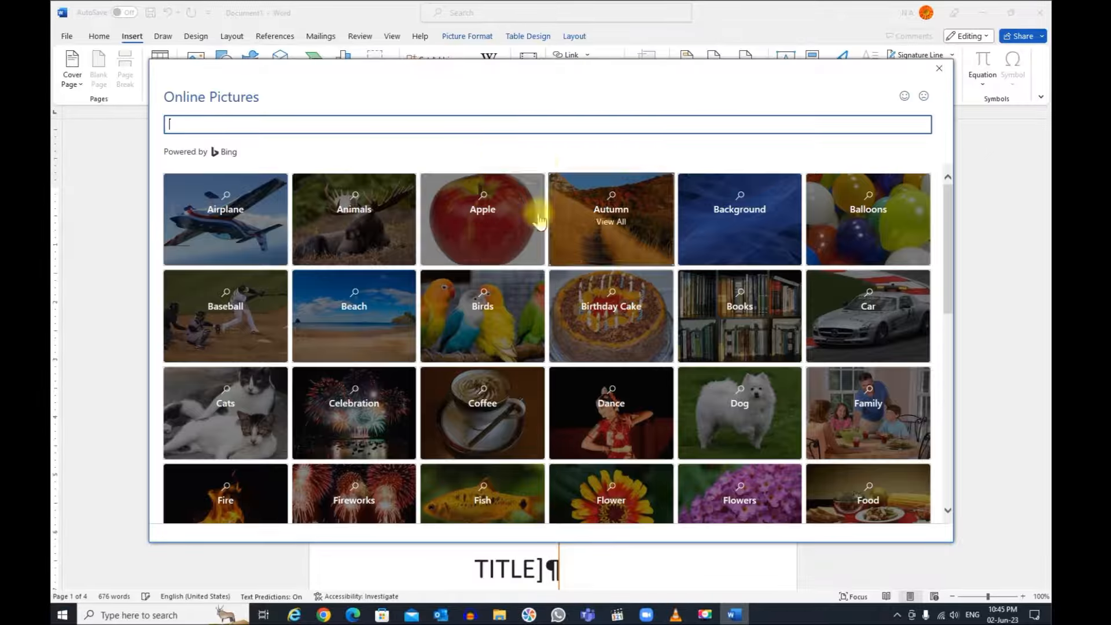
{"action": "left_click", "coordinate": [486, 308]}
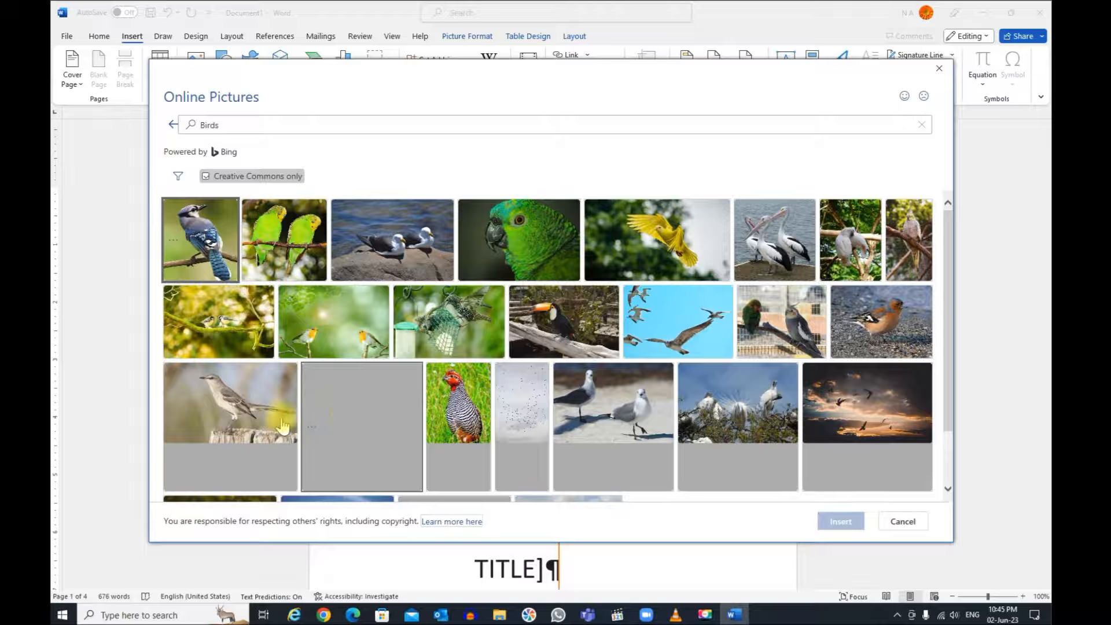
{"action": "left_click", "coordinate": [253, 414]}
{"action": "left_click", "coordinate": [838, 522]}
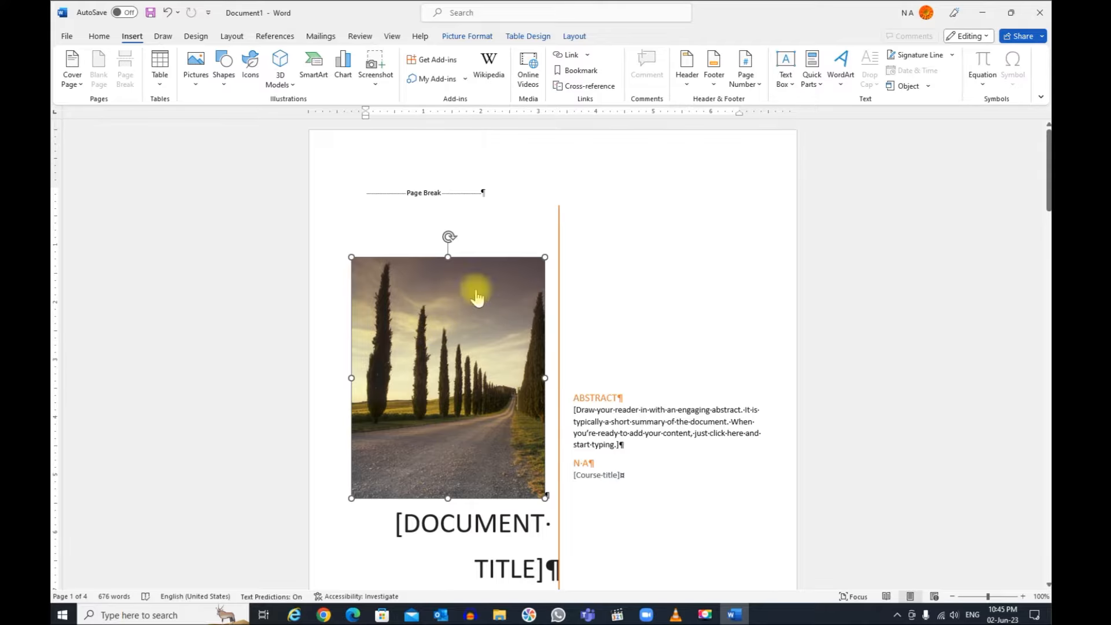
{"action": "left_click", "coordinate": [560, 348]}
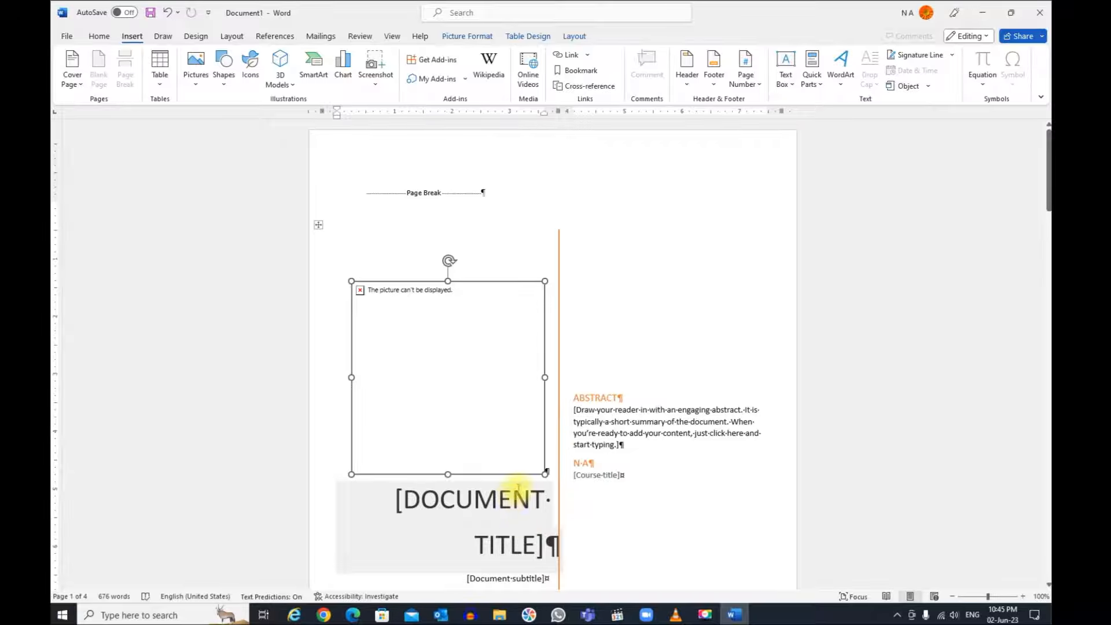
{"action": "scroll", "coordinate": [528, 355], "scroll_direction": "down", "scroll_amount": 4}
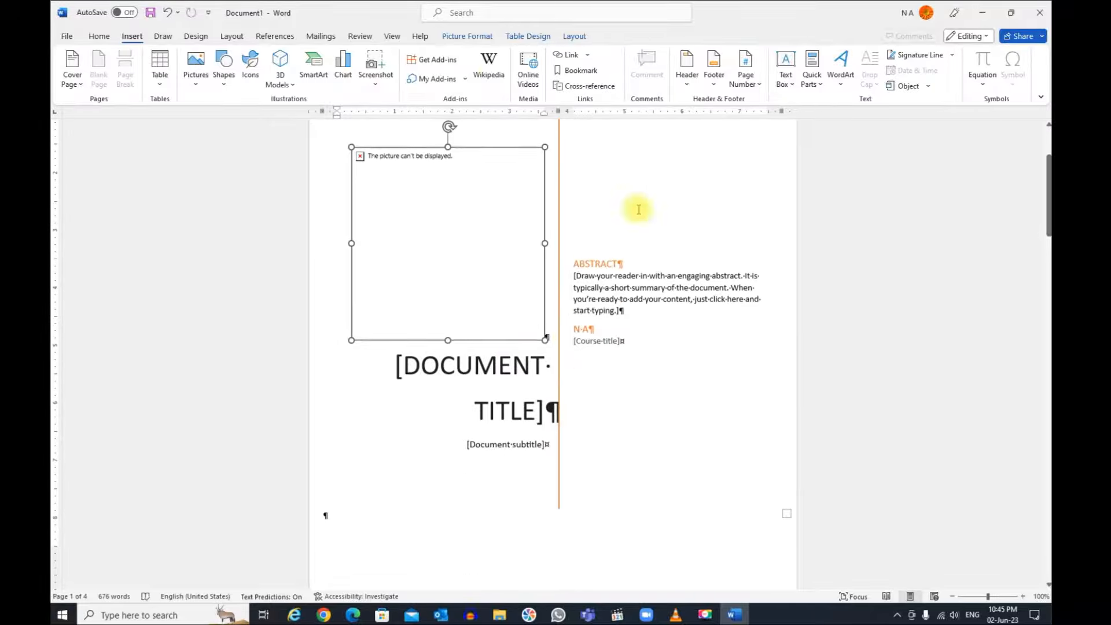
{"action": "left_click", "coordinate": [168, 14]}
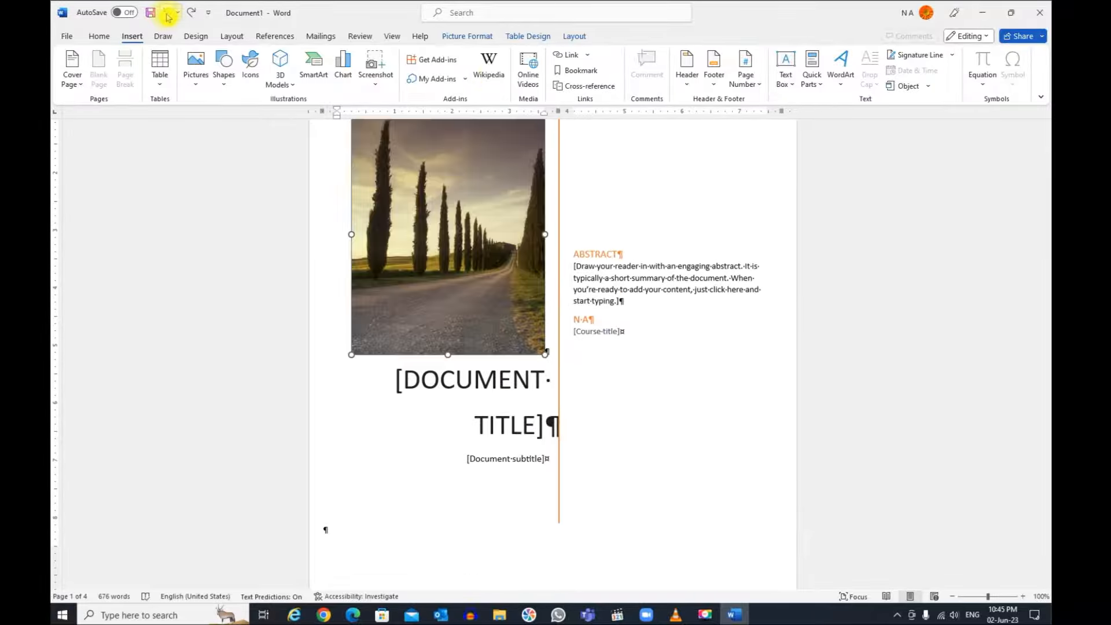
Step: Replace the cover page's document title placeholder with "MY FIRST REPORT"
{"action": "left_click", "coordinate": [447, 380]}
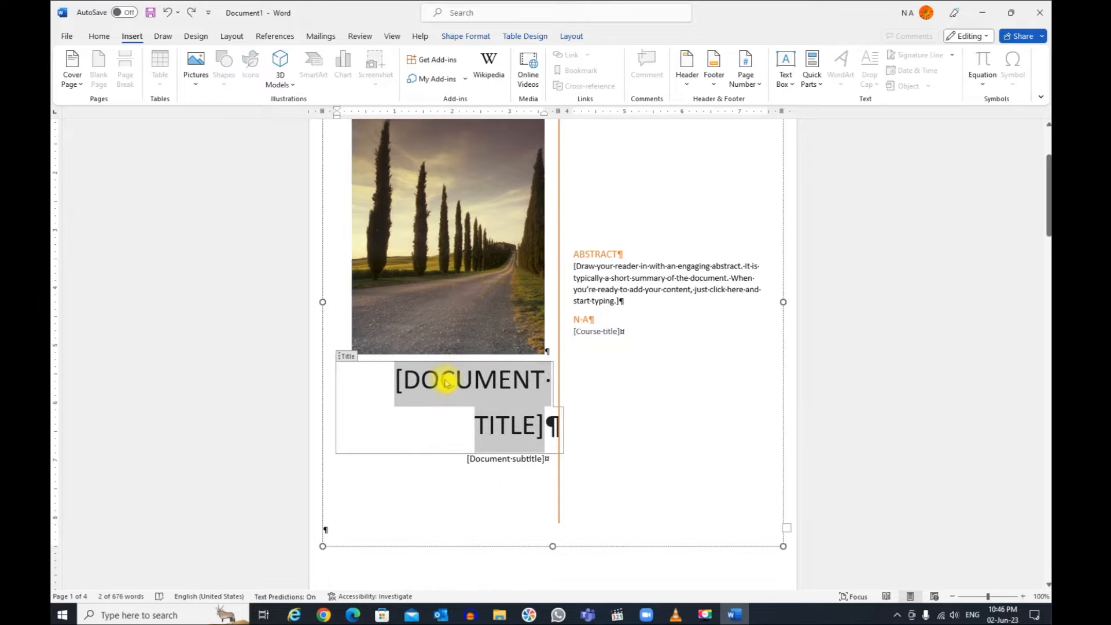
{"action": "type", "text": "MY "}
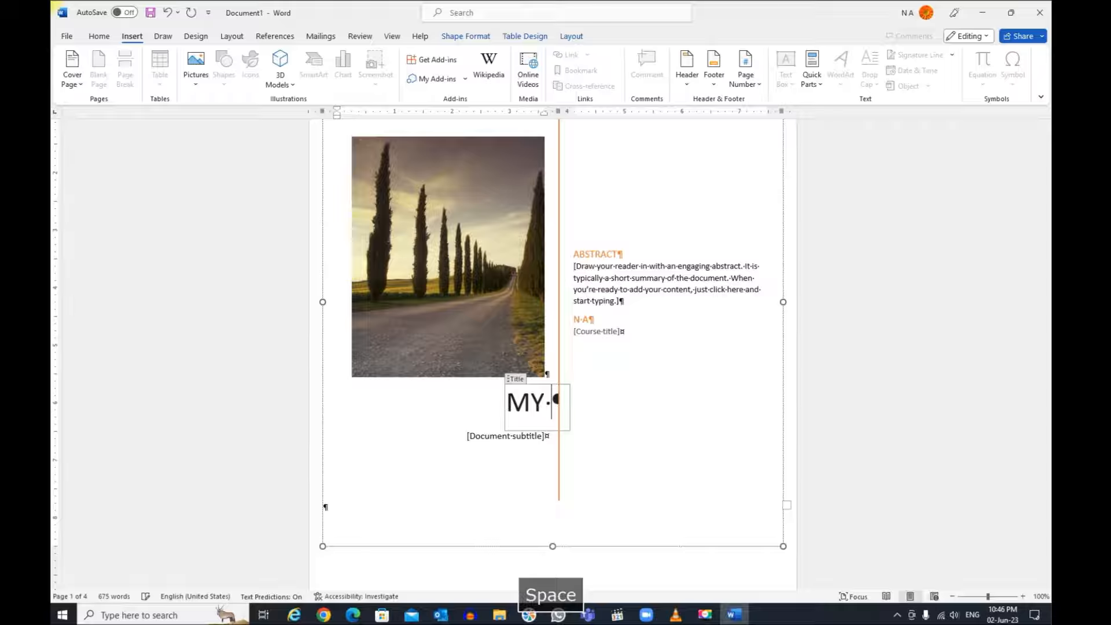
{"action": "type", "text": "FIRST REPORT"}
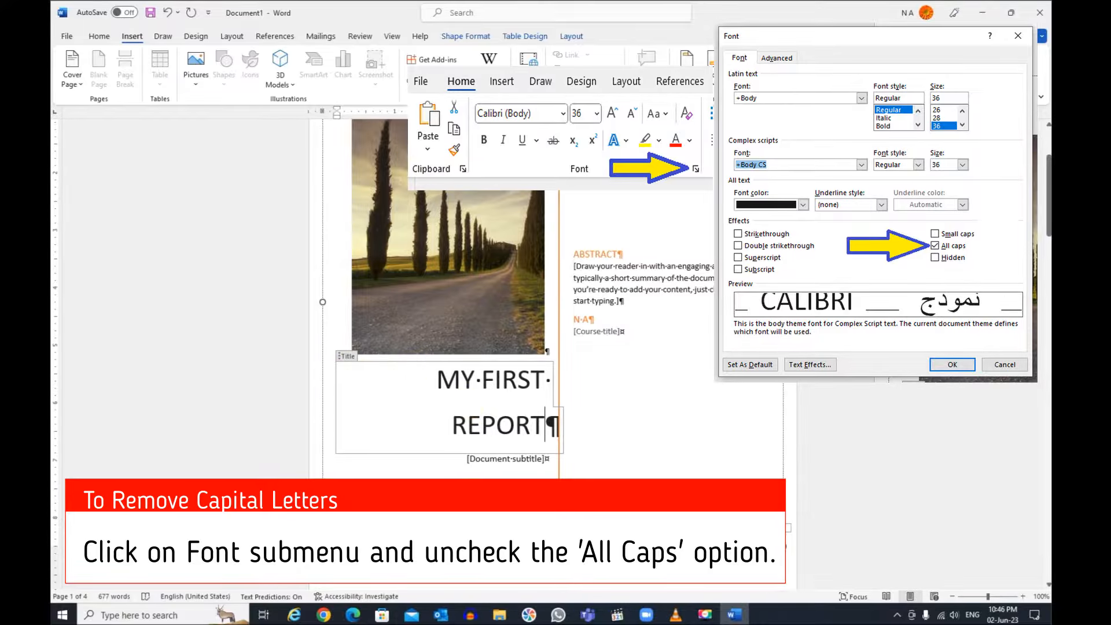
Step: Fill in the cover page's document subtitle with "MS-Word DOcument"
{"action": "left_click", "coordinate": [503, 460]}
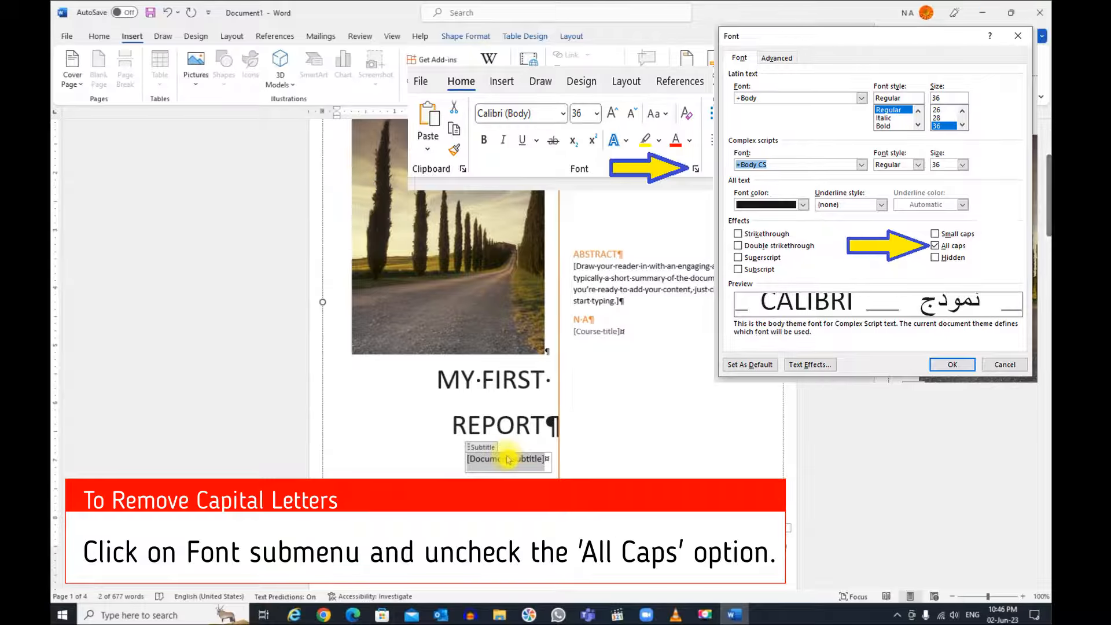
{"action": "type", "text": "MS"}
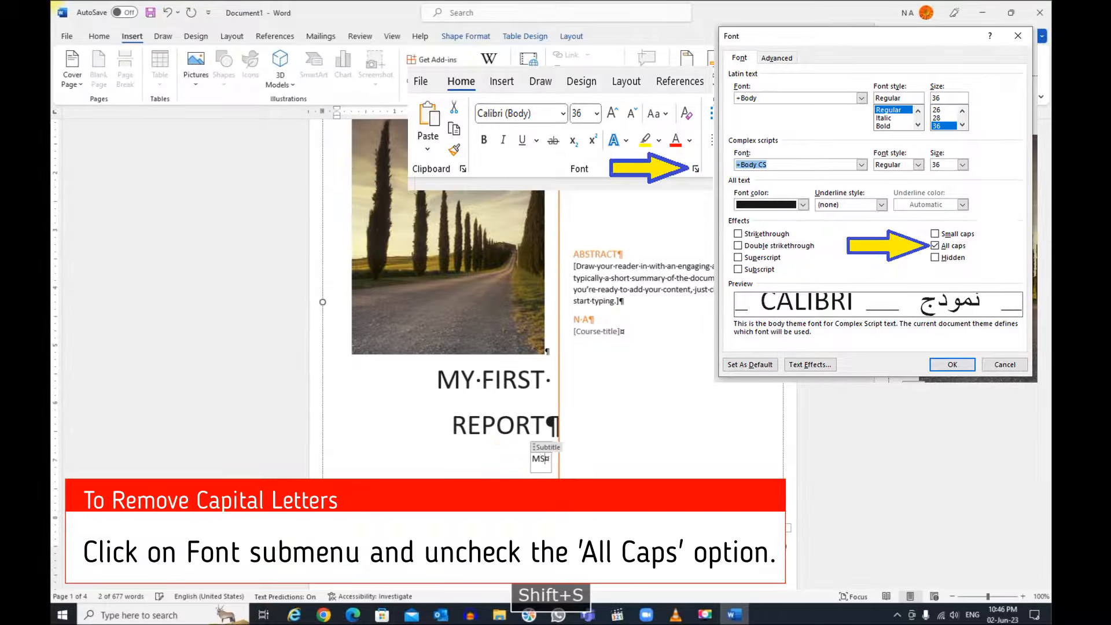
{"action": "type", "text": "-Word "}
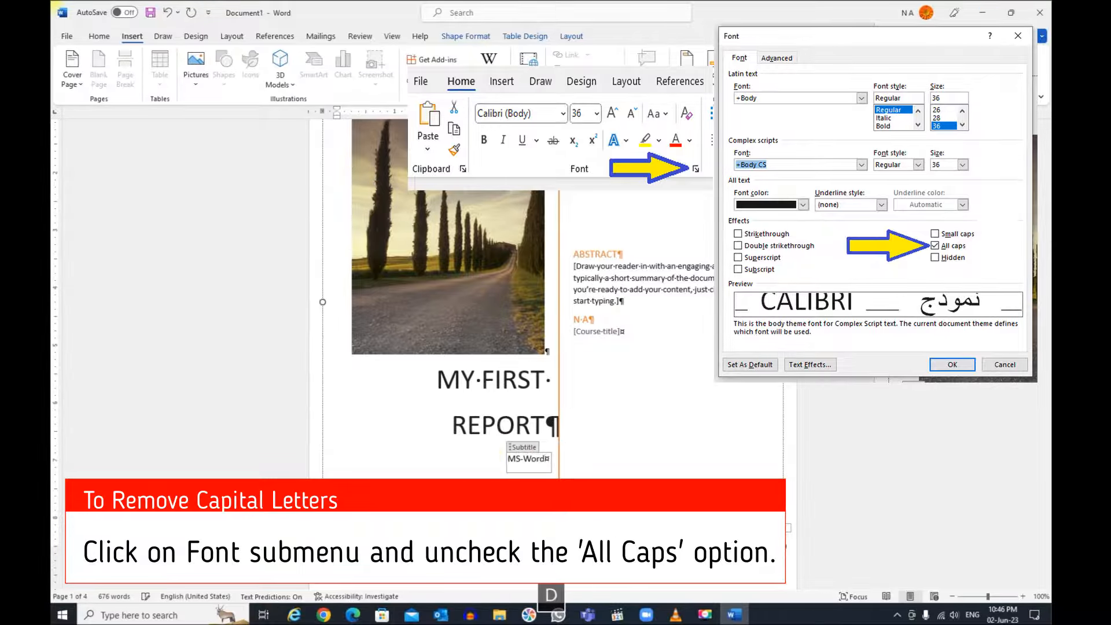
{"action": "type", "text": "DOc"}
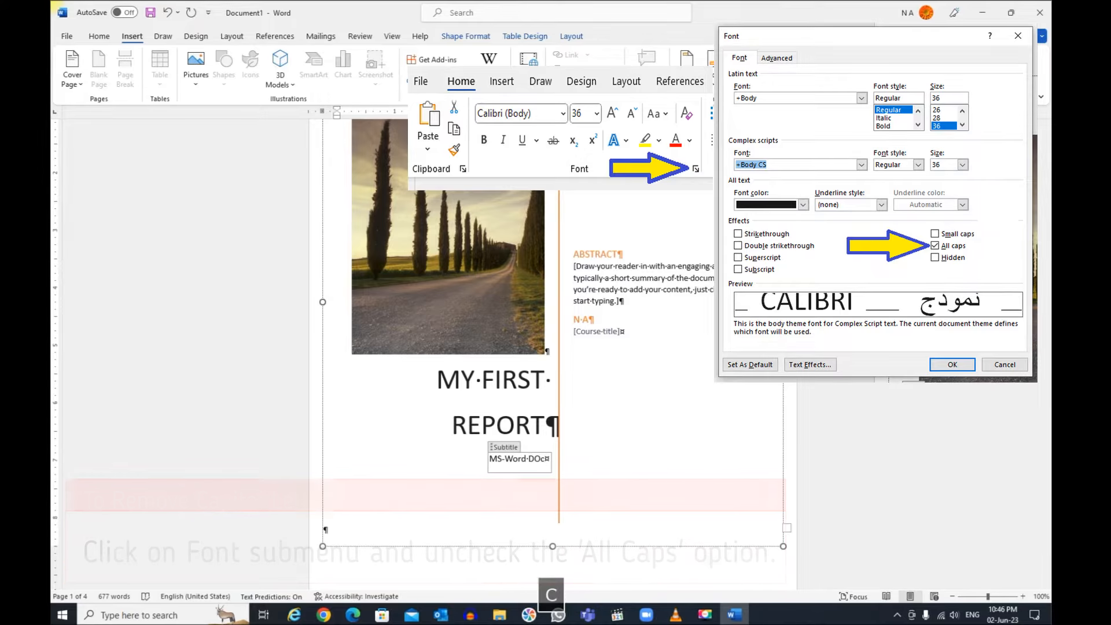
{"action": "type", "text": "ument"}
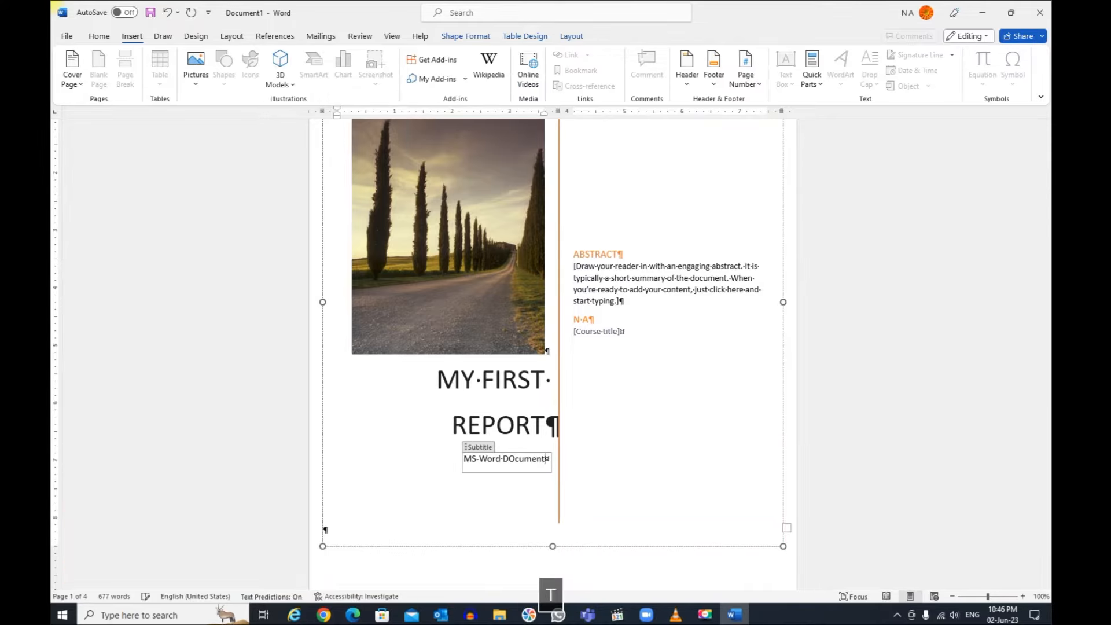
Step: Replace the cover page's abstract placeholder text with "This is my first abstract."
{"action": "left_click", "coordinate": [609, 278]}
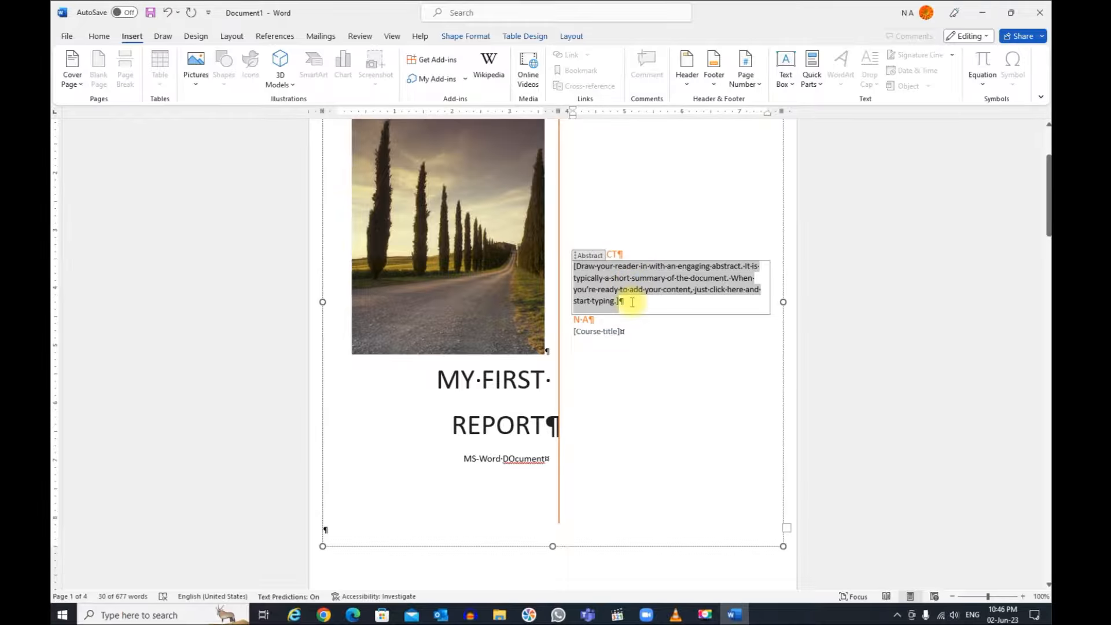
{"action": "type", "text": "This is "}
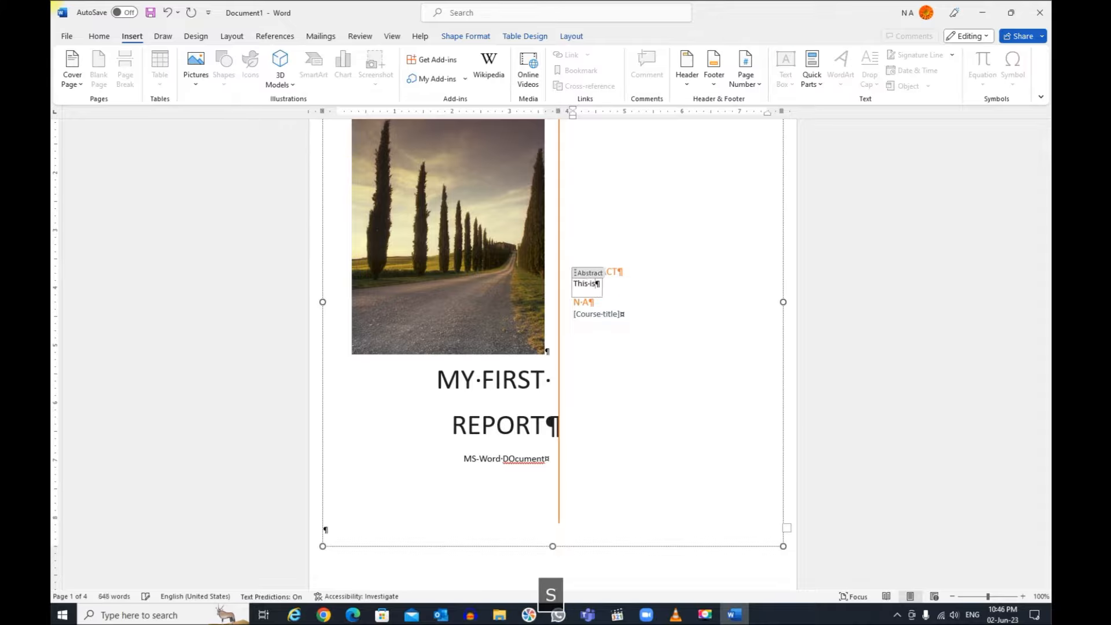
{"action": "type", "text": "my first"}
{"action": "key", "text": "BackSpace"}
{"action": "type", "text": "y "}
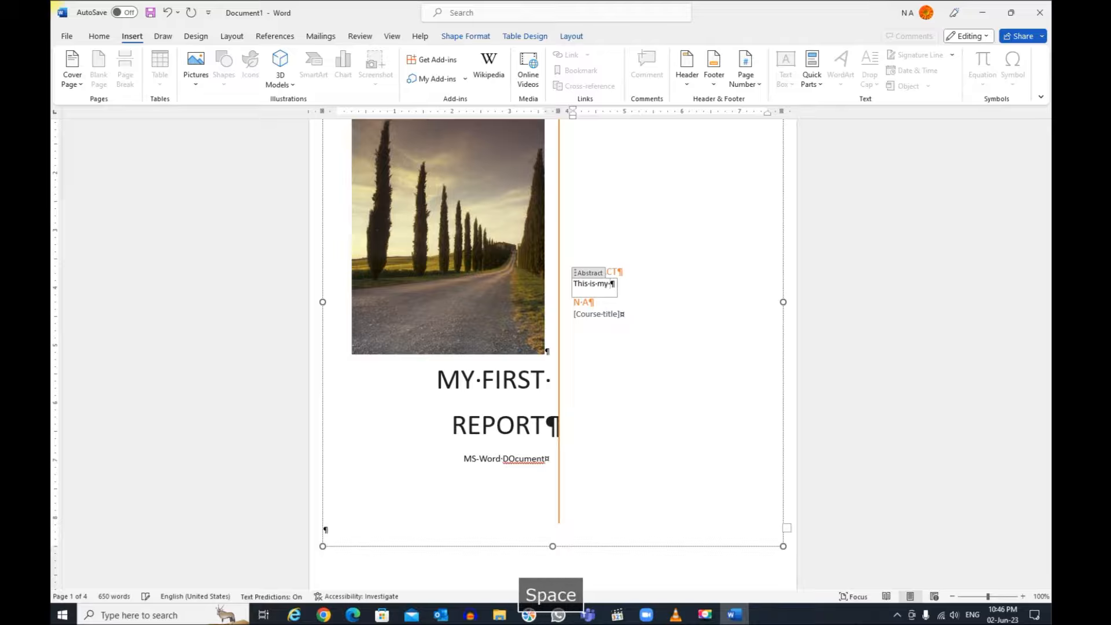
{"action": "type", "text": "first abstract."}
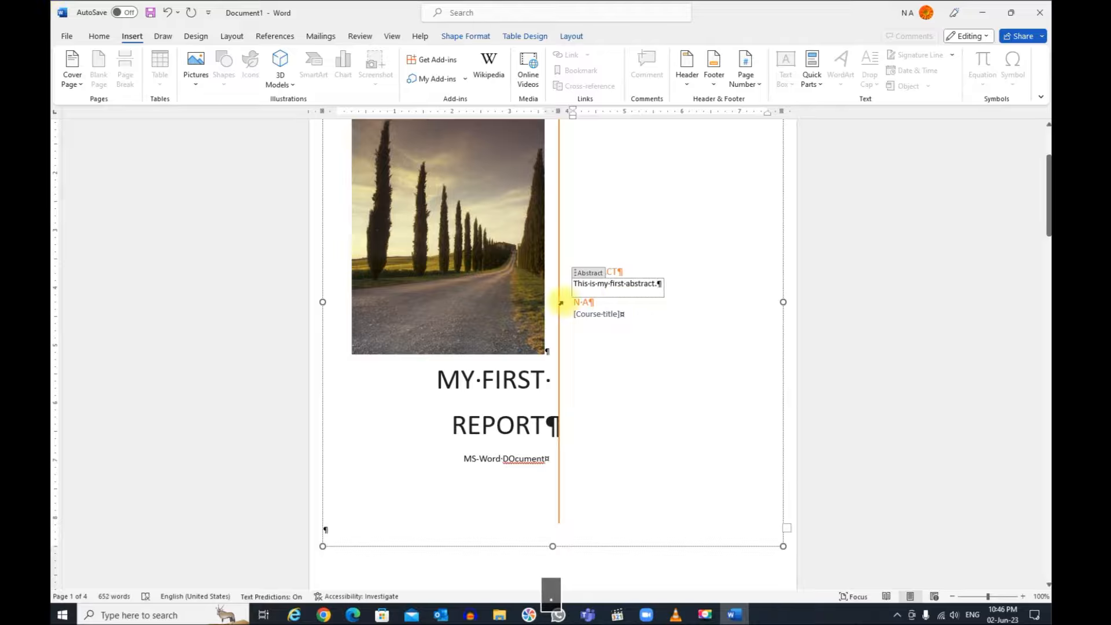
Step: Delete the course title field from the cover page
{"action": "left_click", "coordinate": [596, 316]}
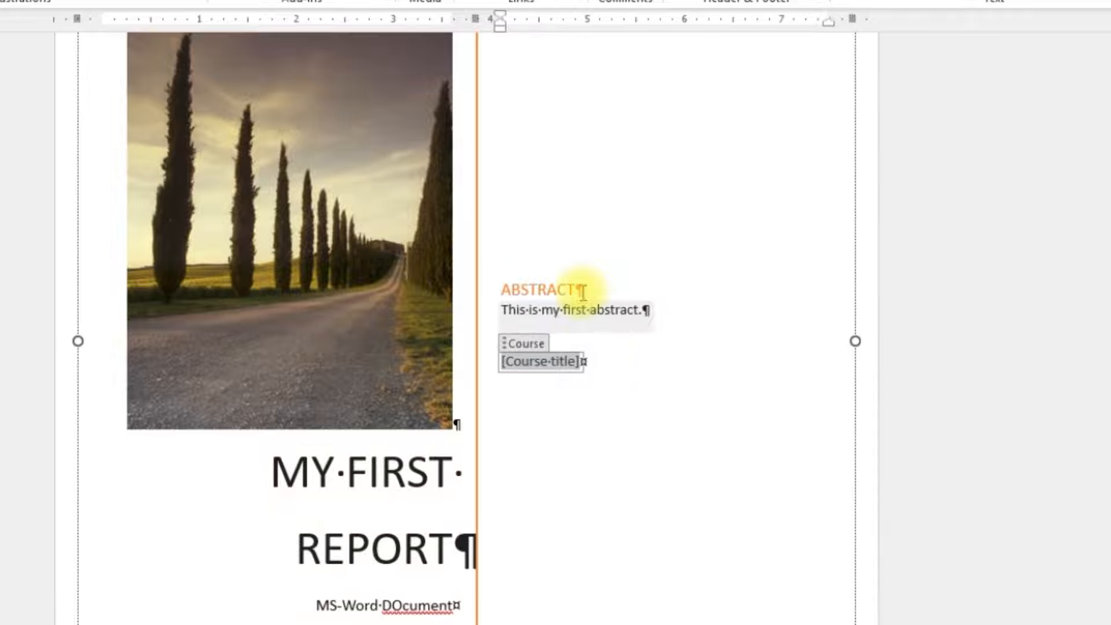
{"action": "left_click", "coordinate": [590, 456]}
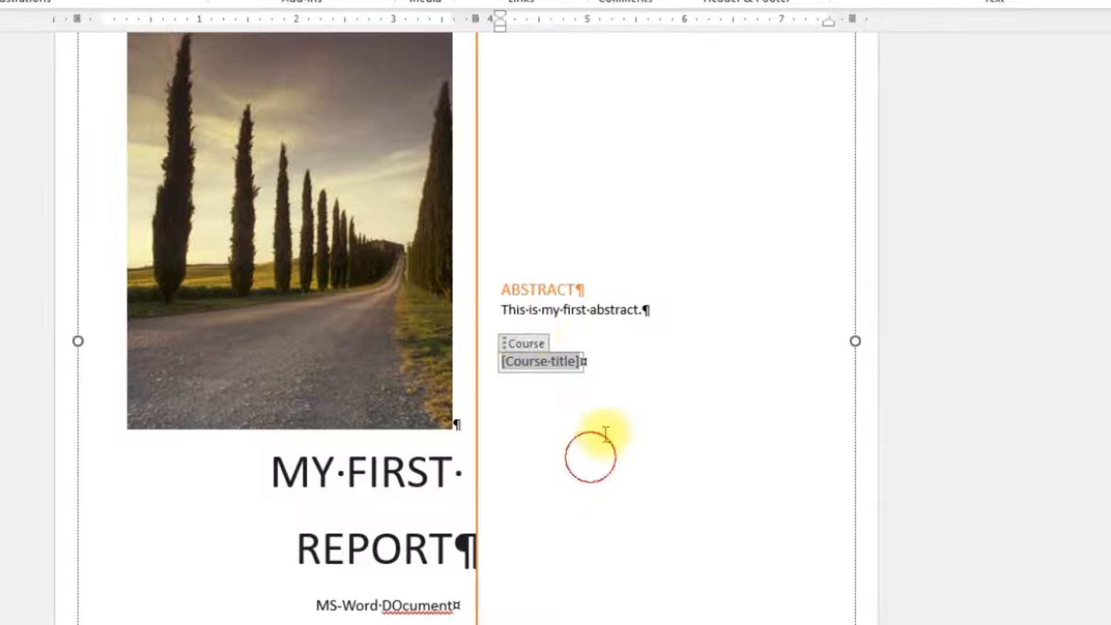
{"action": "left_click", "coordinate": [519, 349]}
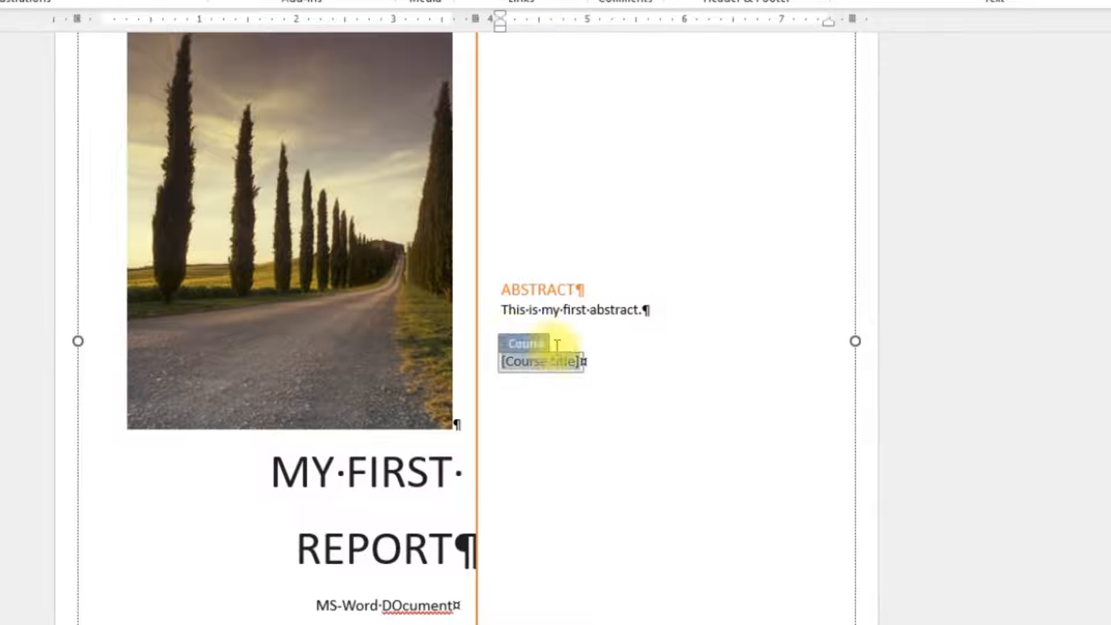
{"action": "key", "text": "Delete"}
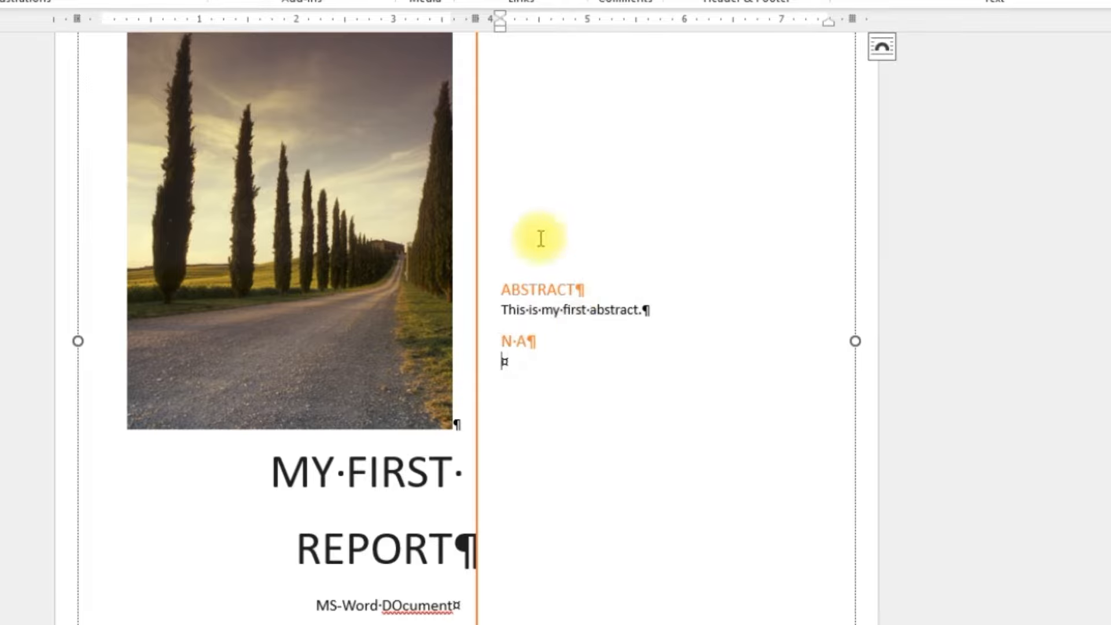
Step: Delete the abstract field and its "ABSTRACT" heading from the cover page
{"action": "left_click", "coordinate": [556, 312]}
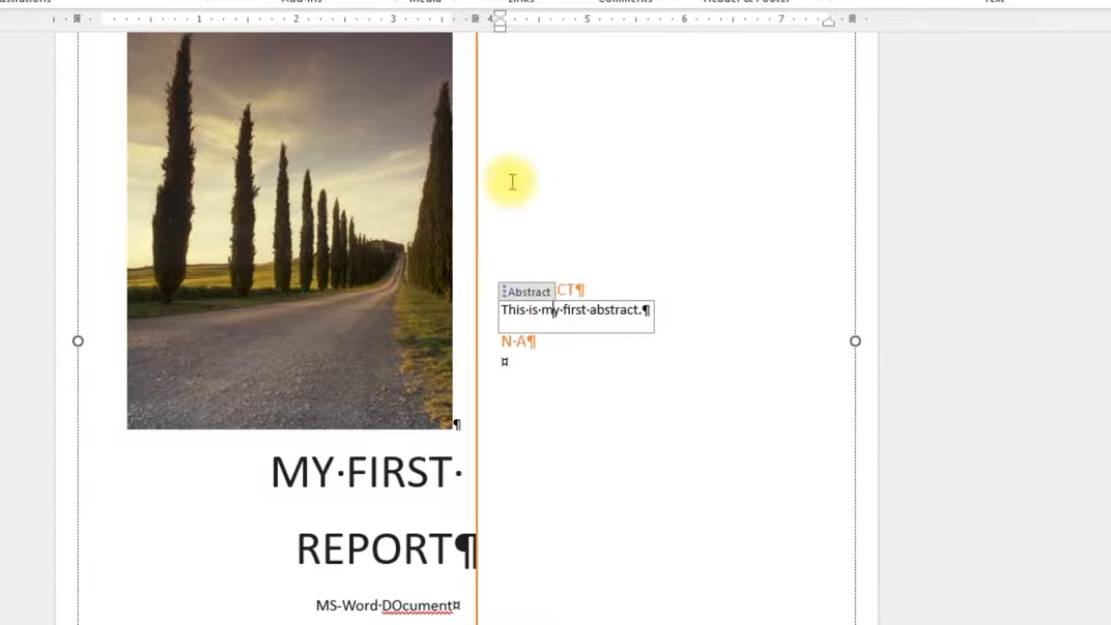
{"action": "left_click", "coordinate": [529, 291]}
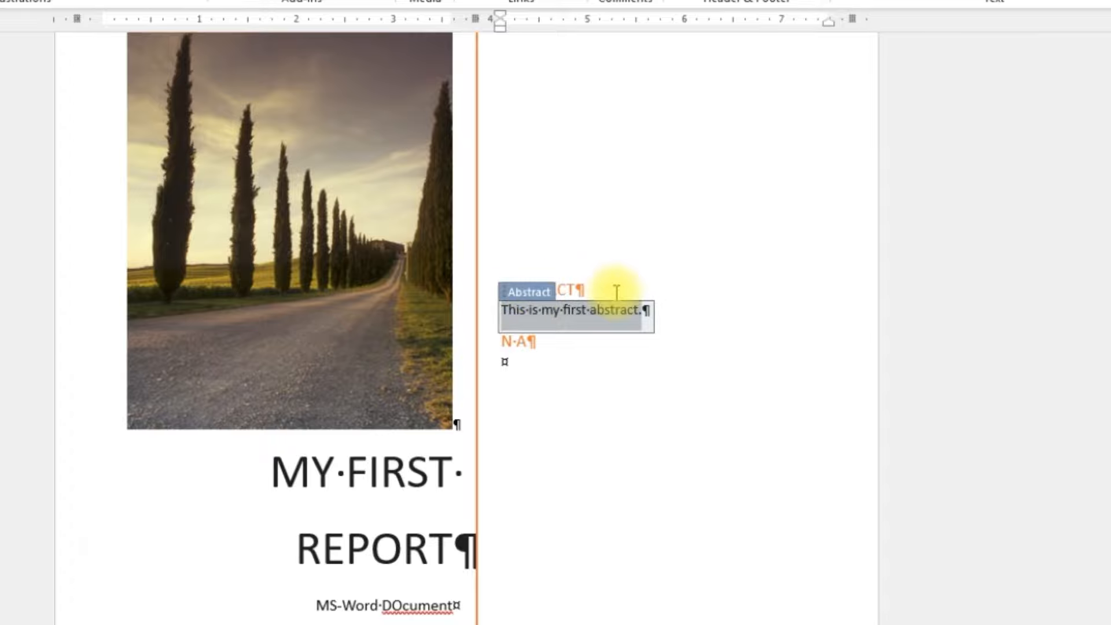
{"action": "key", "text": "Delete"}
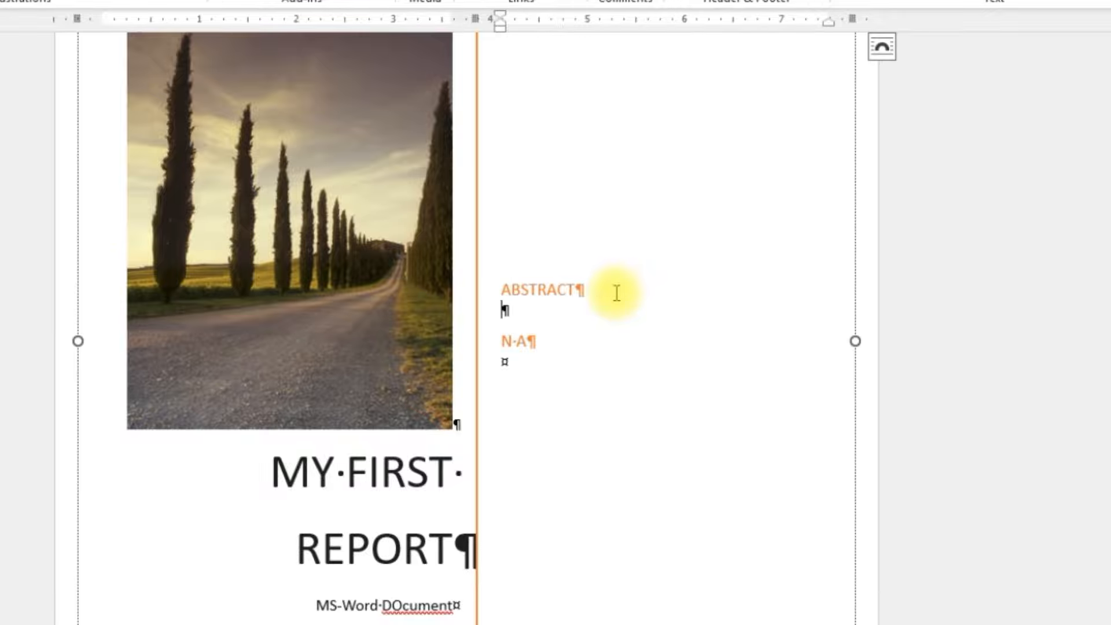
{"action": "left_click_drag", "start_coordinate": [583, 291], "coordinate": [494, 290]}
{"action": "key", "text": "Delete"}
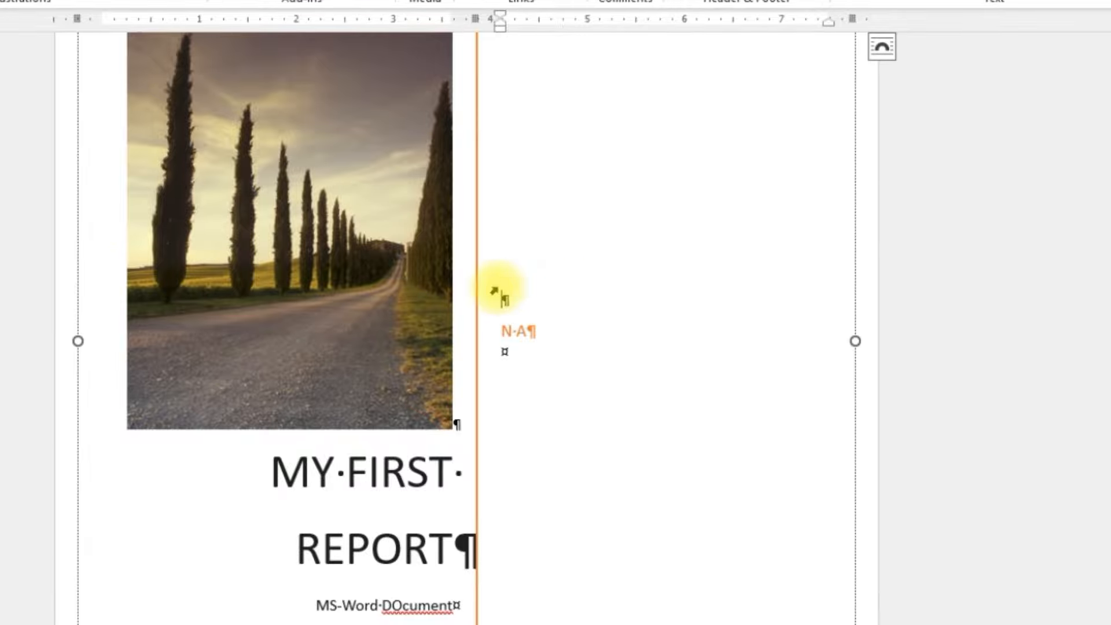
Step: Replace the initials in the cover page's author field with the author's full name
{"action": "left_click", "coordinate": [513, 333]}
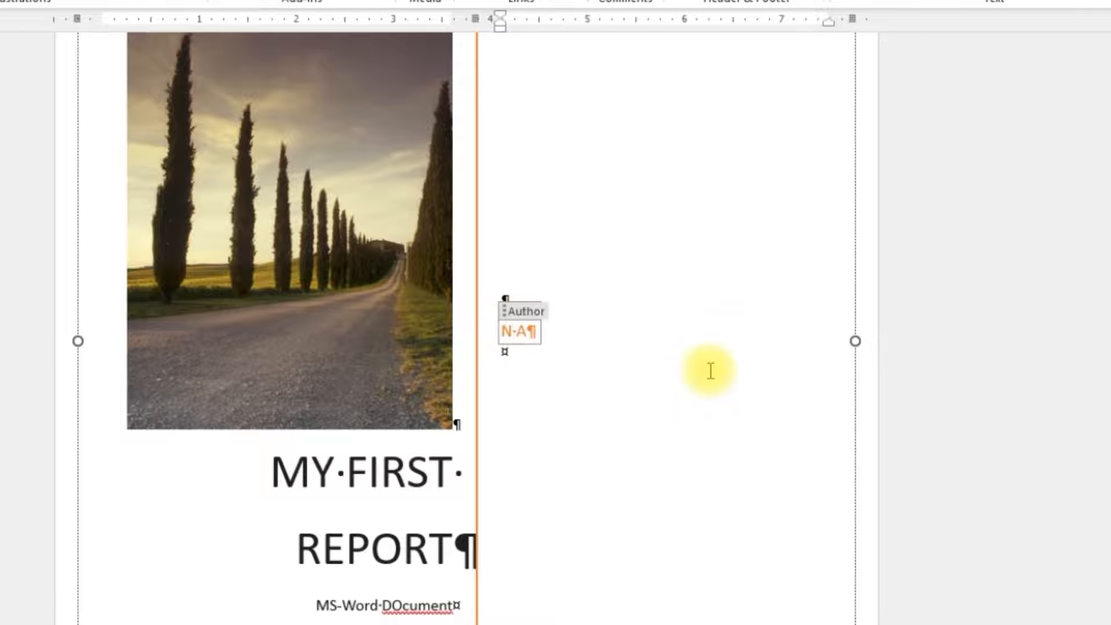
{"action": "type", "text": "abeel"}
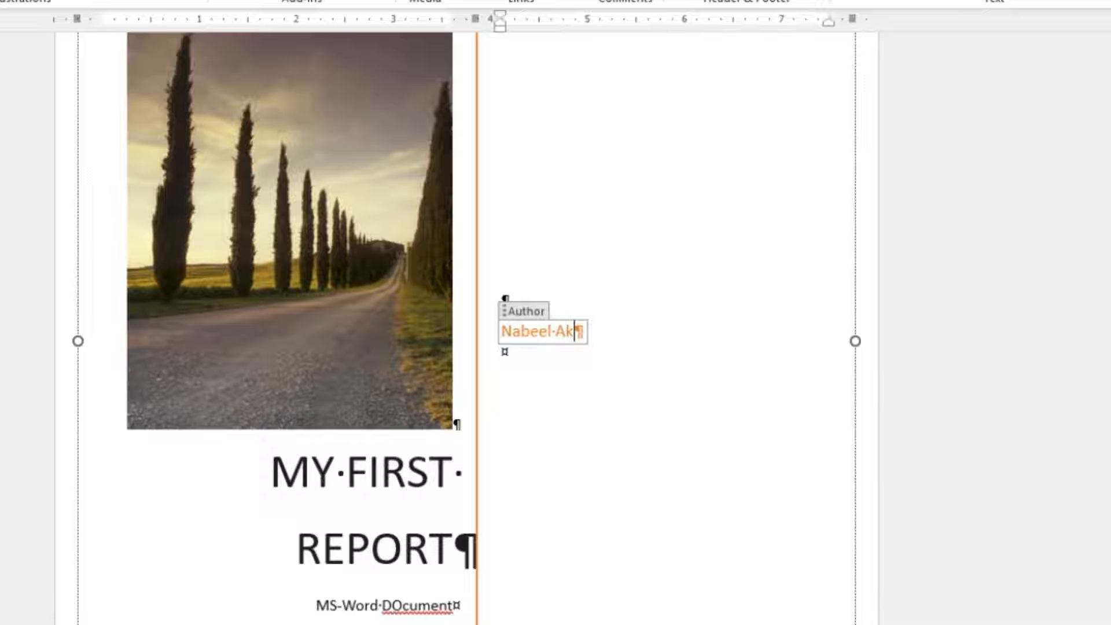
Step: Correct the capitalization in the cover page's subtitle so that it reads "MS-Word Document"
{"action": "left_click", "coordinate": [399, 604]}
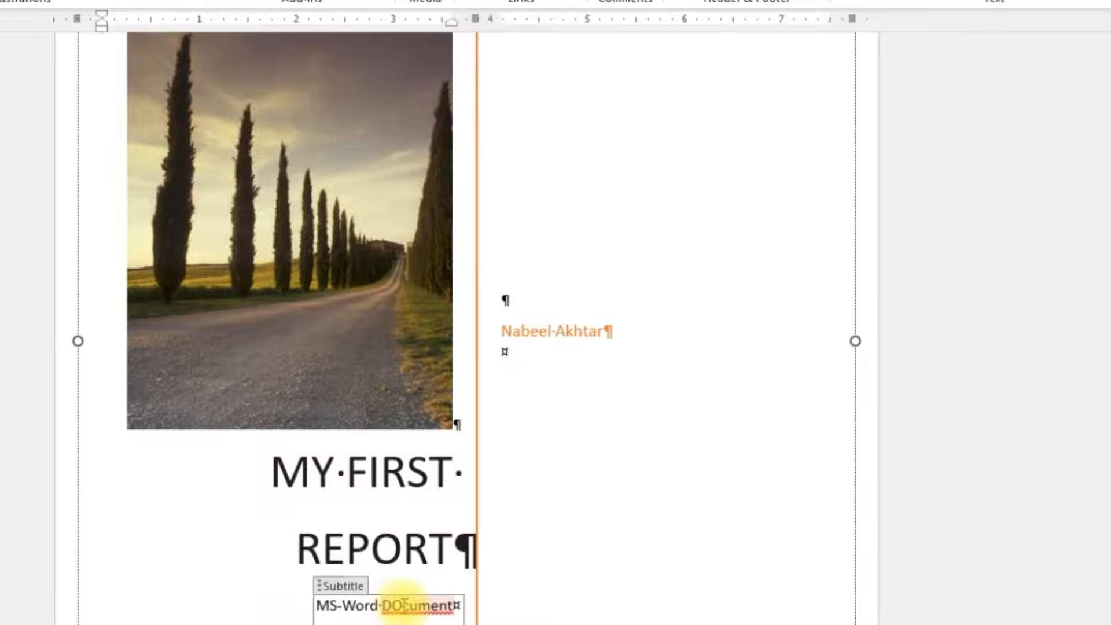
{"action": "right_click", "coordinate": [403, 605]}
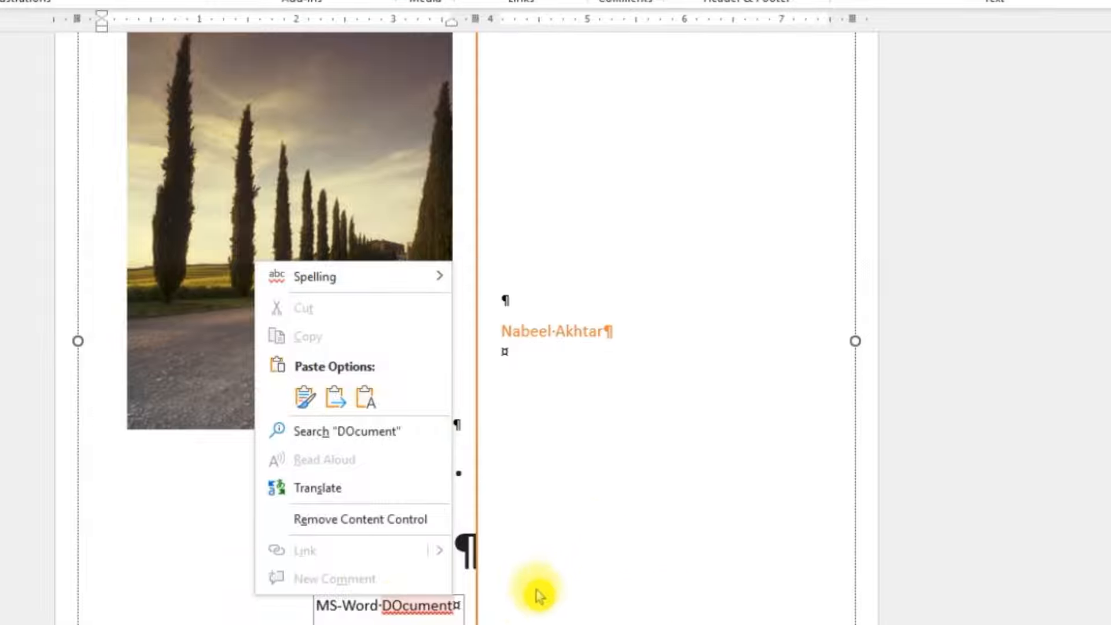
{"action": "left_click", "coordinate": [421, 604]}
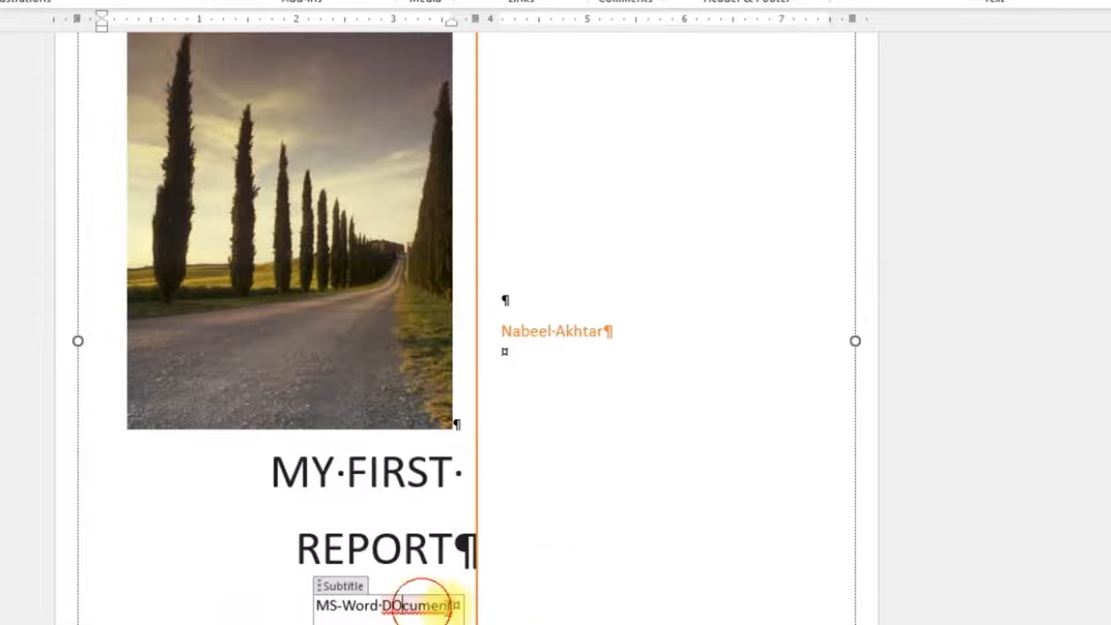
{"action": "key", "text": "BackSpace"}
{"action": "type", "text": "o"}
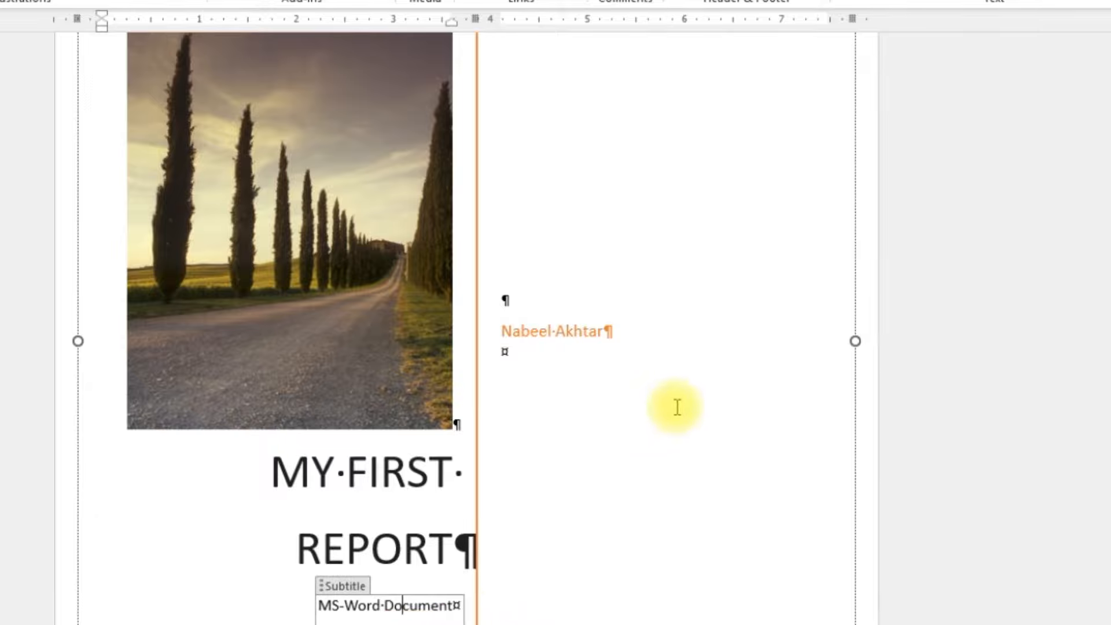
Step: From the Chapter 1 page, set the page numbering to start at 0 in the page number format settings
{"action": "scroll", "coordinate": [677, 407], "scroll_direction": "down", "scroll_amount": 1}
{"action": "scroll", "coordinate": [677, 407], "scroll_direction": "down", "scroll_amount": 3}
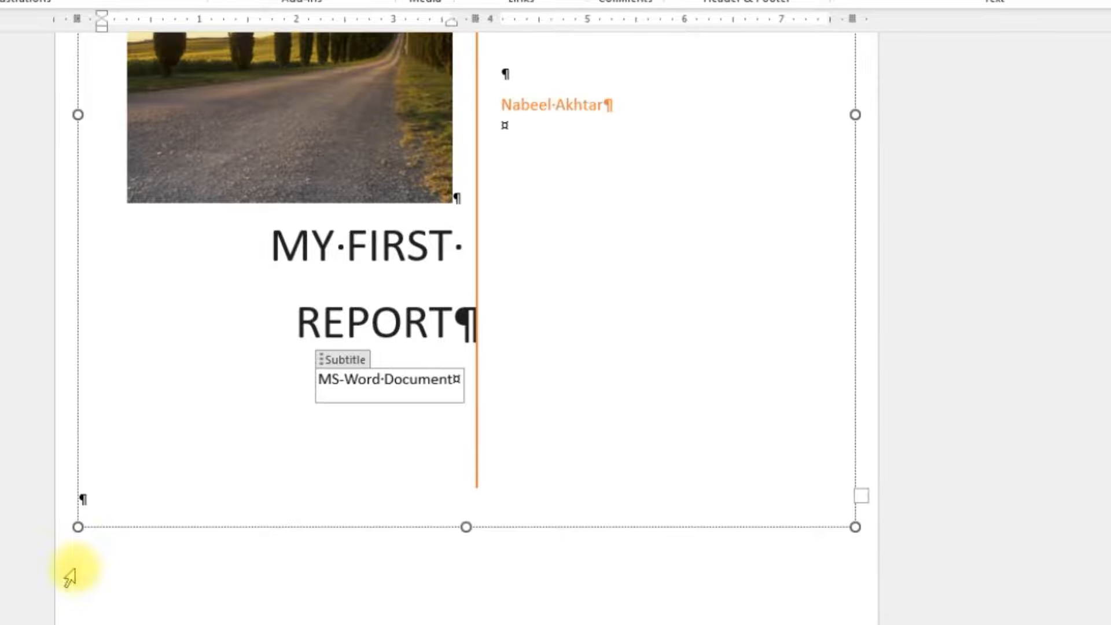
{"action": "scroll", "coordinate": [47, 496], "scroll_direction": "down", "scroll_amount": 1}
{"action": "left_click", "coordinate": [334, 606]}
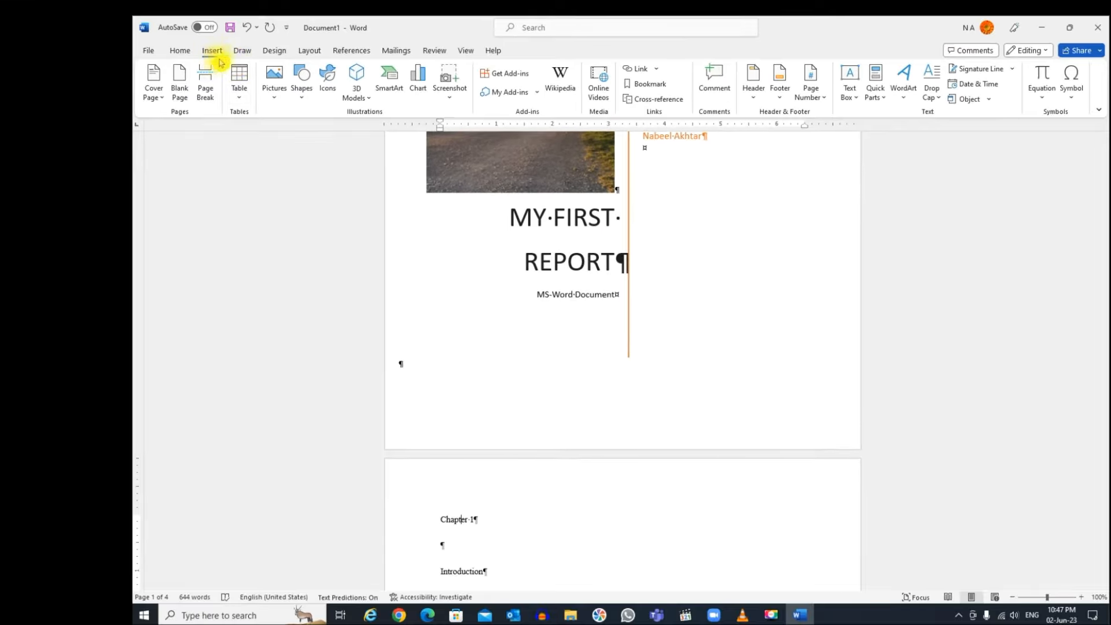
{"action": "left_click", "coordinate": [820, 98]}
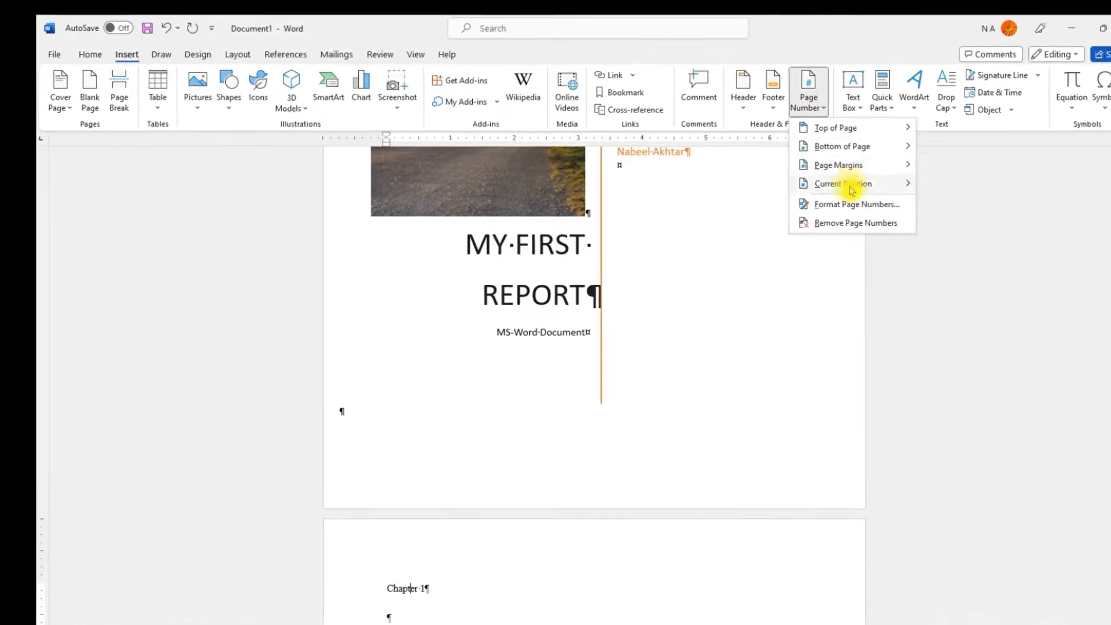
{"action": "left_click", "coordinate": [851, 204]}
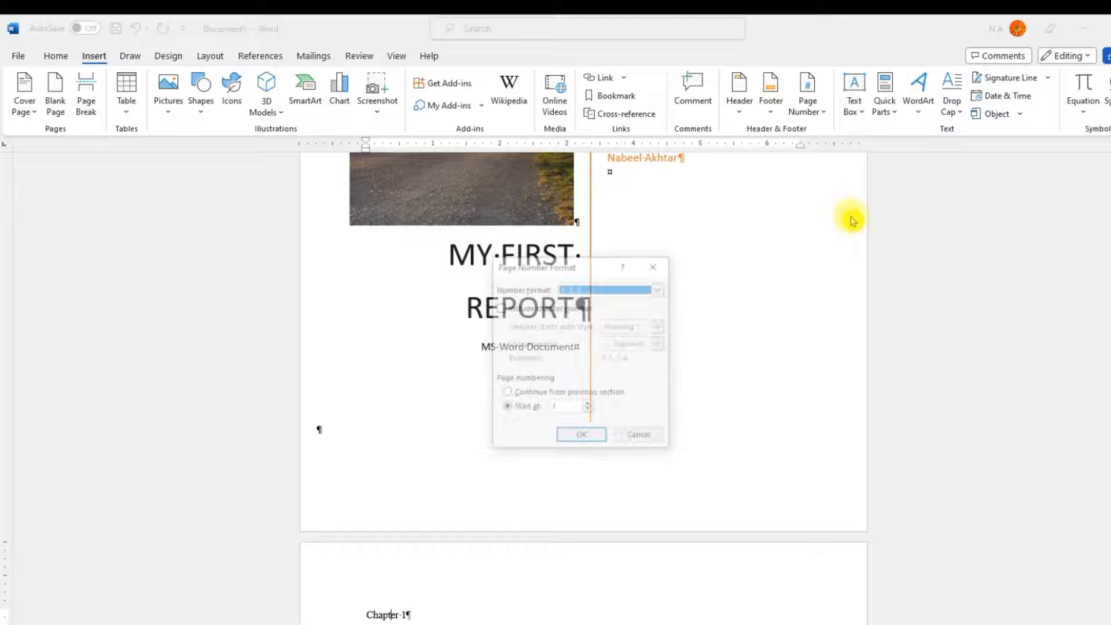
{"action": "left_click_drag", "start_coordinate": [581, 270], "coordinate": [574, 147]}
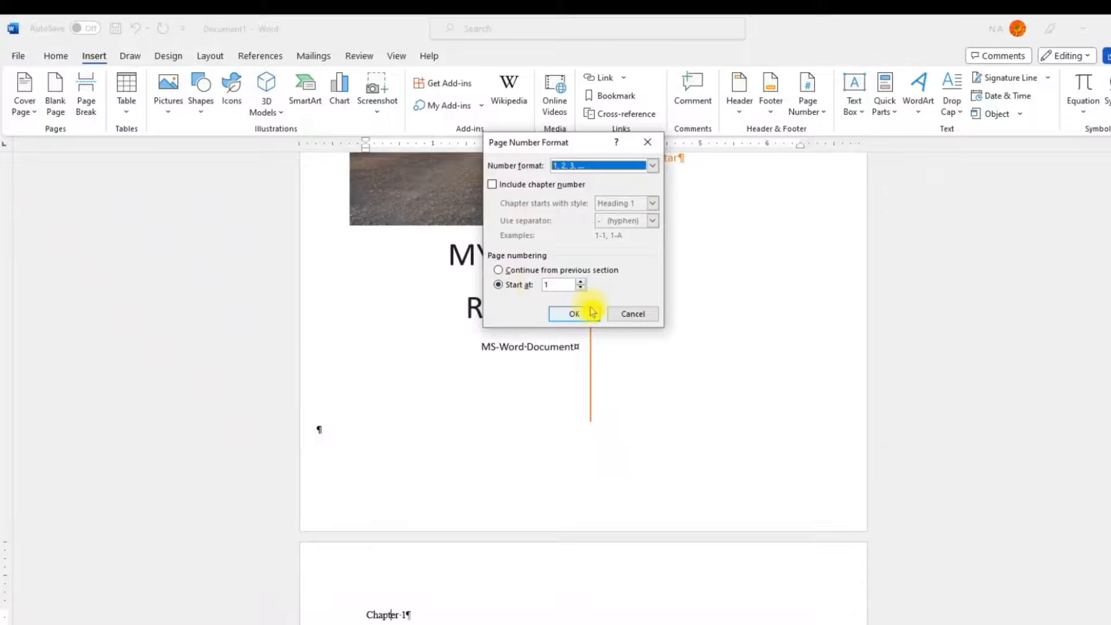
{"action": "left_click", "coordinate": [582, 288]}
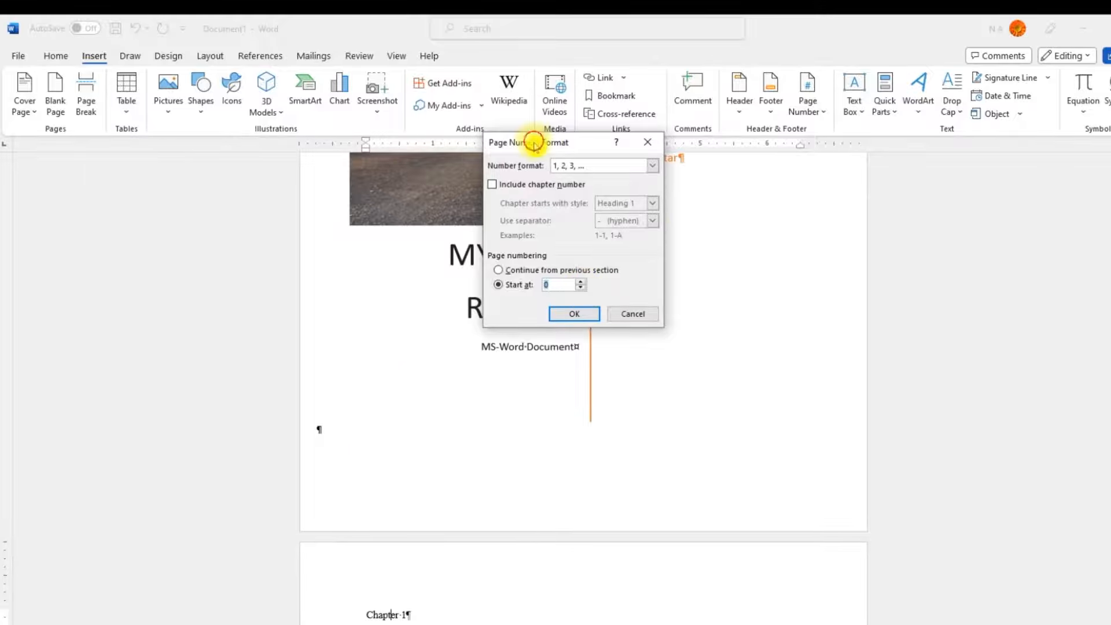
{"action": "left_click_drag", "start_coordinate": [534, 143], "coordinate": [982, 195]}
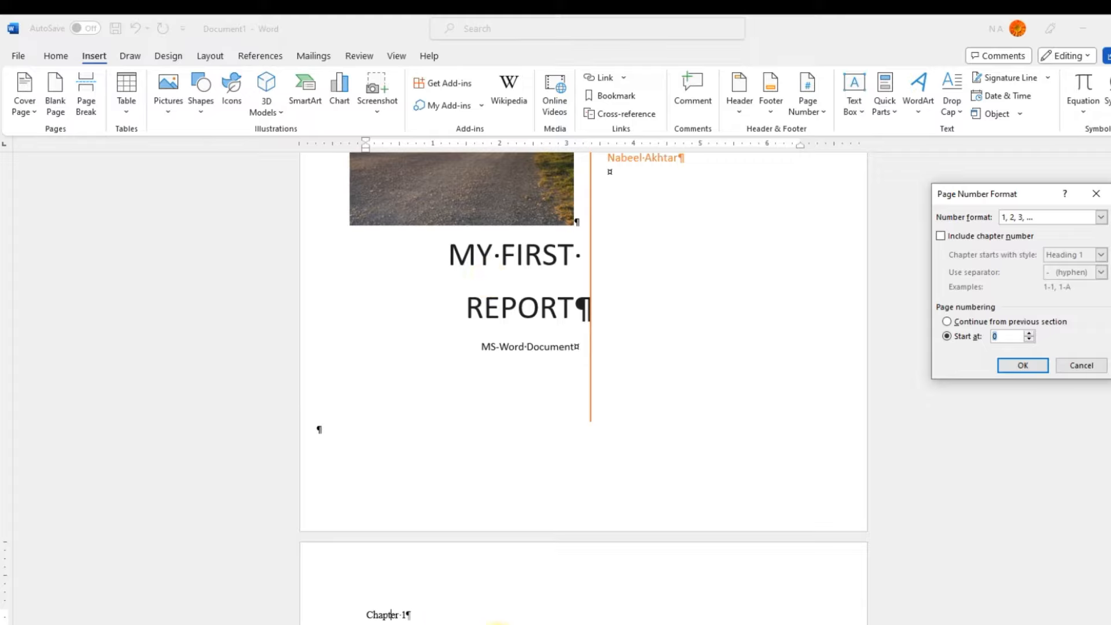
{"action": "left_click", "coordinate": [1023, 370]}
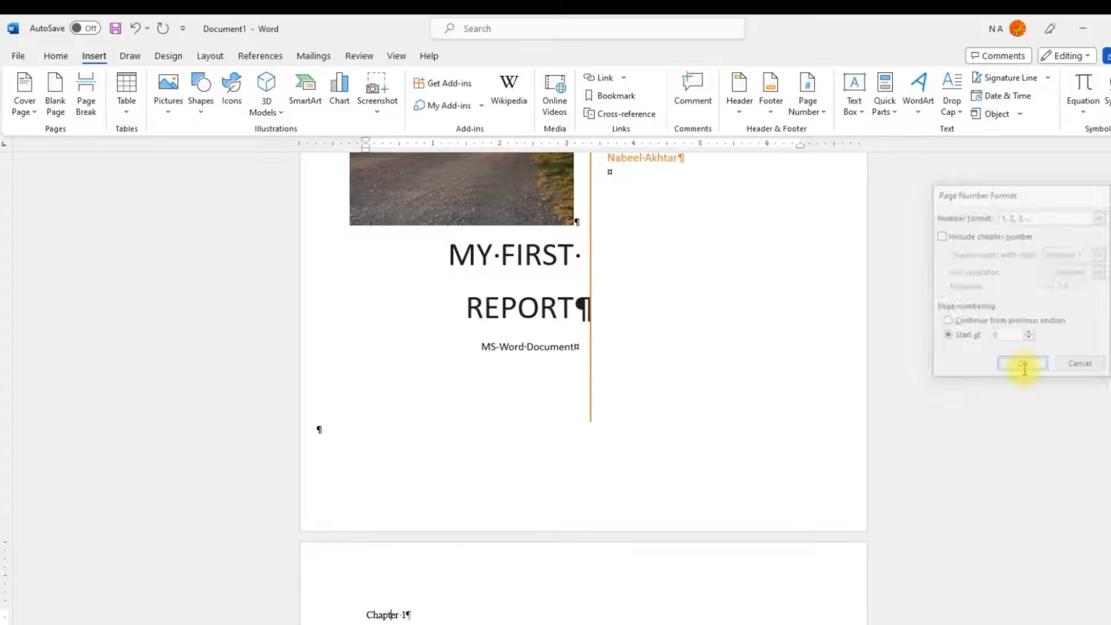
Step: Check the starting number in the page number format settings without changing anything
{"action": "left_click", "coordinate": [818, 109]}
{"action": "left_click", "coordinate": [841, 215]}
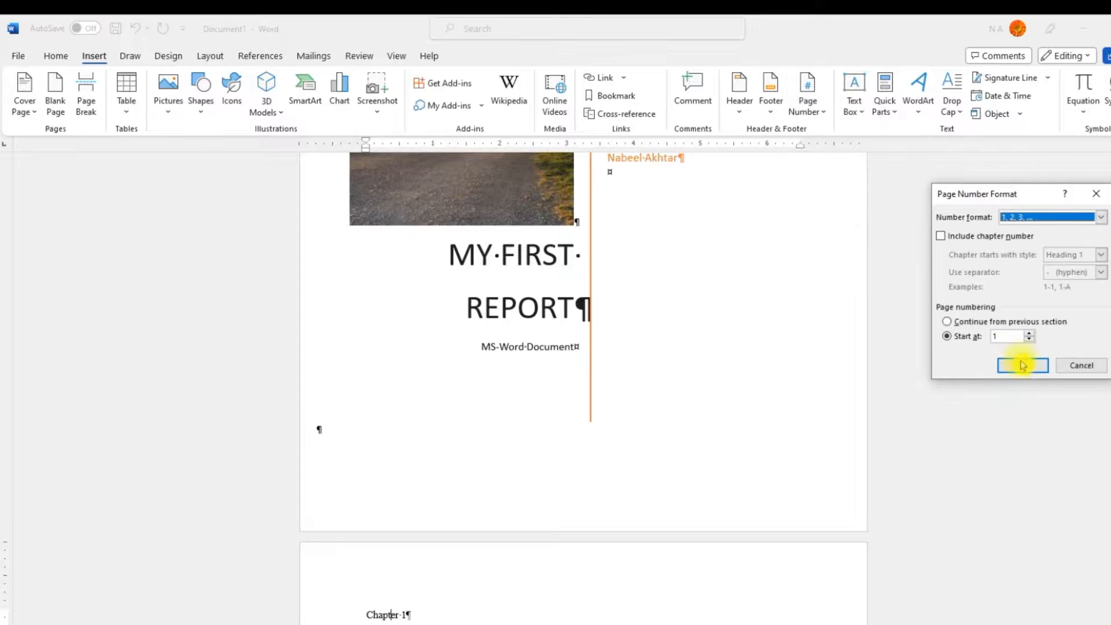
{"action": "left_click", "coordinate": [1081, 366]}
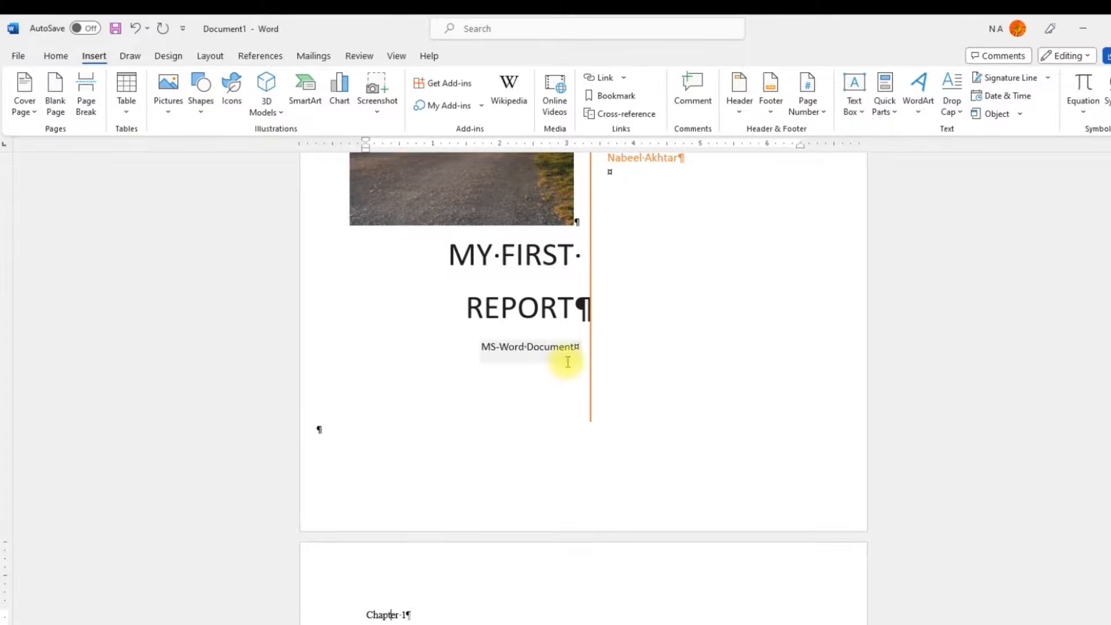
Step: Examine the header and footer layout options in the Page Setup settings, including the different first page option
{"action": "scroll", "coordinate": [579, 370], "scroll_direction": "down", "scroll_amount": 2}
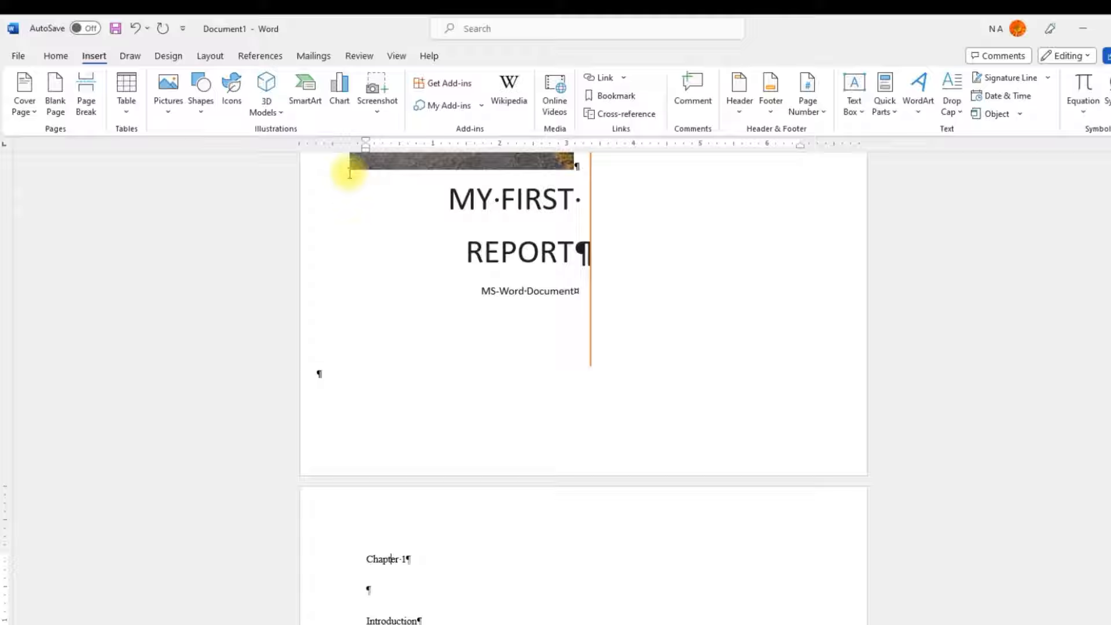
{"action": "left_click", "coordinate": [214, 57]}
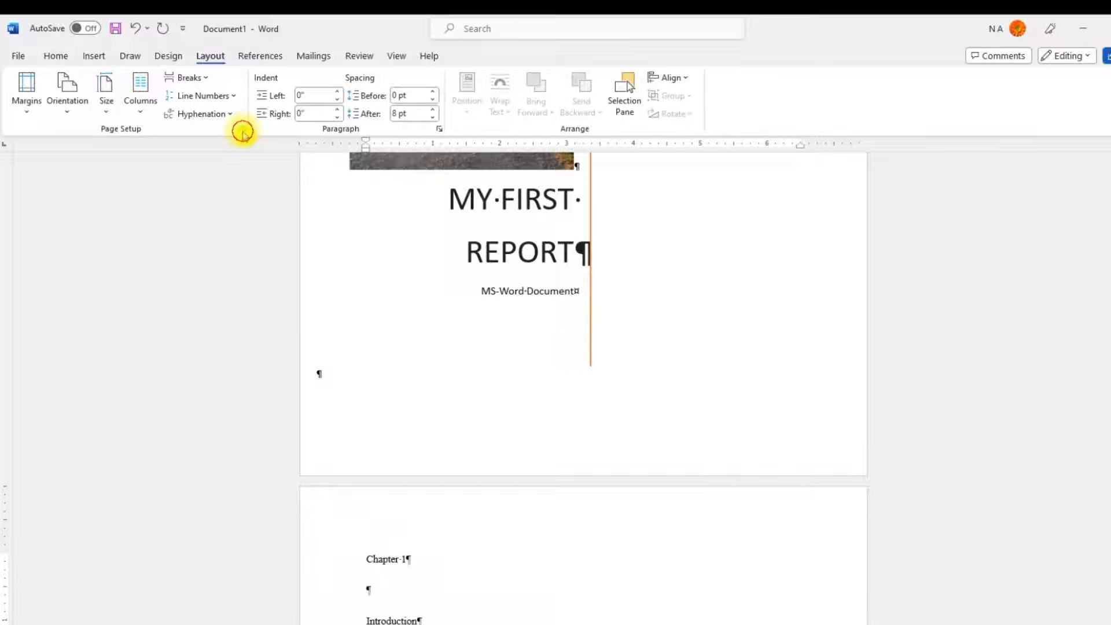
{"action": "left_click", "coordinate": [243, 129]}
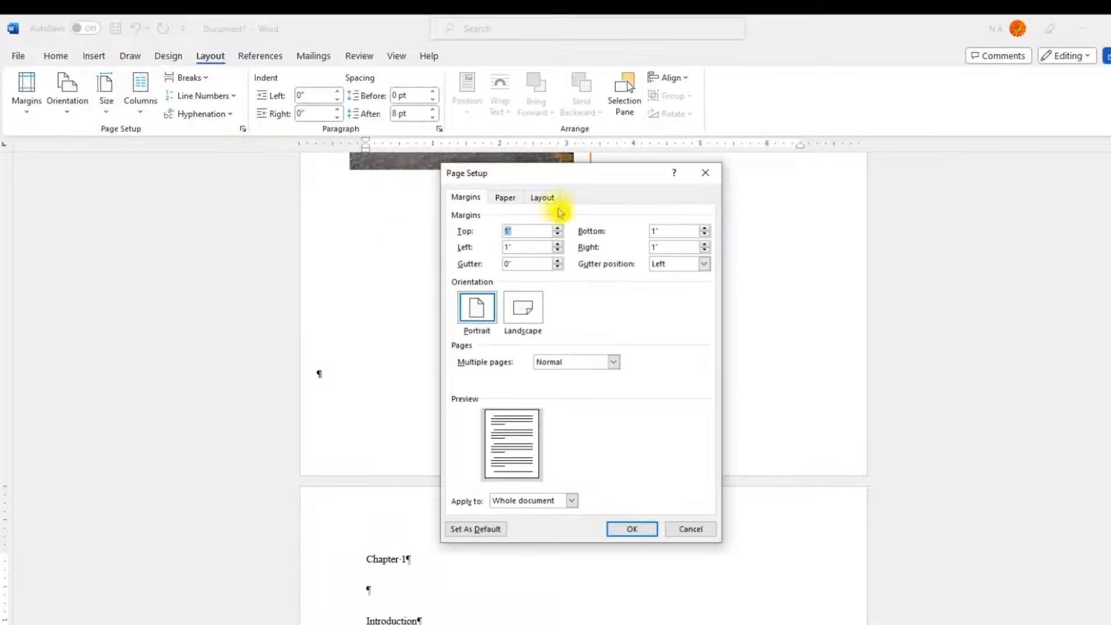
{"action": "left_click", "coordinate": [543, 198]}
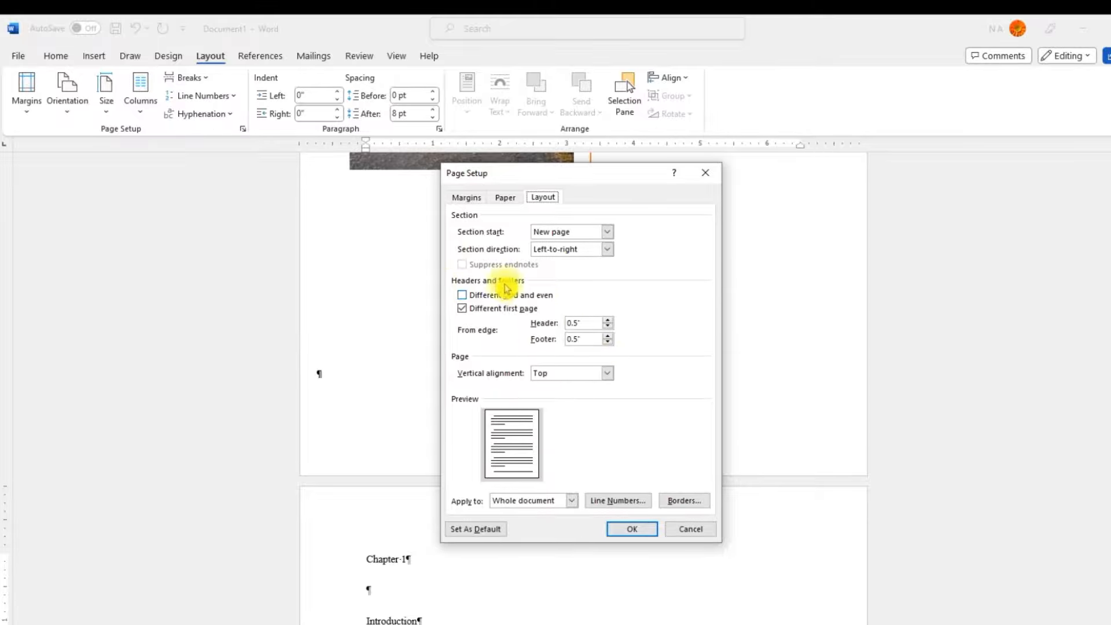
{"action": "left_click", "coordinate": [691, 529]}
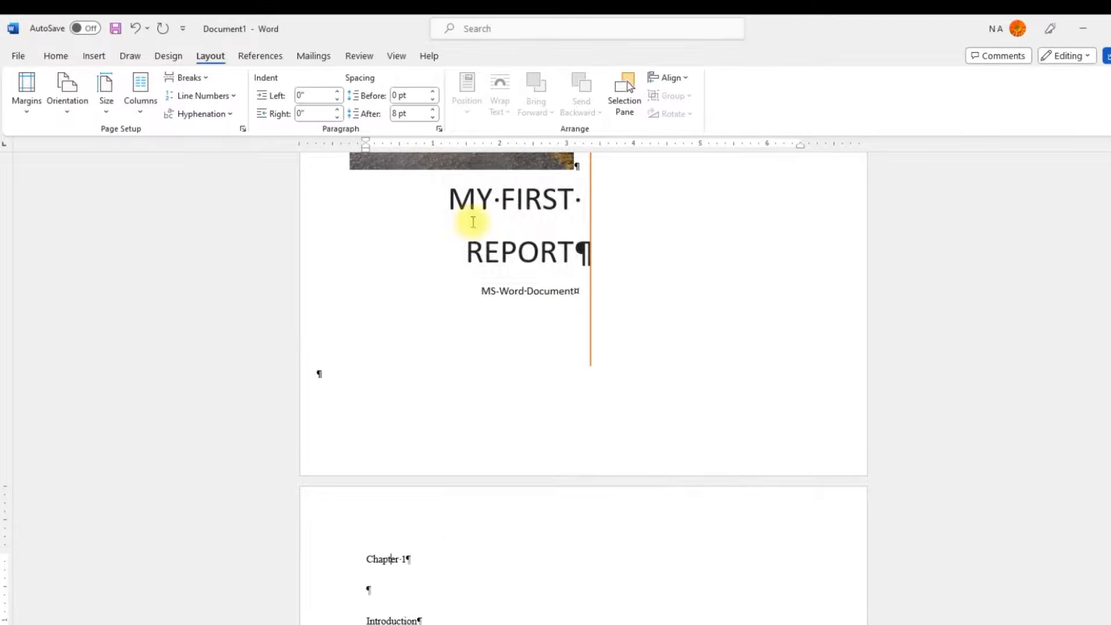
Step: Reopen the page number format settings to review the starting number and close them unchanged
{"action": "left_click", "coordinate": [94, 56]}
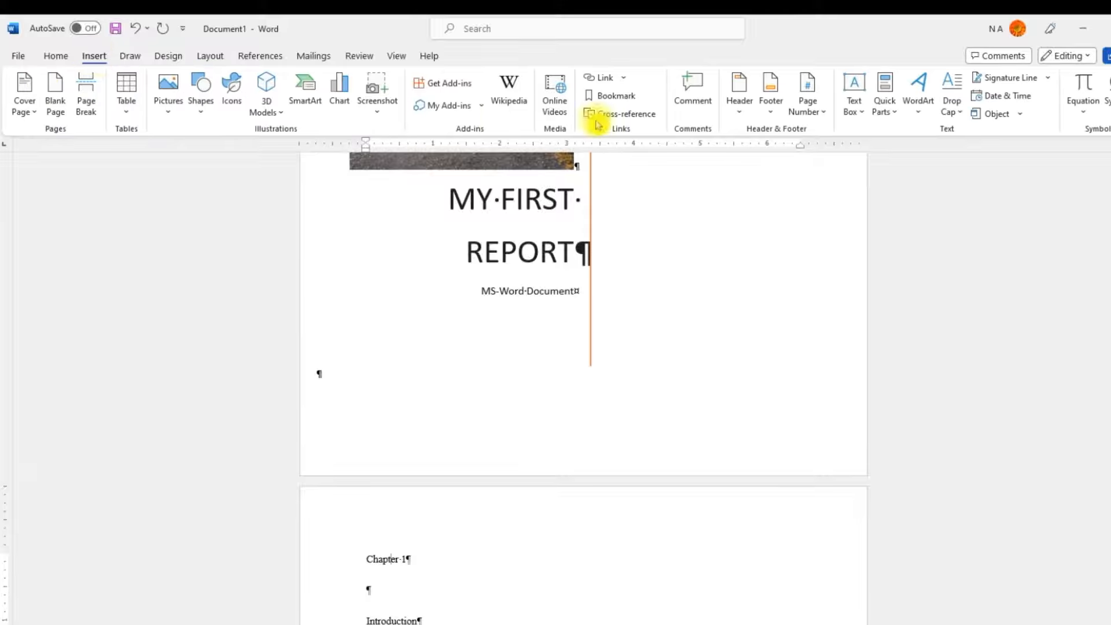
{"action": "left_click", "coordinate": [824, 118]}
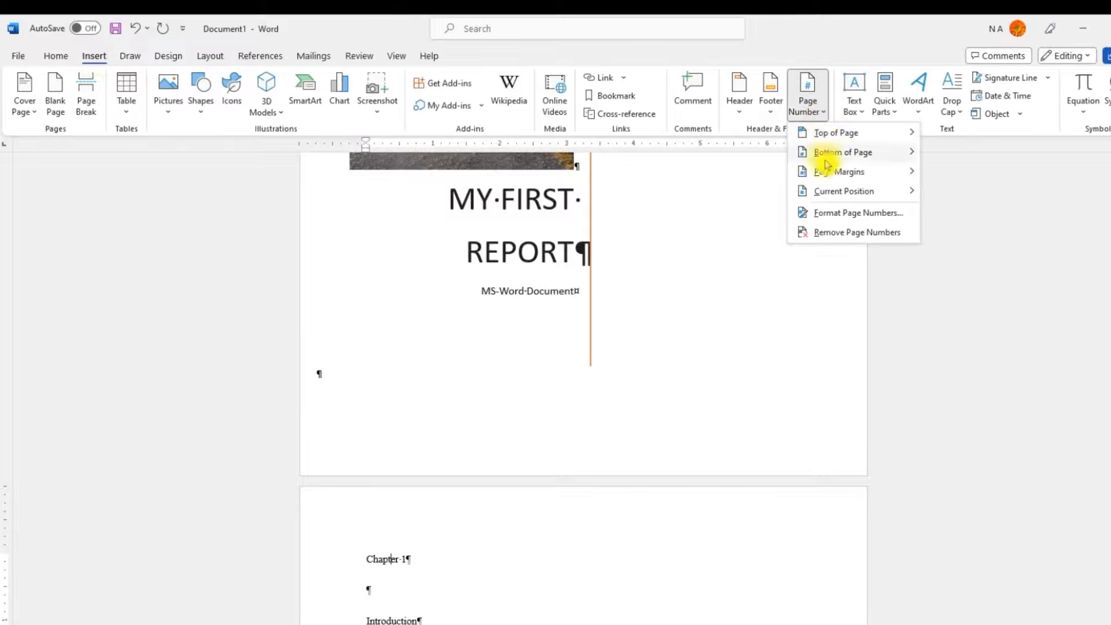
{"action": "left_click", "coordinate": [845, 214]}
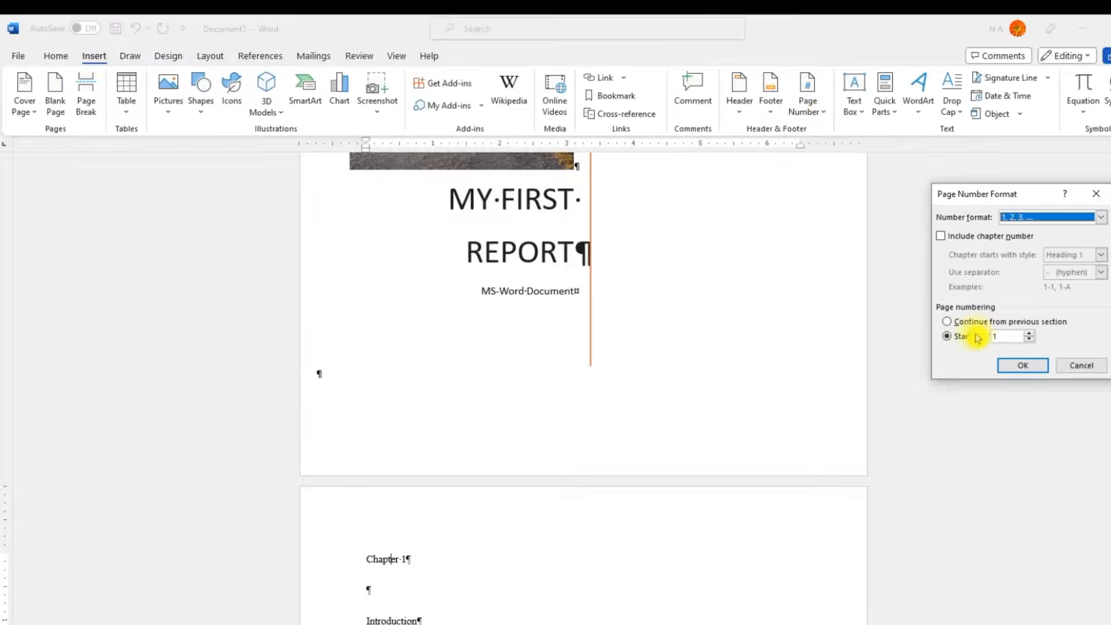
{"action": "left_click", "coordinate": [1082, 364]}
Step: Insert a footnote after the "Introduction" heading in Chapter 1 with the text "Intro to ms-word"
{"action": "scroll", "coordinate": [677, 384], "scroll_direction": "up", "scroll_amount": 4}
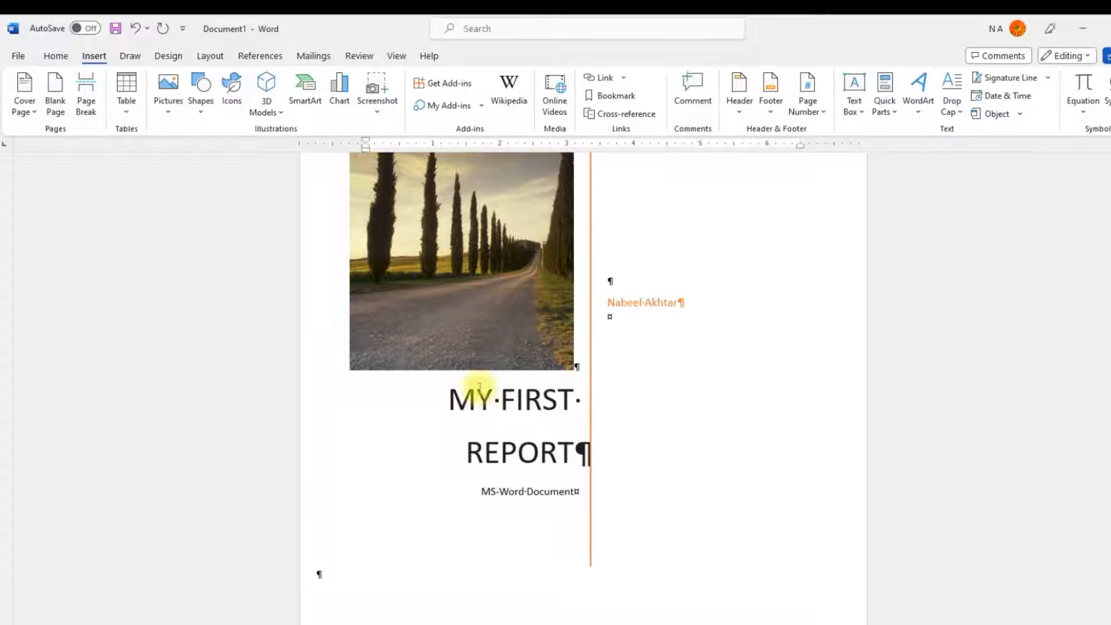
{"action": "scroll", "coordinate": [471, 339], "scroll_direction": "down", "scroll_amount": 2}
{"action": "scroll", "coordinate": [560, 432], "scroll_direction": "down", "scroll_amount": 6}
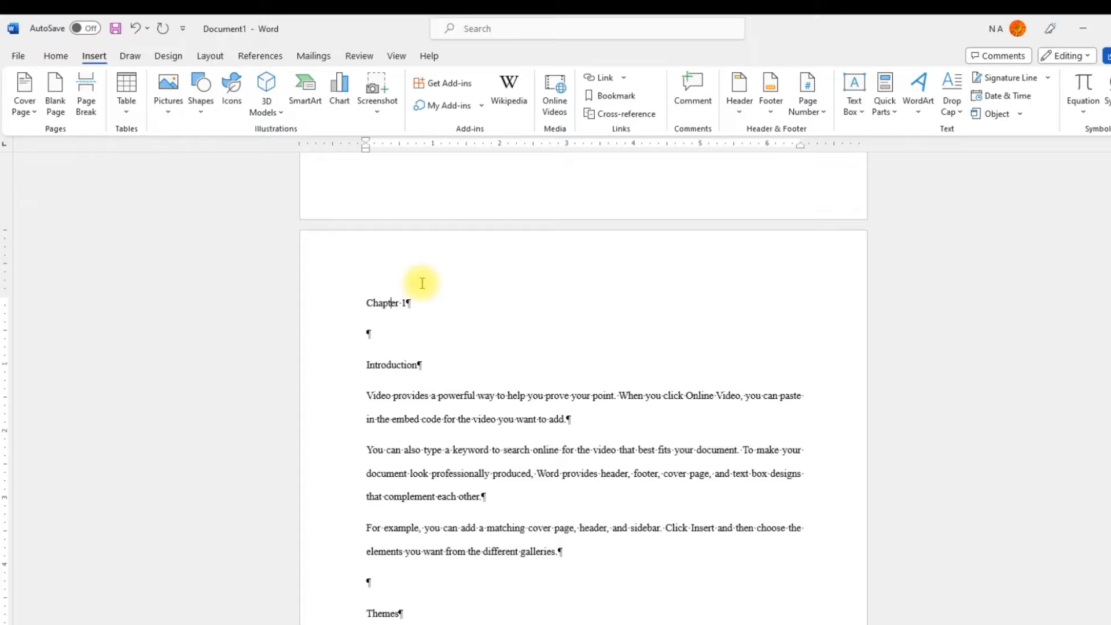
{"action": "scroll", "coordinate": [451, 359], "scroll_direction": "down", "scroll_amount": 1}
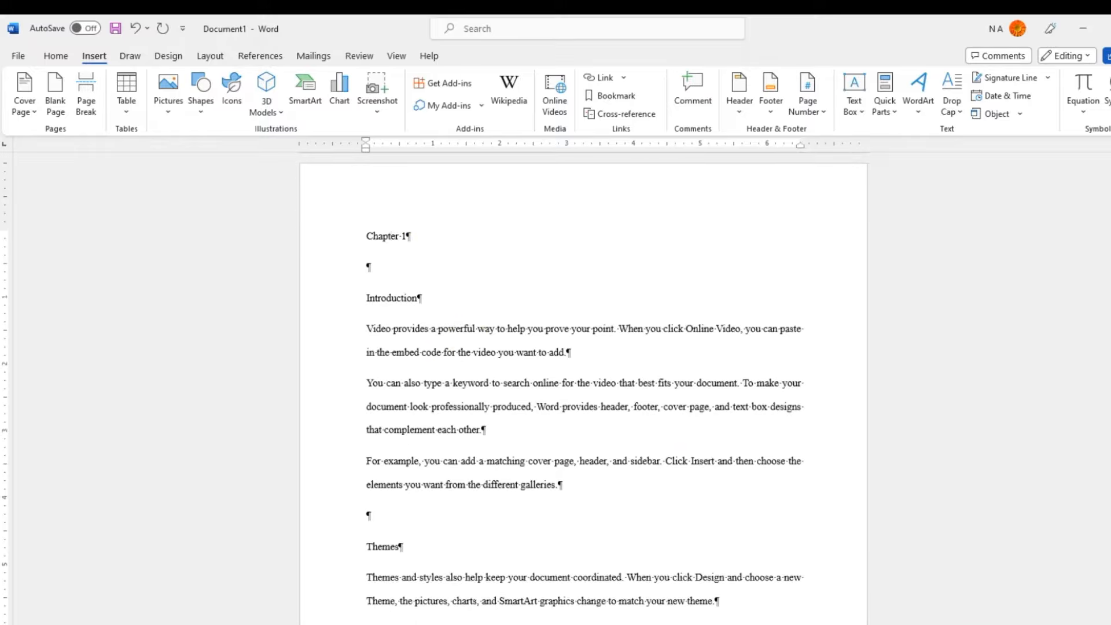
{"action": "scroll", "coordinate": [555, 382], "scroll_direction": "up", "scroll_amount": 7, "text": "ctrl"}
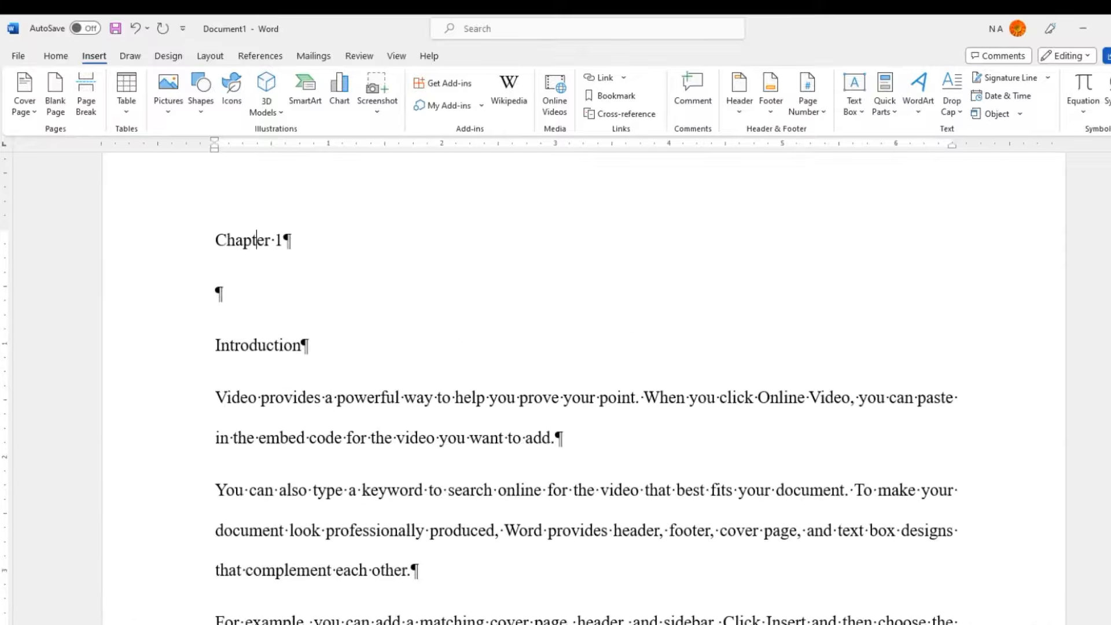
{"action": "scroll", "coordinate": [555, 382], "scroll_direction": "up", "scroll_amount": 1, "text": "ctrl"}
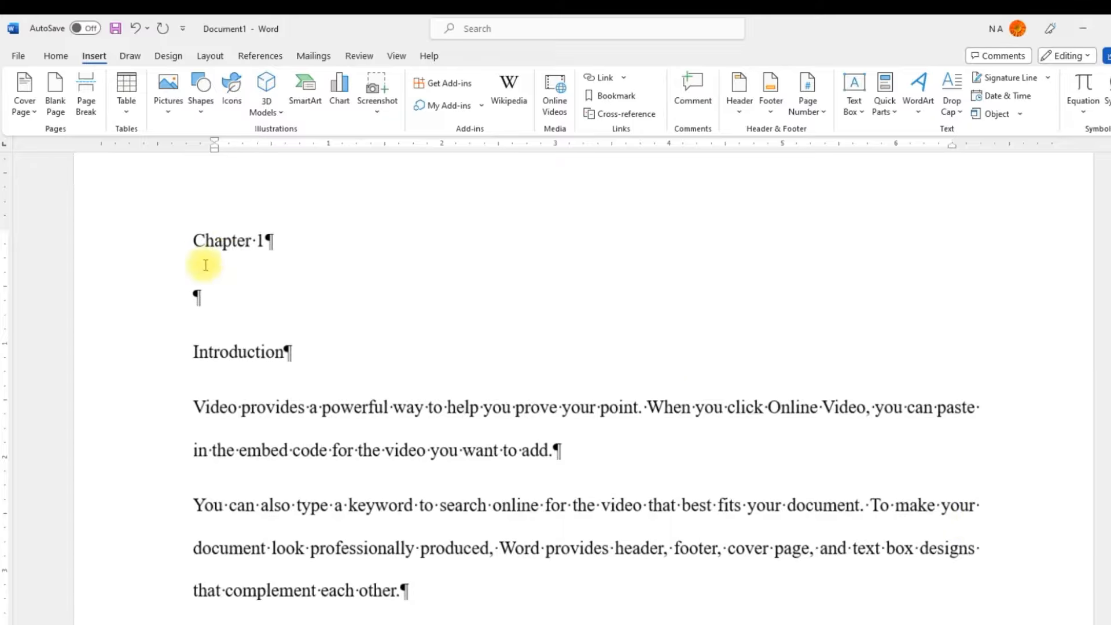
{"action": "left_click", "coordinate": [284, 353]}
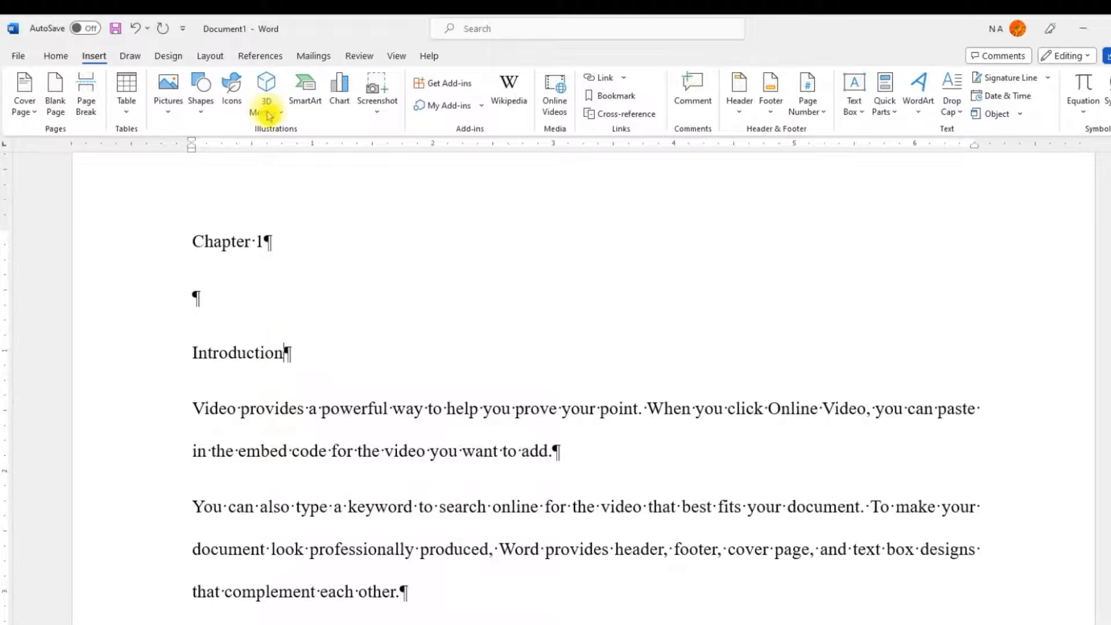
{"action": "left_click", "coordinate": [256, 56]}
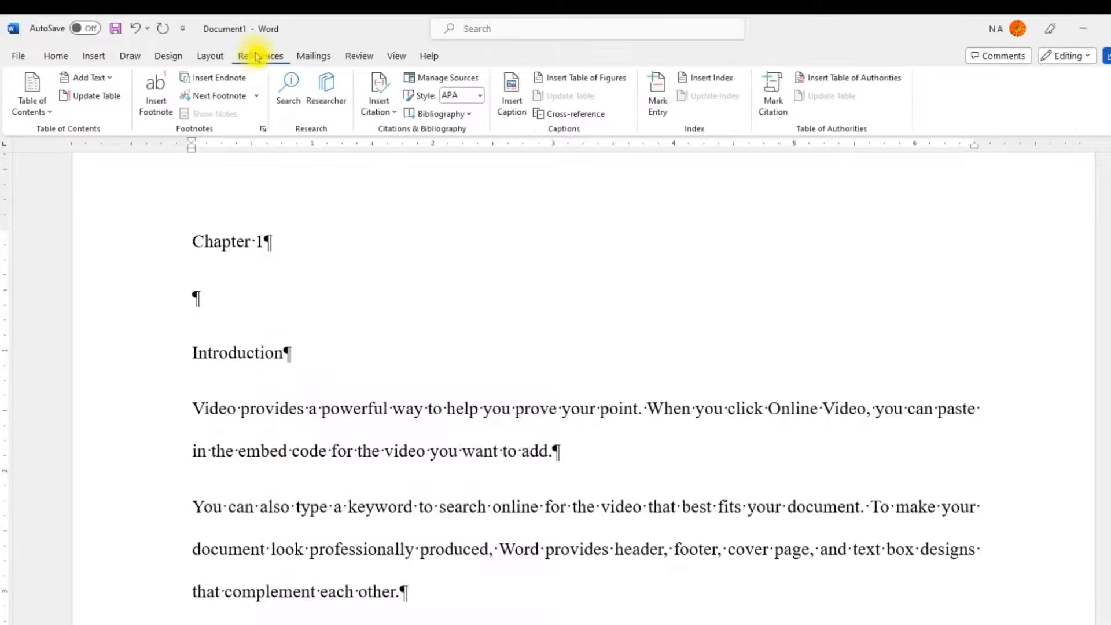
{"action": "left_click", "coordinate": [158, 110]}
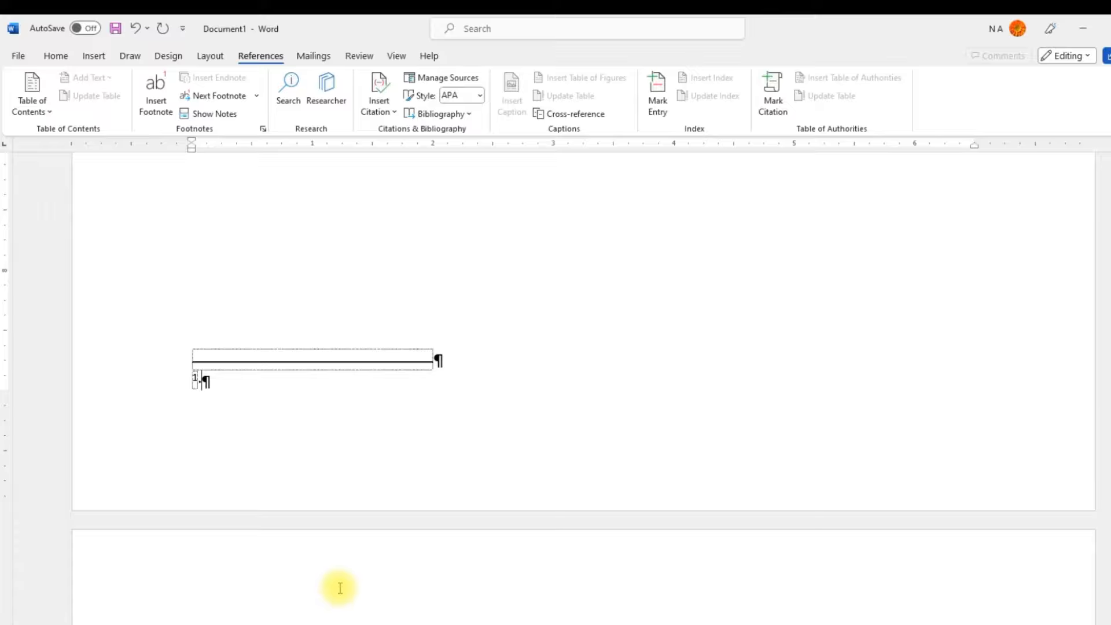
{"action": "type", "text": "Intro to ms word"}
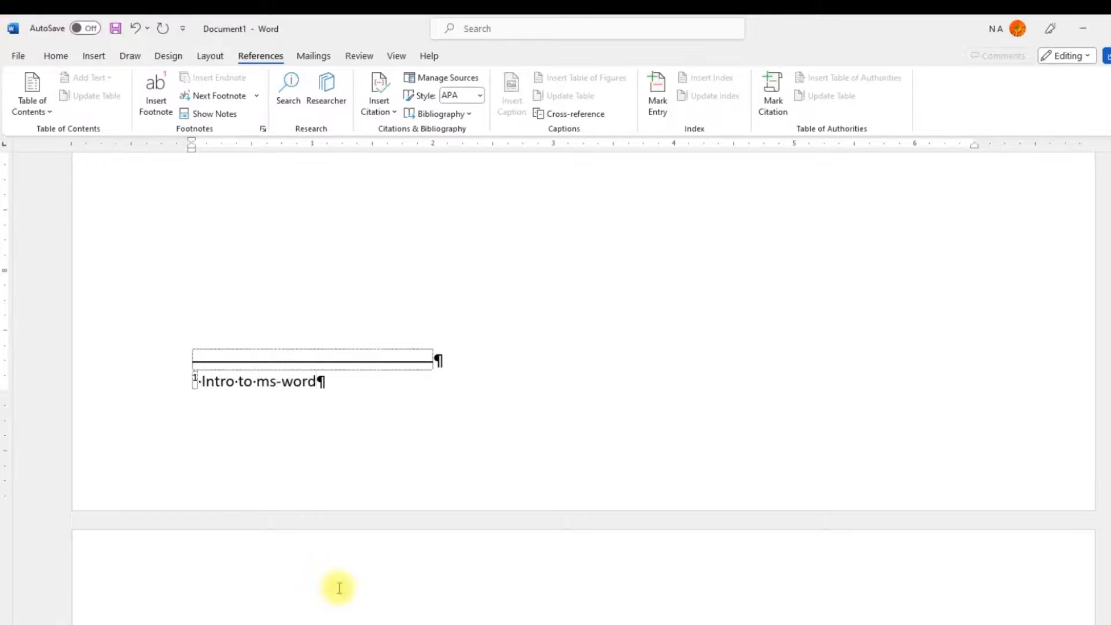
Step: Jump from the "Intro to ms-word" footnote back to its reference mark in the body text
{"action": "scroll", "coordinate": [389, 408], "scroll_direction": "up", "scroll_amount": 3}
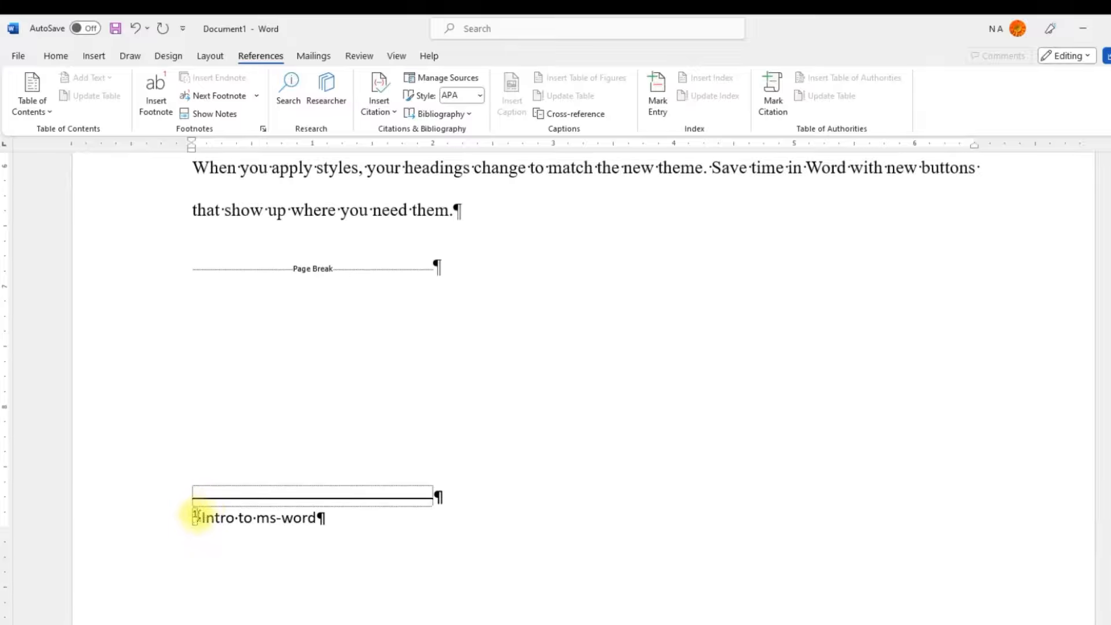
{"action": "double_click", "coordinate": [194, 517]}
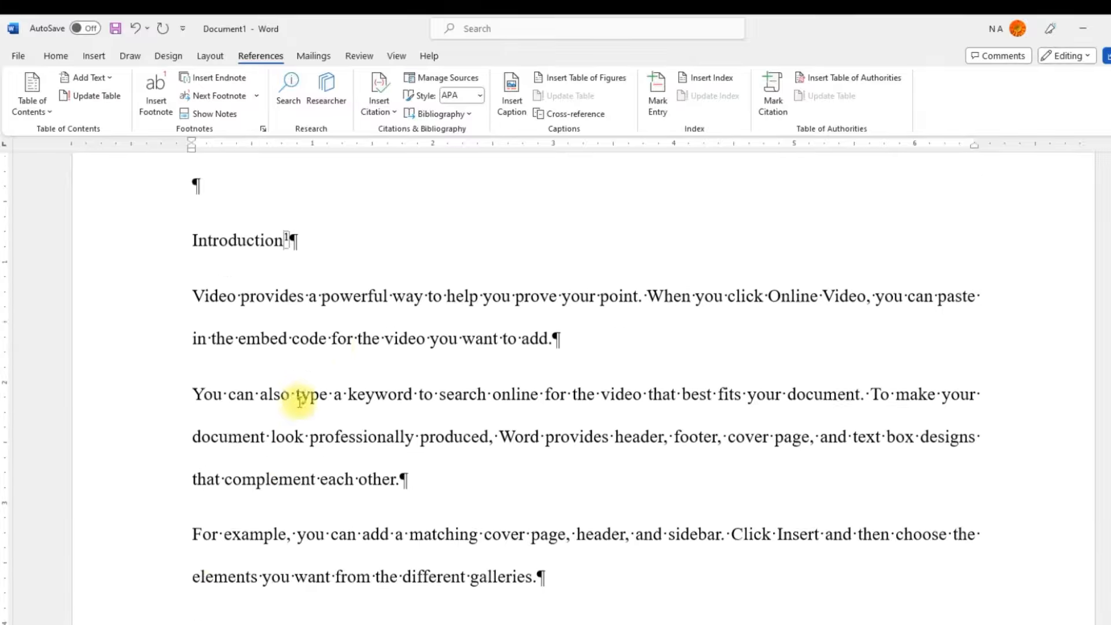
Step: Insert a footnote after the "Chapter 1" heading with the text "This is another one"
{"action": "mouse_move", "coordinate": [288, 283]}
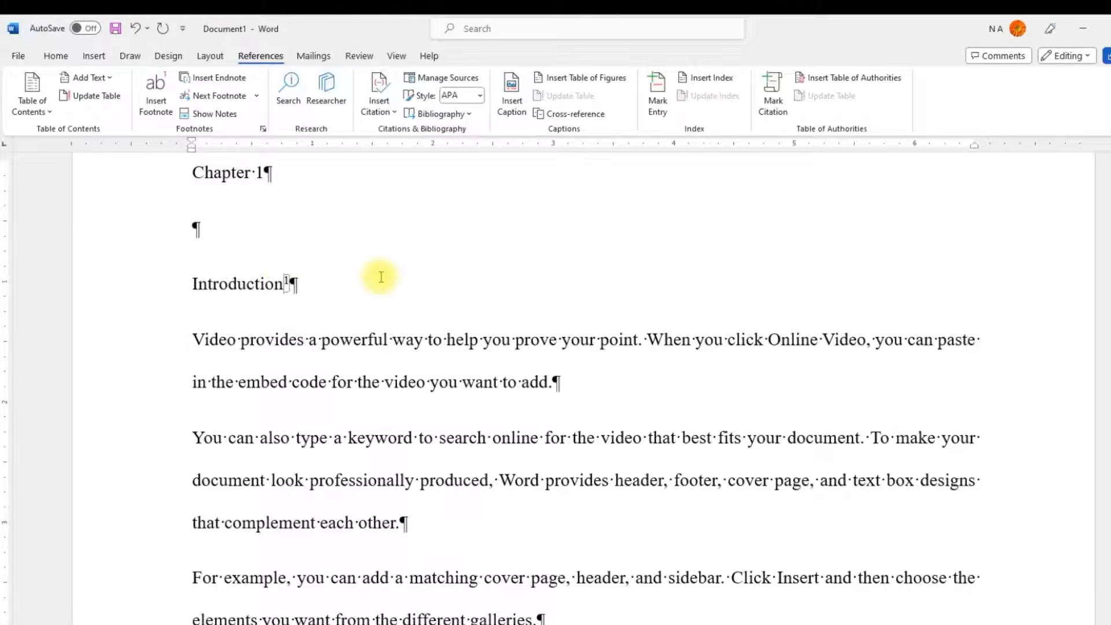
{"action": "scroll", "coordinate": [583, 336], "scroll_direction": "down", "scroll_amount": 1}
{"action": "scroll", "coordinate": [600, 340], "scroll_direction": "up", "scroll_amount": 3}
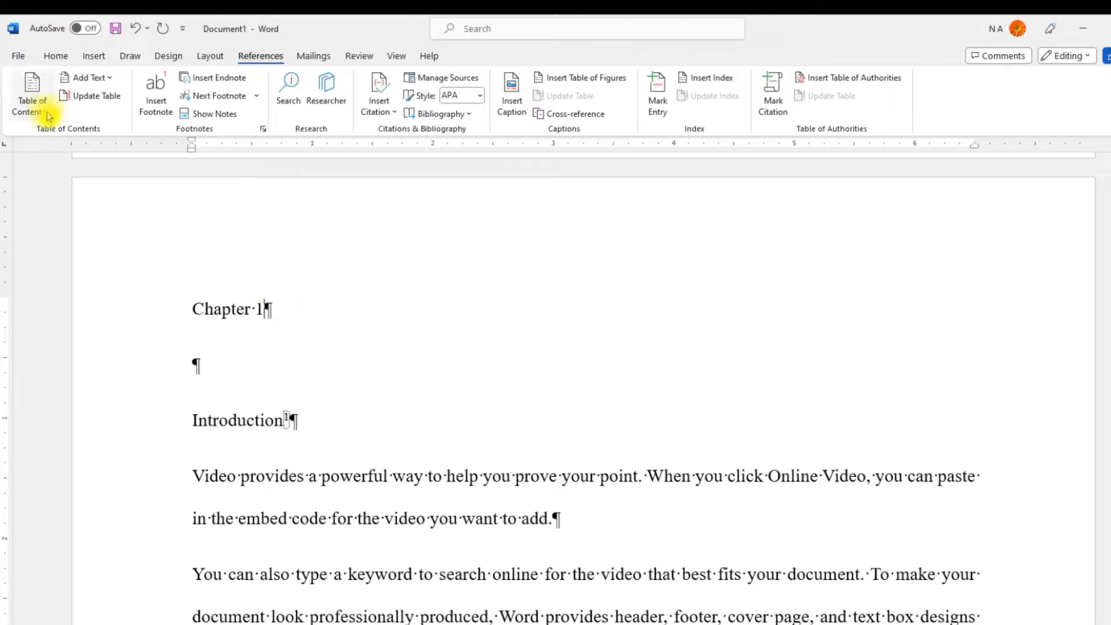
{"action": "left_click", "coordinate": [157, 103]}
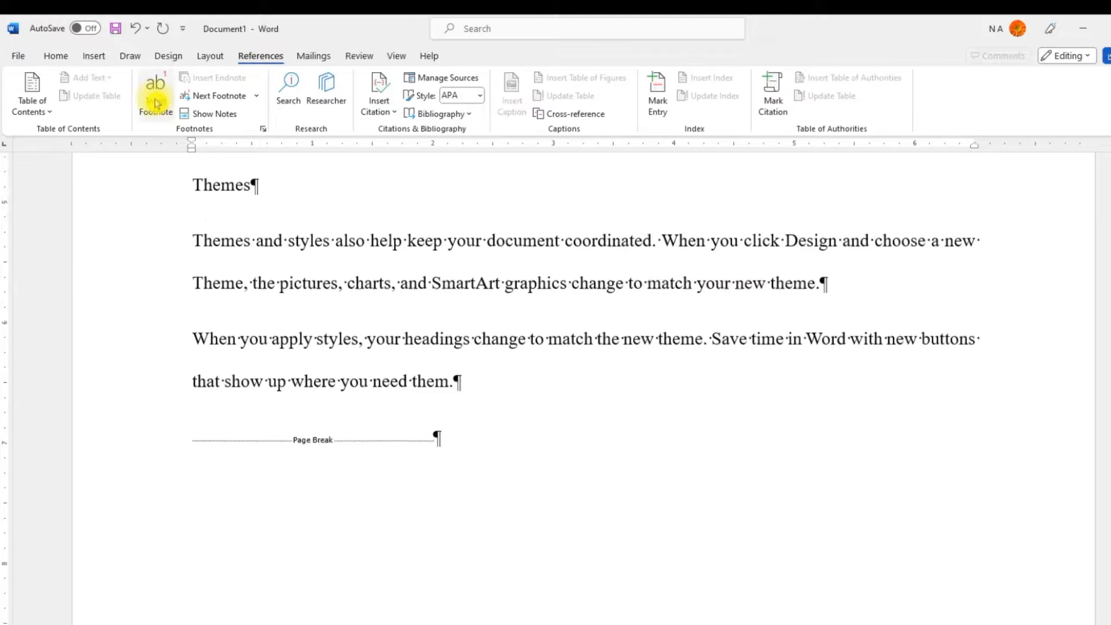
{"action": "type", "text": "This is a"}
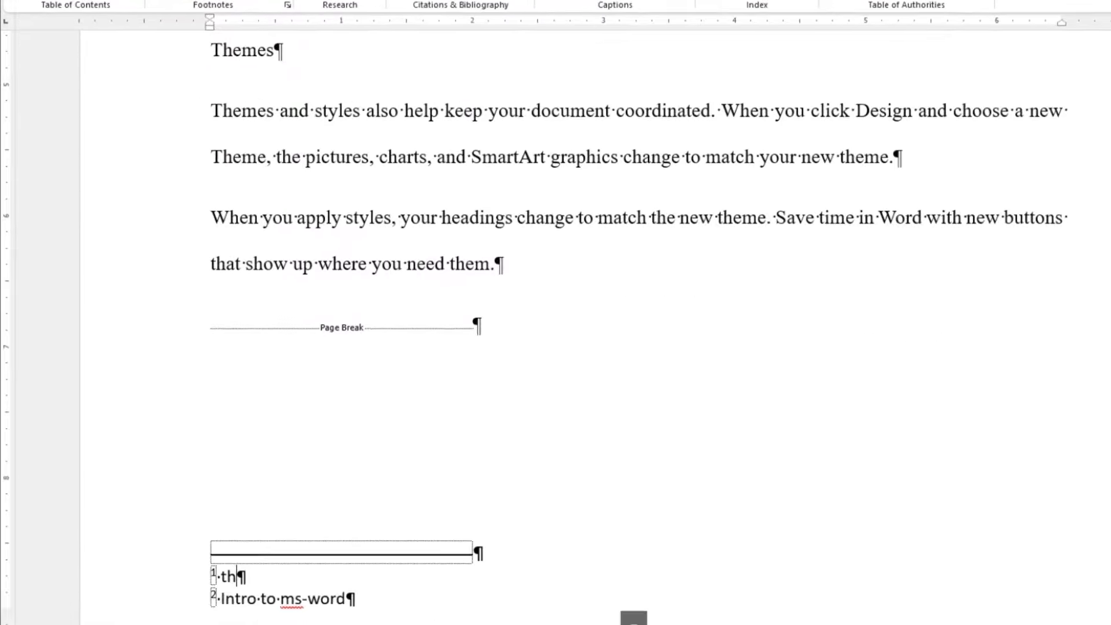
{"action": "type", "text": "nother one"}
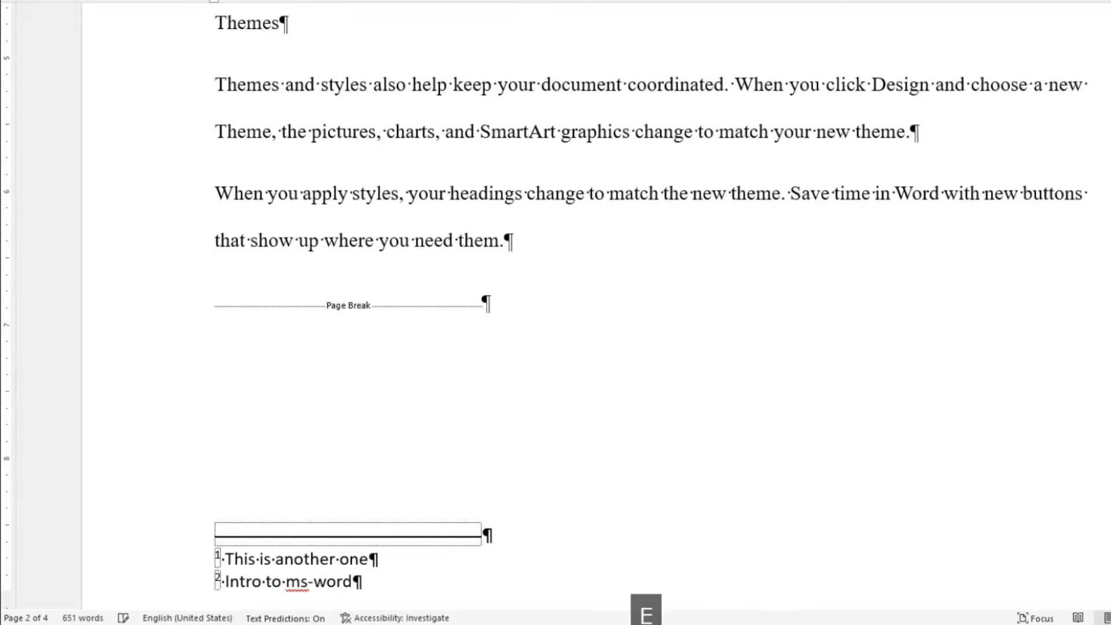
{"action": "scroll", "coordinate": [551, 224], "scroll_direction": "up", "scroll_amount": 12}
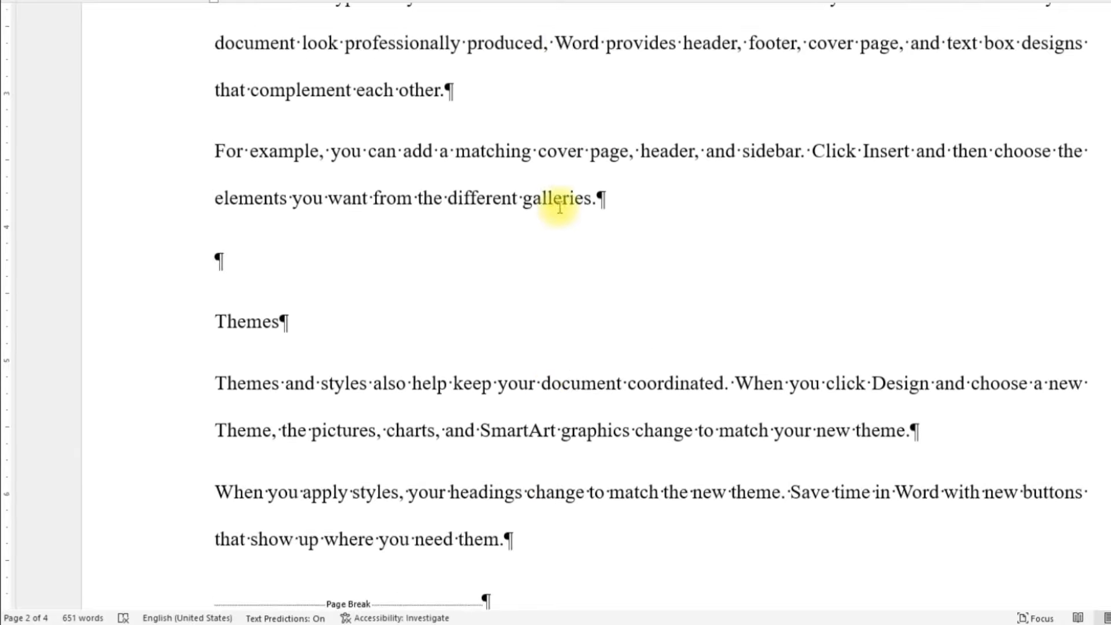
{"action": "scroll", "coordinate": [417, 161], "scroll_direction": "down", "scroll_amount": 2}
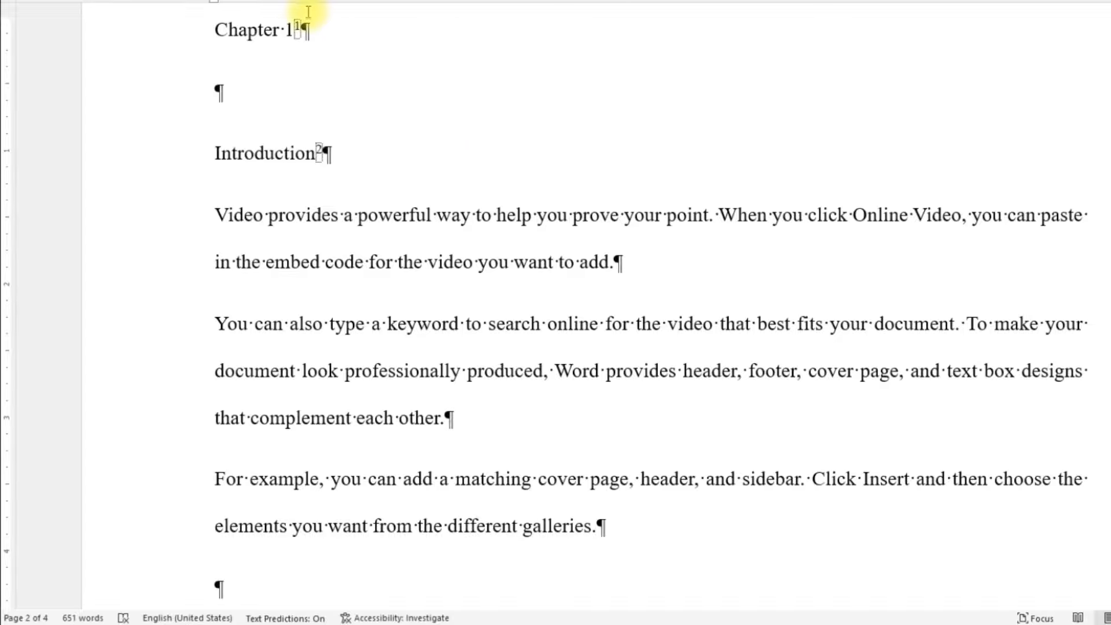
Step: Hide the formatting marks, add an empty paragraph between "Chapter 1" and "Introduction", and show the marks again
{"action": "double_click", "coordinate": [304, 30]}
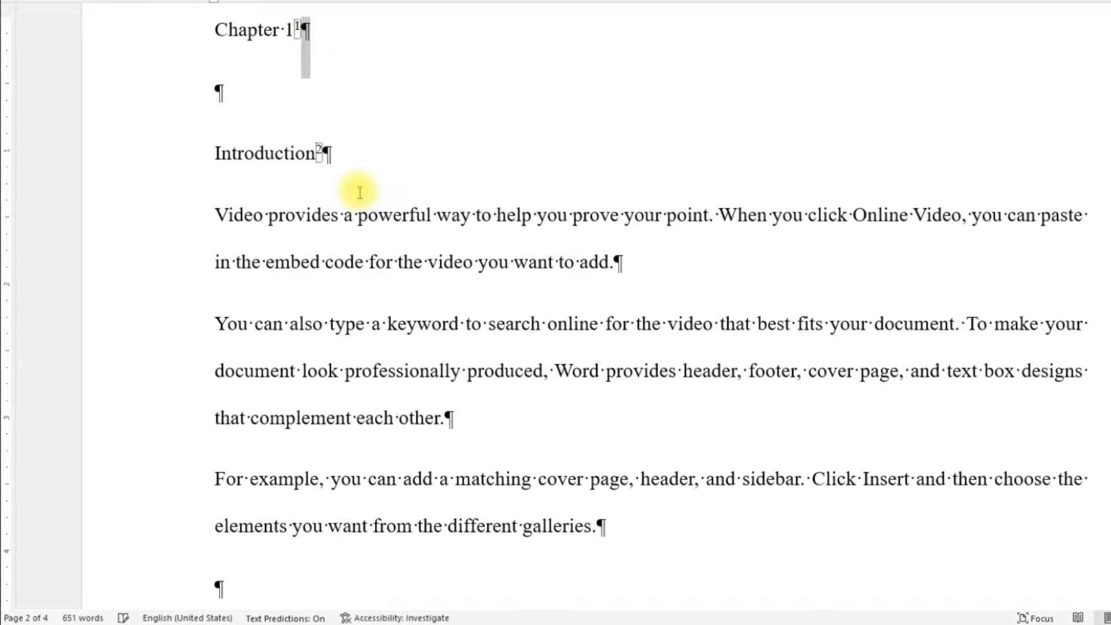
{"action": "double_click", "coordinate": [327, 155]}
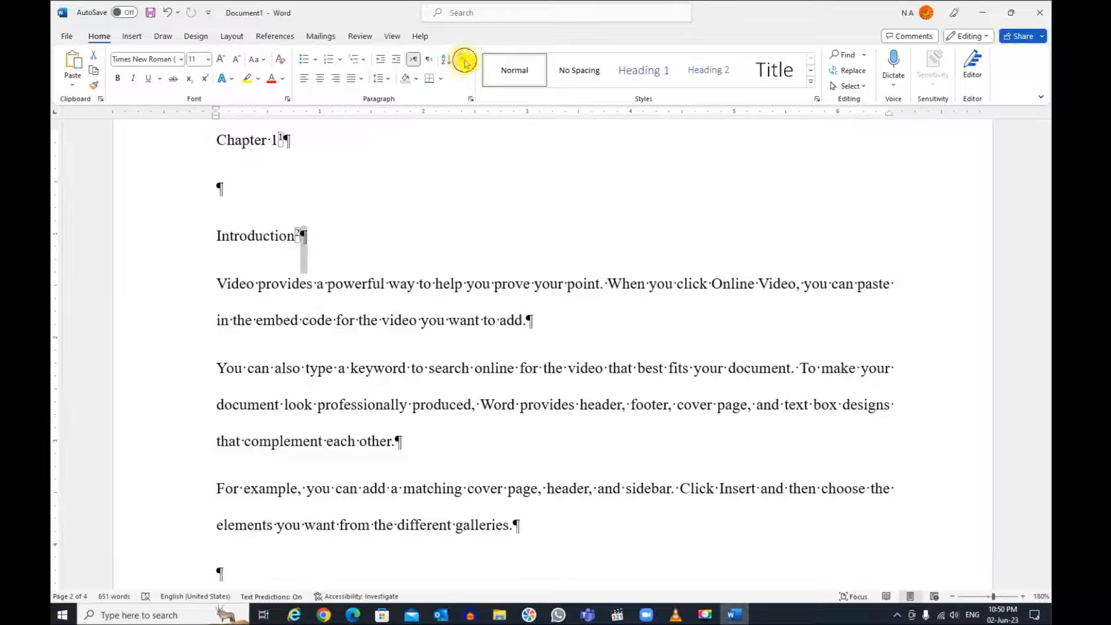
{"action": "left_click", "coordinate": [464, 62]}
{"action": "left_click", "coordinate": [240, 176]}
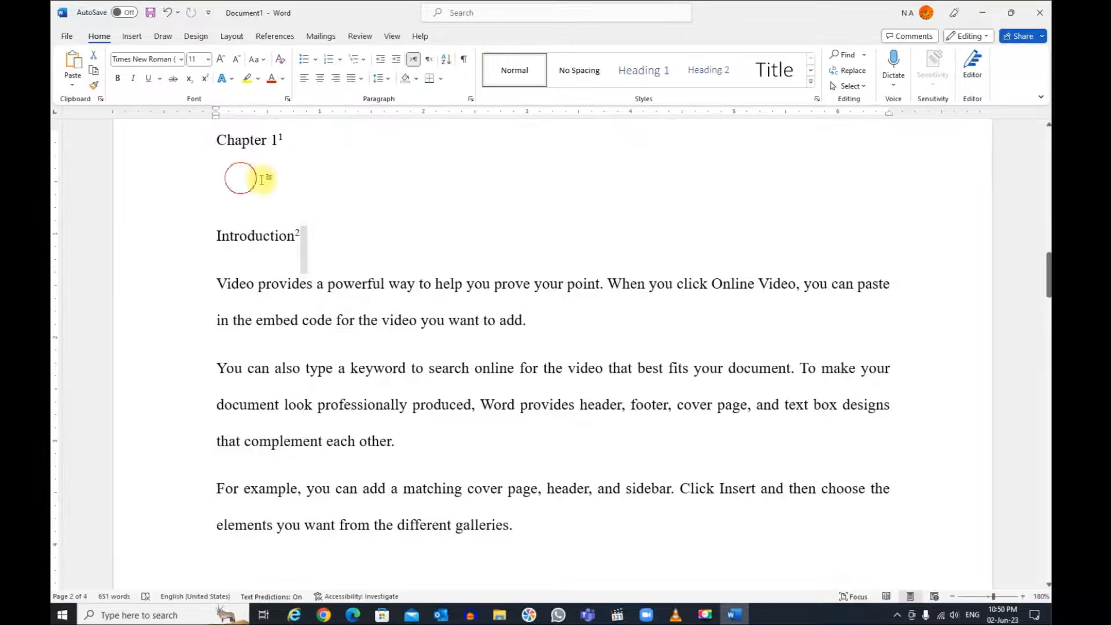
{"action": "key", "text": "Return"}
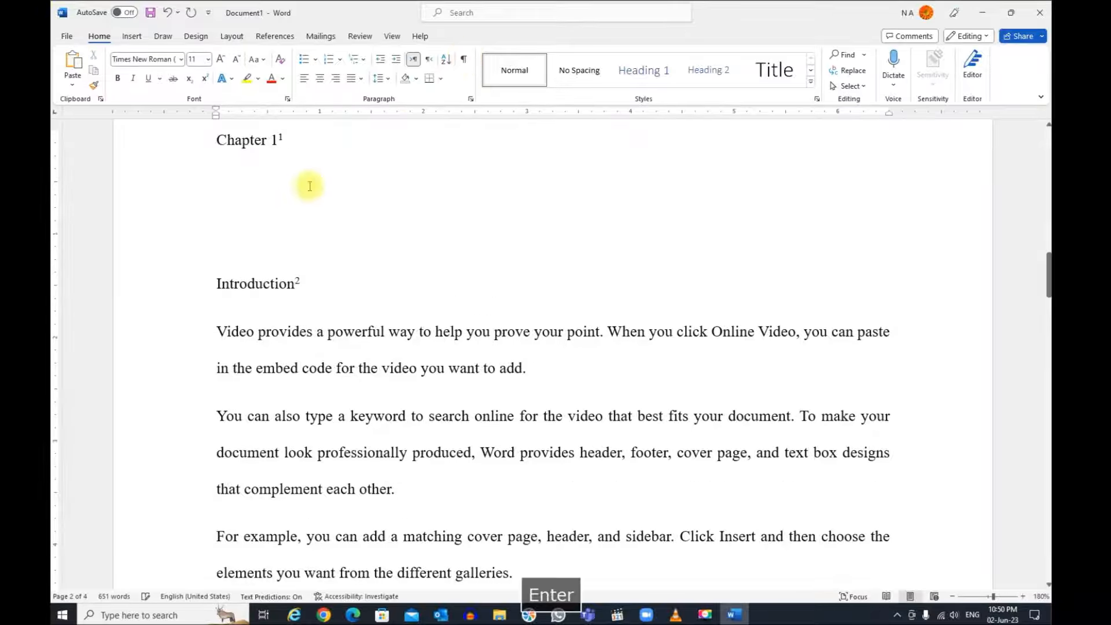
{"action": "left_click", "coordinate": [465, 62]}
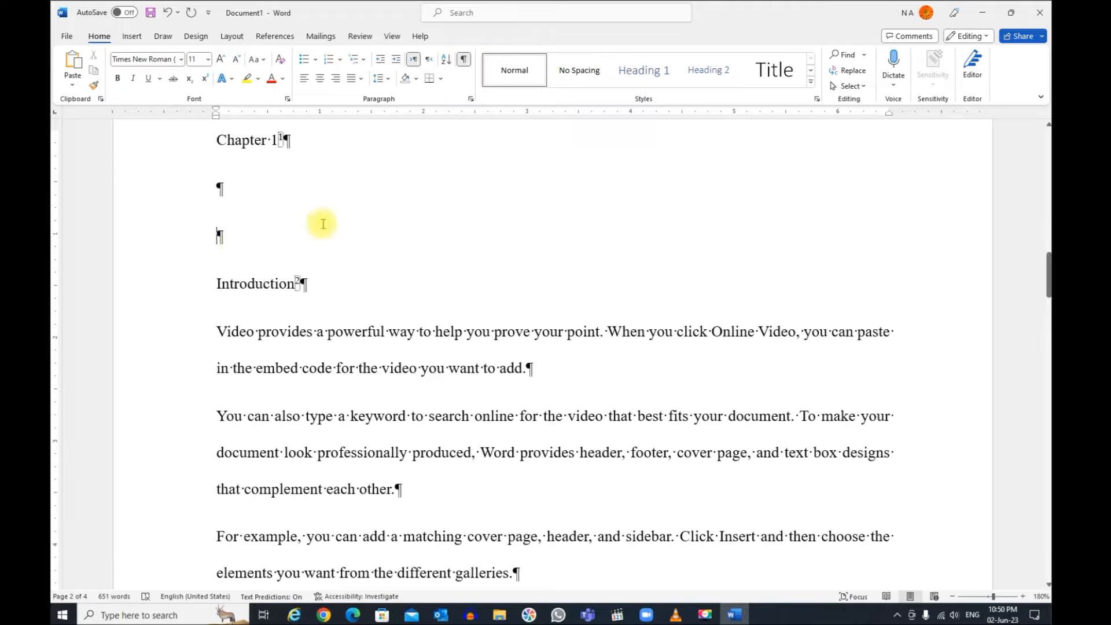
Step: Fill the empty paragraph above "Introduction" with tabs and spaces, and delete that paragraph again
{"action": "key", "text": "Tab"}
{"action": "key", "text": "Tab"}
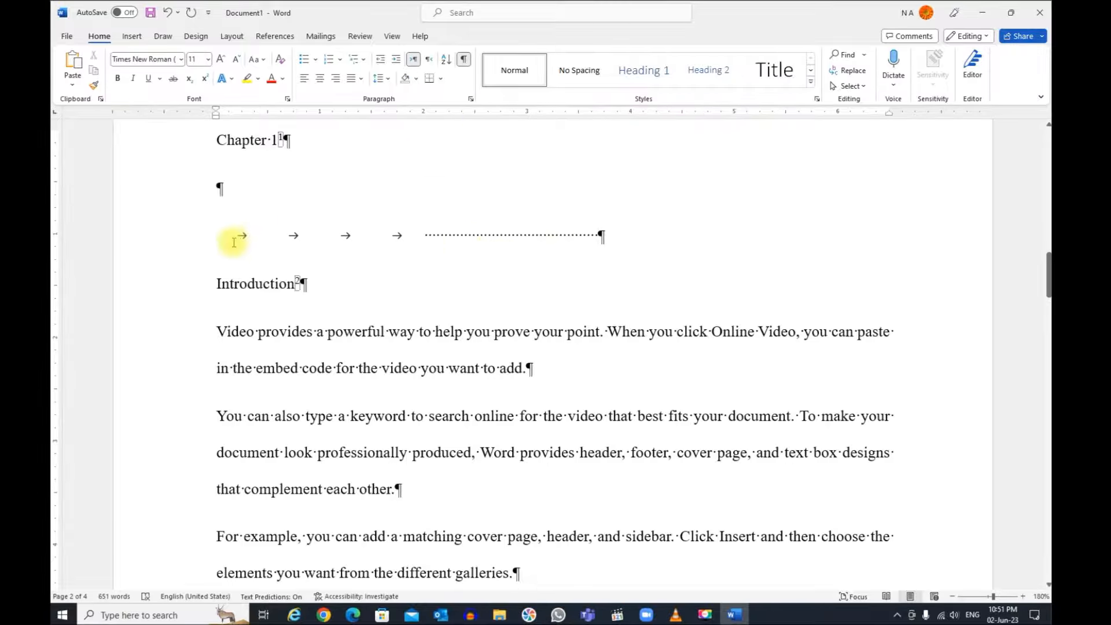
{"action": "left_click_drag", "start_coordinate": [234, 235], "coordinate": [539, 238]}
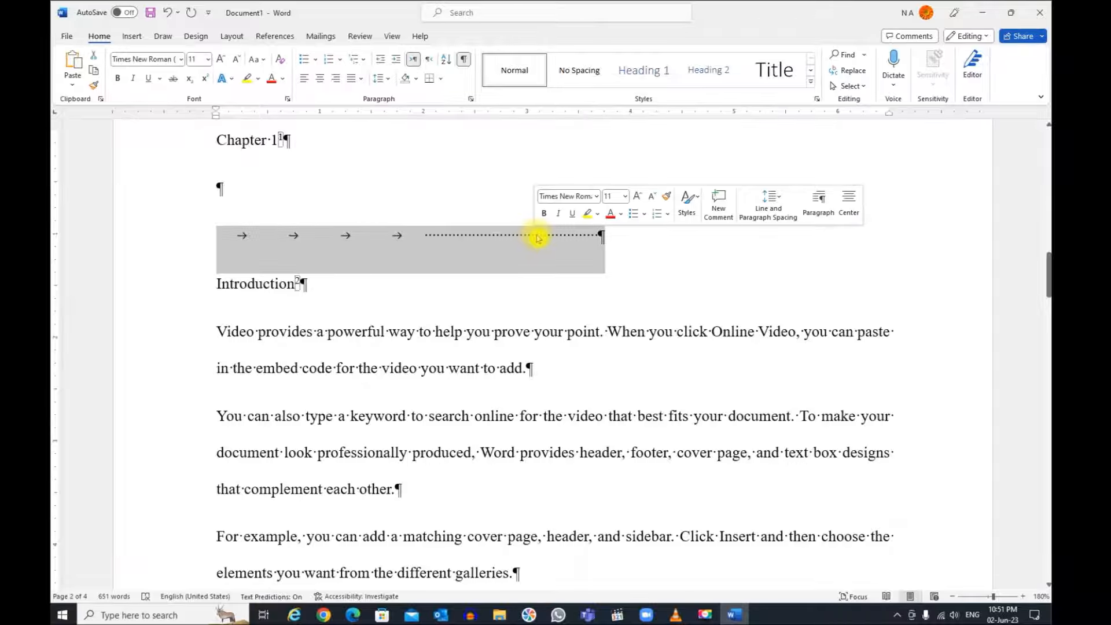
{"action": "key", "text": "BackSpace"}
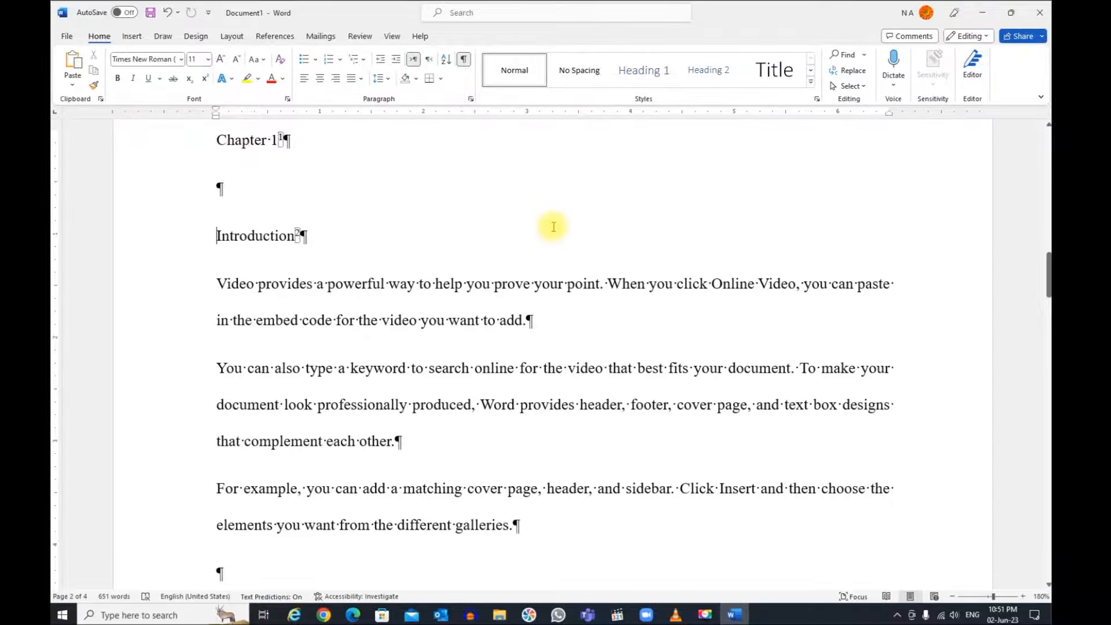
Step: Add page numbers at the bottom of the page in the Bold Numbers 2 style and return to the body text
{"action": "scroll", "coordinate": [554, 226], "scroll_direction": "down", "scroll_amount": 6}
{"action": "scroll", "coordinate": [692, 274], "scroll_direction": "down", "scroll_amount": 9}
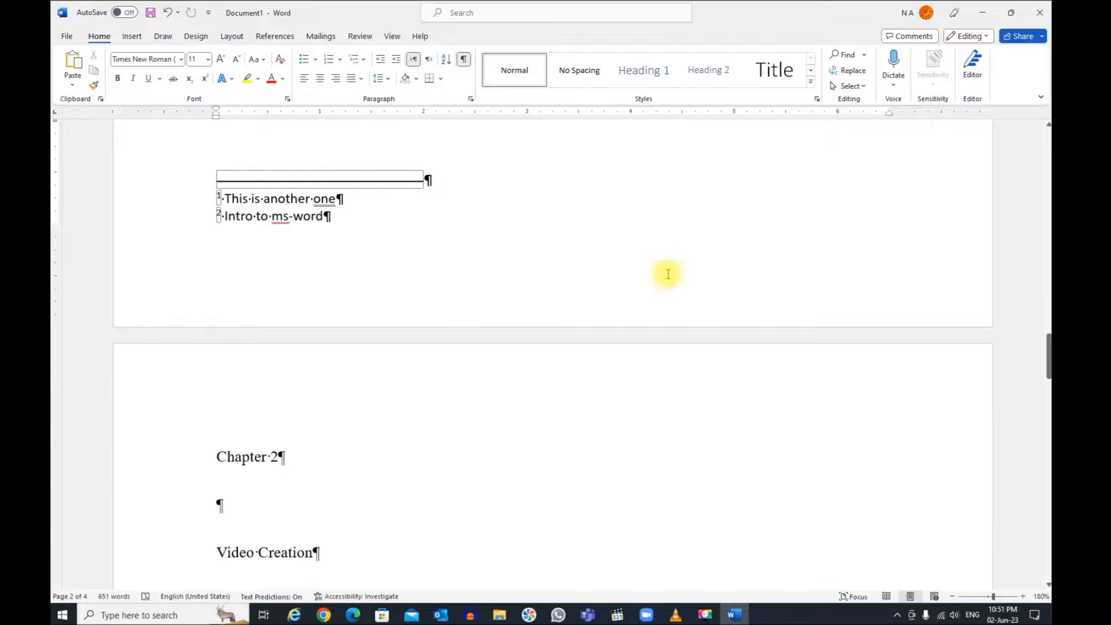
{"action": "left_click", "coordinate": [132, 37]}
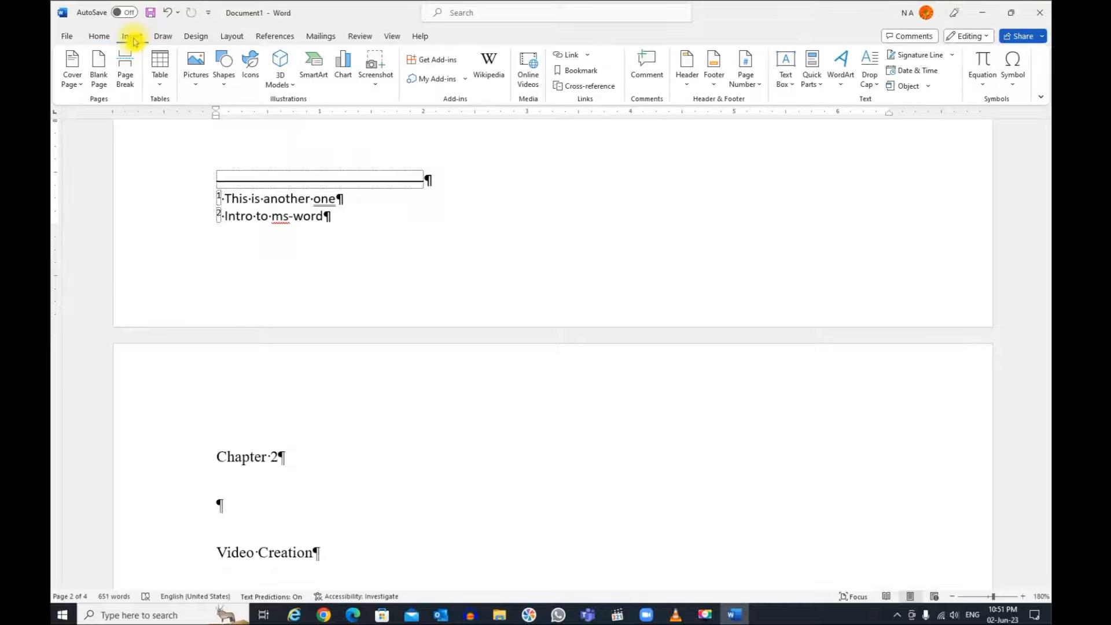
{"action": "left_click", "coordinate": [766, 89]}
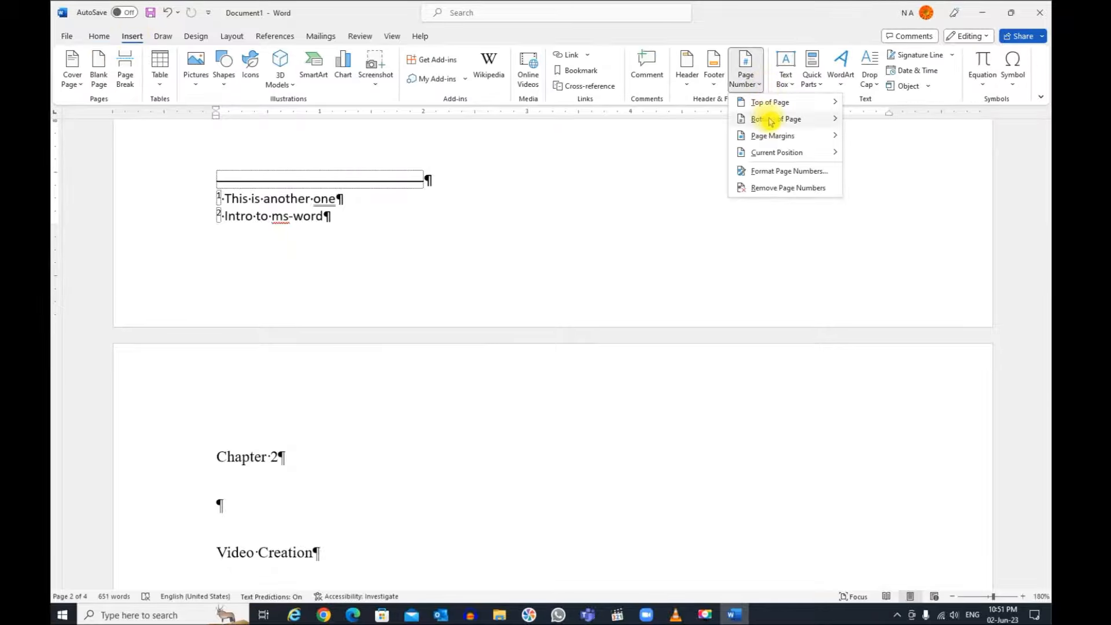
{"action": "mouse_move", "coordinate": [767, 118]}
{"action": "left_click_drag", "start_coordinate": [725, 137], "coordinate": [724, 191]}
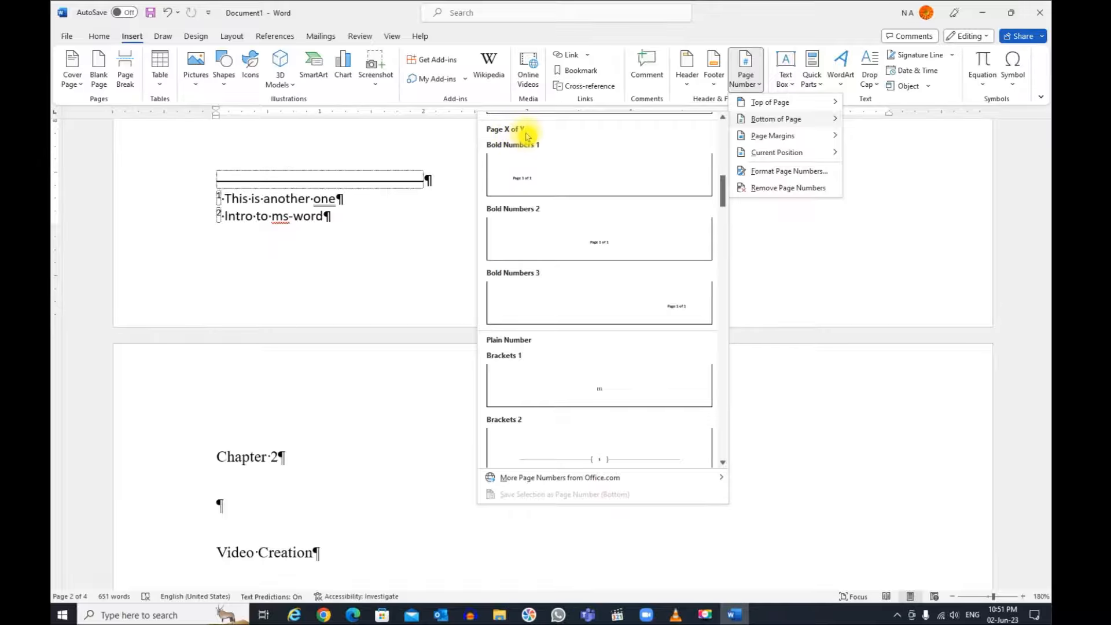
{"action": "left_click", "coordinate": [603, 248]}
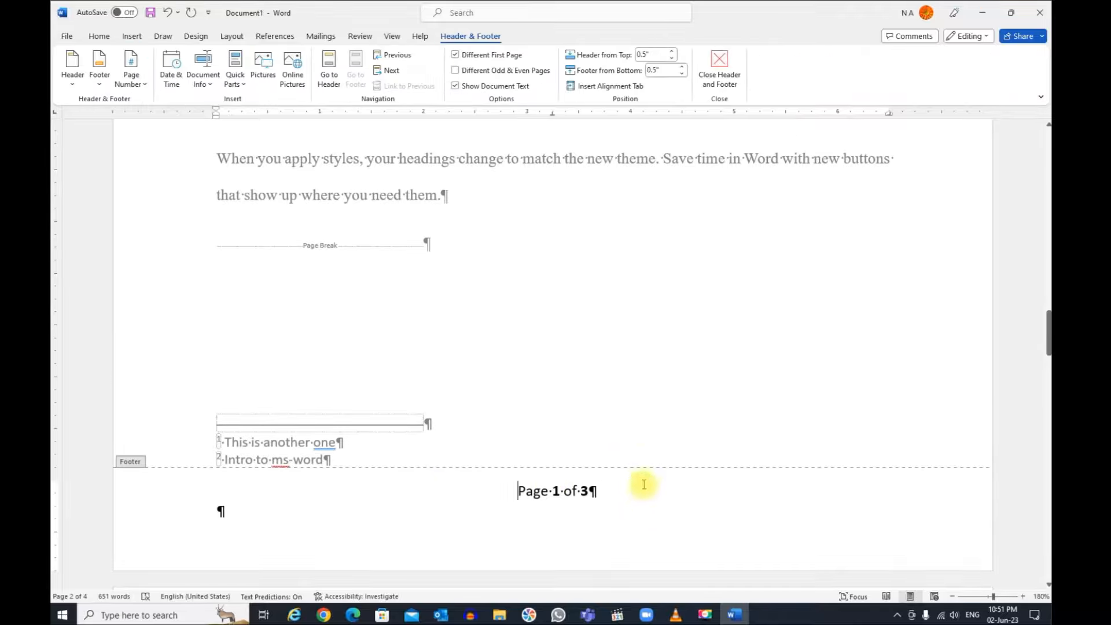
{"action": "double_click", "coordinate": [479, 186]}
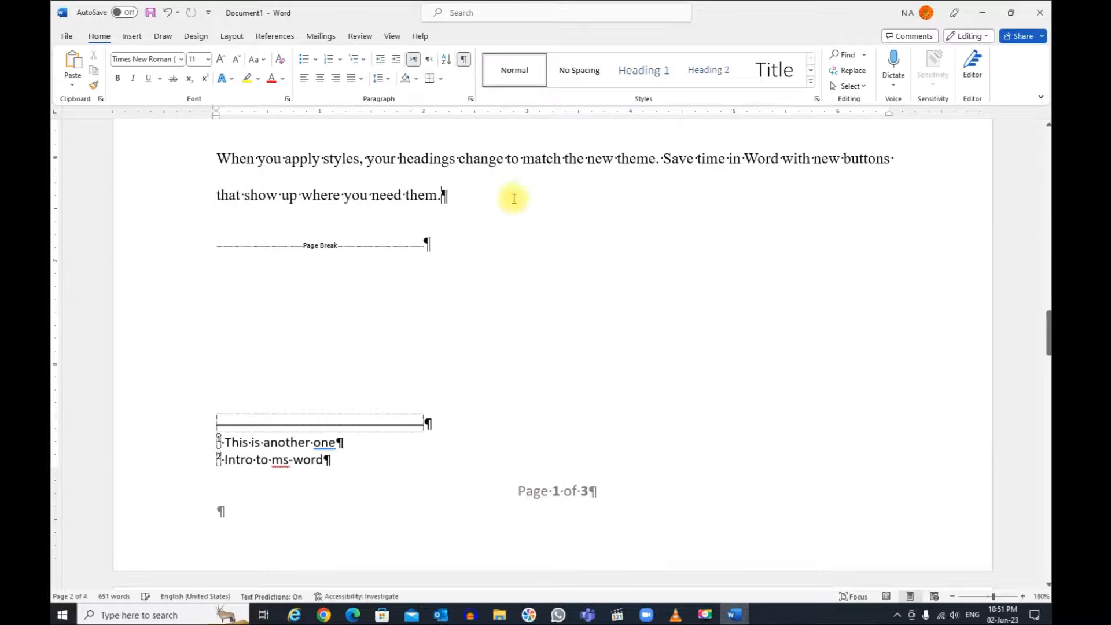
Step: Look over the Chapter 1 page and the cover page at 140% zoom
{"action": "scroll", "coordinate": [596, 255], "scroll_direction": "up", "scroll_amount": 5}
{"action": "scroll", "coordinate": [595, 249], "scroll_direction": "down", "scroll_amount": 2}
{"action": "scroll", "coordinate": [596, 247], "scroll_direction": "up", "scroll_amount": 8}
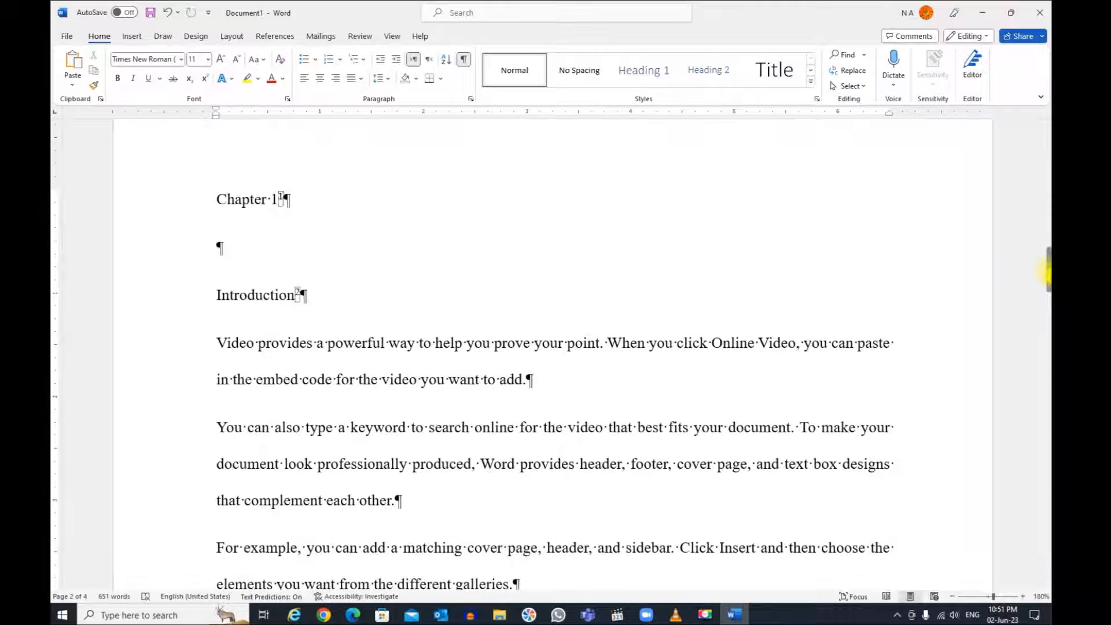
{"action": "left_click", "coordinate": [1049, 148]}
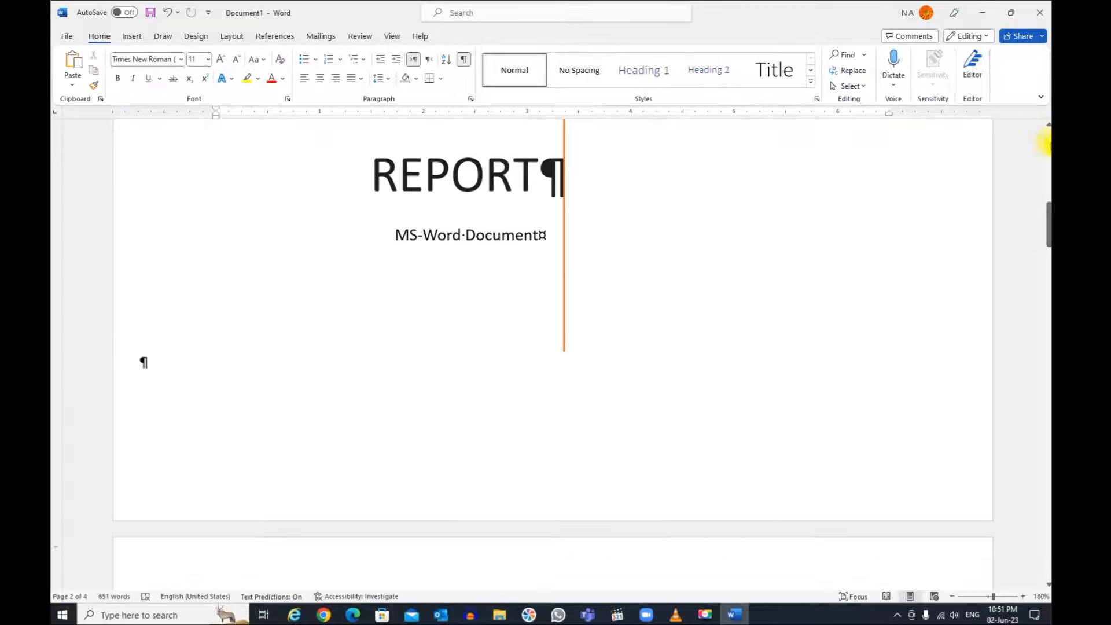
{"action": "left_click", "coordinate": [1049, 146]}
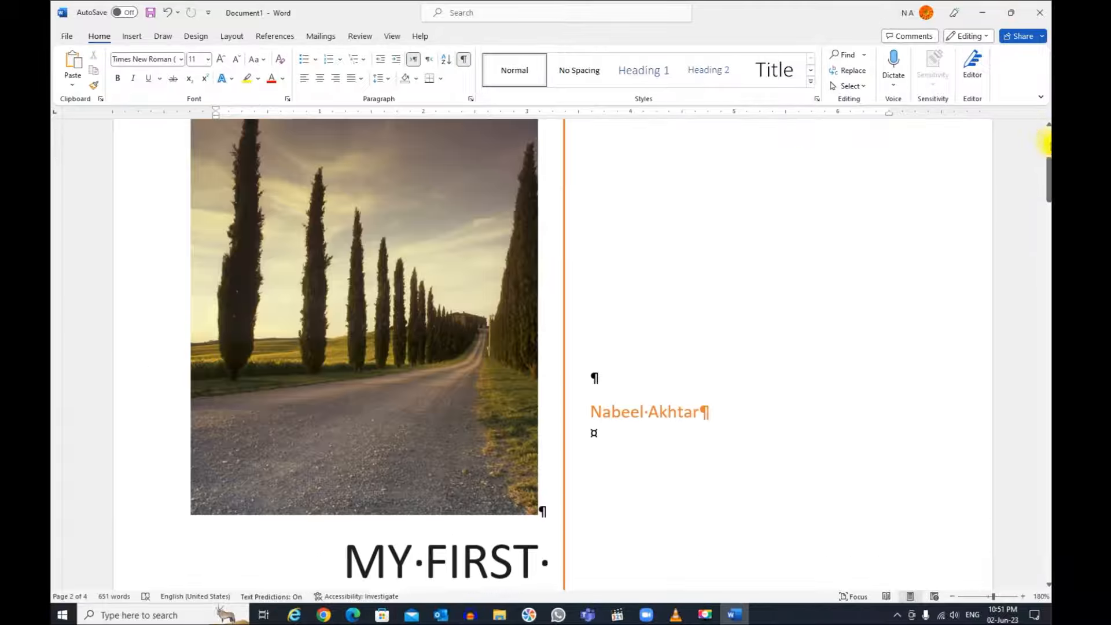
{"action": "left_click", "coordinate": [952, 596]}
{"action": "left_click", "coordinate": [952, 596]}
{"action": "left_click", "coordinate": [953, 596]}
{"action": "left_click", "coordinate": [952, 596]}
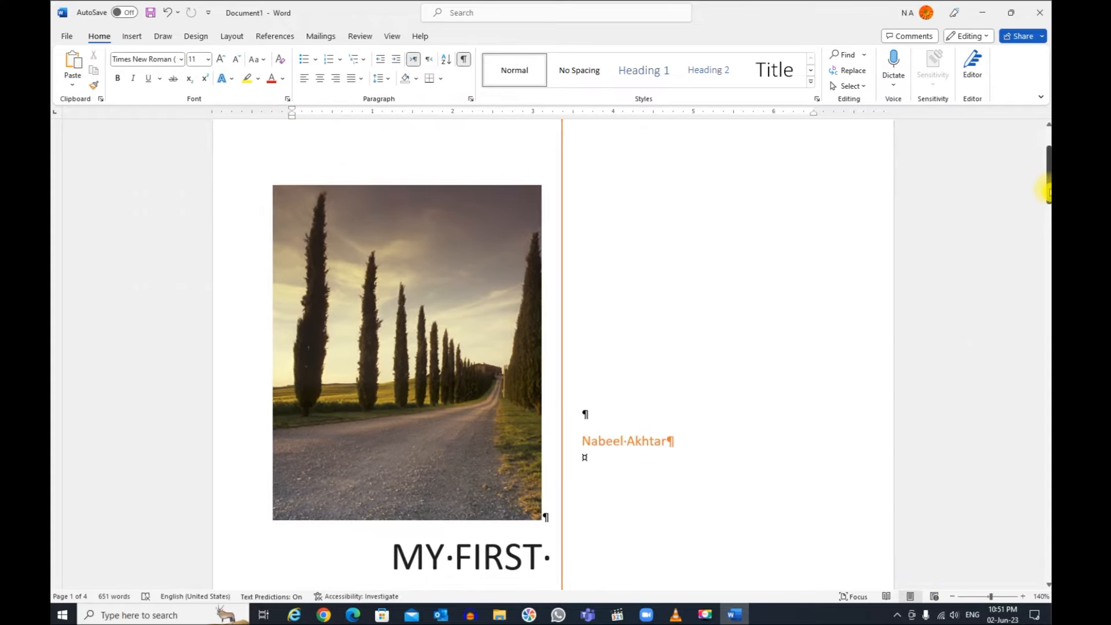
{"action": "left_click_drag", "start_coordinate": [1049, 186], "coordinate": [1049, 289]}
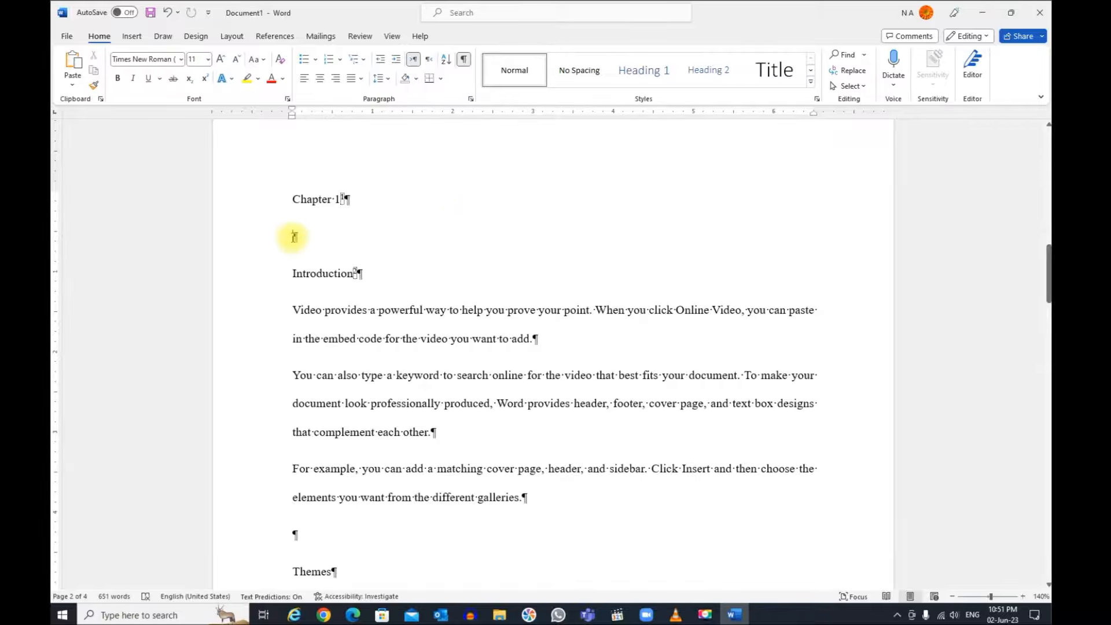
Step: Hide the formatting marks and review the Chapter 1 page down to its footnotes and page number
{"action": "left_click", "coordinate": [369, 255]}
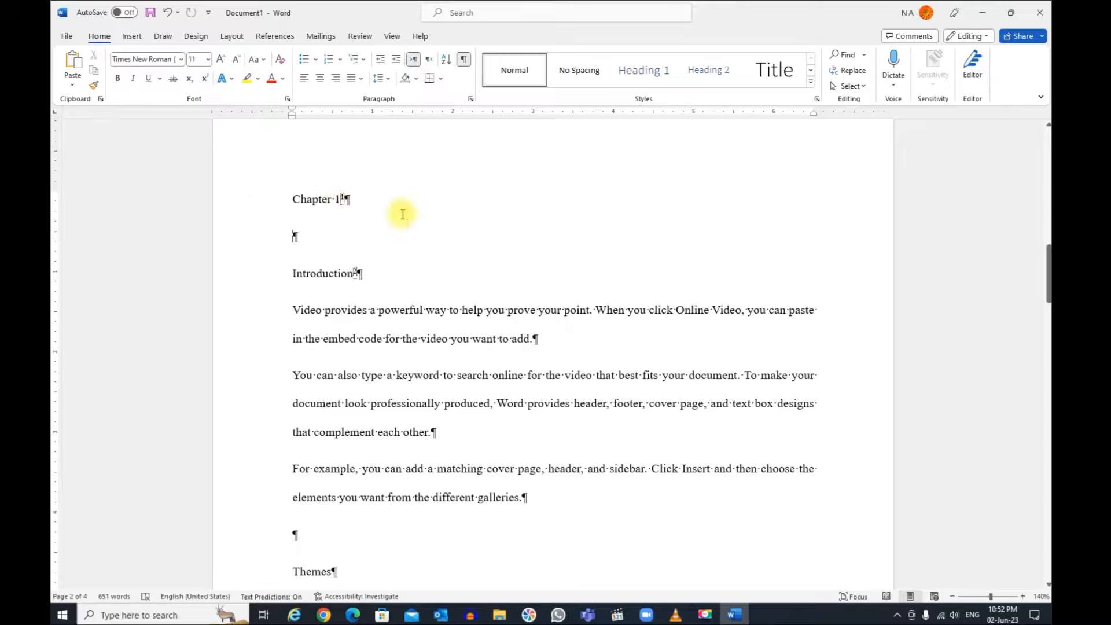
{"action": "left_click", "coordinate": [465, 62]}
{"action": "scroll", "coordinate": [496, 316], "scroll_direction": "down", "scroll_amount": 5}
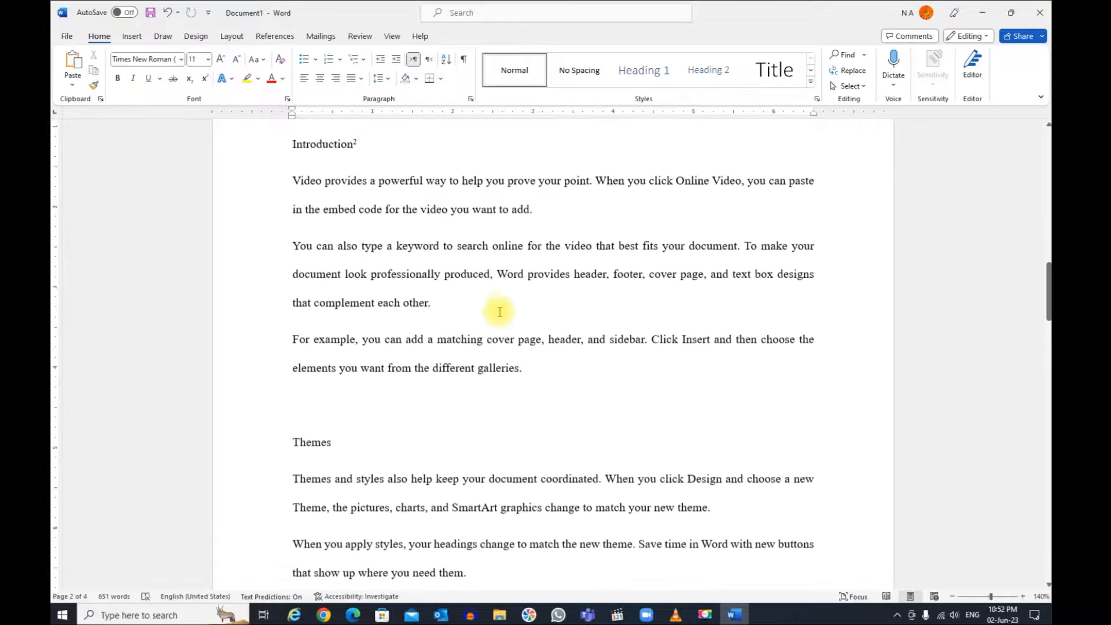
{"action": "scroll", "coordinate": [493, 314], "scroll_direction": "down", "scroll_amount": 1}
{"action": "scroll", "coordinate": [495, 314], "scroll_direction": "down", "scroll_amount": 3}
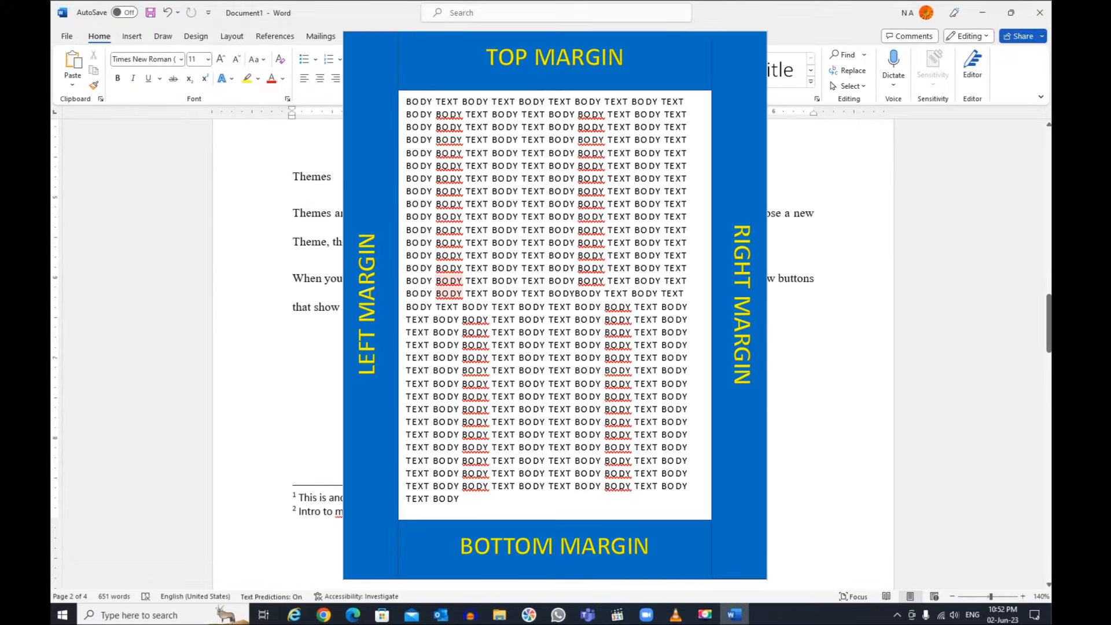
{"action": "scroll", "coordinate": [325, 309], "scroll_direction": "up", "scroll_amount": 6}
{"action": "scroll", "coordinate": [318, 272], "scroll_direction": "up", "scroll_amount": 10}
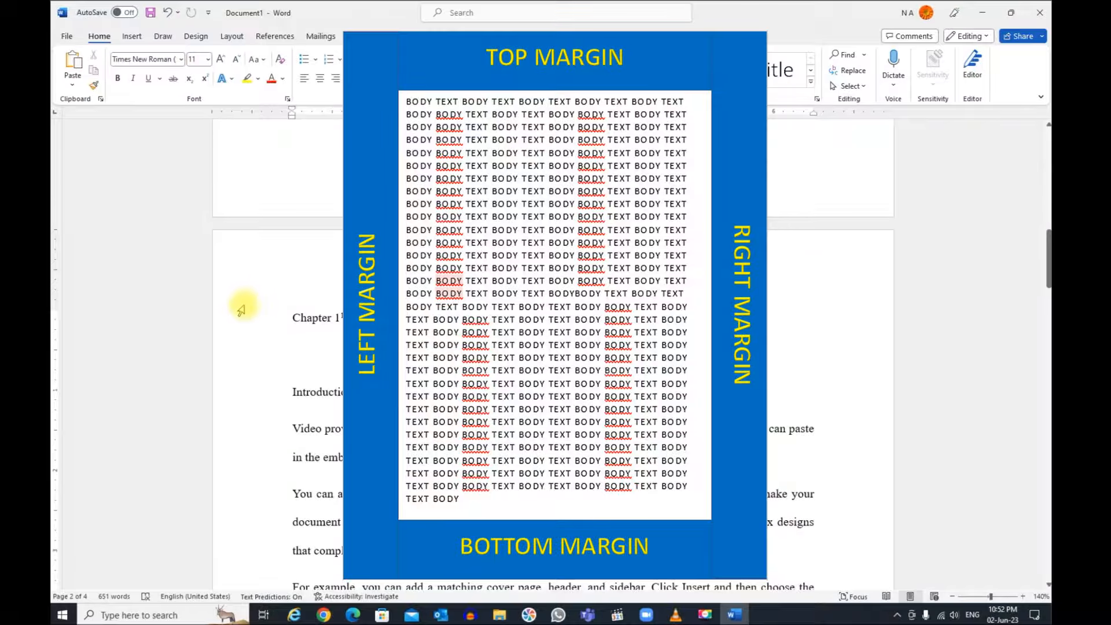
{"action": "scroll", "coordinate": [867, 402], "scroll_direction": "down", "scroll_amount": 3}
{"action": "scroll", "coordinate": [867, 401], "scroll_direction": "down", "scroll_amount": 13}
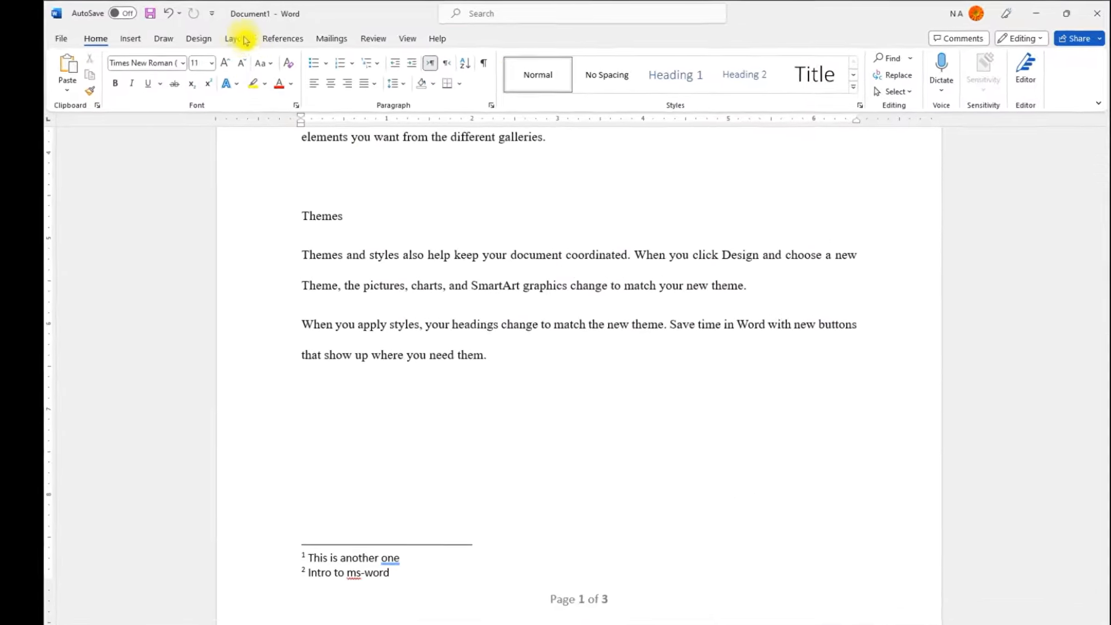
Step: In the page setup, set the top and bottom margins to 1.25 in and the left and right margins to 1.5 in
{"action": "left_click", "coordinate": [258, 51]}
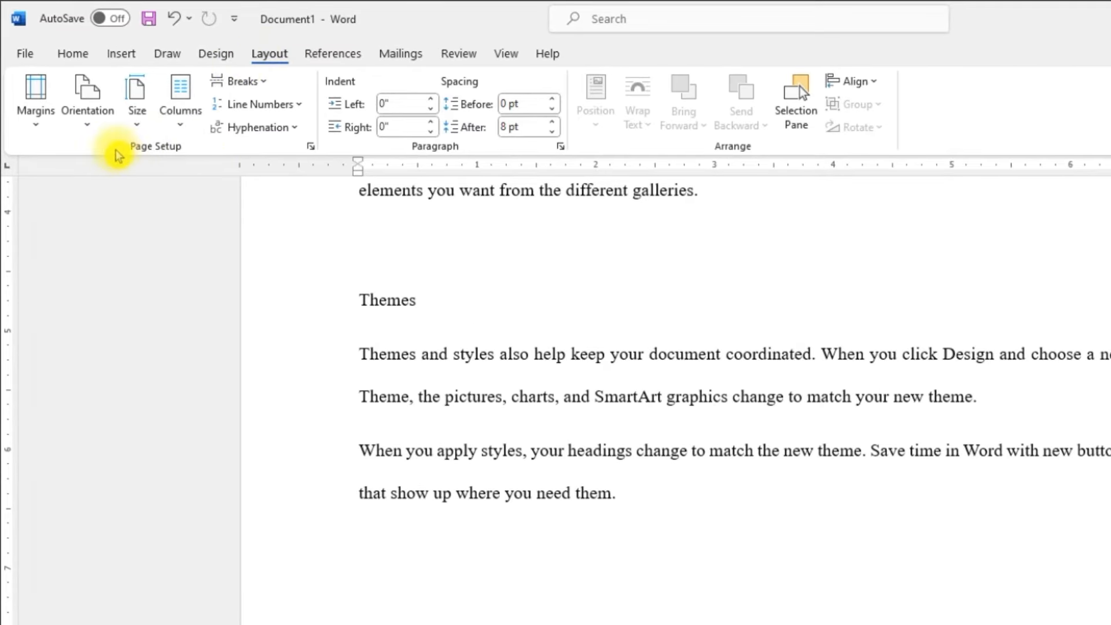
{"action": "left_click", "coordinate": [311, 147]}
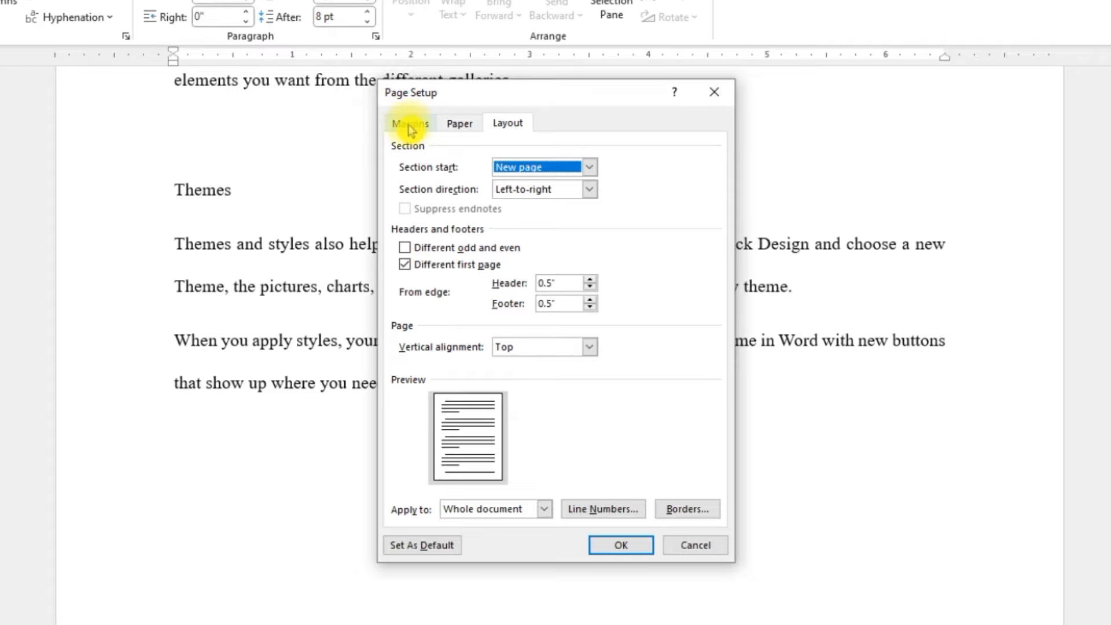
{"action": "left_click", "coordinate": [409, 125]}
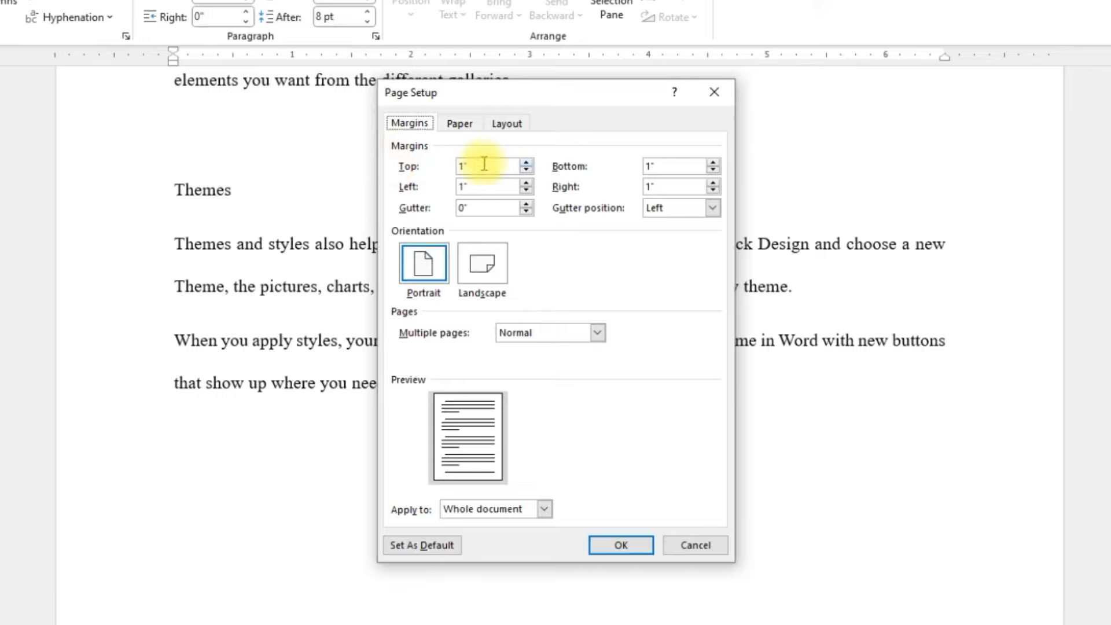
{"action": "left_click", "coordinate": [463, 166]}
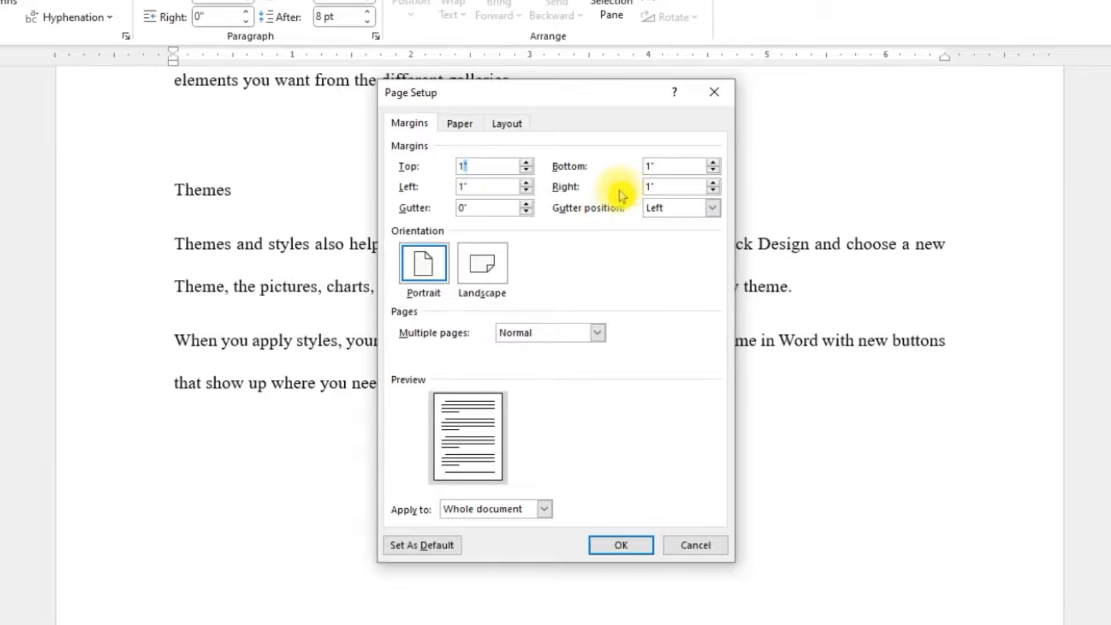
{"action": "key", "text": "BackSpace"}
{"action": "type", "text": "cm"}
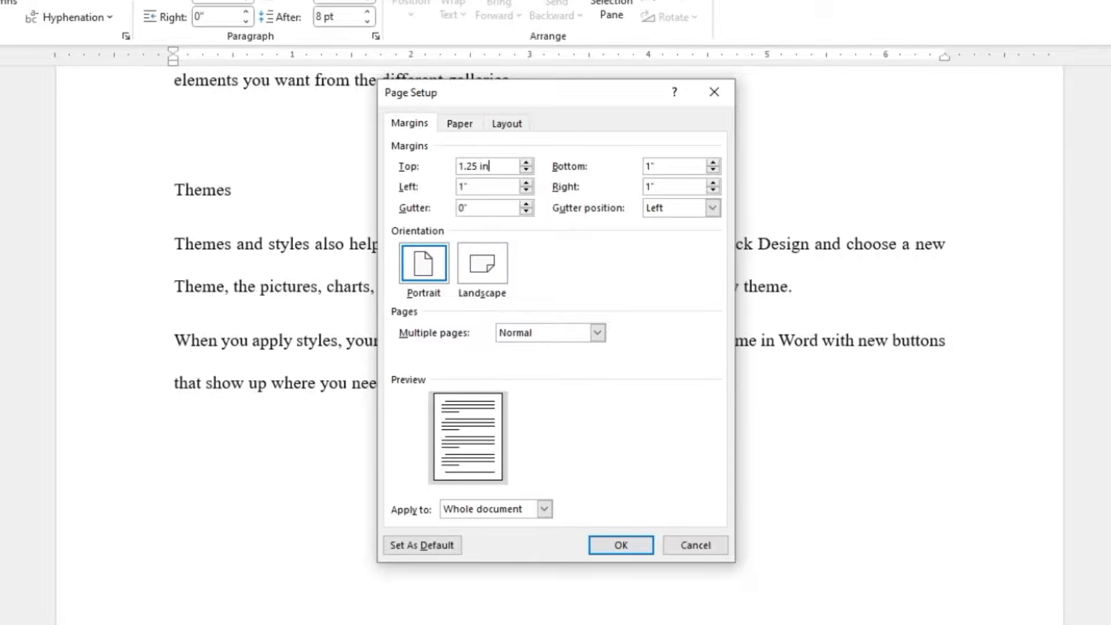
{"action": "key", "text": "Tab"}
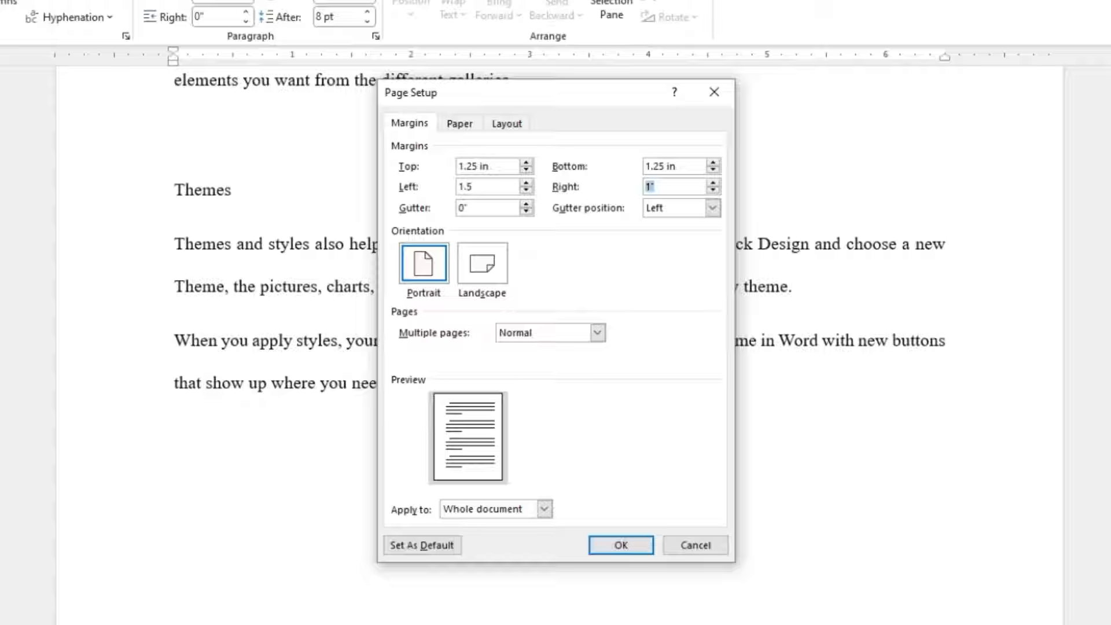
{"action": "type", "text": "5"}
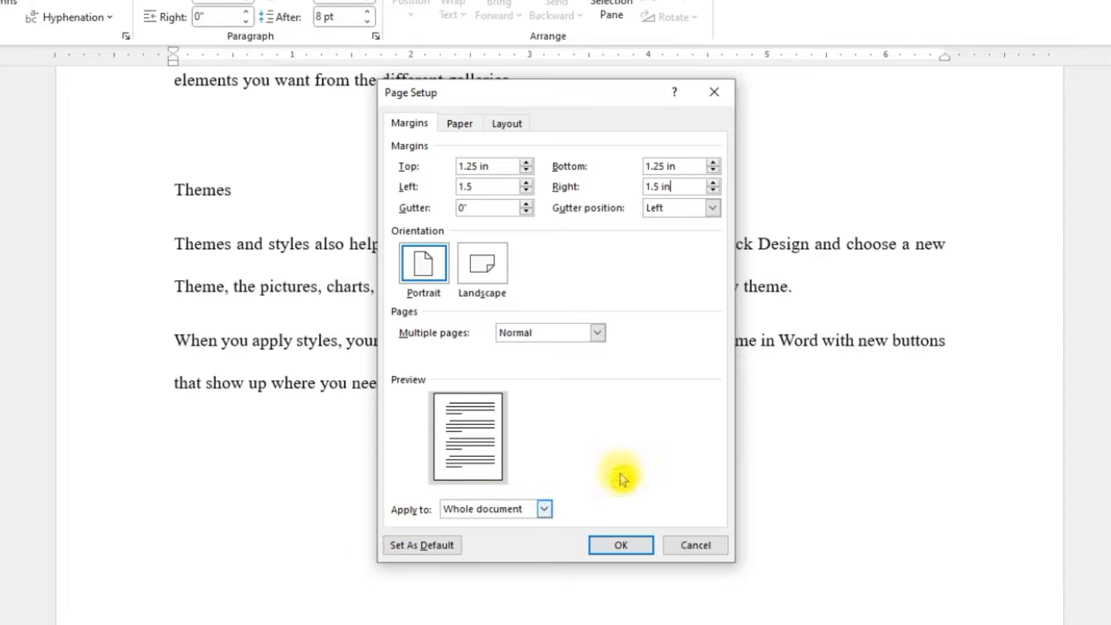
Step: Set the paper size to A4, apply the page setup to the whole document, and check the resulting pages
{"action": "left_click", "coordinate": [459, 124]}
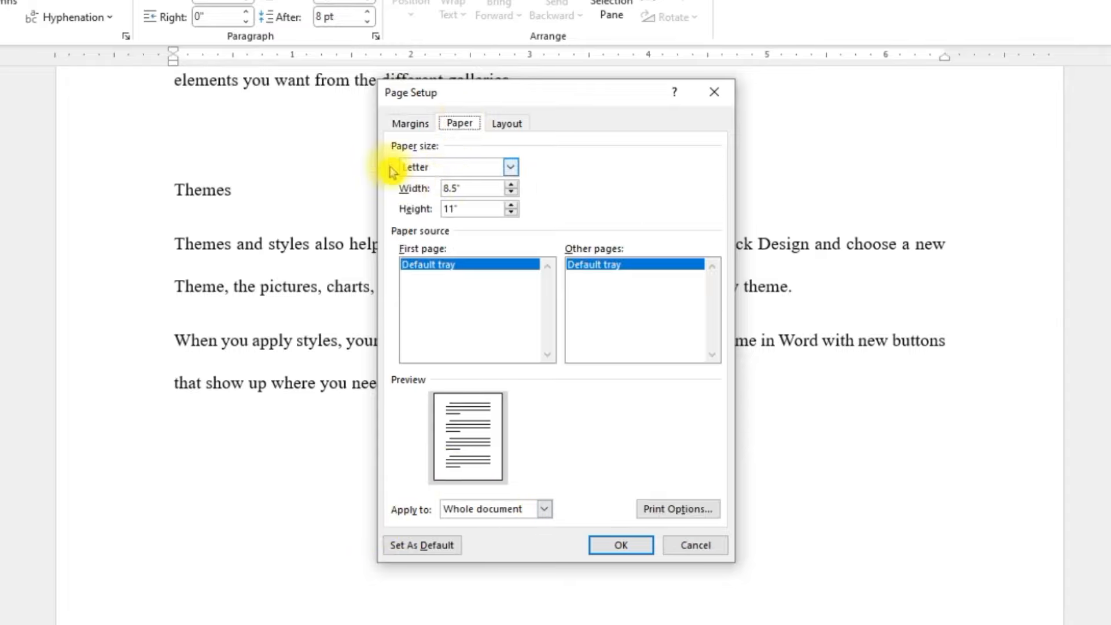
{"action": "left_click", "coordinate": [436, 168]}
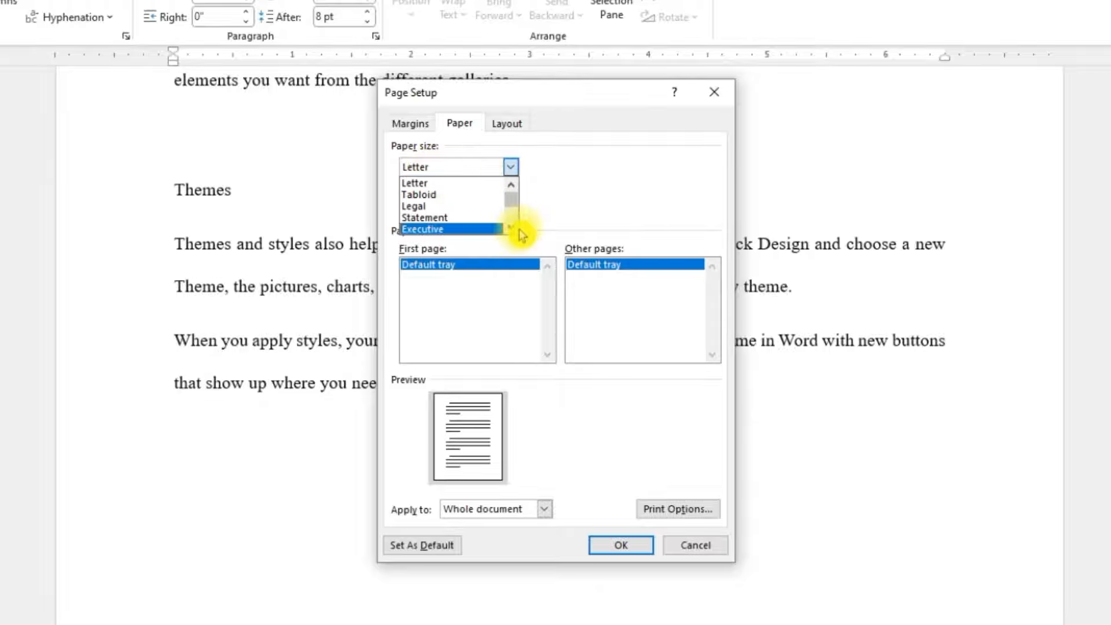
{"action": "scroll", "coordinate": [514, 228], "scroll_direction": "down", "scroll_amount": 1}
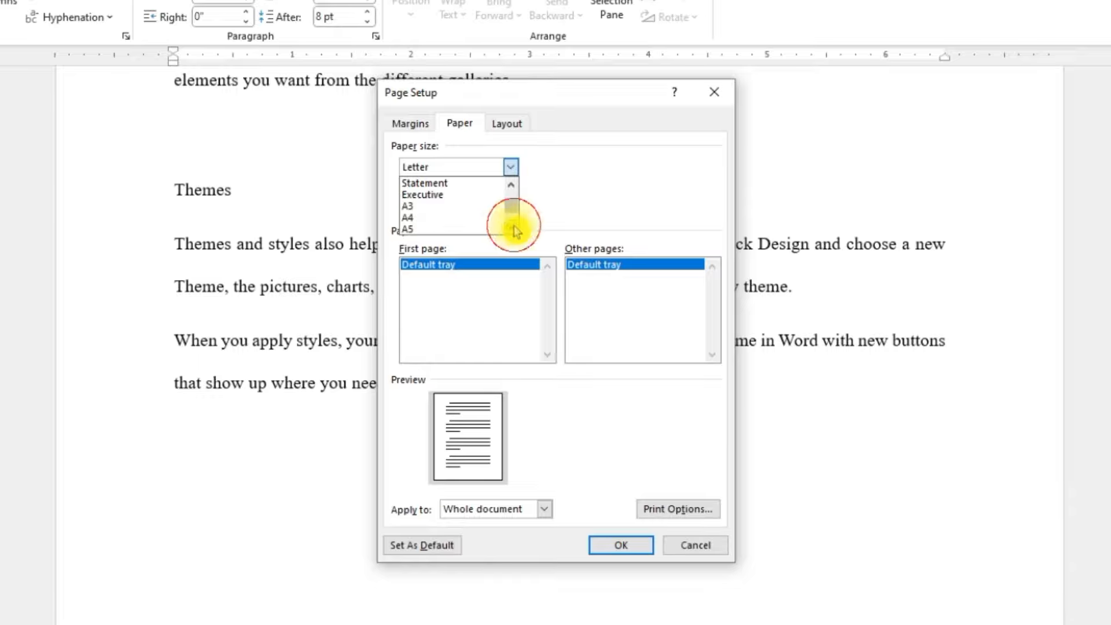
{"action": "left_click", "coordinate": [467, 218]}
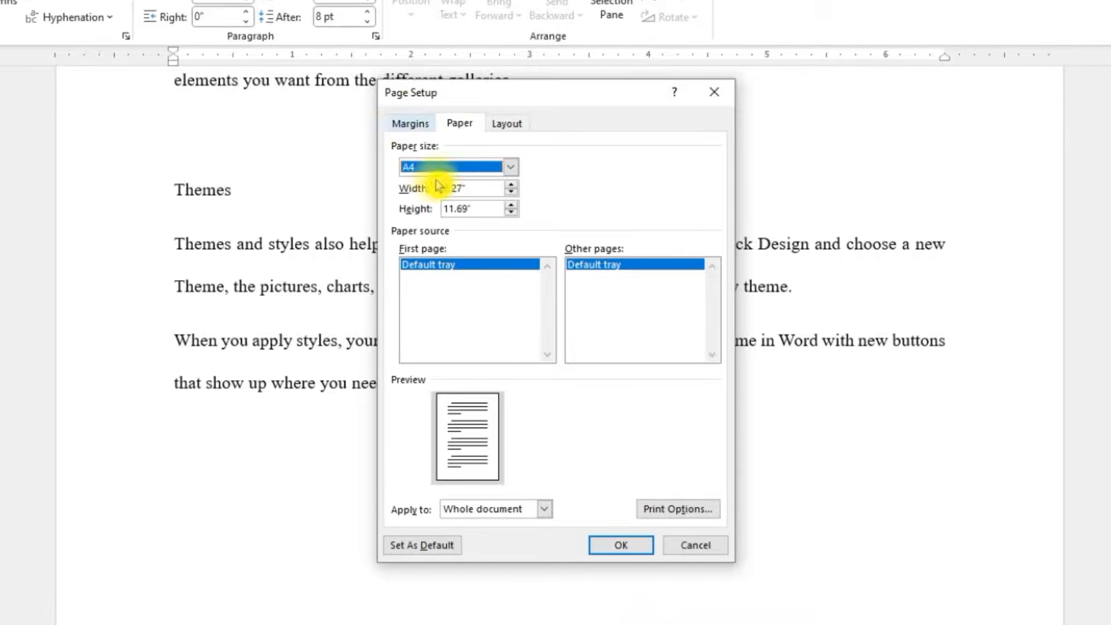
{"action": "left_click", "coordinate": [621, 546]}
{"action": "scroll", "coordinate": [622, 548], "scroll_direction": "up", "scroll_amount": 3}
{"action": "scroll", "coordinate": [149, 384], "scroll_direction": "up", "scroll_amount": 5}
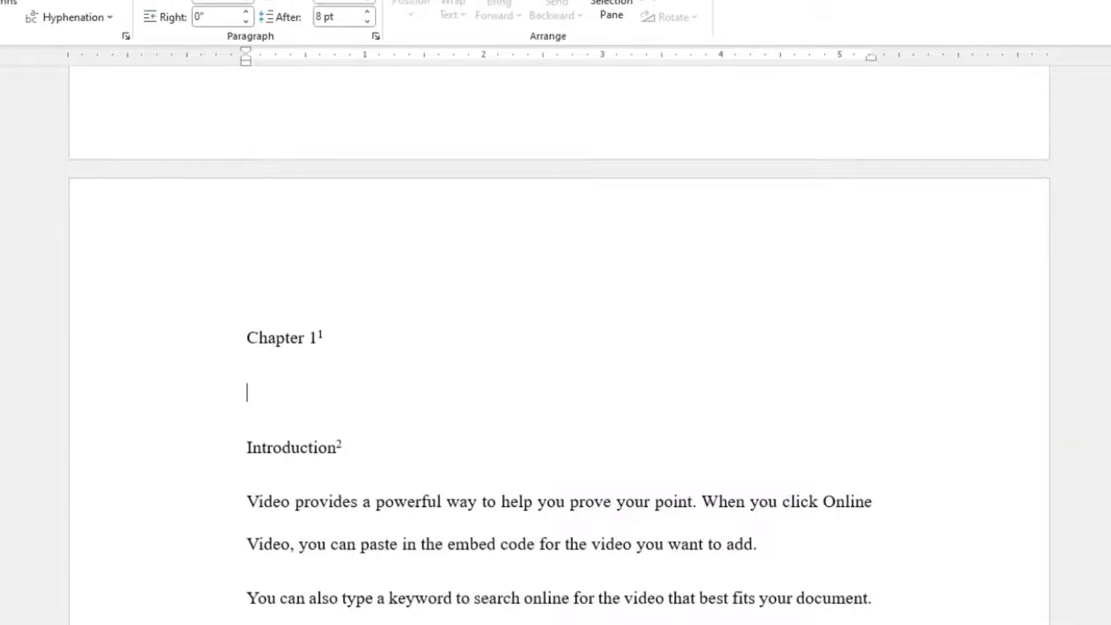
{"action": "scroll", "coordinate": [560, 348], "scroll_direction": "down", "scroll_amount": 15}
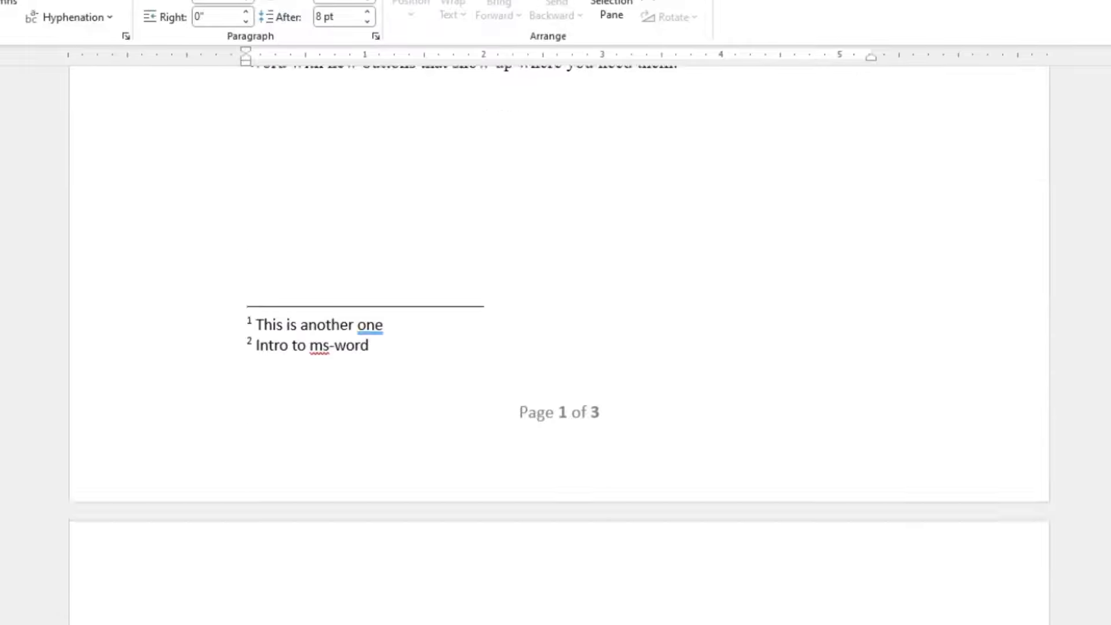
{"action": "scroll", "coordinate": [532, 272], "scroll_direction": "down", "scroll_amount": 12}
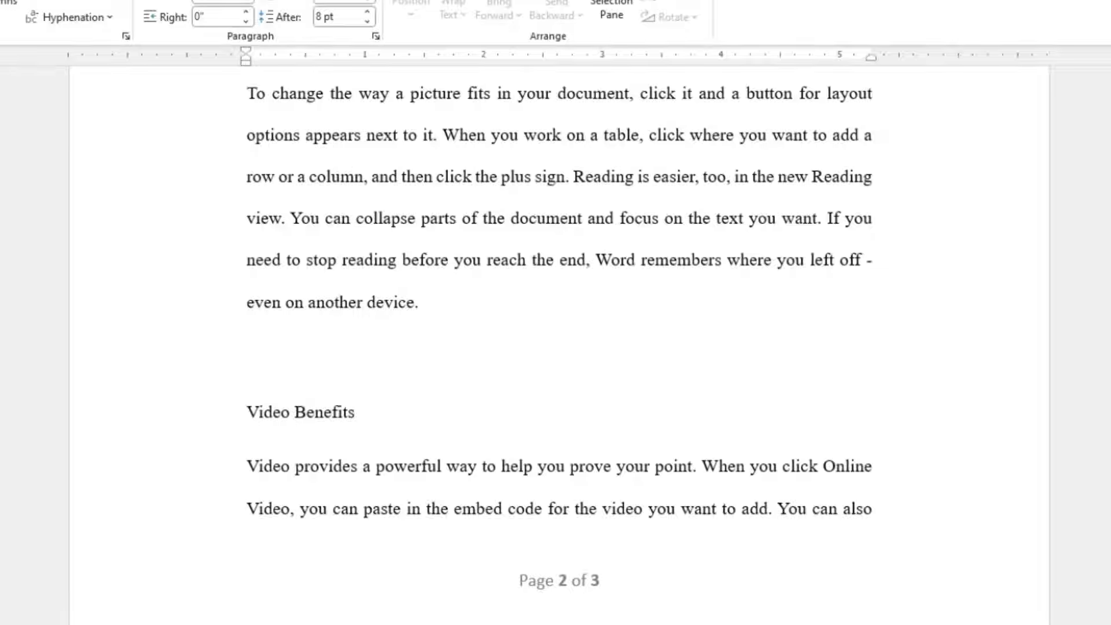
Step: Create a numbered list with "Item one", "Item two" and "Item three" in the empty paragraph above "Video Benefits"
{"action": "scroll", "coordinate": [532, 272], "scroll_direction": "up", "scroll_amount": 2}
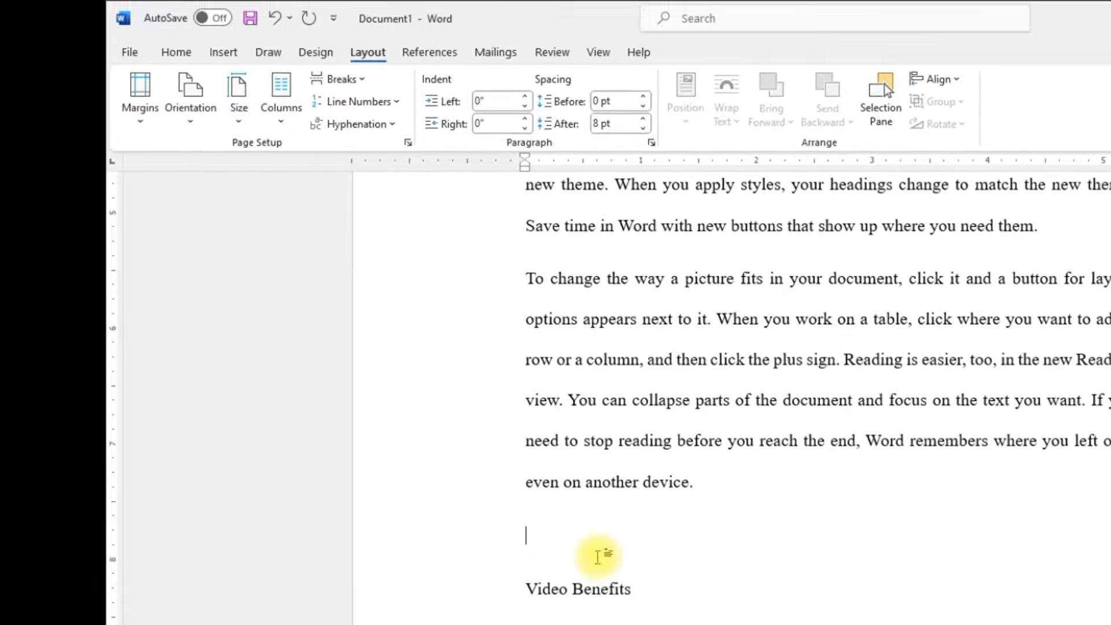
{"action": "left_click", "coordinate": [177, 54]}
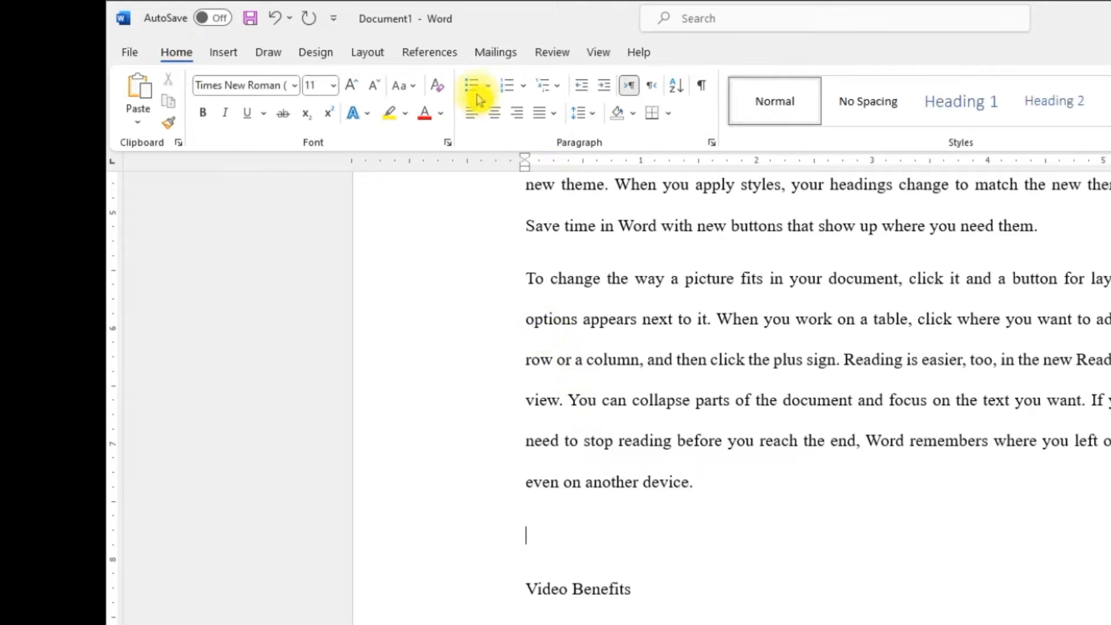
{"action": "left_click", "coordinate": [508, 92]}
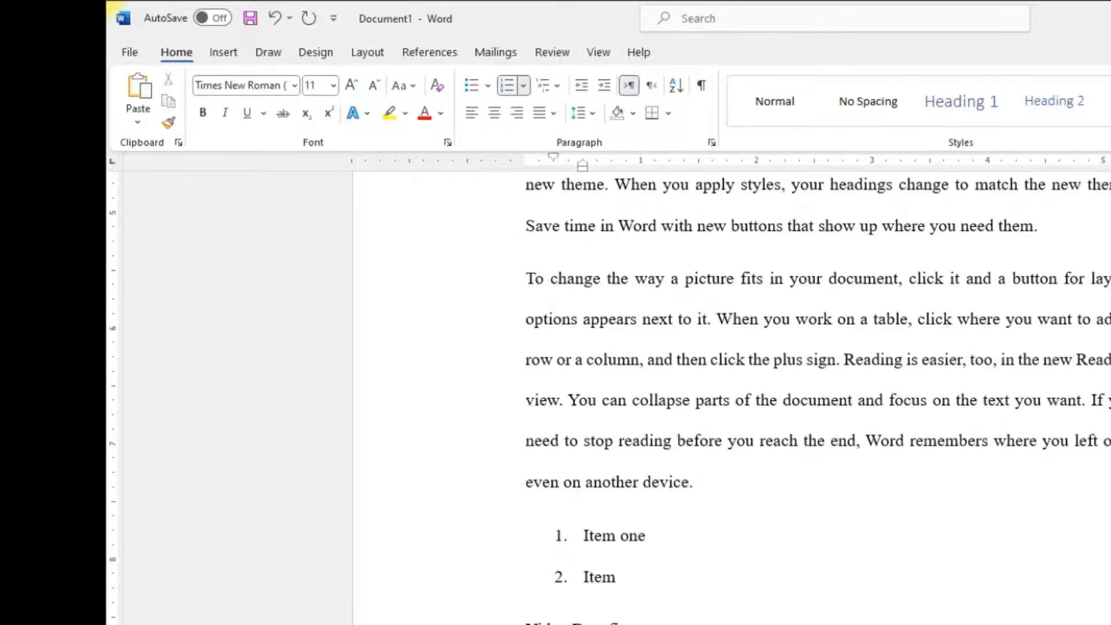
{"action": "key", "text": "Return"}
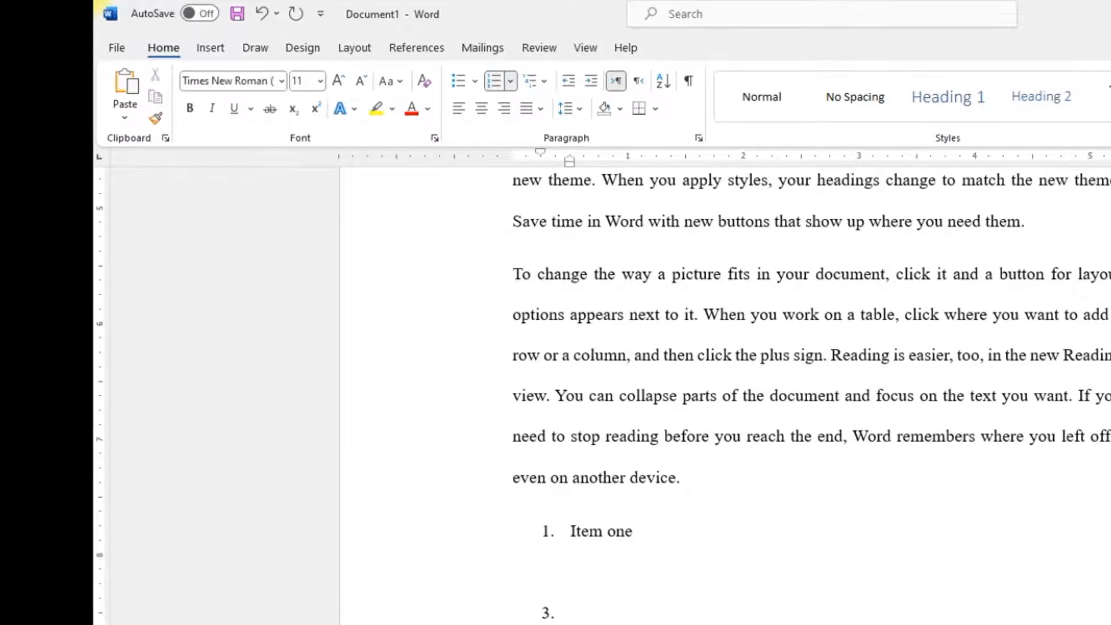
{"action": "type", "text": "item three"}
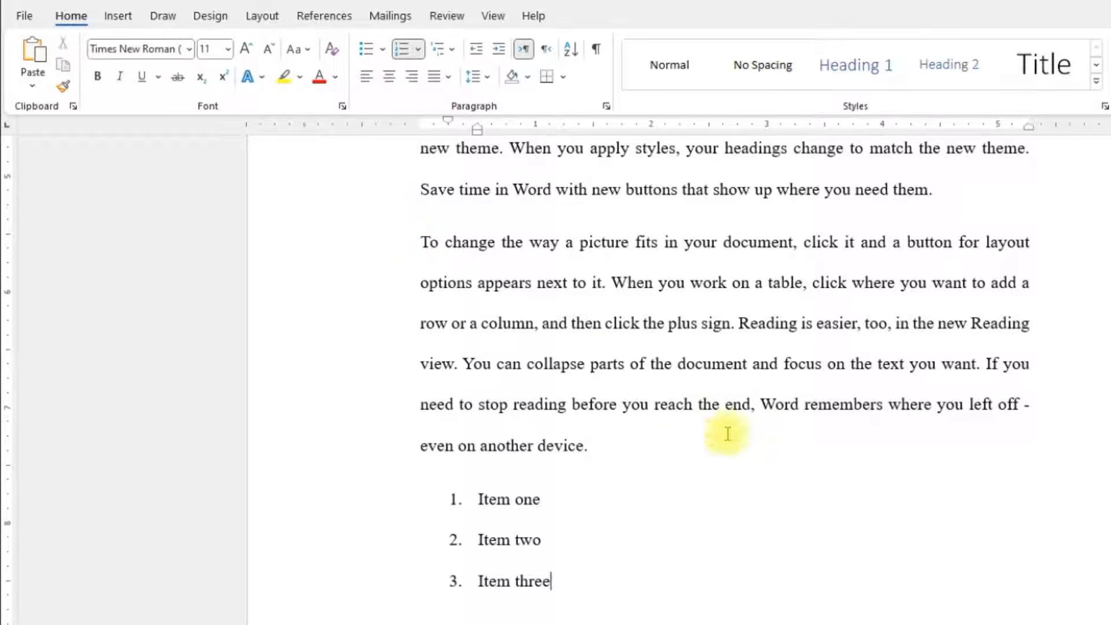
Step: Change the numbering format of the three-item list to A., B., C
{"action": "left_click_drag", "start_coordinate": [561, 584], "coordinate": [485, 505]}
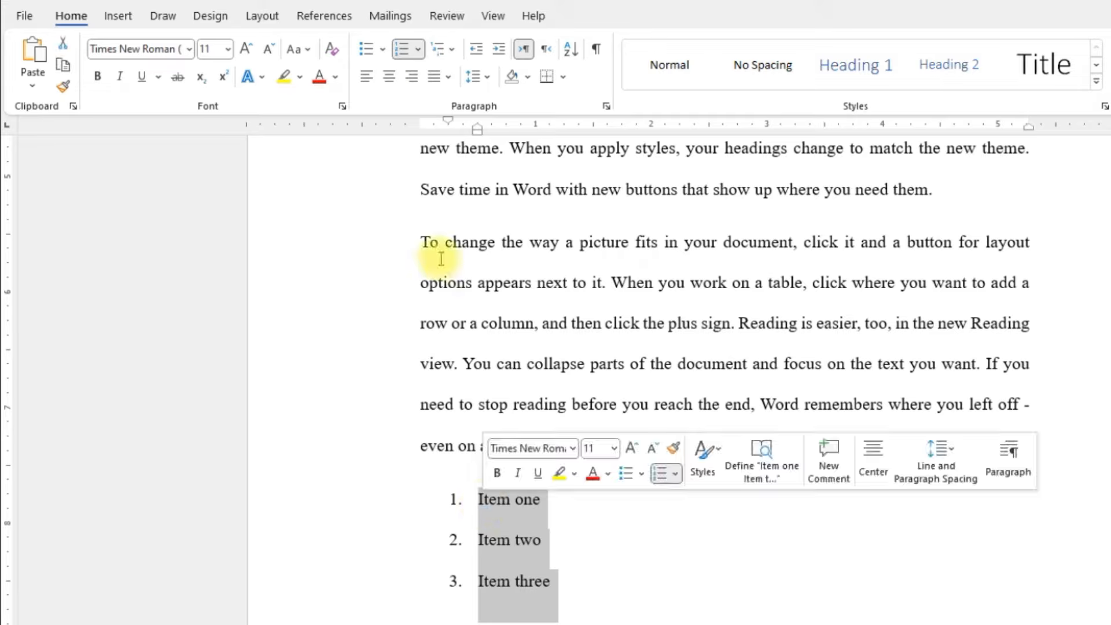
{"action": "left_click", "coordinate": [419, 53]}
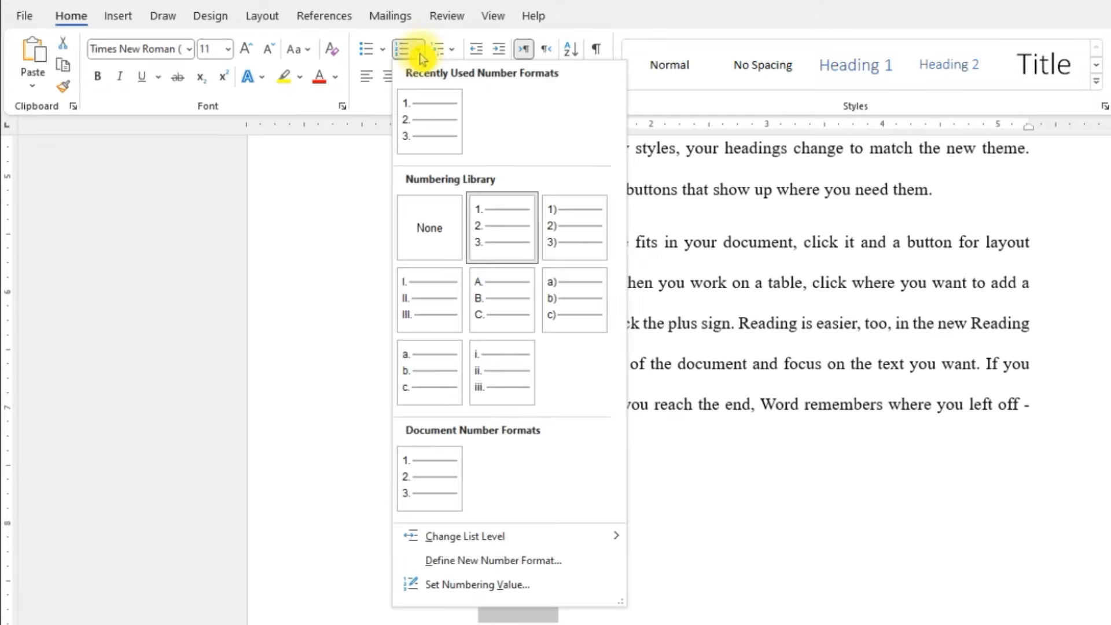
{"action": "left_click", "coordinate": [499, 313]}
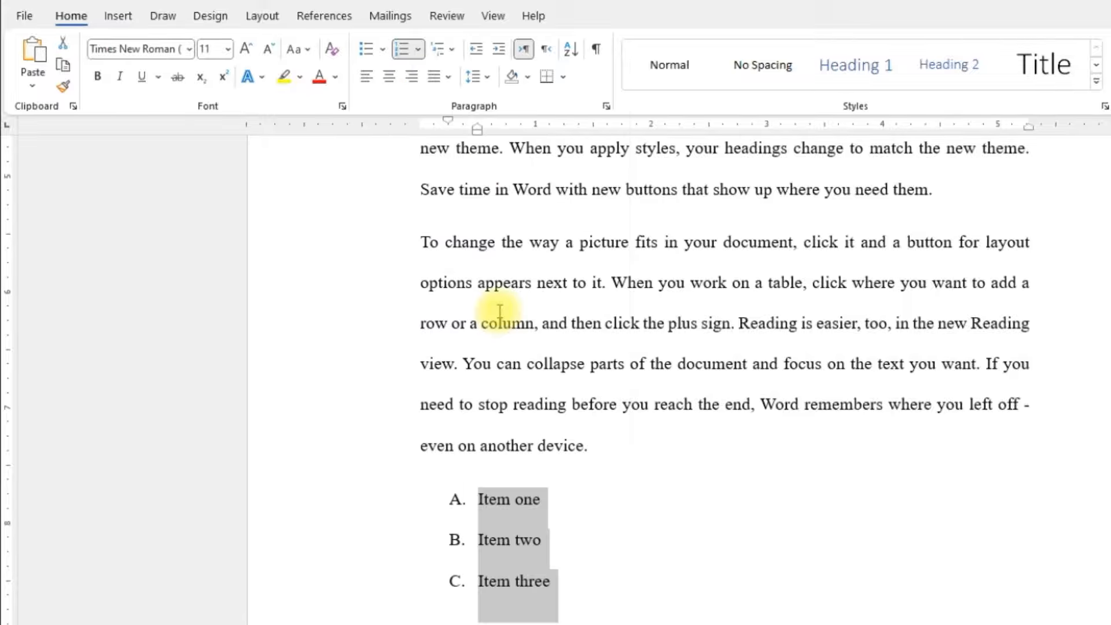
{"action": "left_click", "coordinate": [524, 501]}
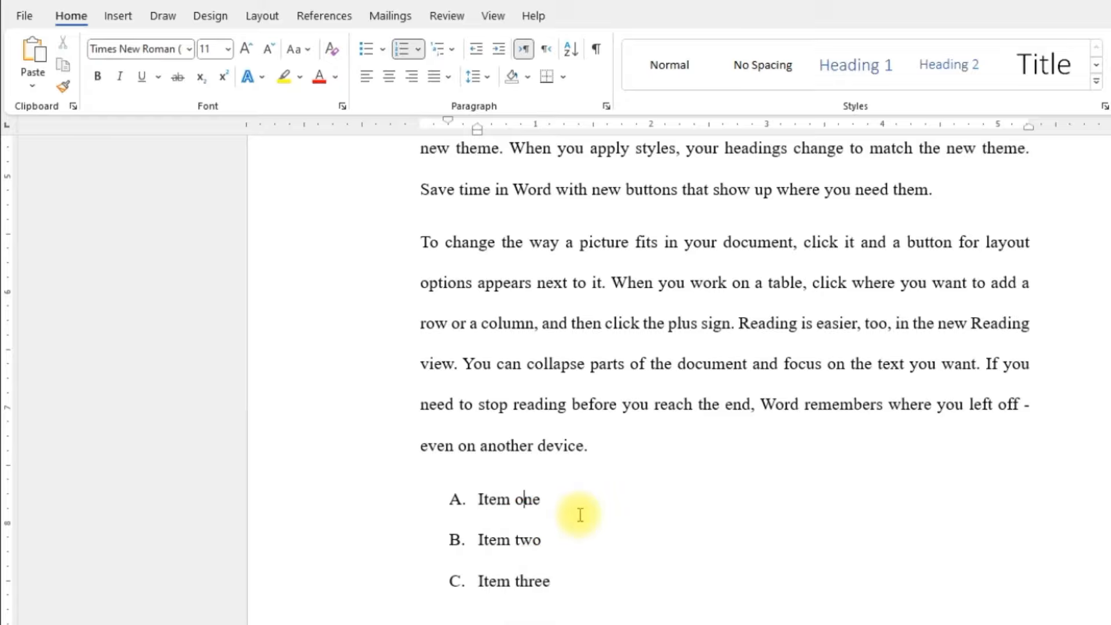
Step: Add "Item 1.2" and "Item 1.3" below "Item one" and indent both one level as sub-items
{"action": "scroll", "coordinate": [580, 514], "scroll_direction": "down", "scroll_amount": 2}
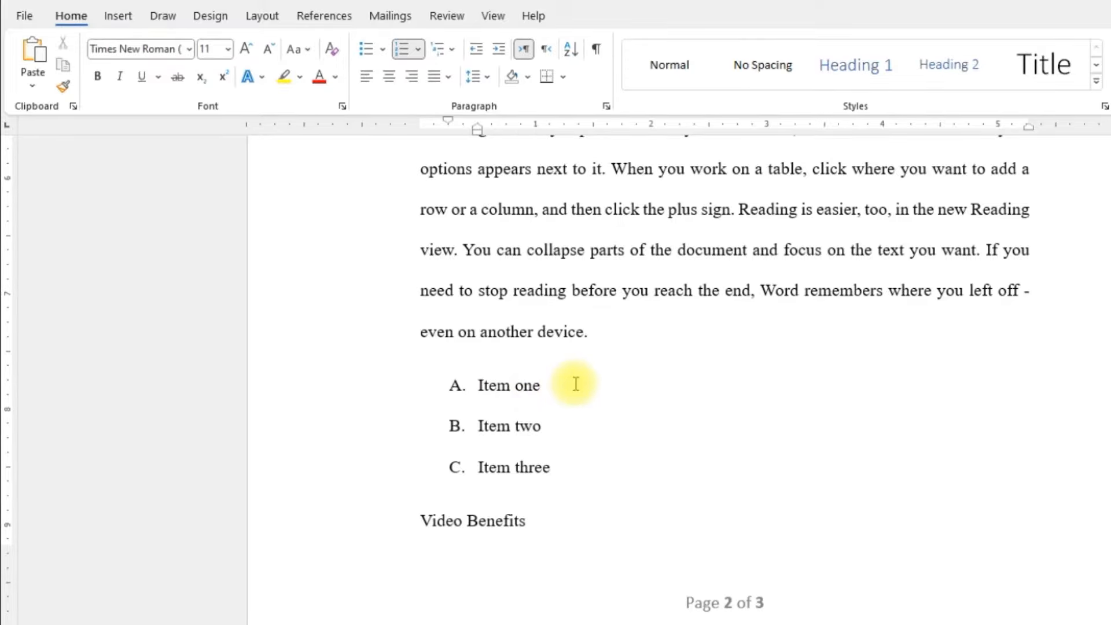
{"action": "key", "text": "Return"}
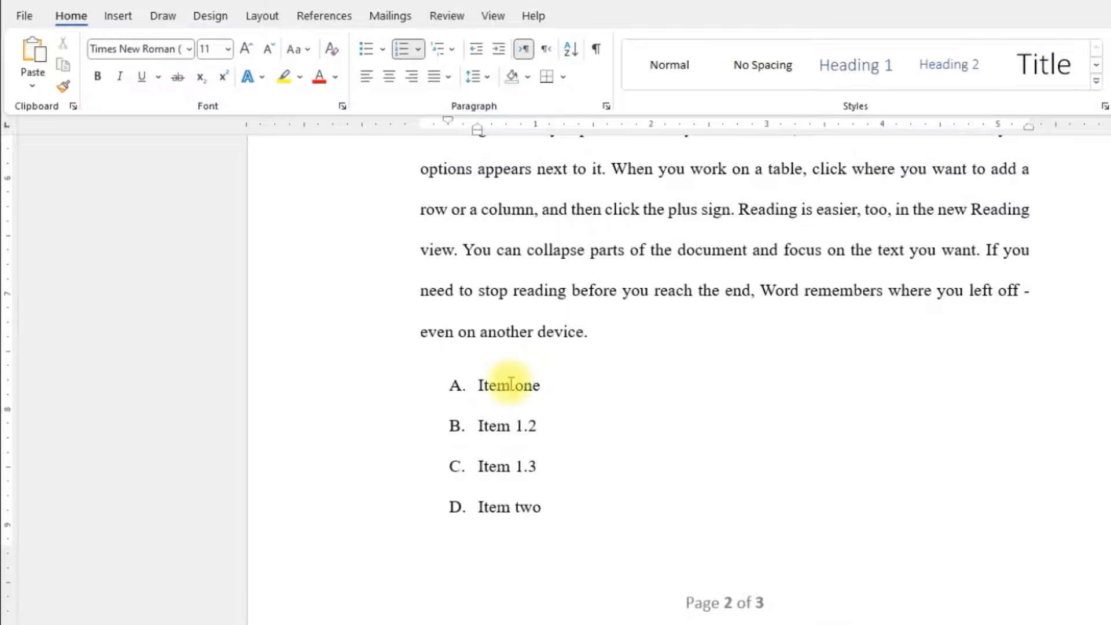
{"action": "mouse_move", "coordinate": [529, 453]}
{"action": "left_mouse_down"}
{"action": "mouse_move", "coordinate": [487, 427]}
{"action": "mouse_move", "coordinate": [535, 463]}
{"action": "left_mouse_up"}
{"action": "left_click", "coordinate": [632, 440]}
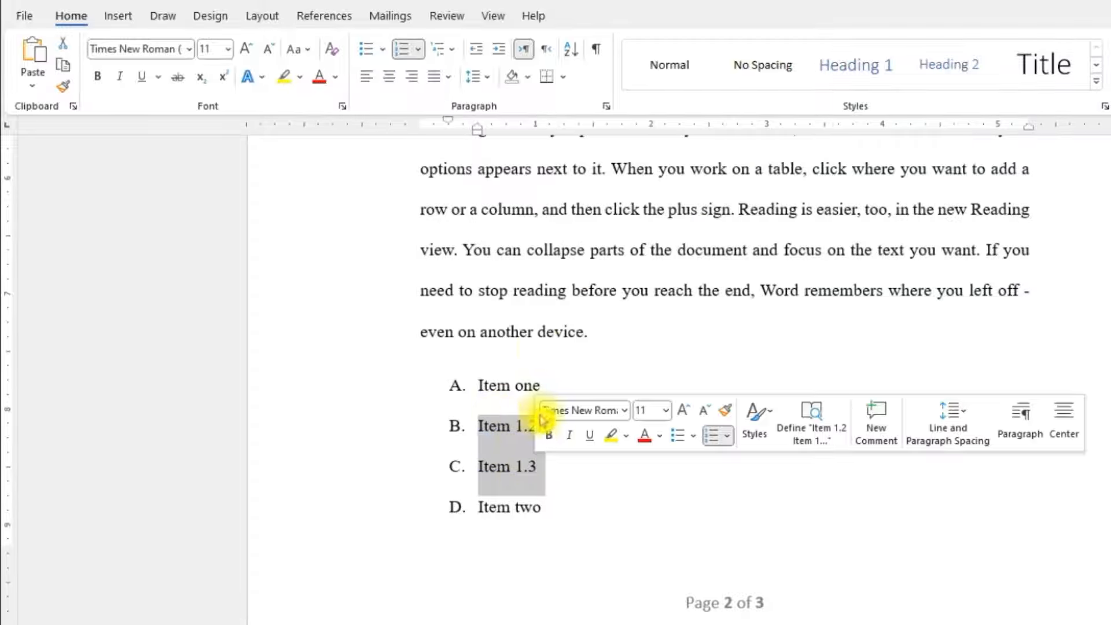
{"action": "left_click", "coordinate": [500, 57]}
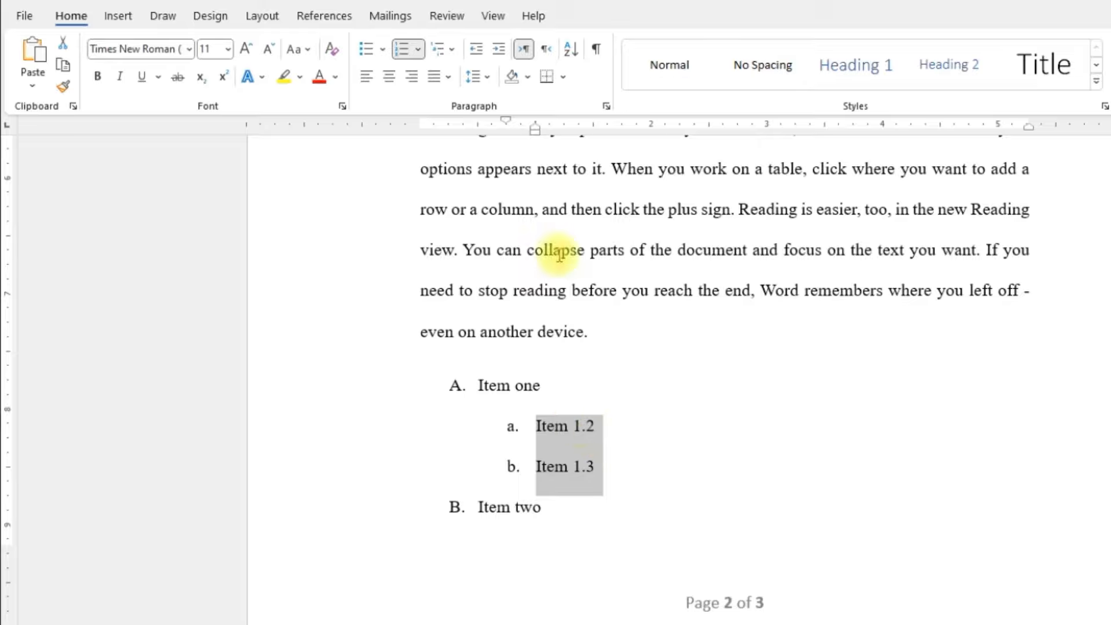
Step: Change the numbering format of the sub-items "Item 1.2" and "Item 1.3" to 1., 2., 3
{"action": "left_click", "coordinate": [418, 53]}
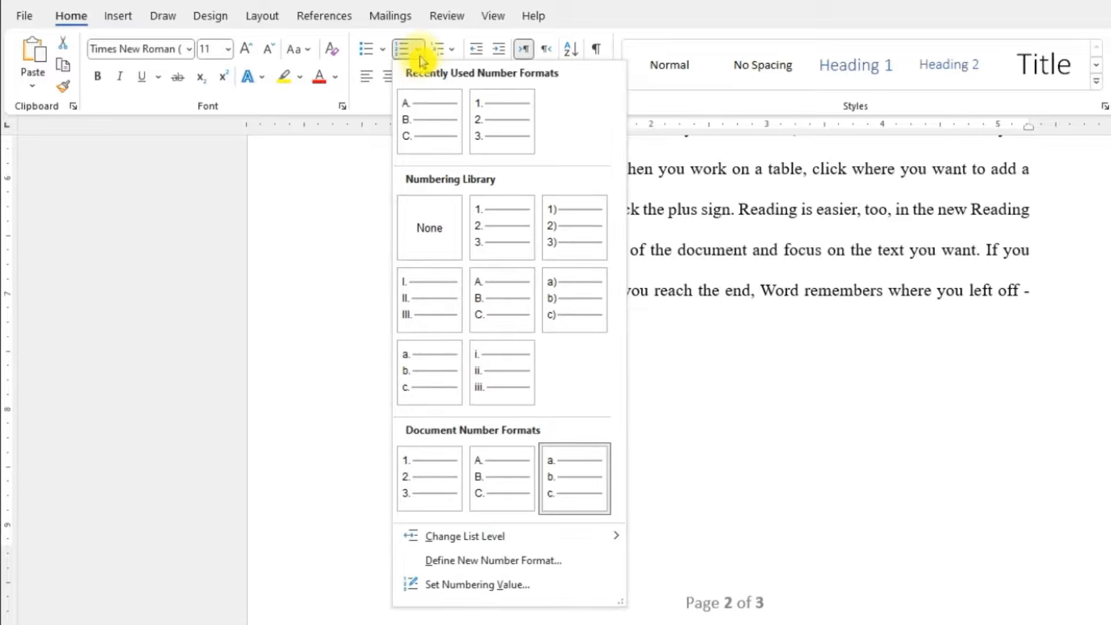
{"action": "left_click", "coordinate": [498, 122]}
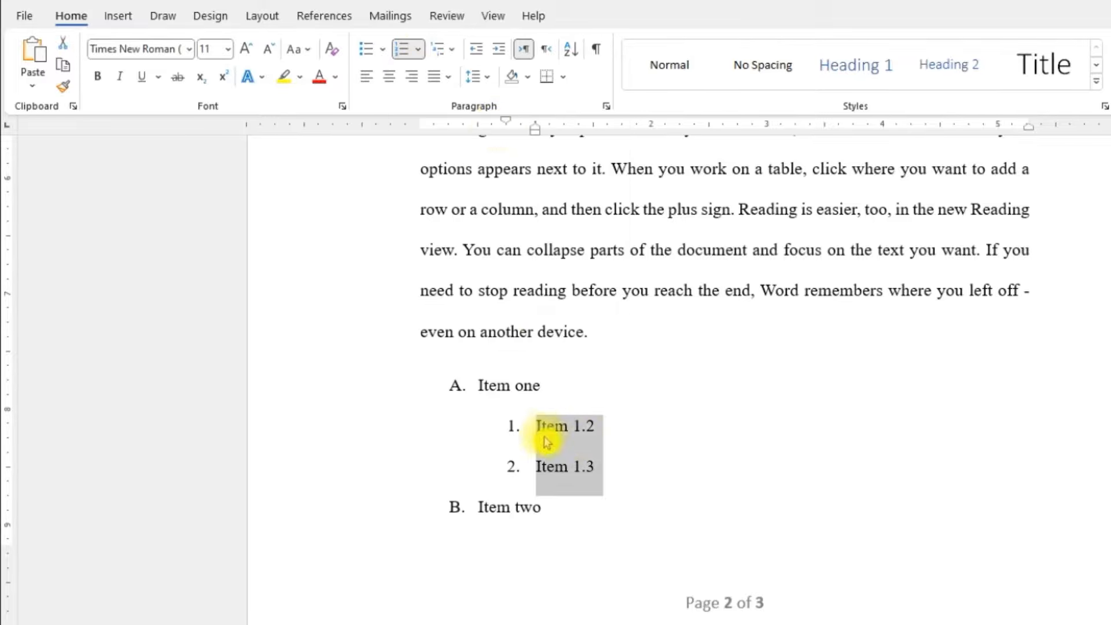
{"action": "left_click", "coordinate": [597, 468]}
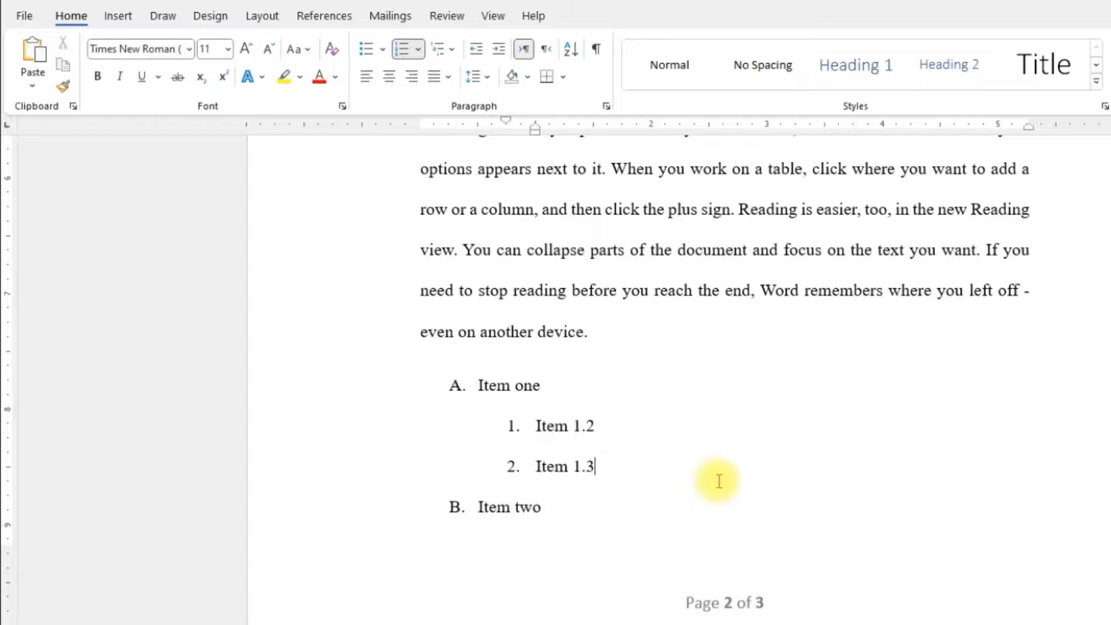
Step: Decrease the indent of "Item 1.2" and "Item 1.3" to move them to the top list level
{"action": "left_click", "coordinate": [570, 426]}
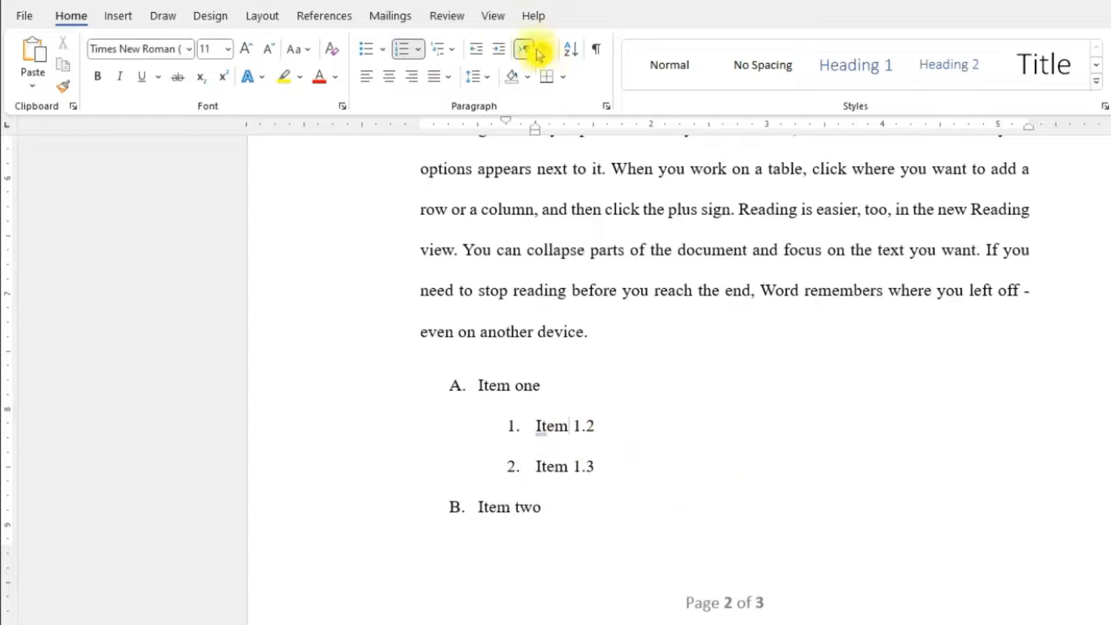
{"action": "left_click", "coordinate": [478, 51]}
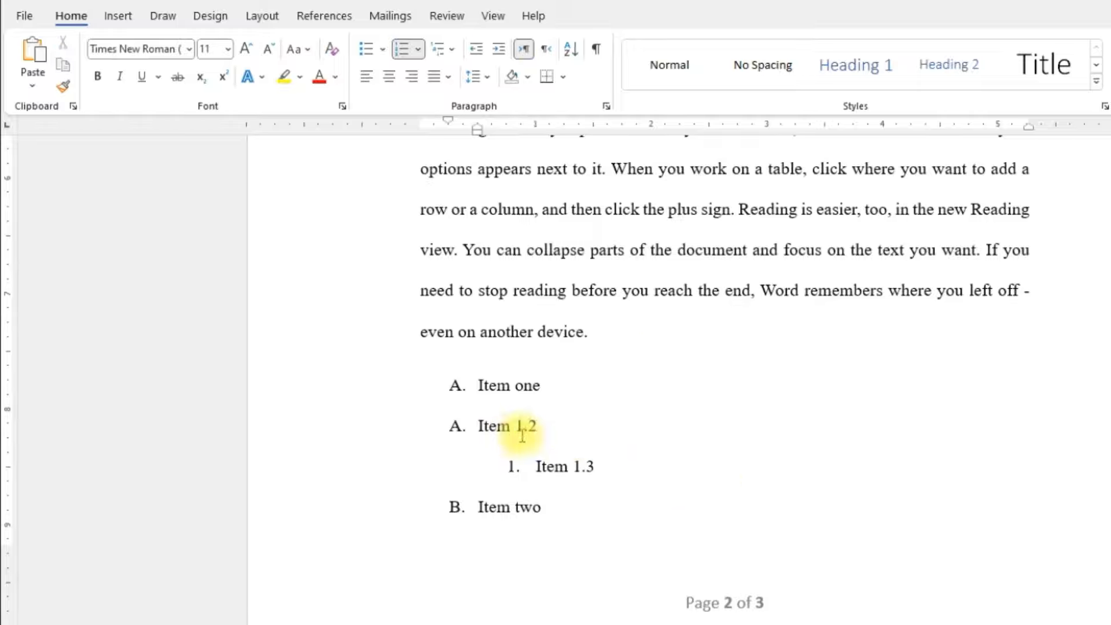
{"action": "left_click", "coordinate": [573, 466]}
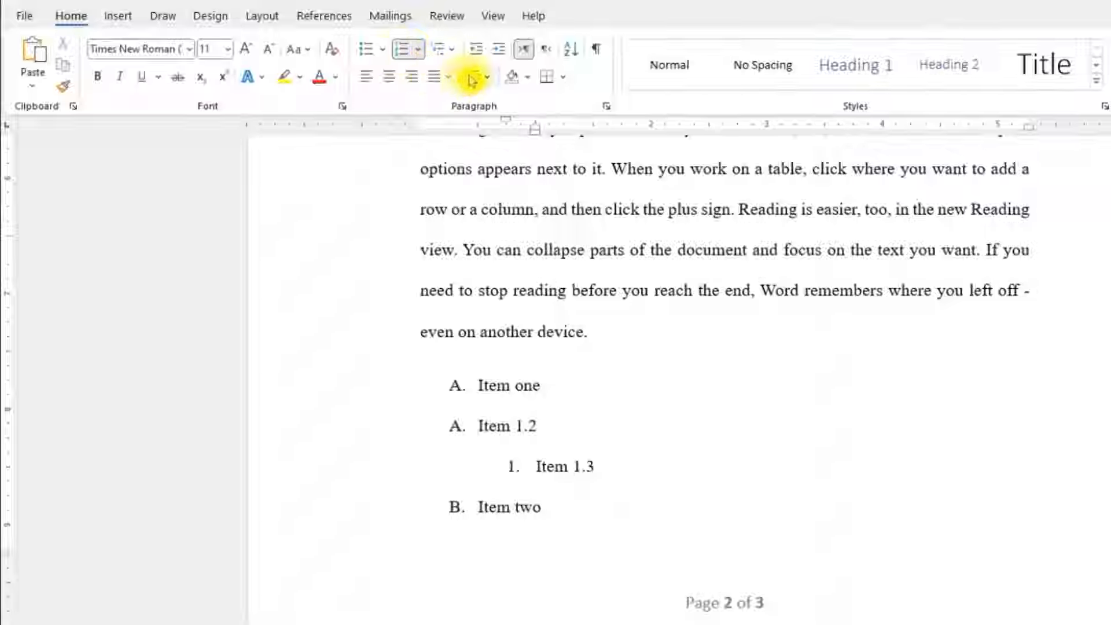
{"action": "left_click", "coordinate": [475, 52]}
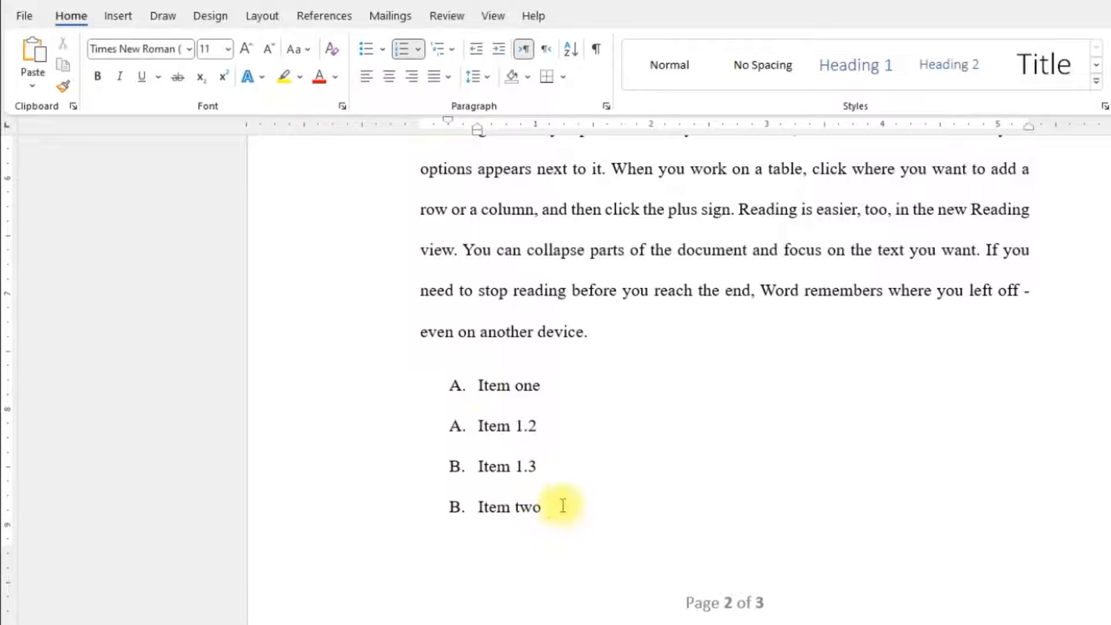
Step: Reapply the A., B., C. numbering to the lines from "Item one" through "Item two" as one continuous list
{"action": "left_click_drag", "start_coordinate": [575, 512], "coordinate": [476, 393]}
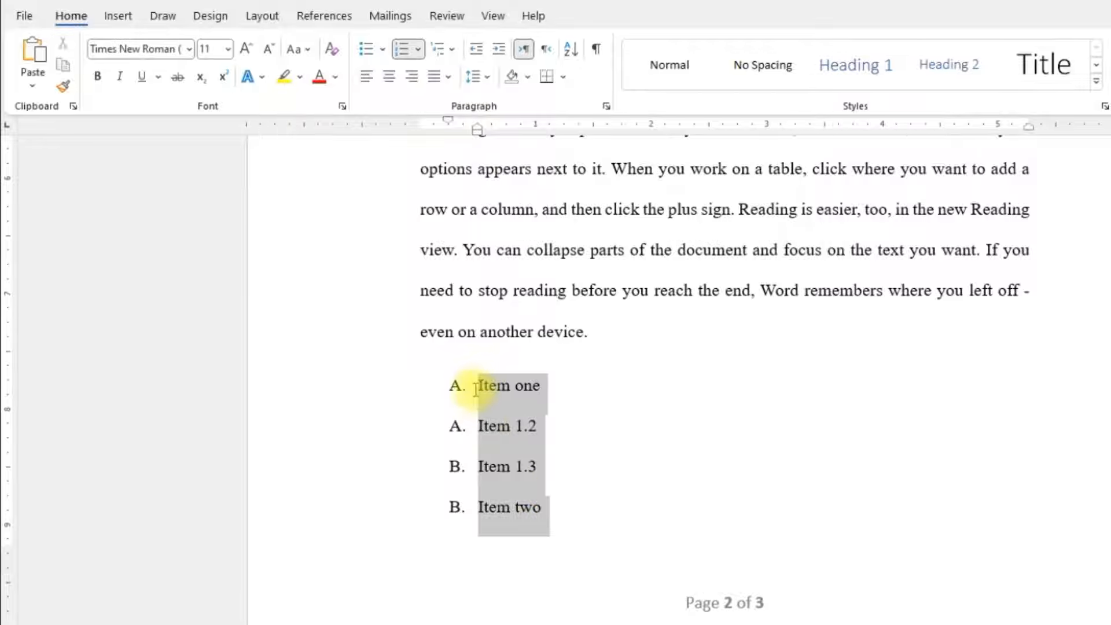
{"action": "left_click", "coordinate": [401, 50]}
{"action": "left_click", "coordinate": [402, 51]}
{"action": "left_click", "coordinate": [403, 54]}
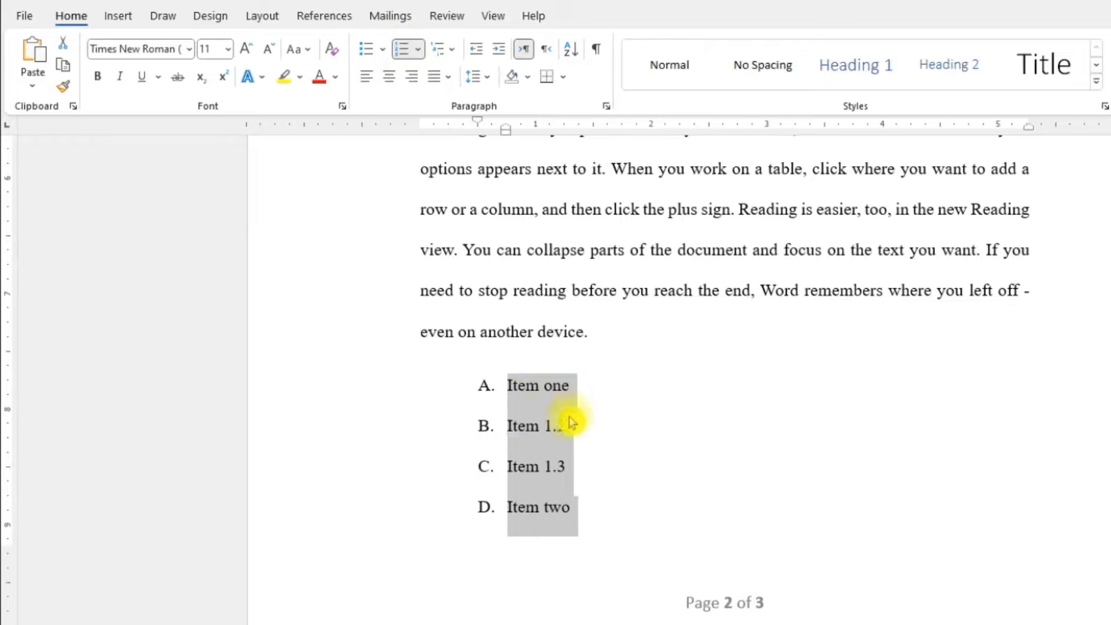
Step: Review the document from the list to its last page and back at the cover page
{"action": "scroll", "coordinate": [602, 457], "scroll_direction": "down", "scroll_amount": 3}
{"action": "scroll", "coordinate": [602, 454], "scroll_direction": "down", "scroll_amount": 8}
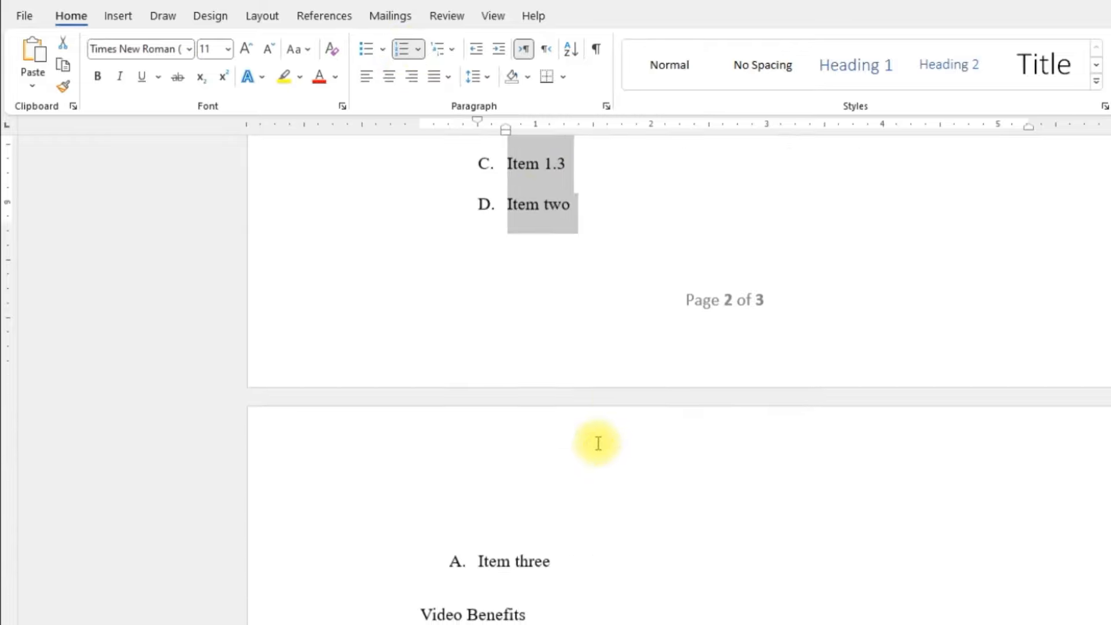
{"action": "scroll", "coordinate": [594, 439], "scroll_direction": "down", "scroll_amount": 9}
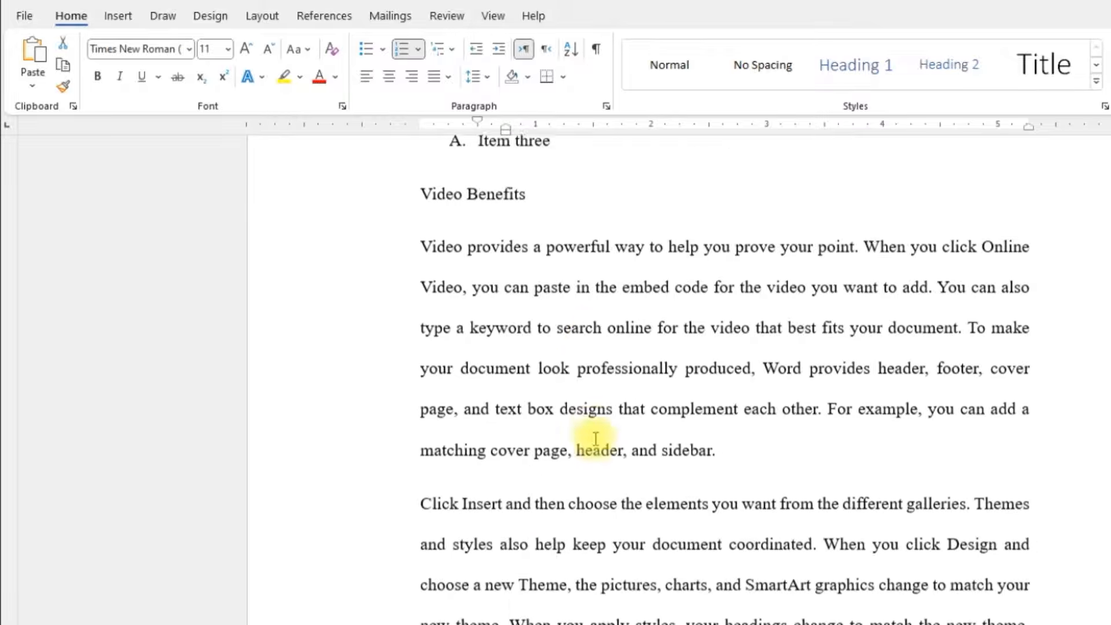
{"action": "scroll", "coordinate": [595, 438], "scroll_direction": "down", "scroll_amount": 2}
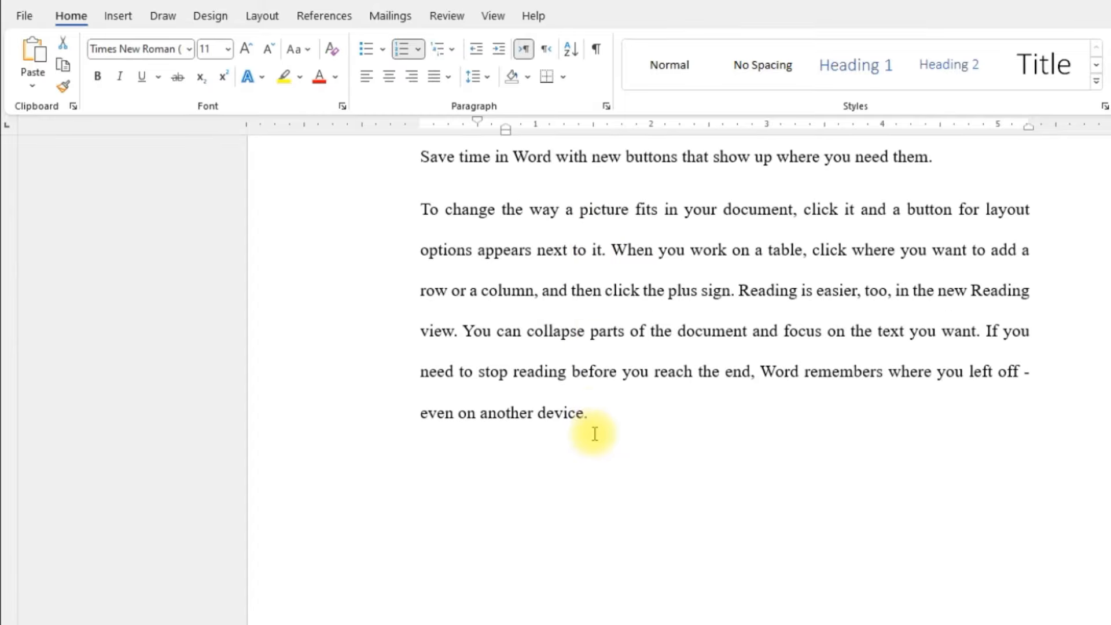
{"action": "scroll", "coordinate": [593, 431], "scroll_direction": "up", "scroll_amount": 1}
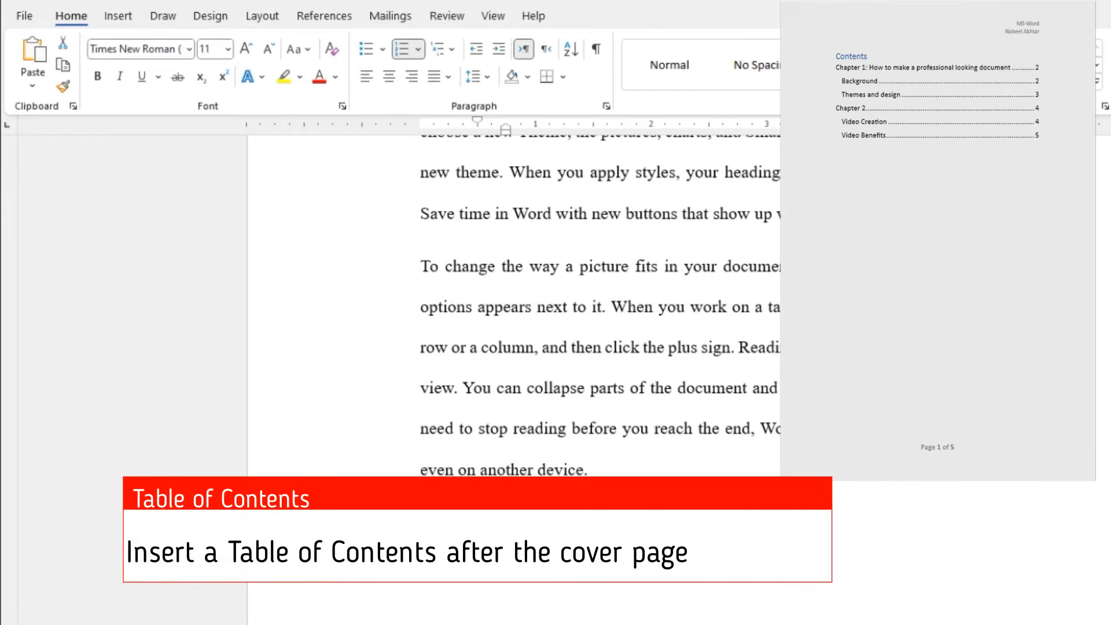
{"action": "scroll", "coordinate": [514, 347], "scroll_direction": "up", "scroll_amount": 20}
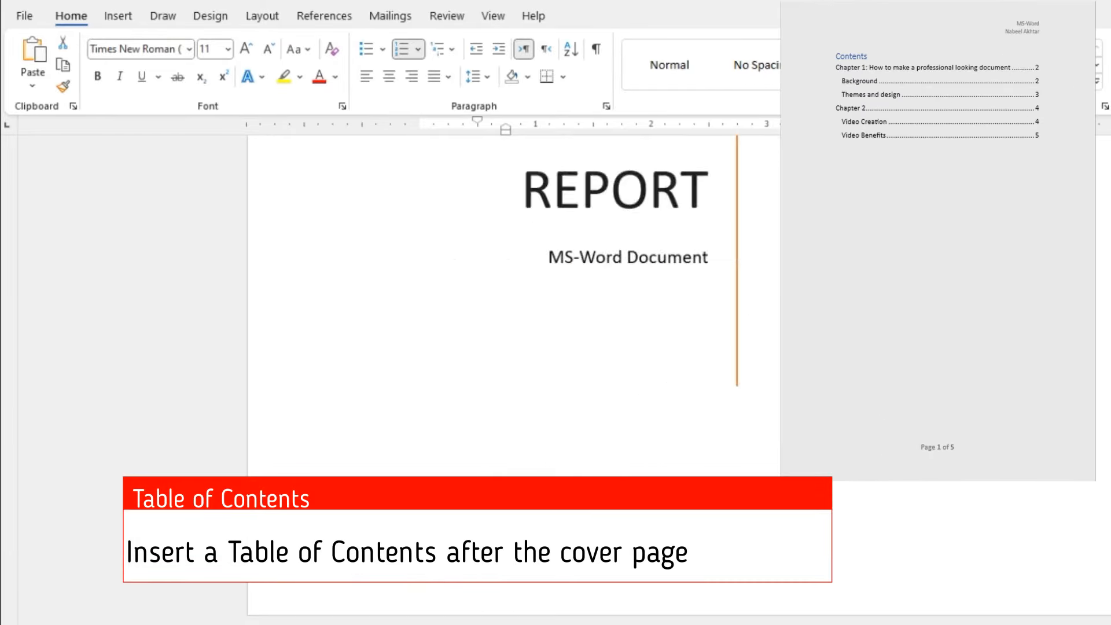
{"action": "scroll", "coordinate": [514, 347], "scroll_direction": "up", "scroll_amount": 2}
{"action": "scroll", "coordinate": [514, 347], "scroll_direction": "down", "scroll_amount": 7}
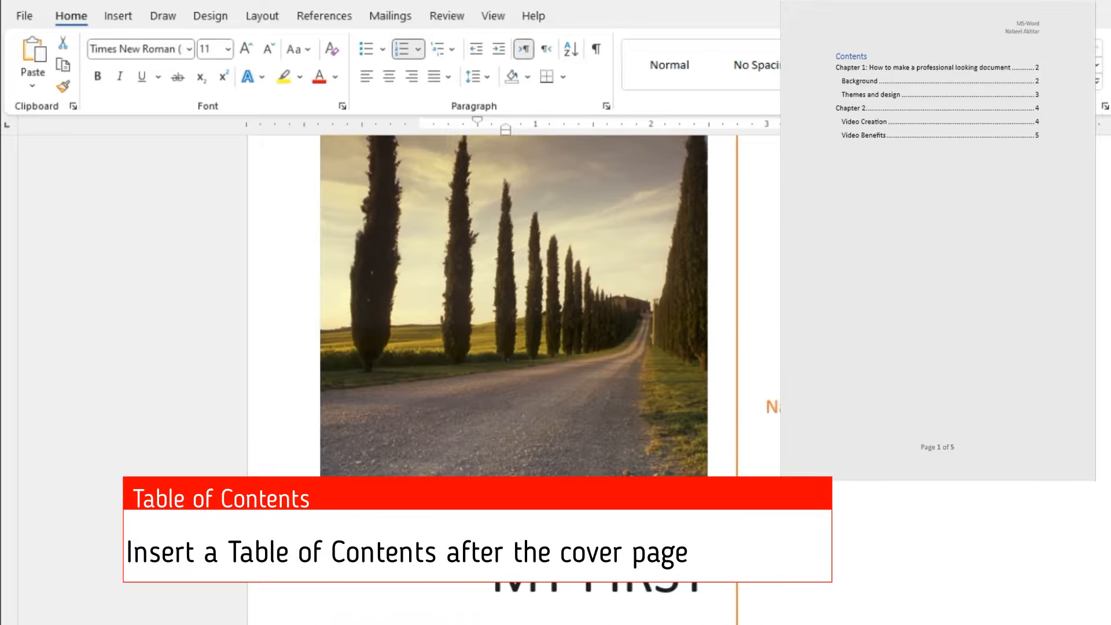
{"action": "scroll", "coordinate": [514, 348], "scroll_direction": "down", "scroll_amount": 12}
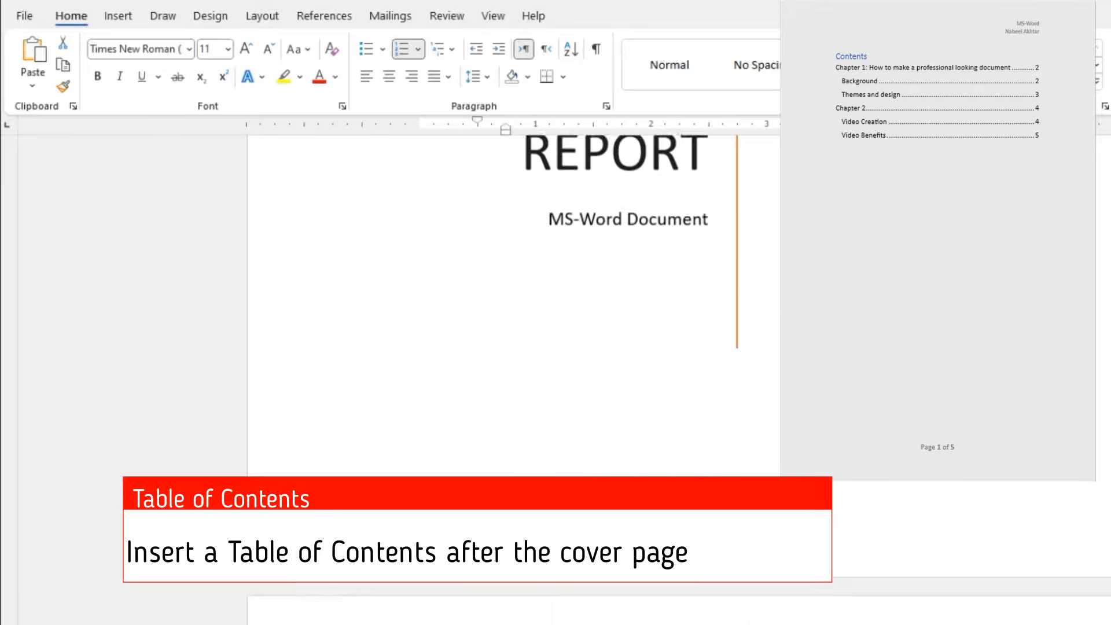
Step: Apply the Heading 1 style to the "Chapter 1" title and Heading 2 to "Introduction"
{"action": "scroll", "coordinate": [514, 347], "scroll_direction": "down", "scroll_amount": 2}
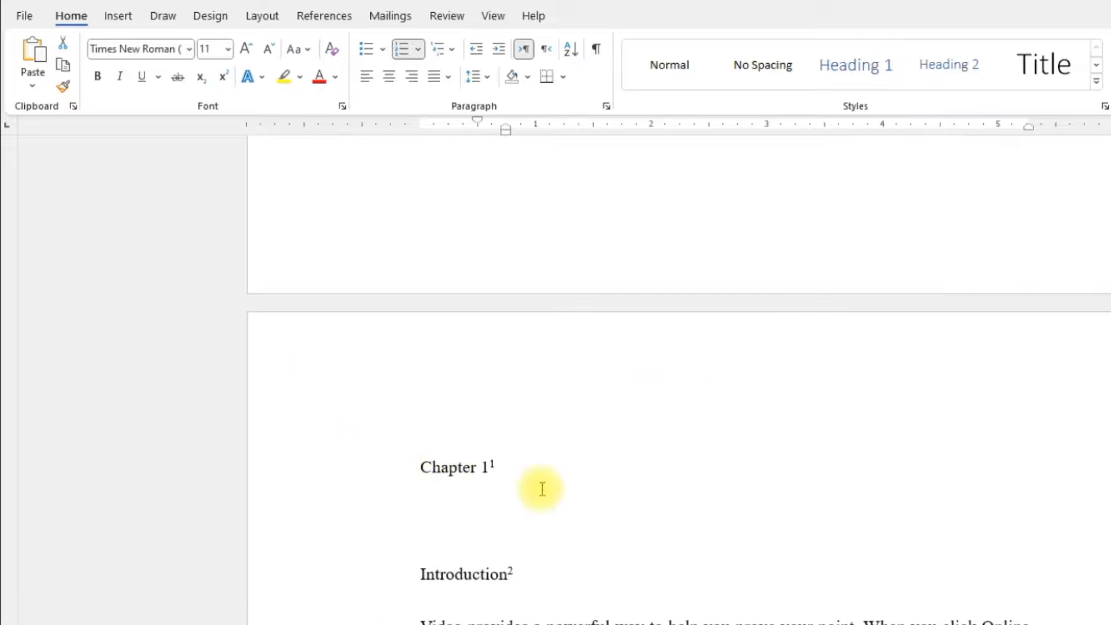
{"action": "scroll", "coordinate": [541, 481], "scroll_direction": "down", "scroll_amount": 1}
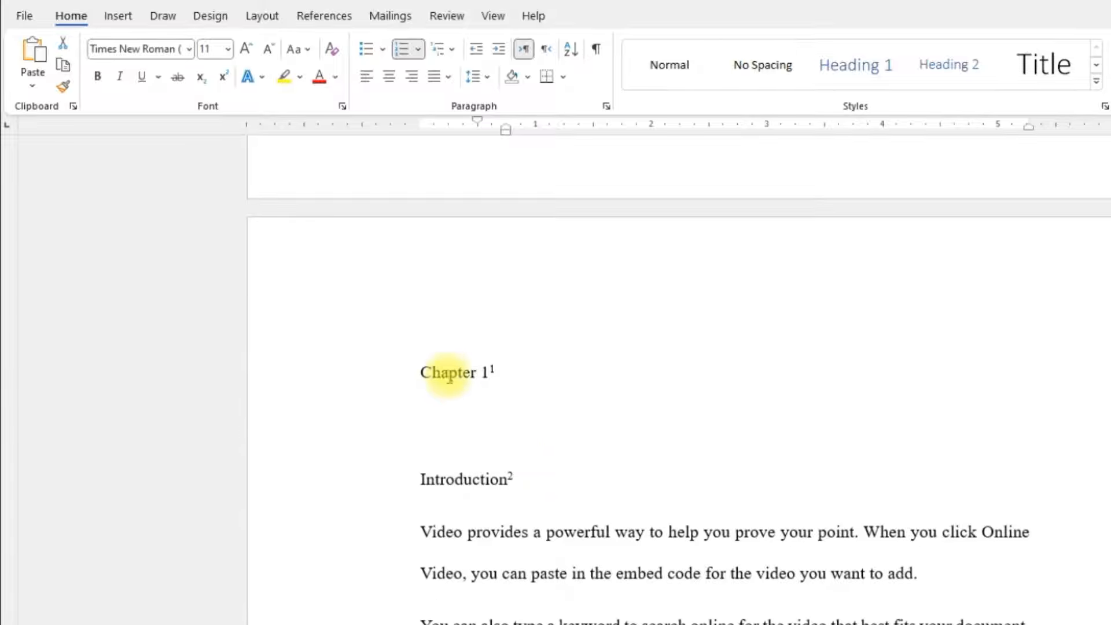
{"action": "left_click", "coordinate": [447, 373]}
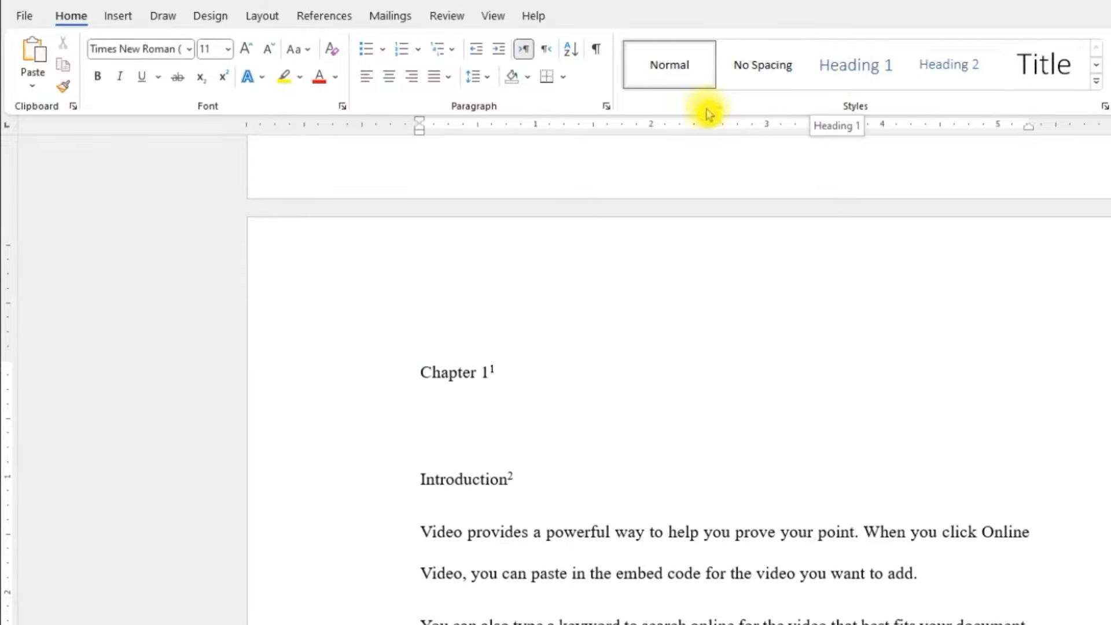
{"action": "left_click", "coordinate": [863, 77]}
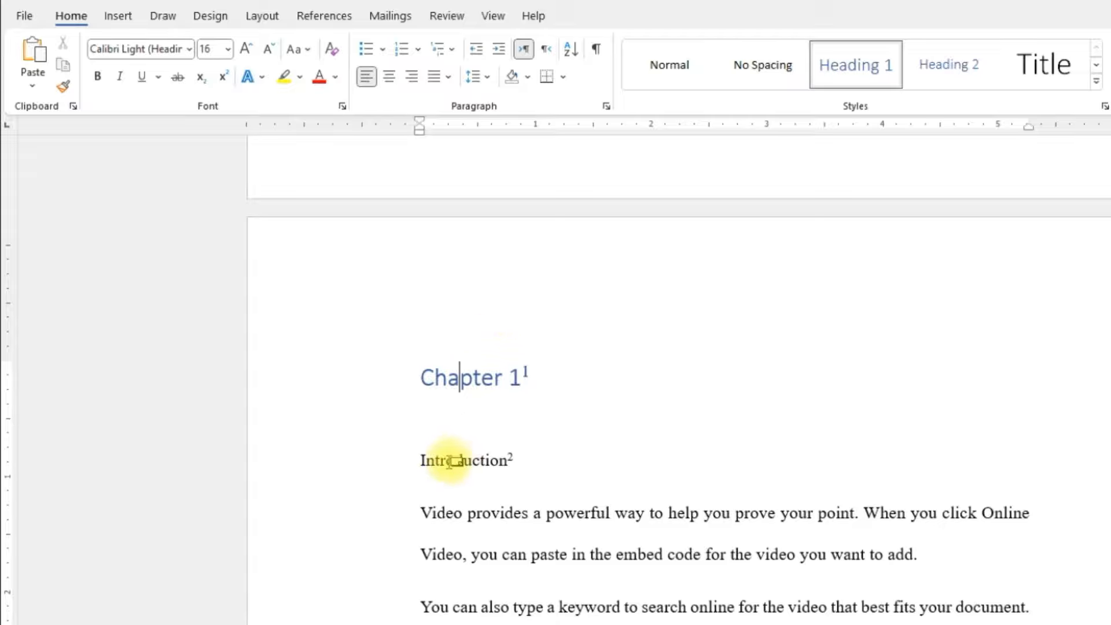
{"action": "left_click", "coordinate": [451, 460]}
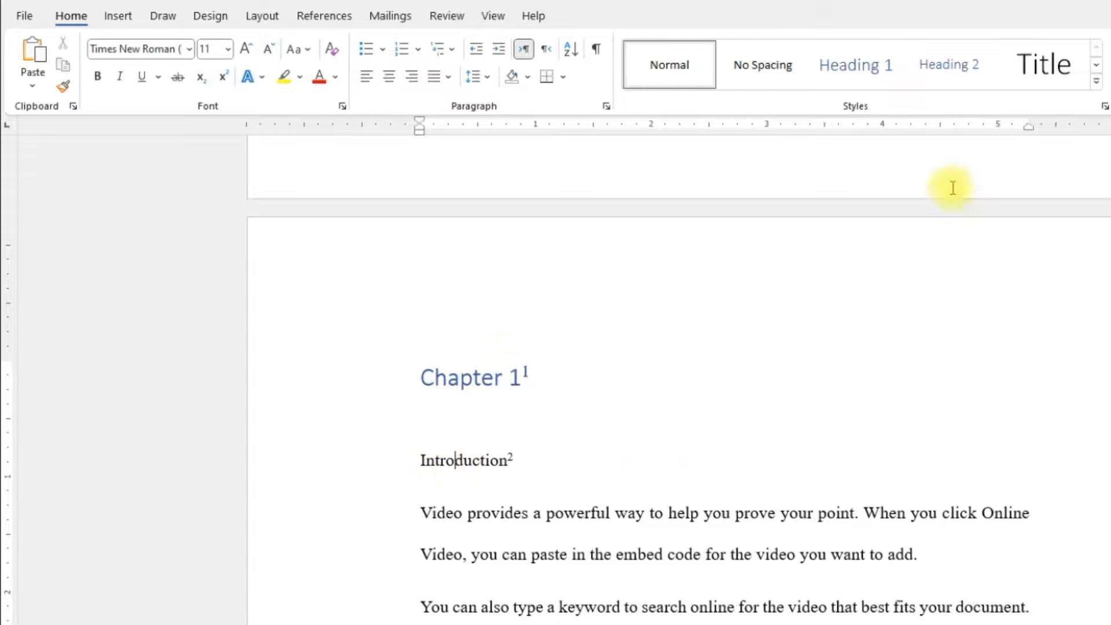
{"action": "left_click", "coordinate": [952, 84]}
Step: Apply the Heading 2 style to the "Themes" section title in Chapter 1
{"action": "scroll", "coordinate": [663, 528], "scroll_direction": "down", "scroll_amount": 5}
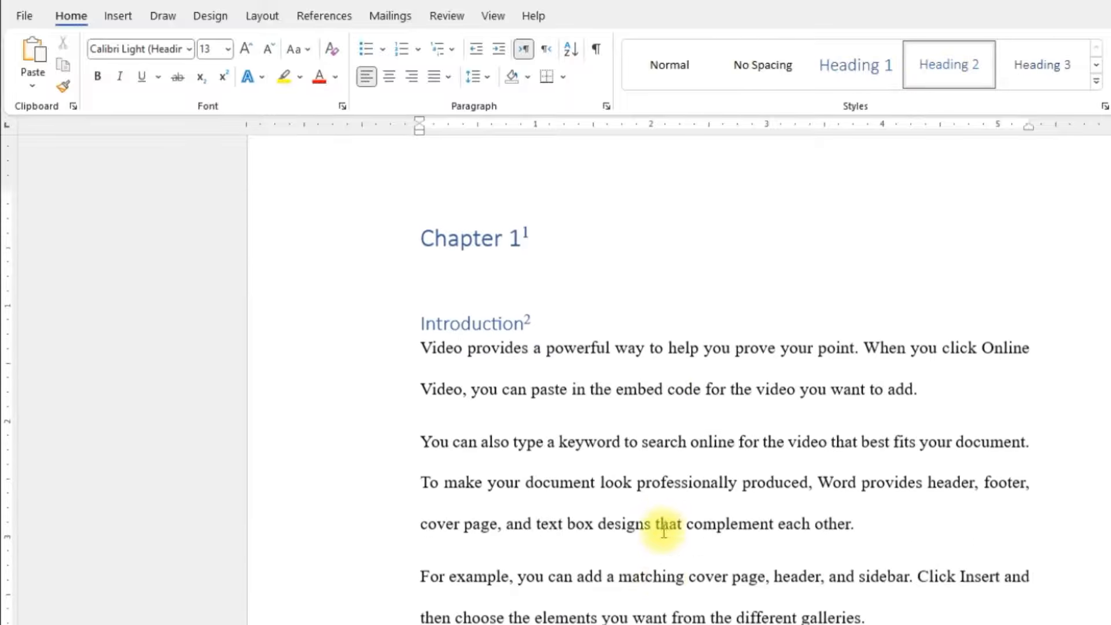
{"action": "scroll", "coordinate": [663, 530], "scroll_direction": "down", "scroll_amount": 1}
{"action": "left_click", "coordinate": [436, 506]}
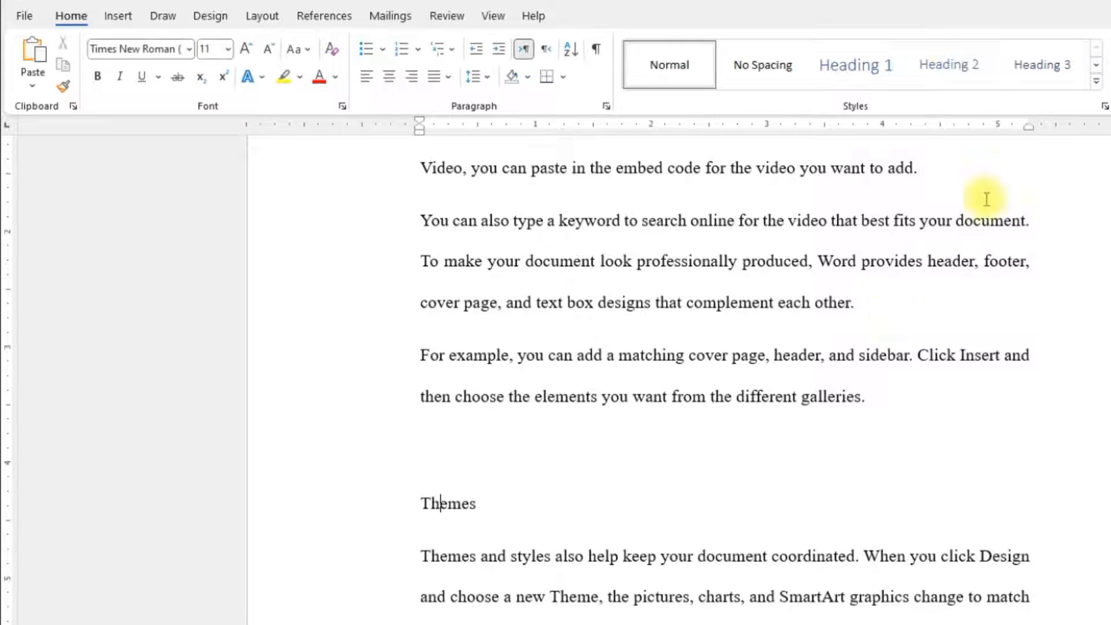
{"action": "left_click", "coordinate": [952, 65]}
Step: Apply the Heading 1 style to the "Chapter 2" title and Heading 2 to "Video Creation"
{"action": "scroll", "coordinate": [676, 501], "scroll_direction": "down", "scroll_amount": 10}
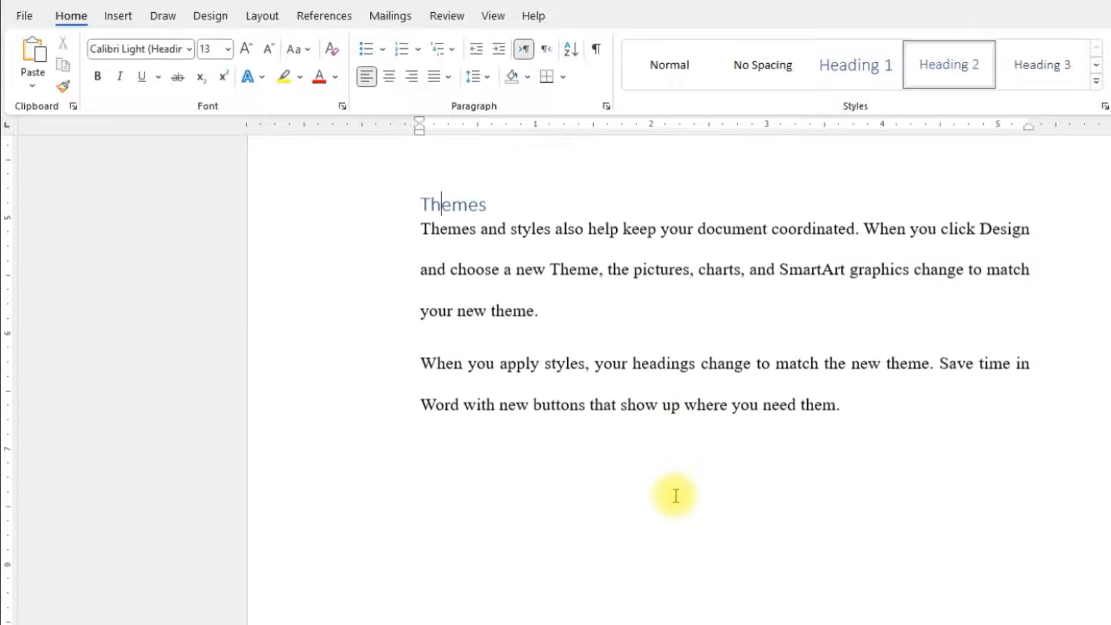
{"action": "scroll", "coordinate": [673, 492], "scroll_direction": "down", "scroll_amount": 3}
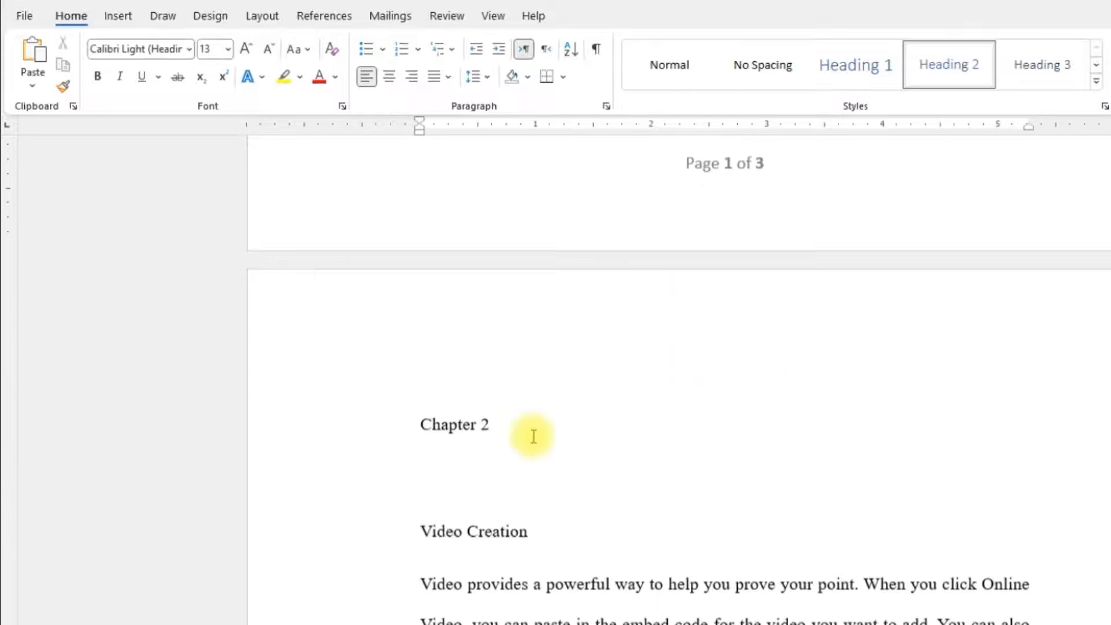
{"action": "left_click", "coordinate": [459, 420]}
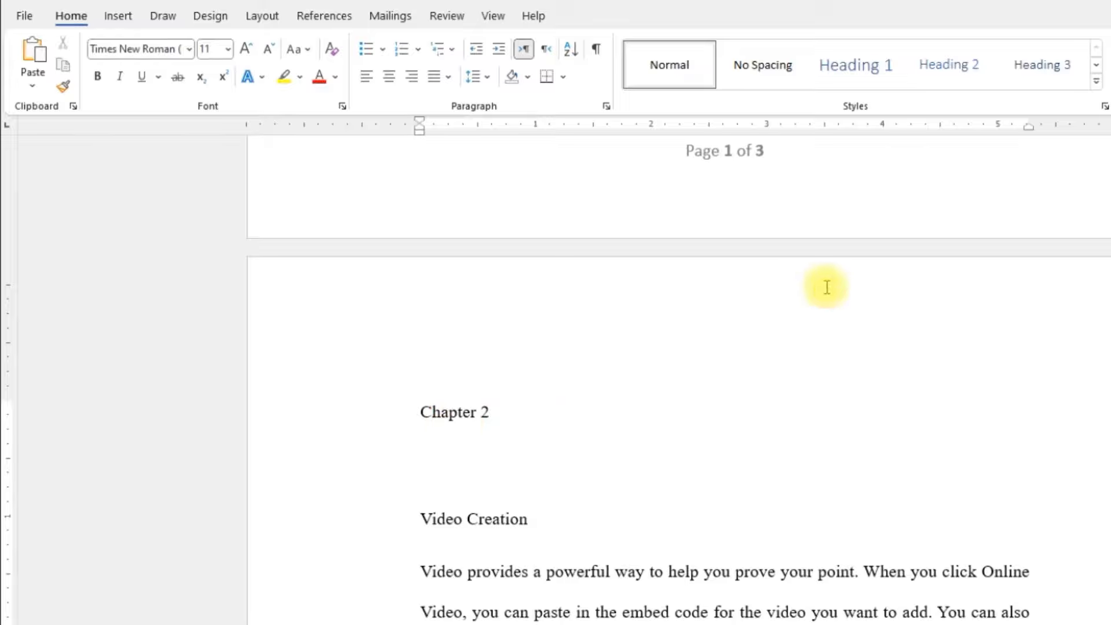
{"action": "left_click", "coordinate": [851, 69]}
{"action": "left_click", "coordinate": [509, 501]}
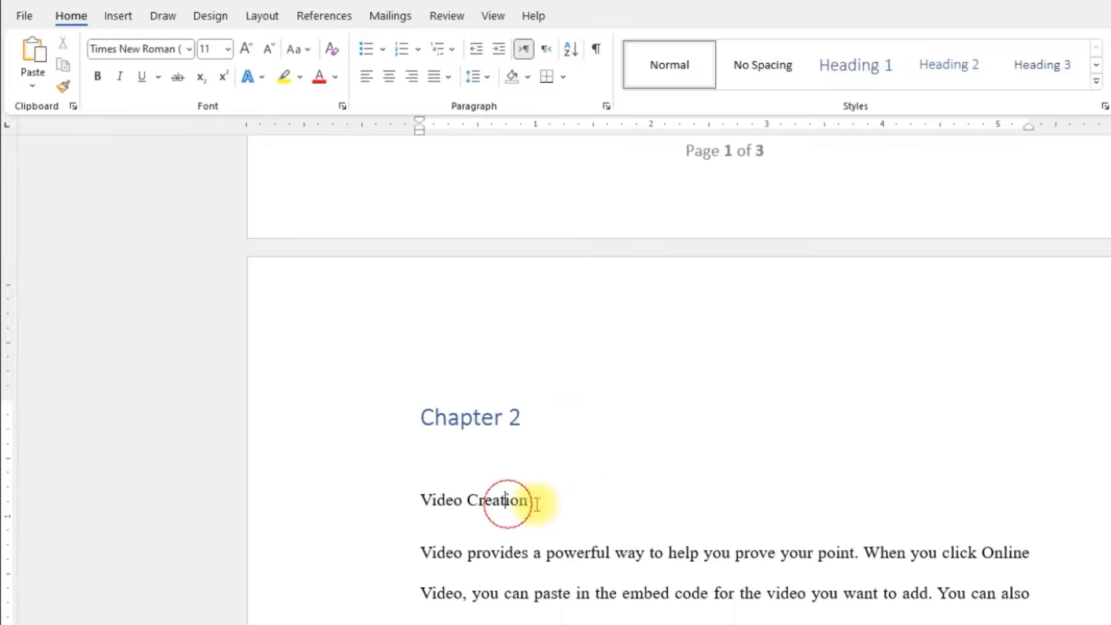
{"action": "left_click", "coordinate": [947, 64]}
Step: Apply the Heading 2 style to the "Video Benefits" section title in Chapter 2
{"action": "scroll", "coordinate": [899, 479], "scroll_direction": "down", "scroll_amount": 14}
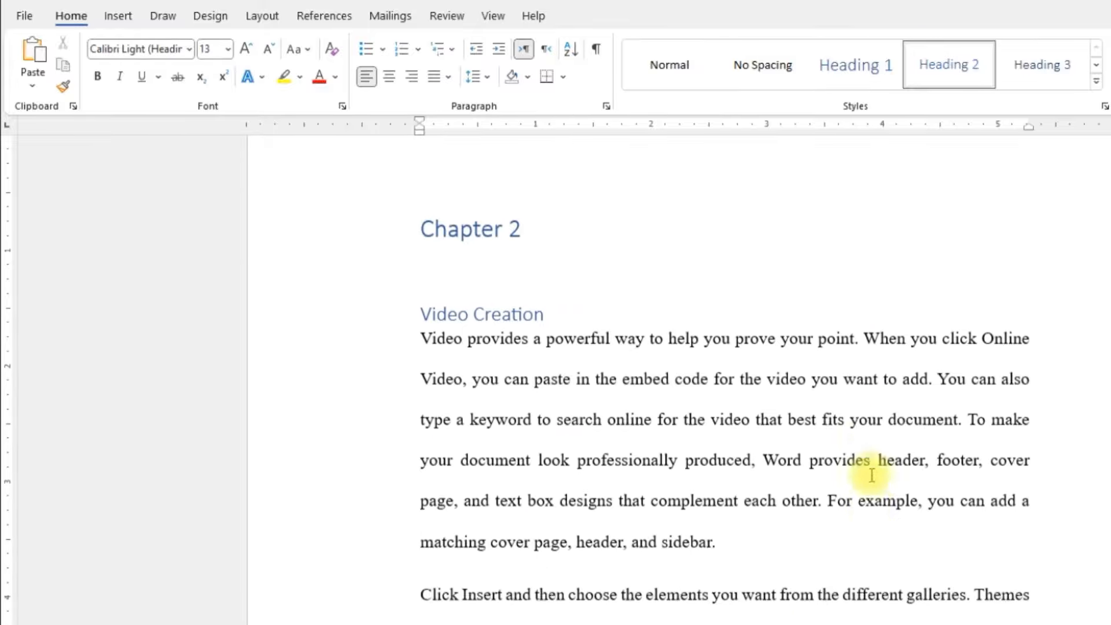
{"action": "scroll", "coordinate": [869, 476], "scroll_direction": "down", "scroll_amount": 8}
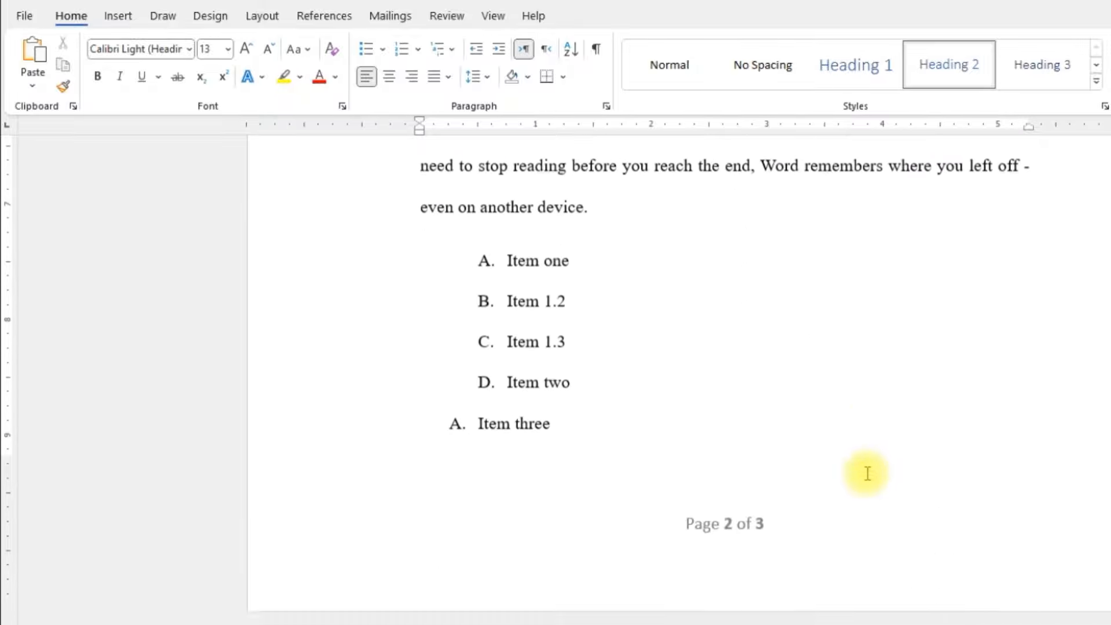
{"action": "left_click", "coordinate": [495, 570]}
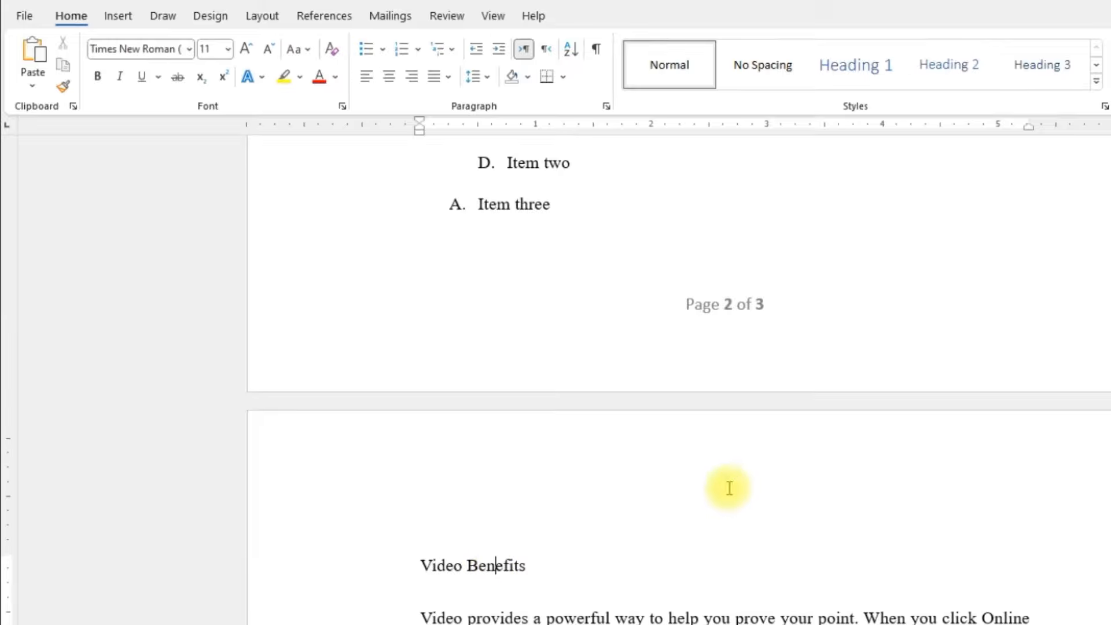
{"action": "left_click", "coordinate": [951, 84]}
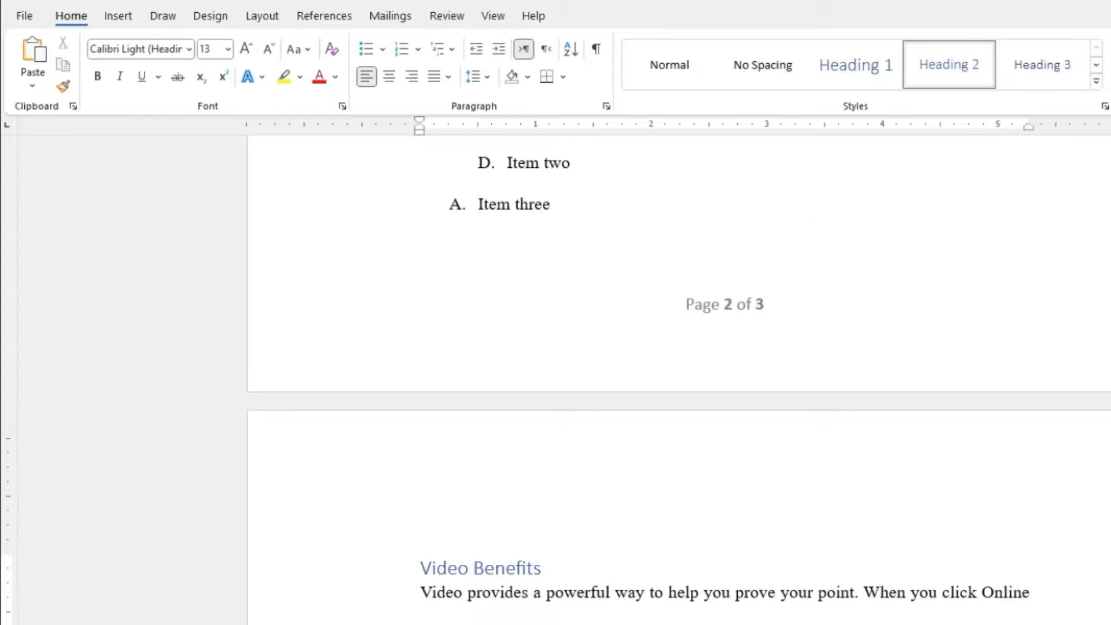
Step: Insert a page break before the "Chapter 1" heading to make a blank page after the cover page
{"action": "scroll", "coordinate": [677, 376], "scroll_direction": "up", "scroll_amount": 20}
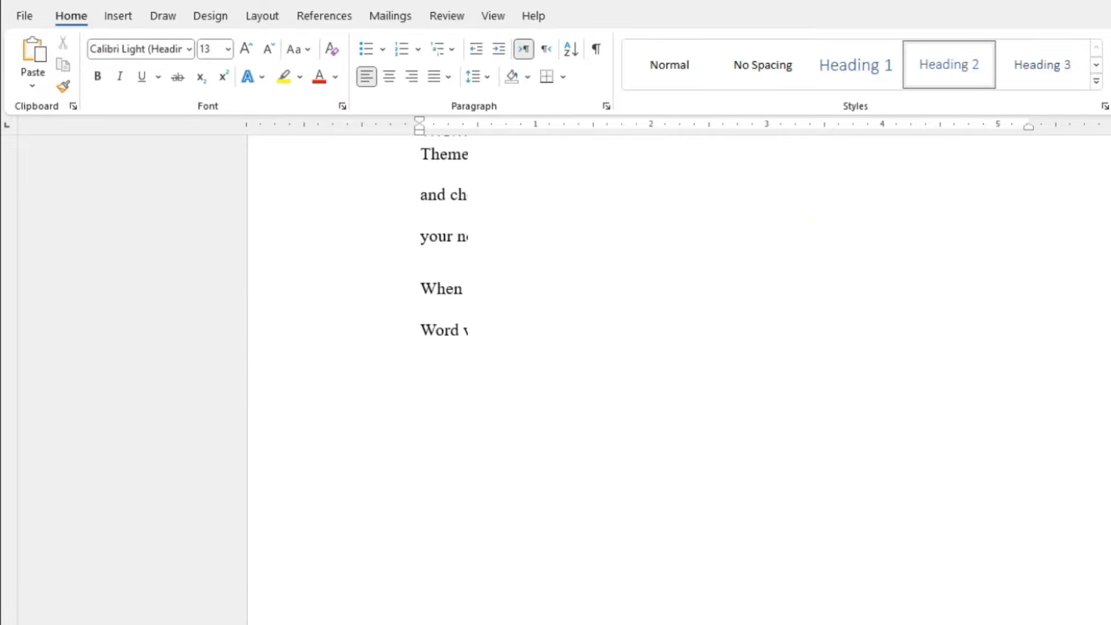
{"action": "scroll", "coordinate": [678, 376], "scroll_direction": "up", "scroll_amount": 8}
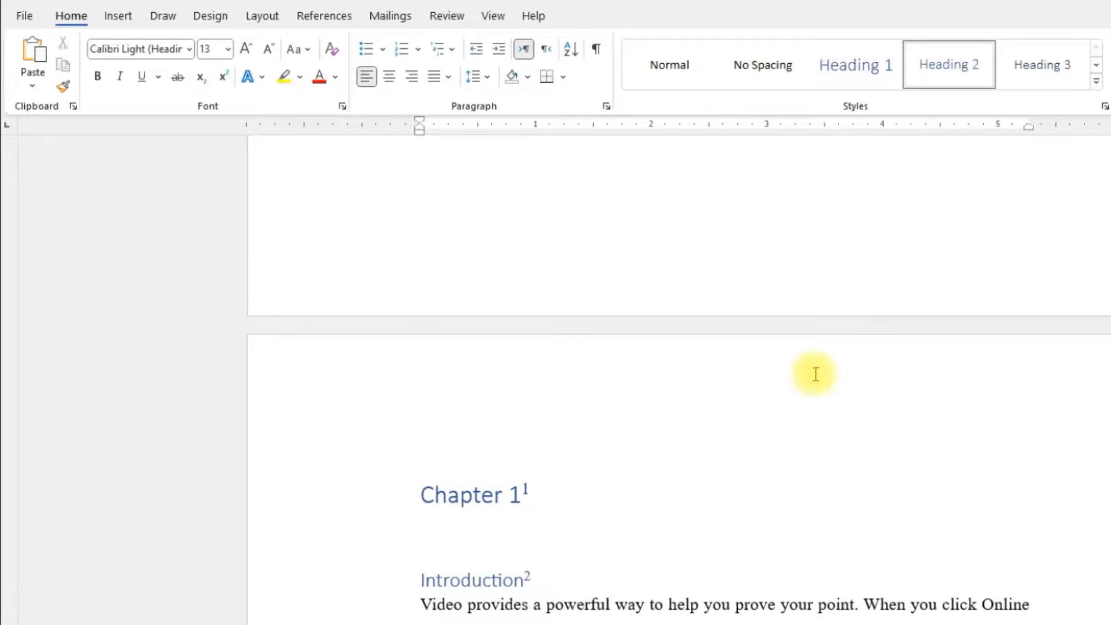
{"action": "scroll", "coordinate": [546, 510], "scroll_direction": "up", "scroll_amount": 3}
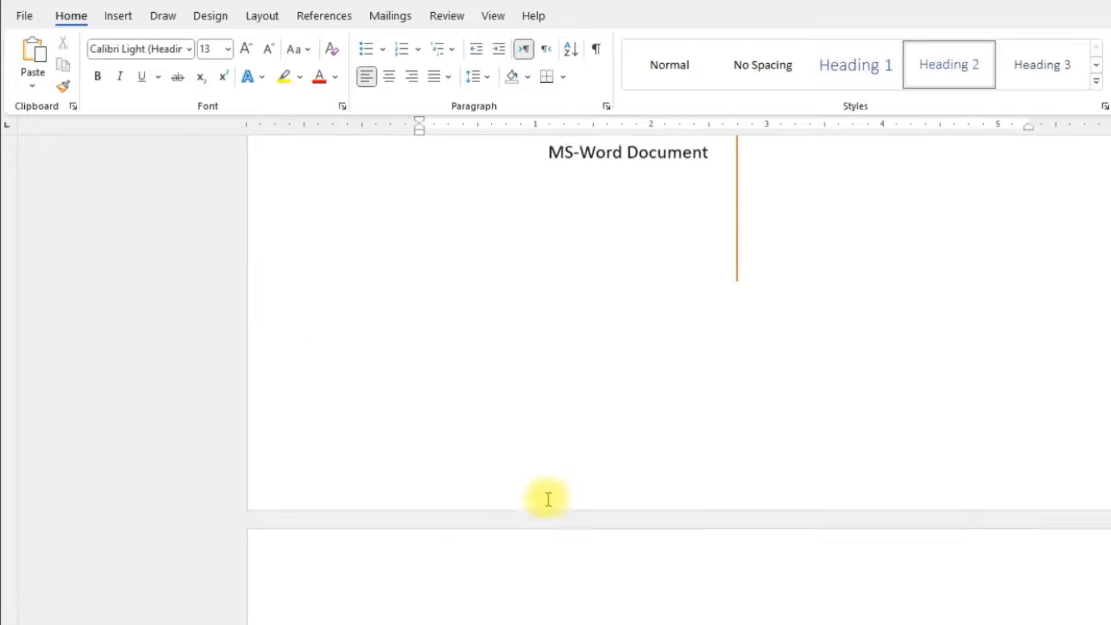
{"action": "scroll", "coordinate": [547, 497], "scroll_direction": "up", "scroll_amount": 6}
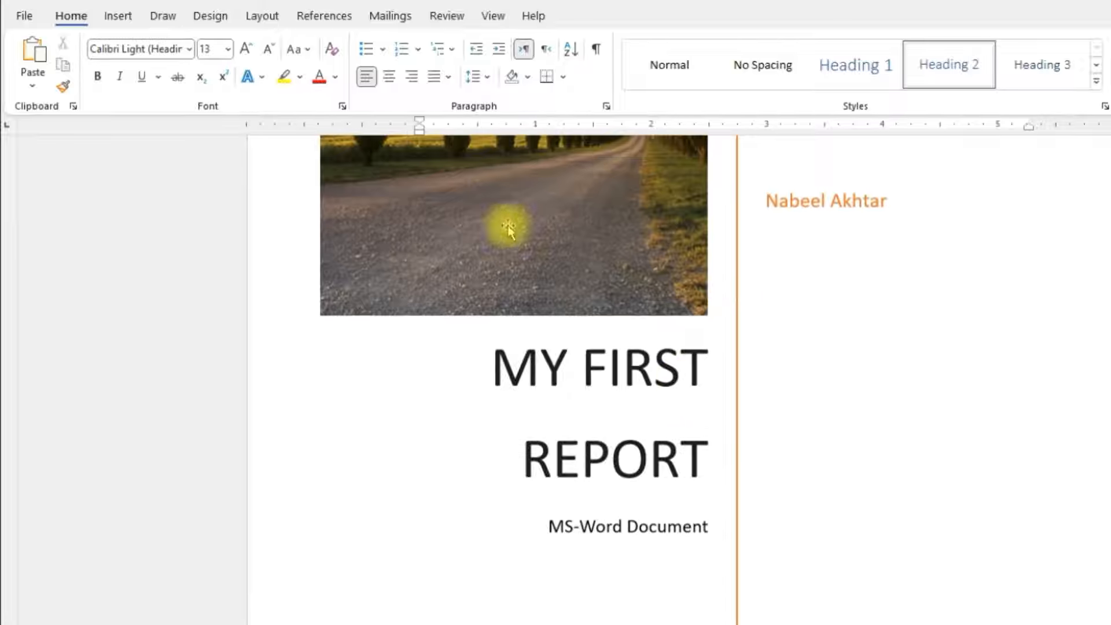
{"action": "scroll", "coordinate": [598, 591], "scroll_direction": "down", "scroll_amount": 8}
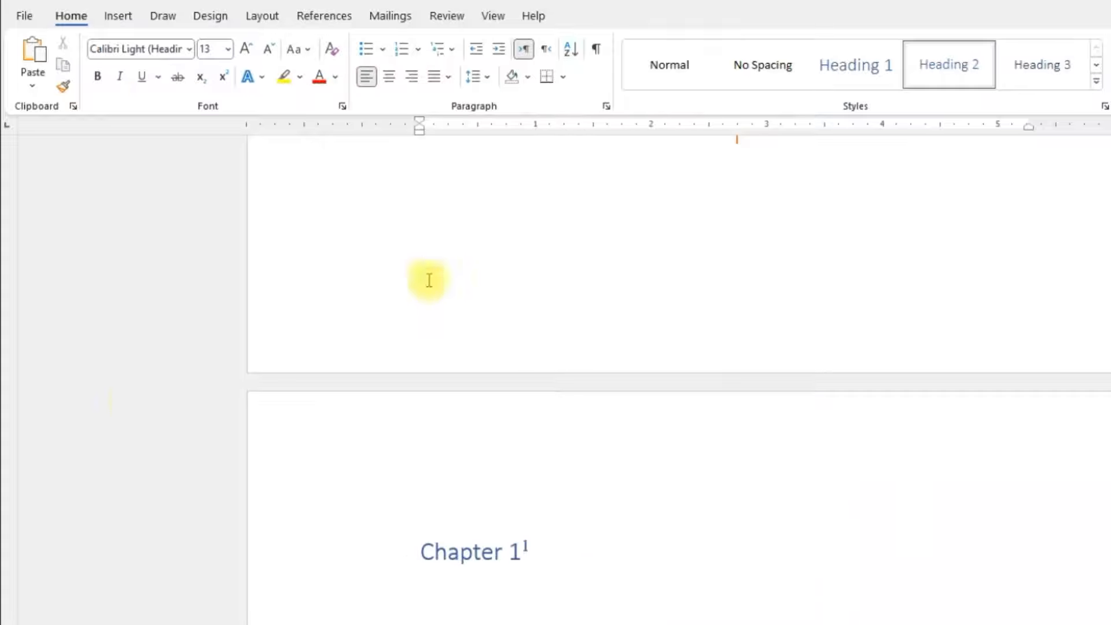
{"action": "scroll", "coordinate": [471, 555], "scroll_direction": "down", "scroll_amount": 2}
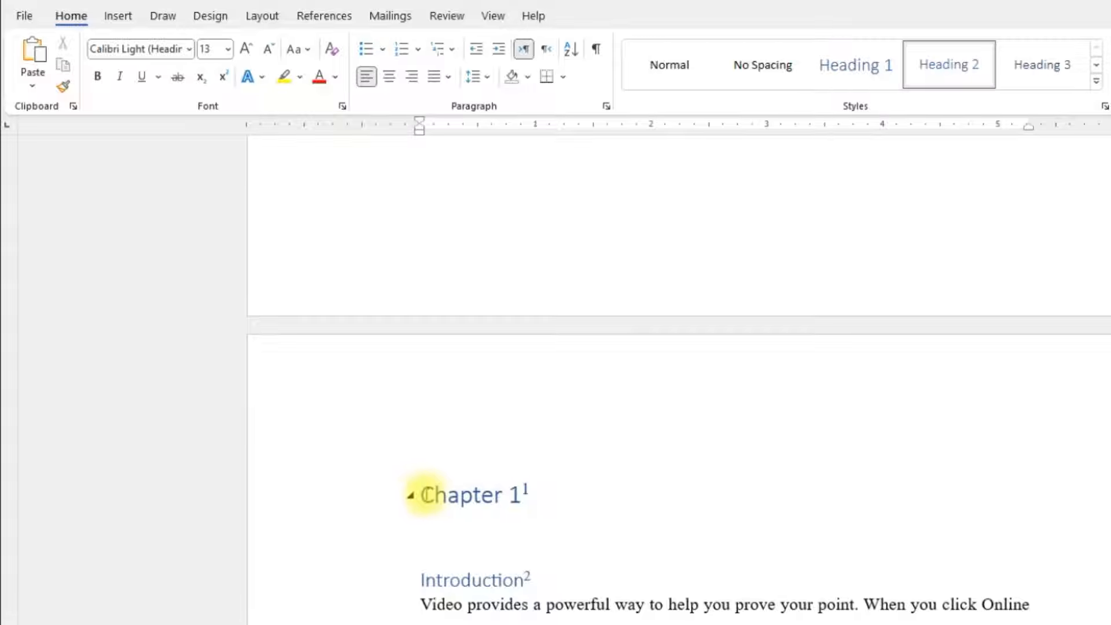
{"action": "left_click", "coordinate": [420, 499]}
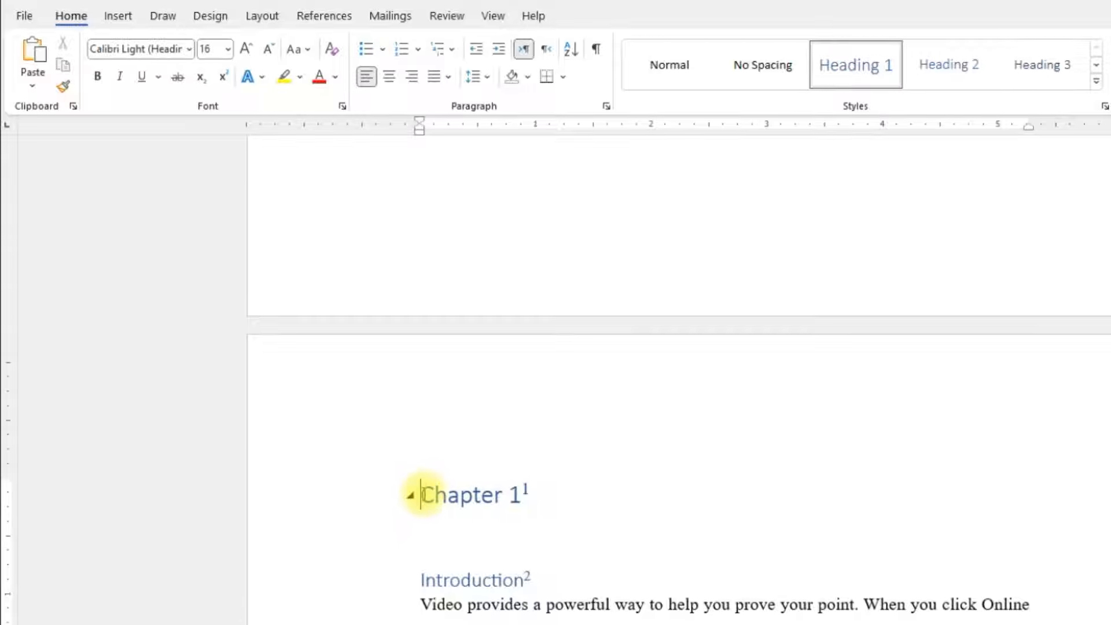
{"action": "left_click", "coordinate": [131, 20]}
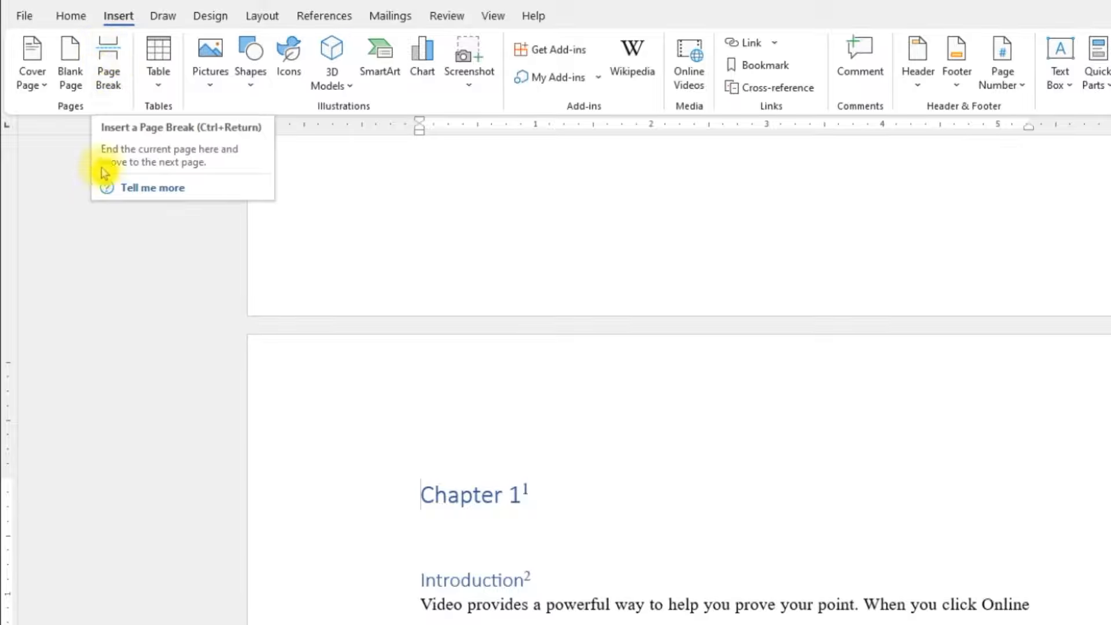
{"action": "left_click", "coordinate": [108, 56]}
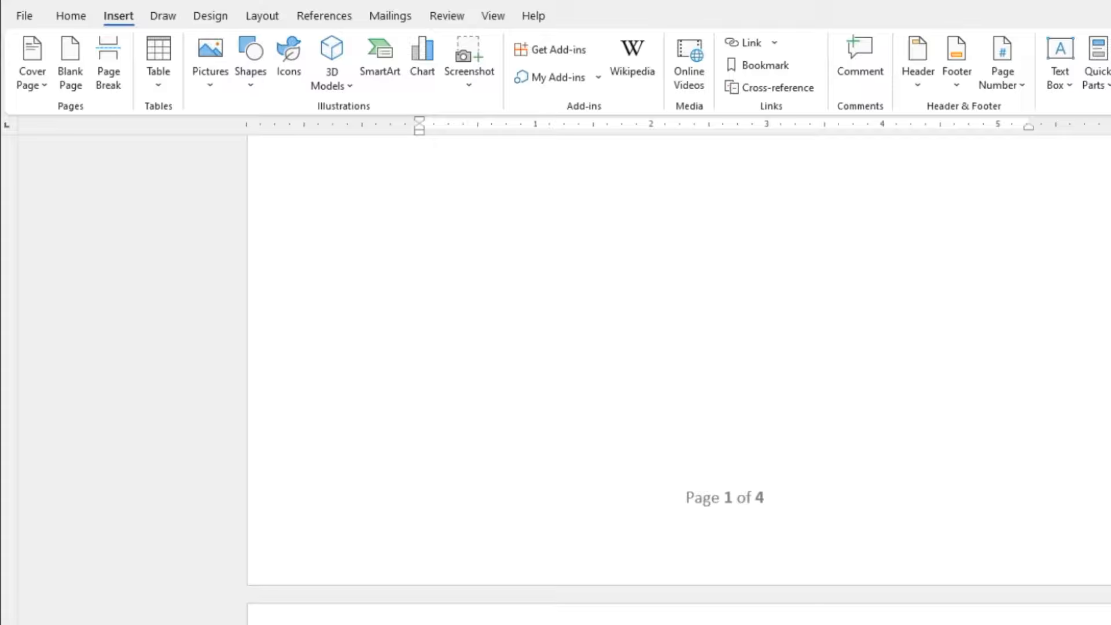
{"action": "scroll", "coordinate": [679, 376], "scroll_direction": "up", "scroll_amount": 3}
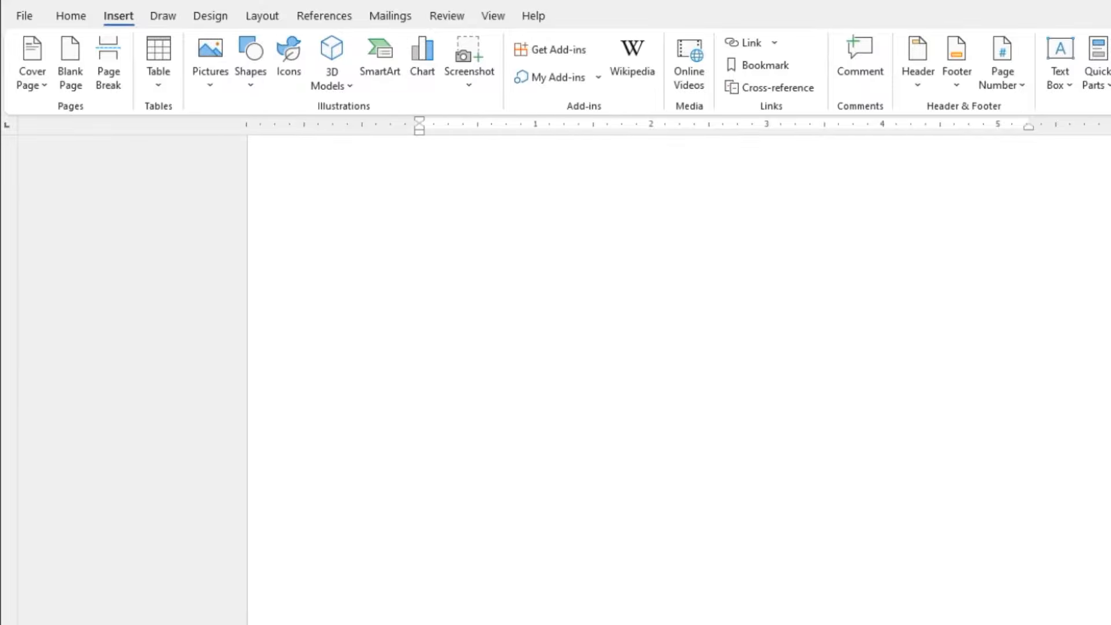
{"action": "scroll", "coordinate": [679, 376], "scroll_direction": "up", "scroll_amount": 2}
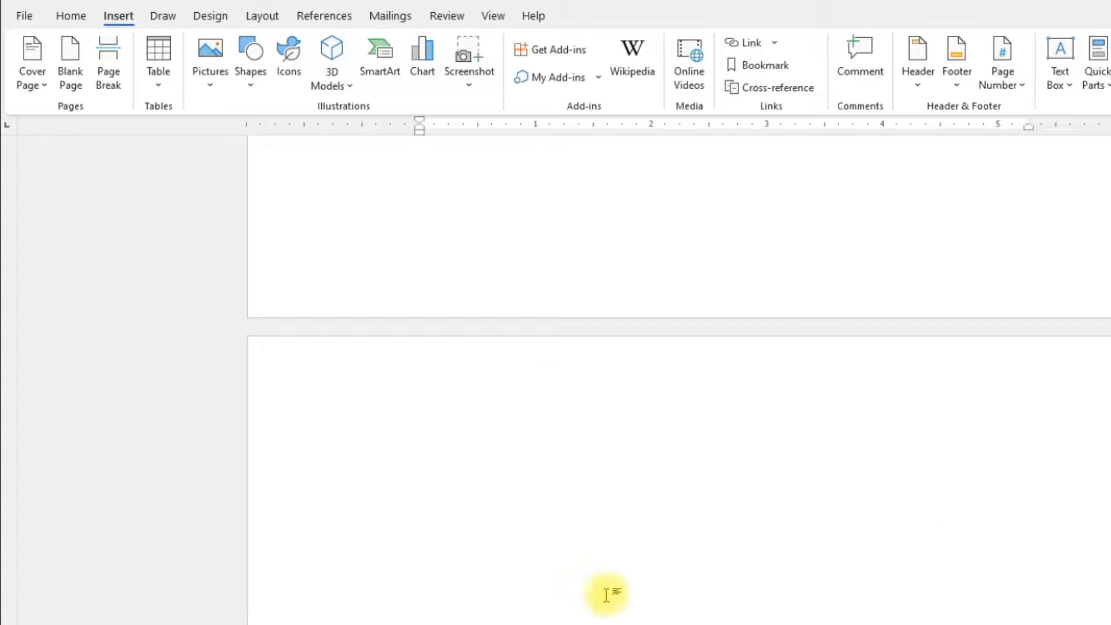
Step: Insert an Automatic Table 1 table of contents on the blank page after the cover page
{"action": "scroll", "coordinate": [717, 526], "scroll_direction": "down", "scroll_amount": 3}
{"action": "scroll", "coordinate": [735, 451], "scroll_direction": "down", "scroll_amount": 1}
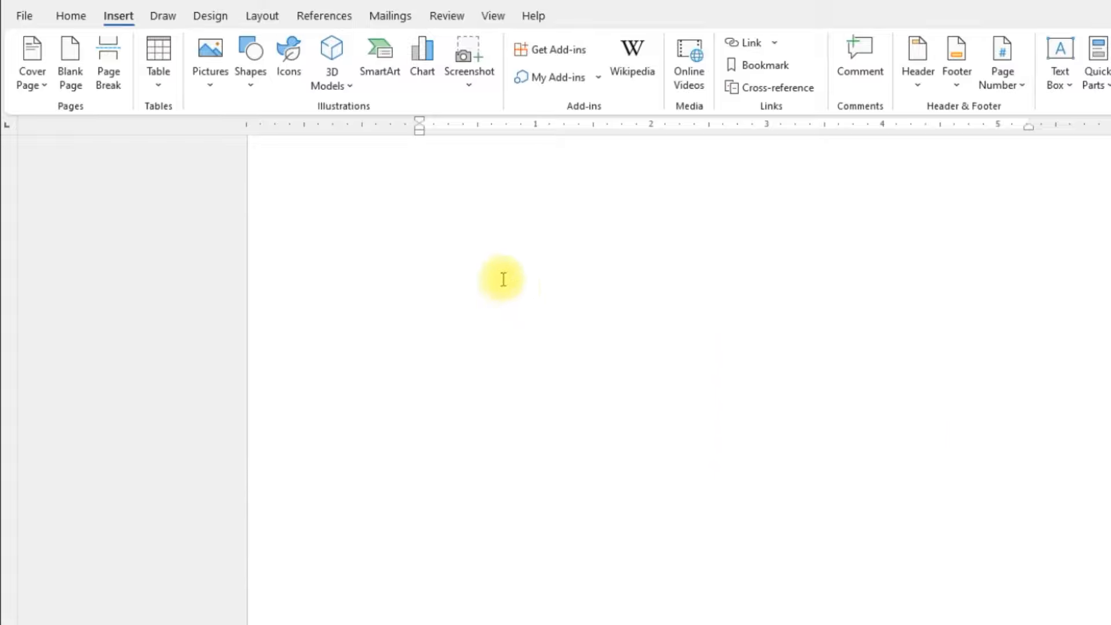
{"action": "scroll", "coordinate": [530, 315], "scroll_direction": "up", "scroll_amount": 2}
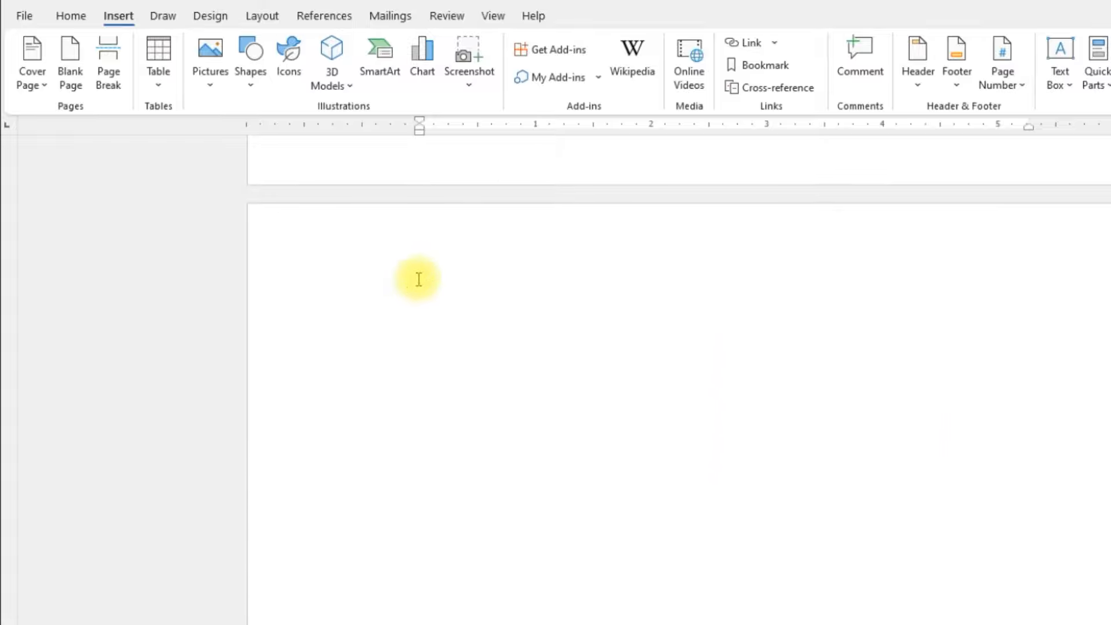
{"action": "left_click", "coordinate": [417, 279]}
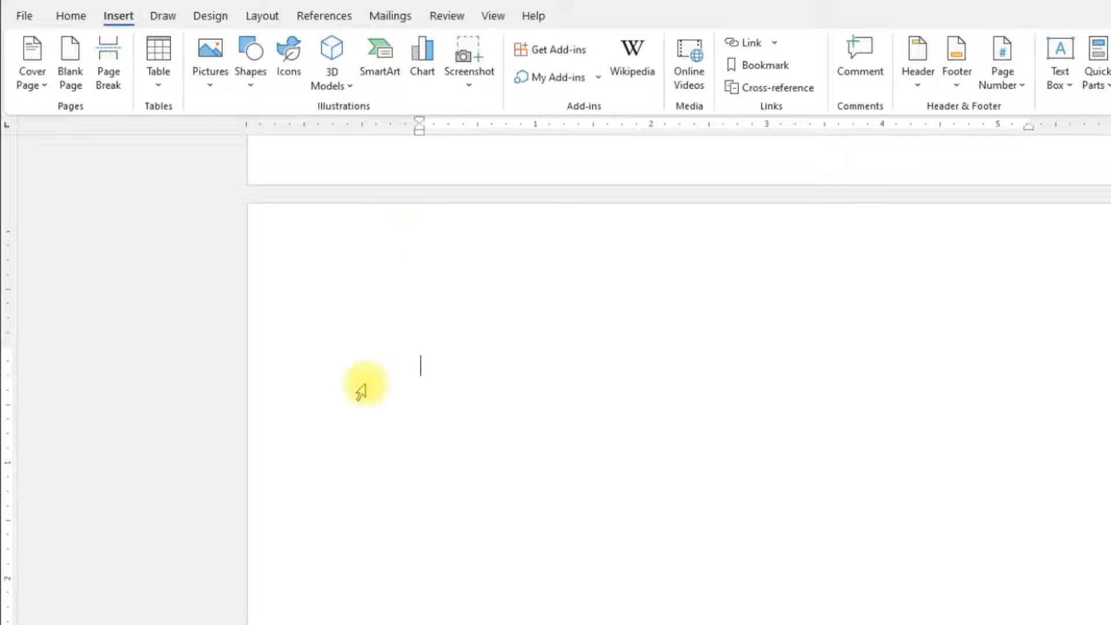
{"action": "left_click", "coordinate": [322, 17]}
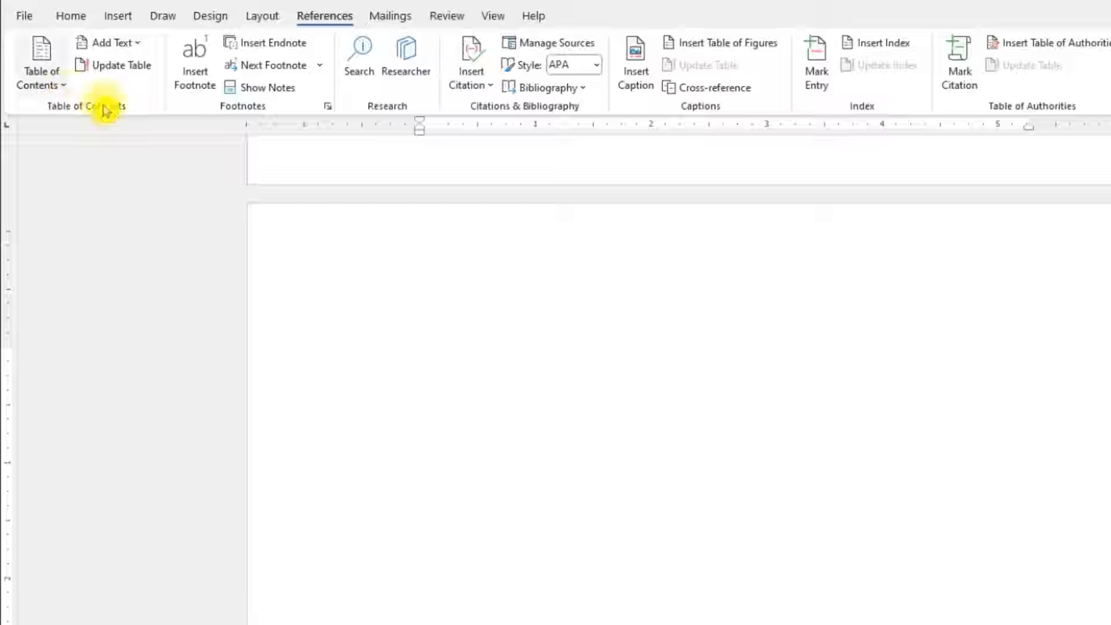
{"action": "left_click", "coordinate": [63, 86]}
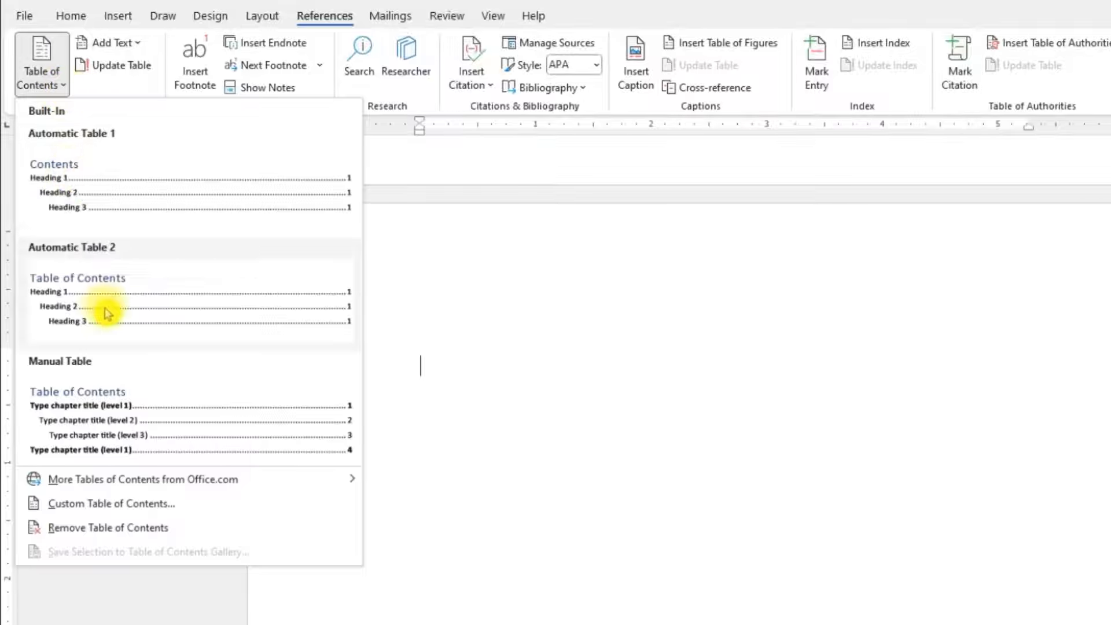
{"action": "left_click", "coordinate": [104, 201]}
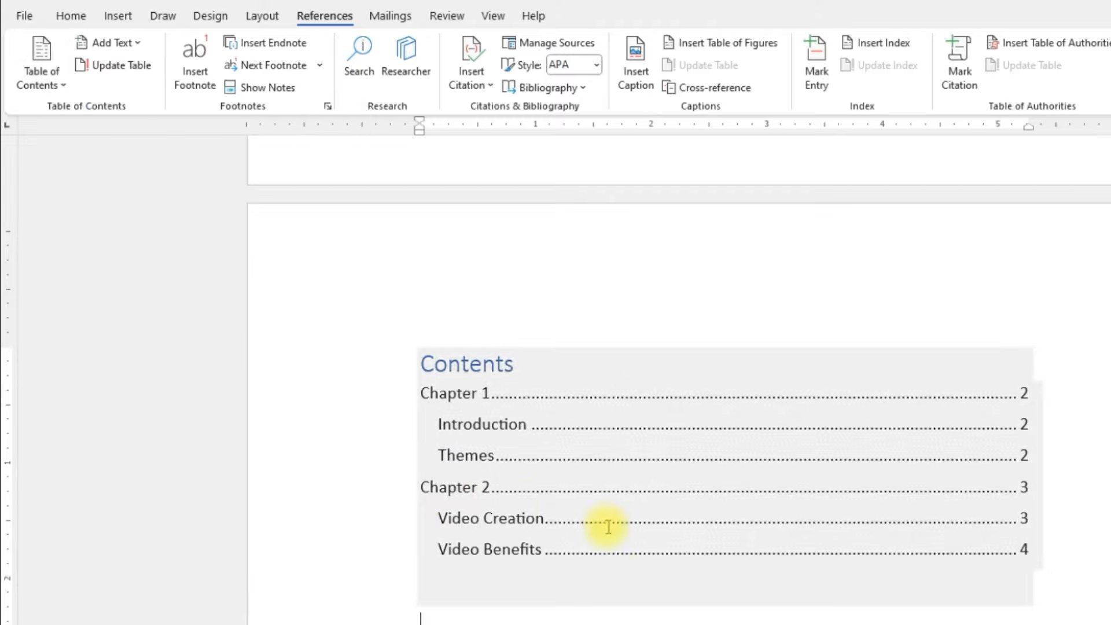
{"action": "left_click", "coordinate": [775, 542]}
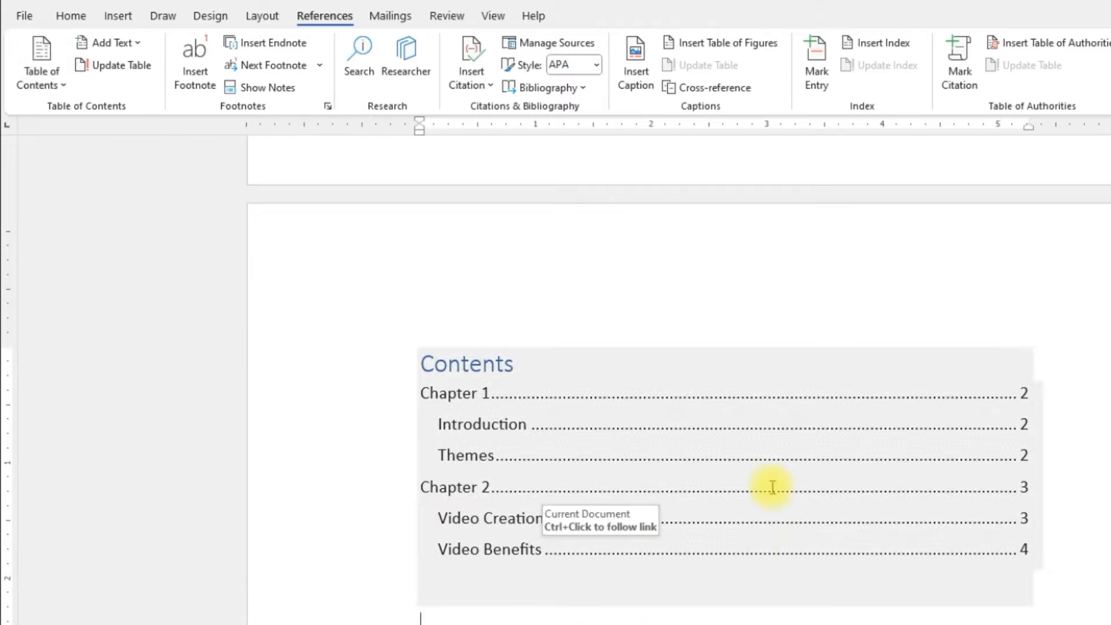
Step: Extend the "Chapter 1" heading to read "Chapter 1: How to make a professional looking document", keeping its footnote mark at the end
{"action": "scroll", "coordinate": [735, 519], "scroll_direction": "down", "scroll_amount": 3}
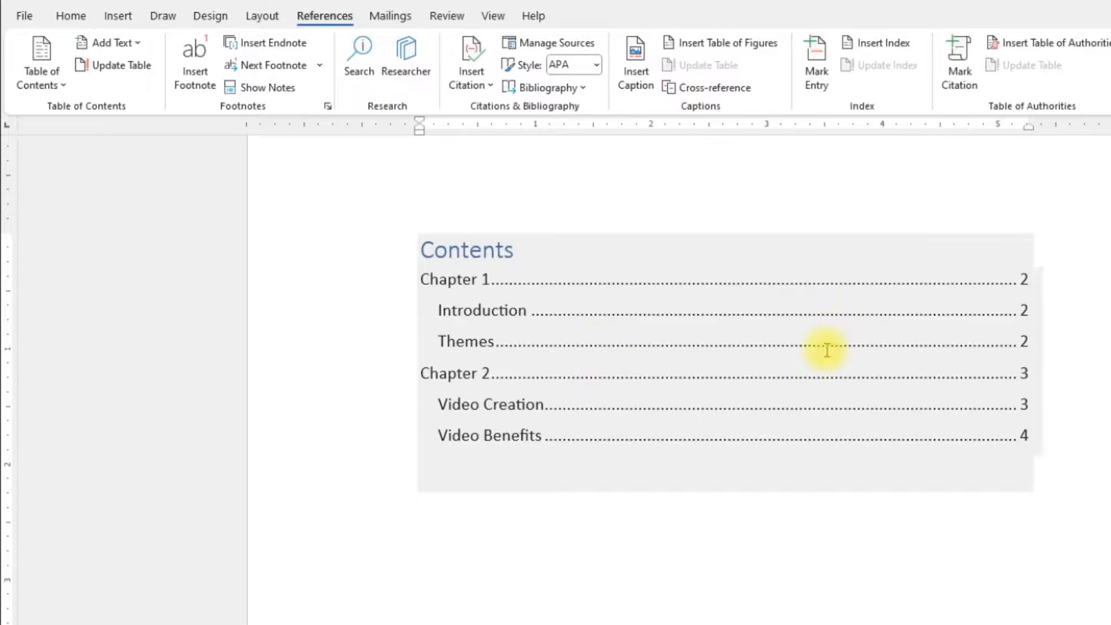
{"action": "scroll", "coordinate": [645, 363], "scroll_direction": "down", "scroll_amount": 5}
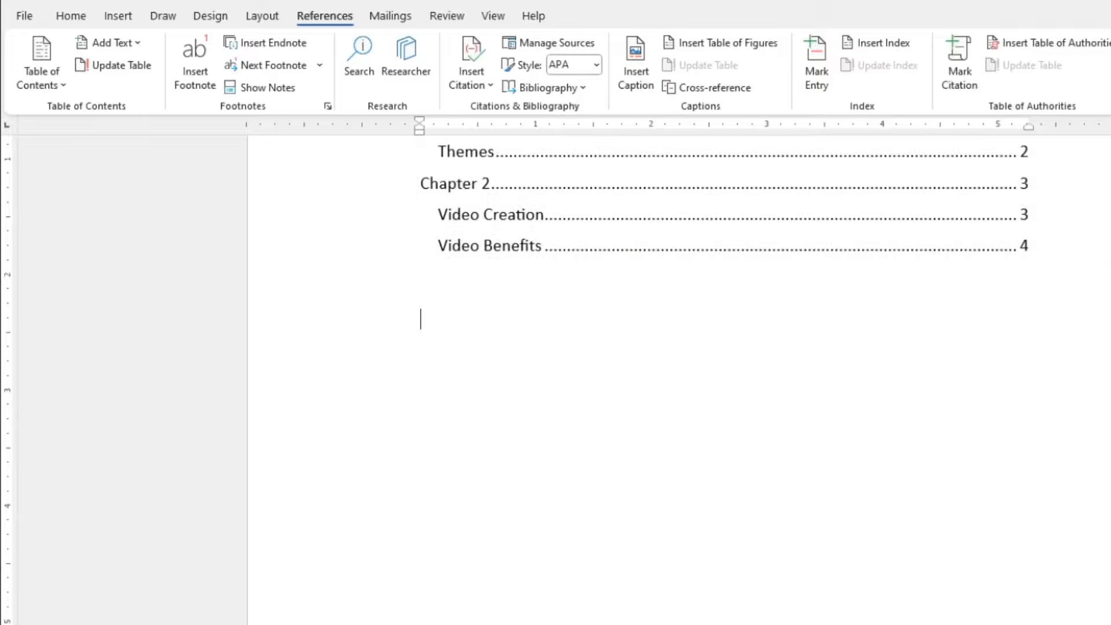
{"action": "scroll", "coordinate": [645, 376], "scroll_direction": "down", "scroll_amount": 17}
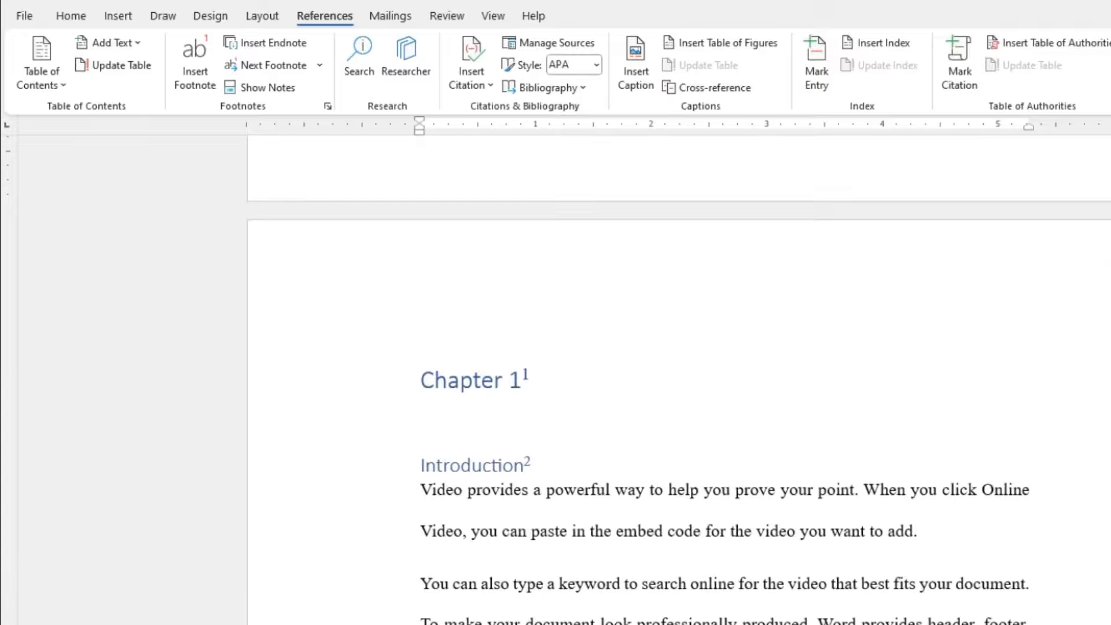
{"action": "scroll", "coordinate": [645, 376], "scroll_direction": "down", "scroll_amount": 1}
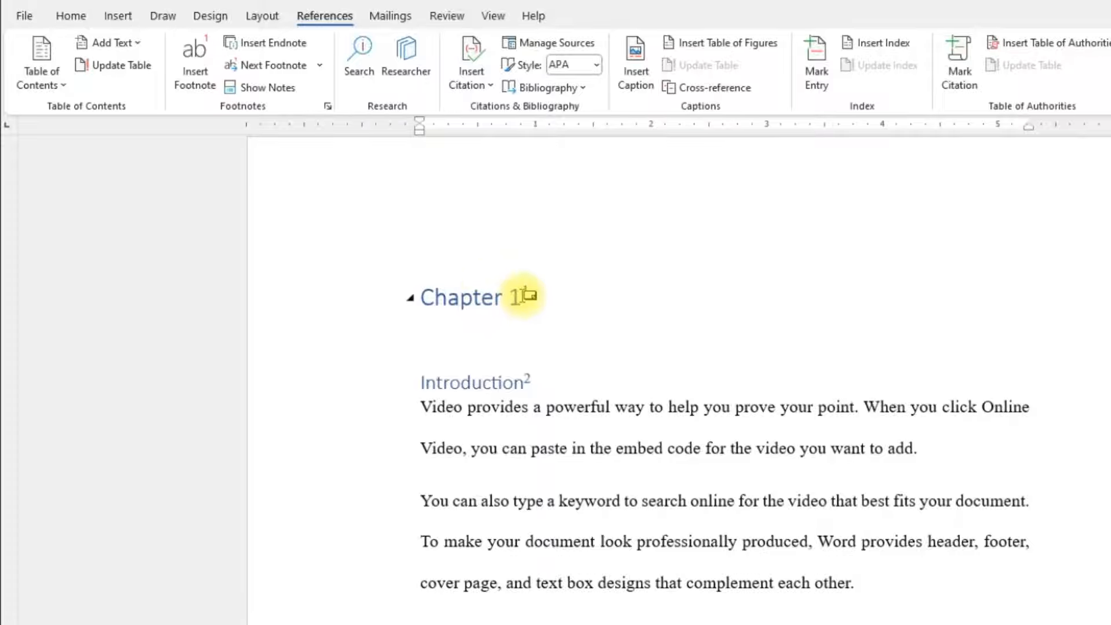
{"action": "left_click", "coordinate": [523, 297]}
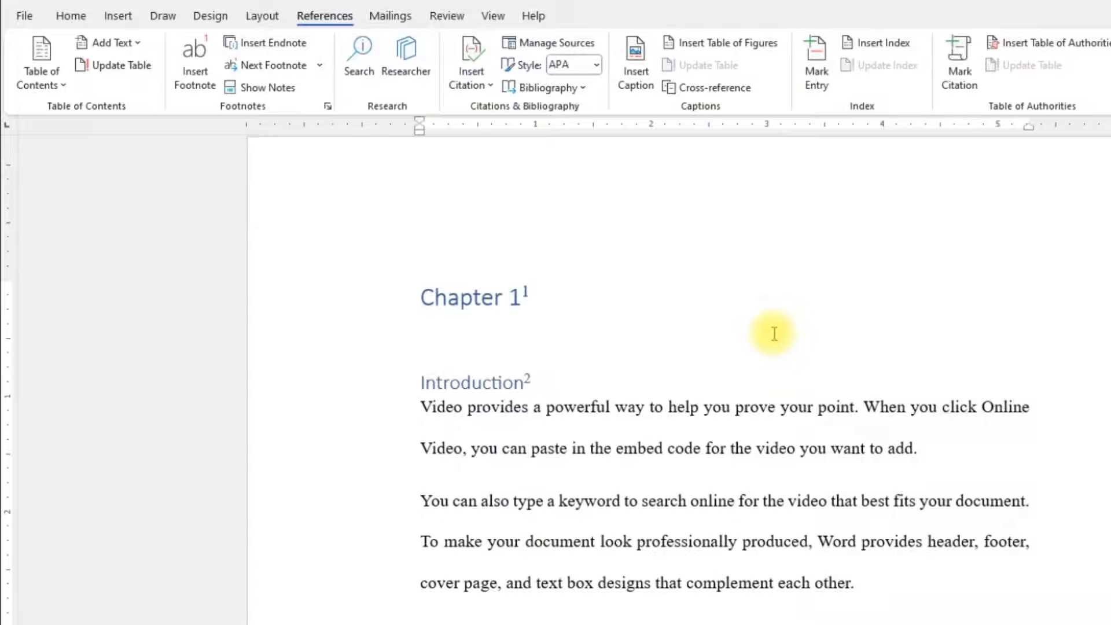
{"action": "type", "text": ": H"}
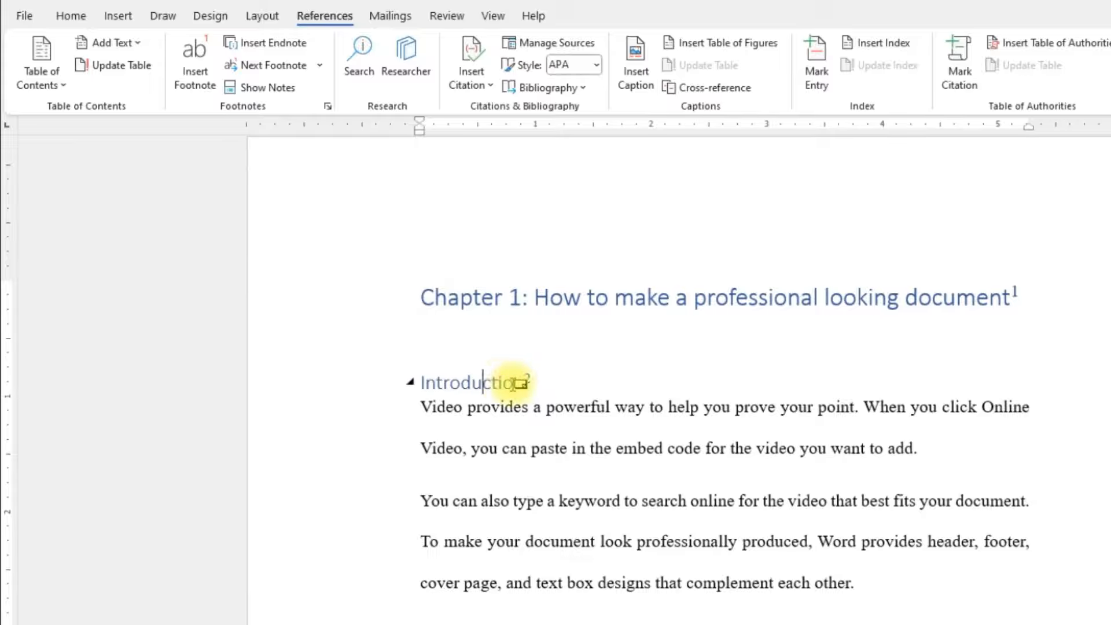
Step: Rename the "Introduction" heading to "Background" and the "Themes" heading to "Themes and design"
{"action": "left_click_drag", "start_coordinate": [525, 385], "coordinate": [432, 383]}
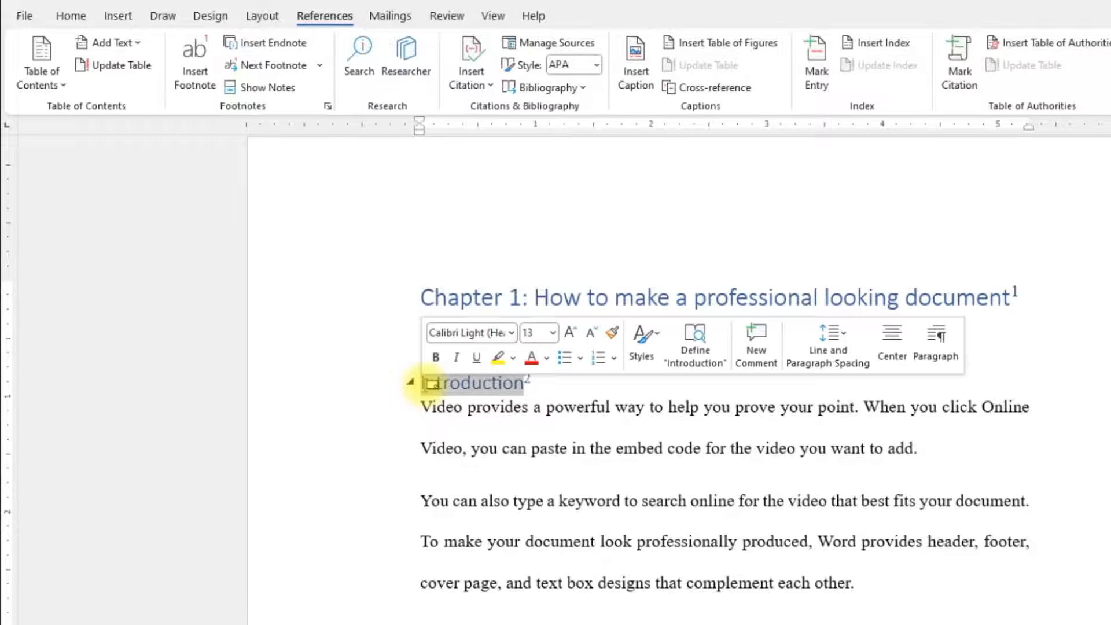
{"action": "type", "text": "Background²"}
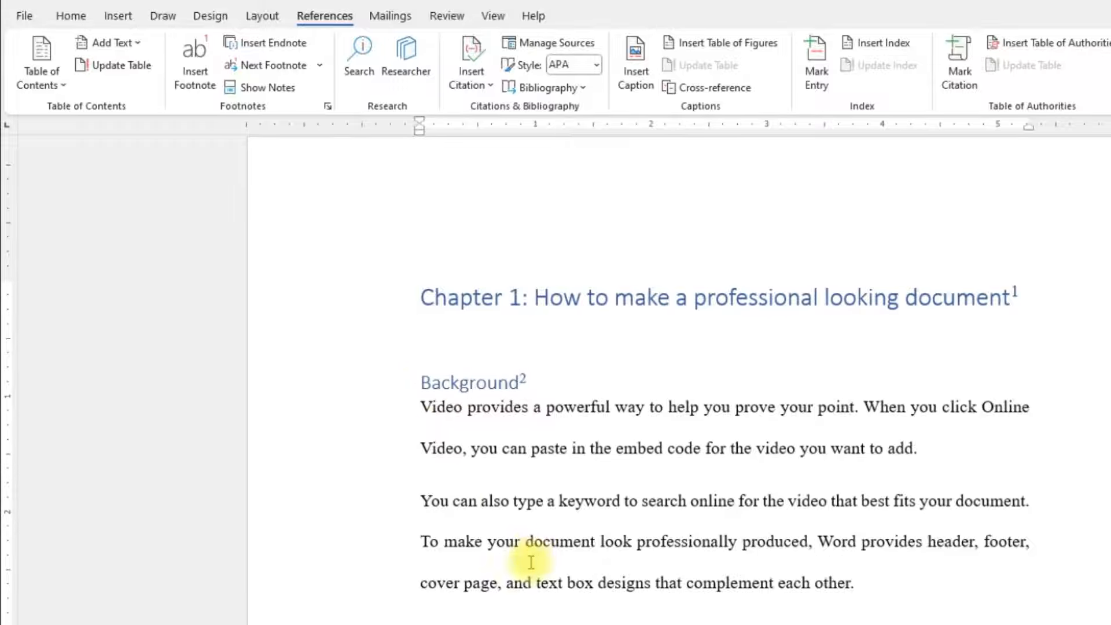
{"action": "scroll", "coordinate": [529, 561], "scroll_direction": "down", "scroll_amount": 4}
{"action": "left_click", "coordinate": [508, 558]}
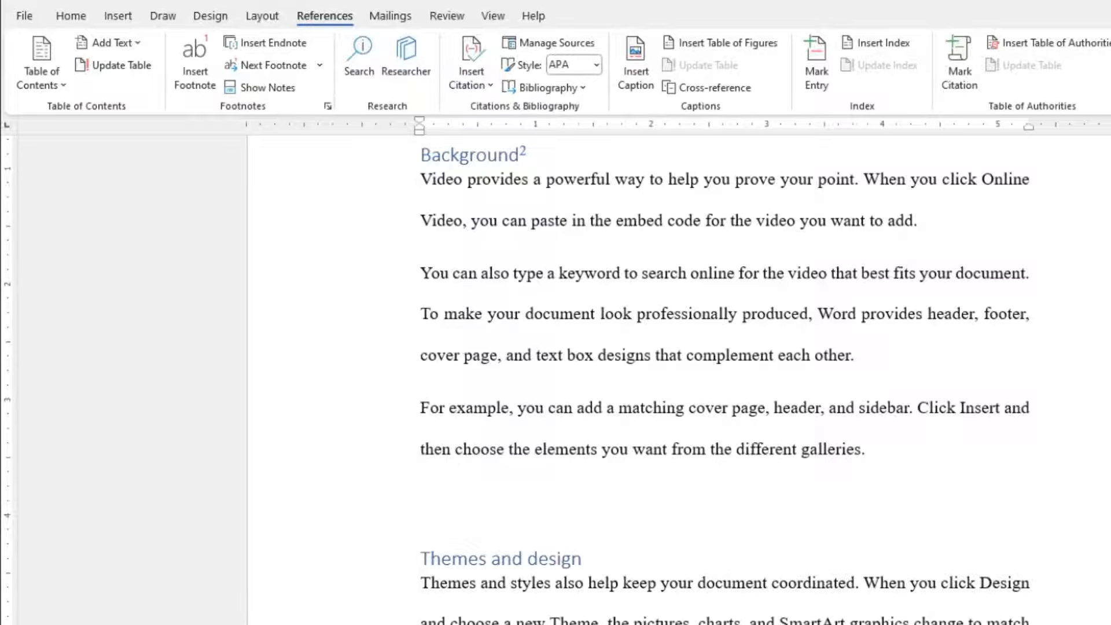
Step: Insert a page break on the empty line above the "Themes and design" heading
{"action": "scroll", "coordinate": [608, 571], "scroll_direction": "down", "scroll_amount": 2}
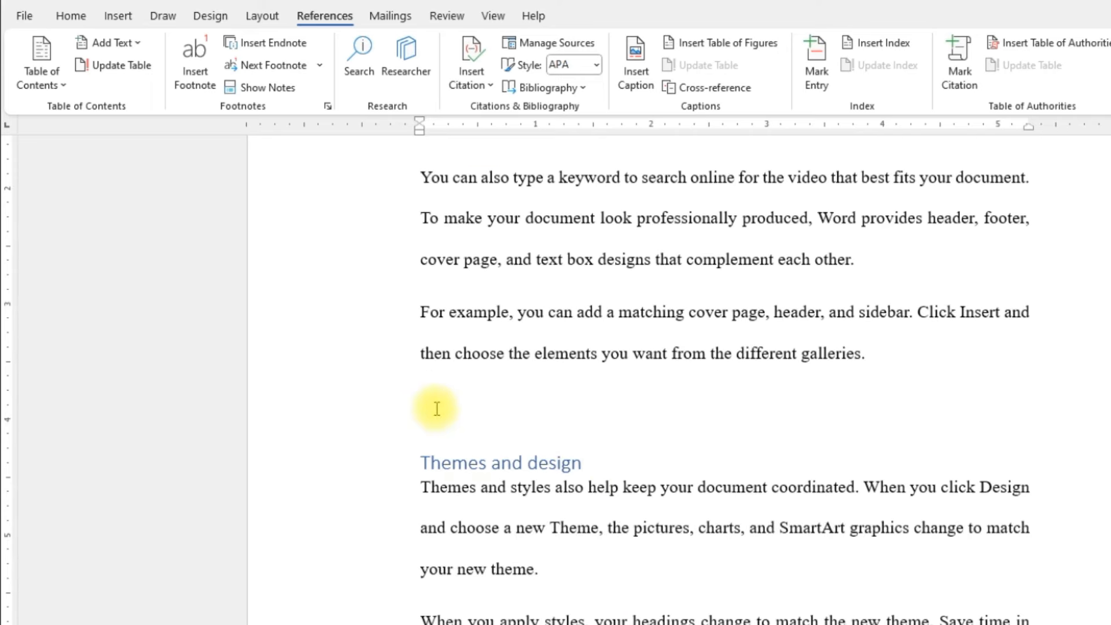
{"action": "left_click", "coordinate": [436, 408]}
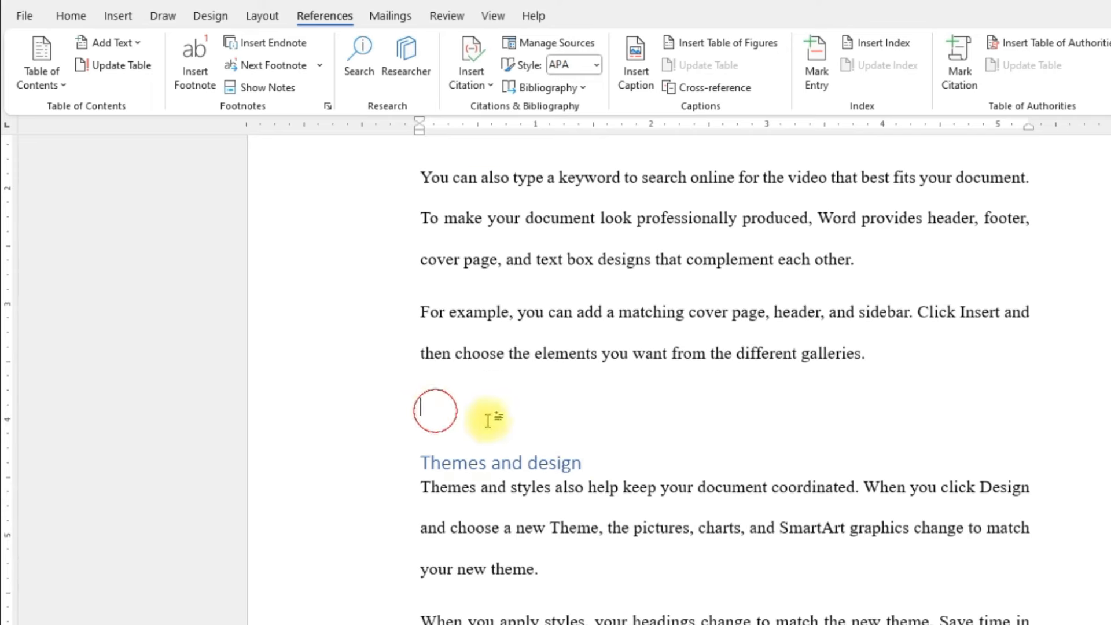
{"action": "left_click", "coordinate": [123, 22]}
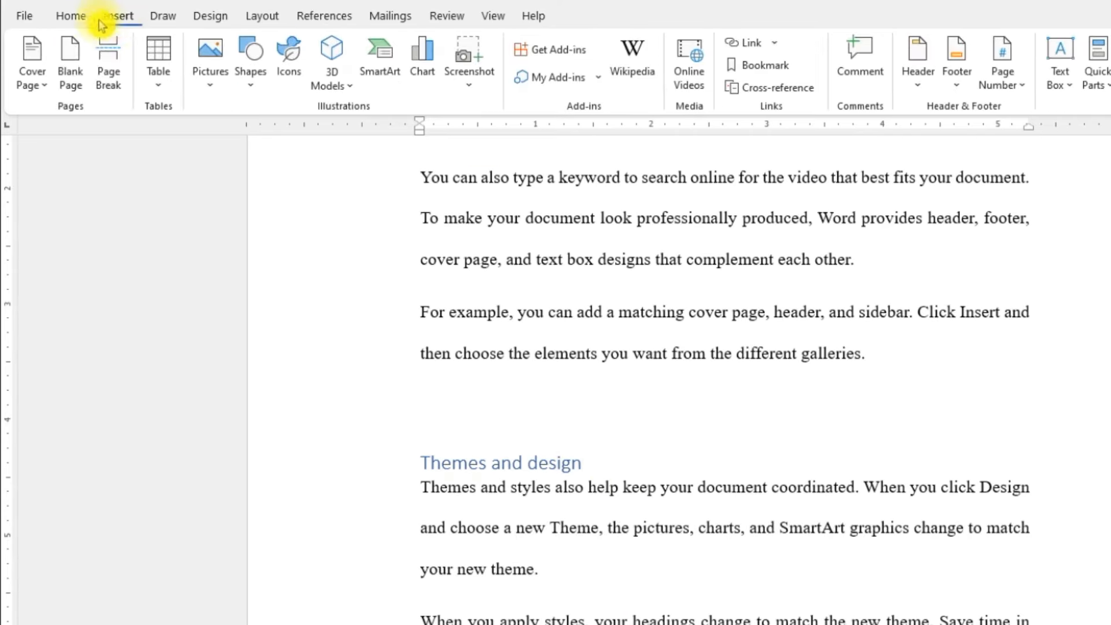
{"action": "left_click", "coordinate": [110, 58]}
{"action": "scroll", "coordinate": [570, 619], "scroll_direction": "down", "scroll_amount": 5}
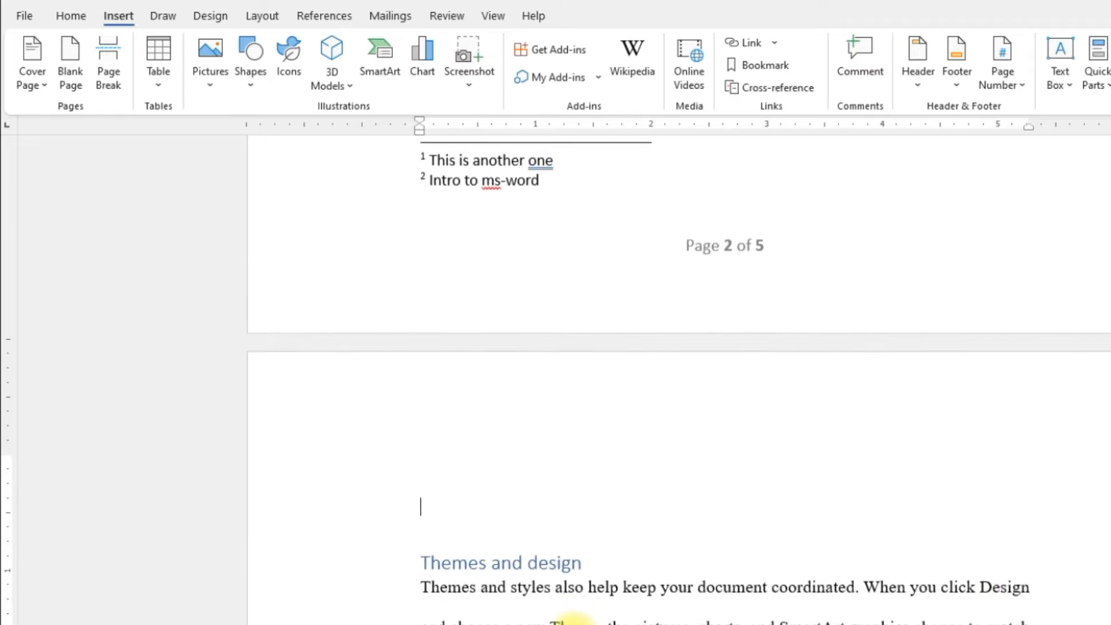
Step: Update the entire table of contents so it picks up the changed headings and page numbers
{"action": "scroll", "coordinate": [679, 381], "scroll_direction": "up", "scroll_amount": 20}
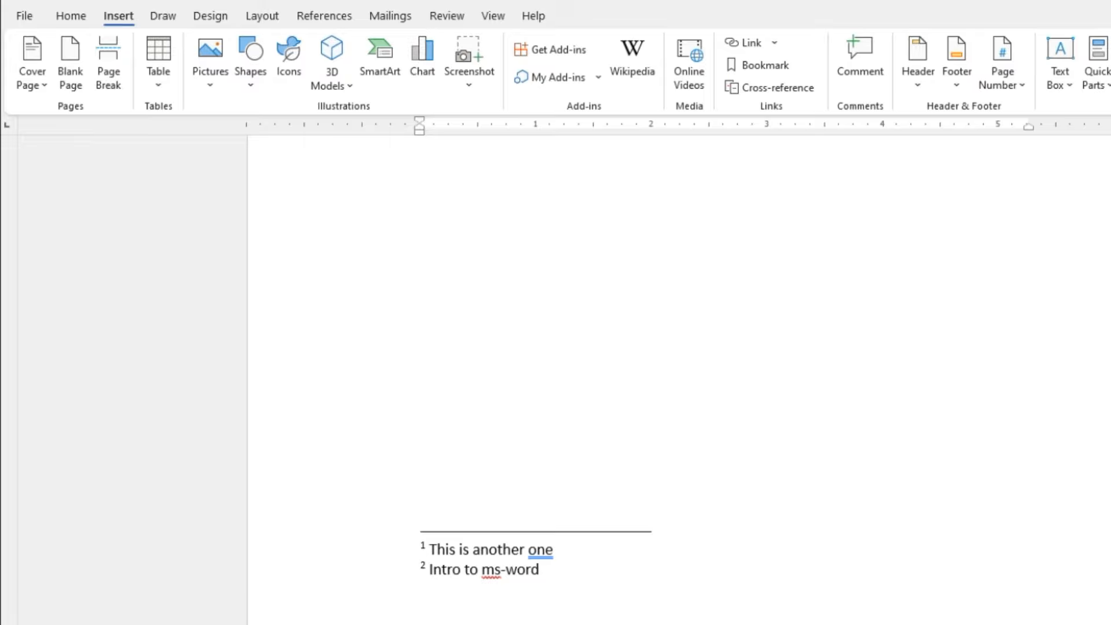
{"action": "scroll", "coordinate": [1021, 296], "scroll_direction": "down", "scroll_amount": 10}
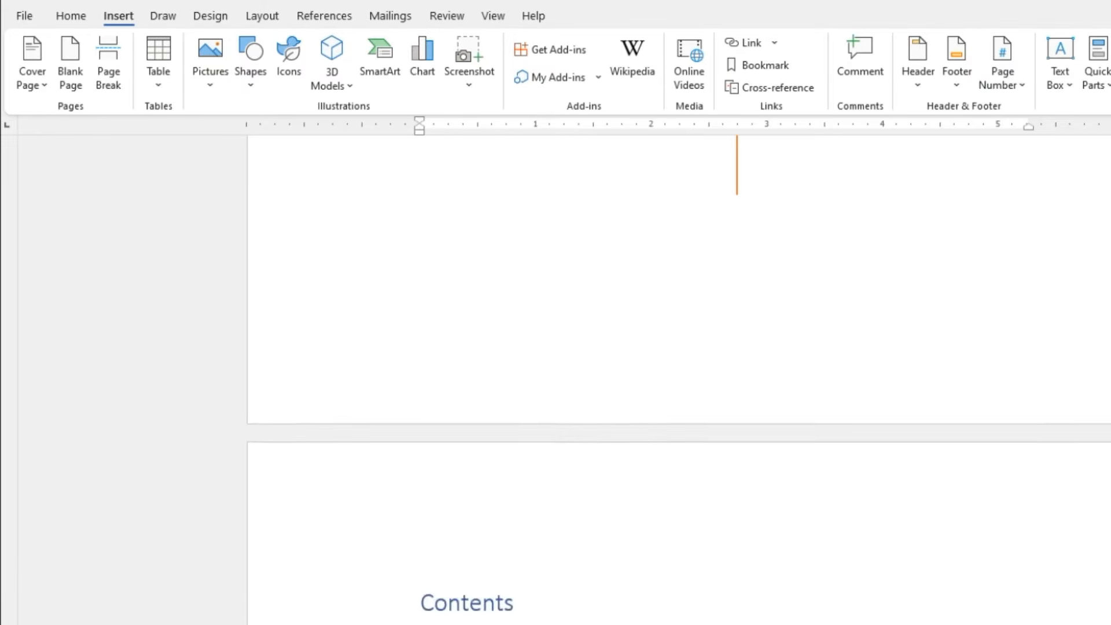
{"action": "left_click", "coordinate": [1022, 296]}
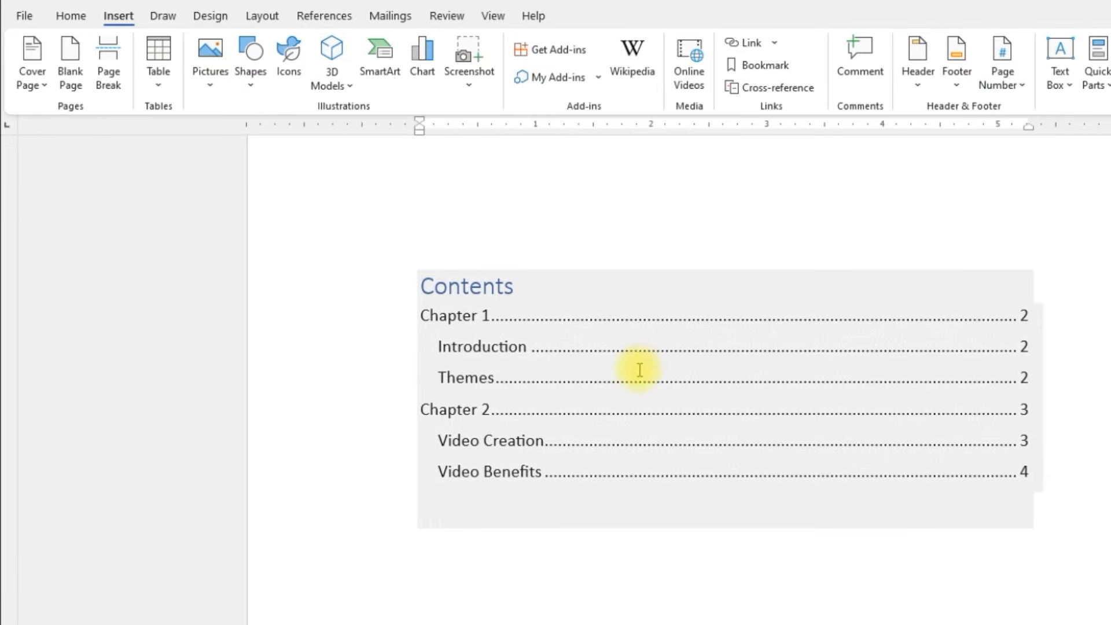
{"action": "left_click", "coordinate": [642, 349]}
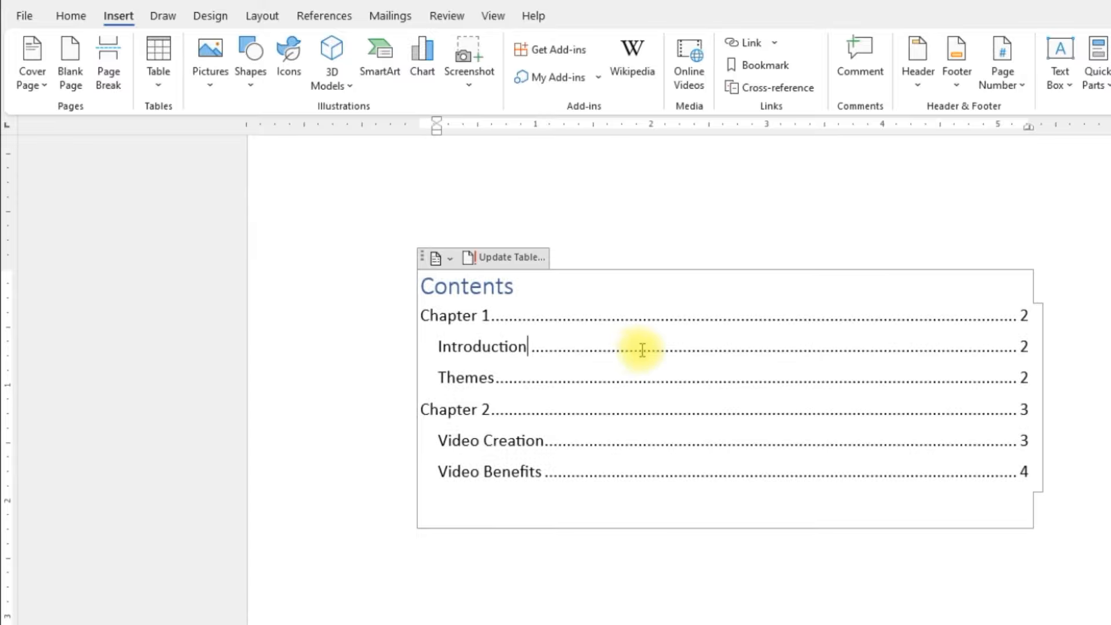
{"action": "left_click", "coordinate": [521, 260]}
{"action": "left_click_drag", "start_coordinate": [686, 332], "coordinate": [683, 219]}
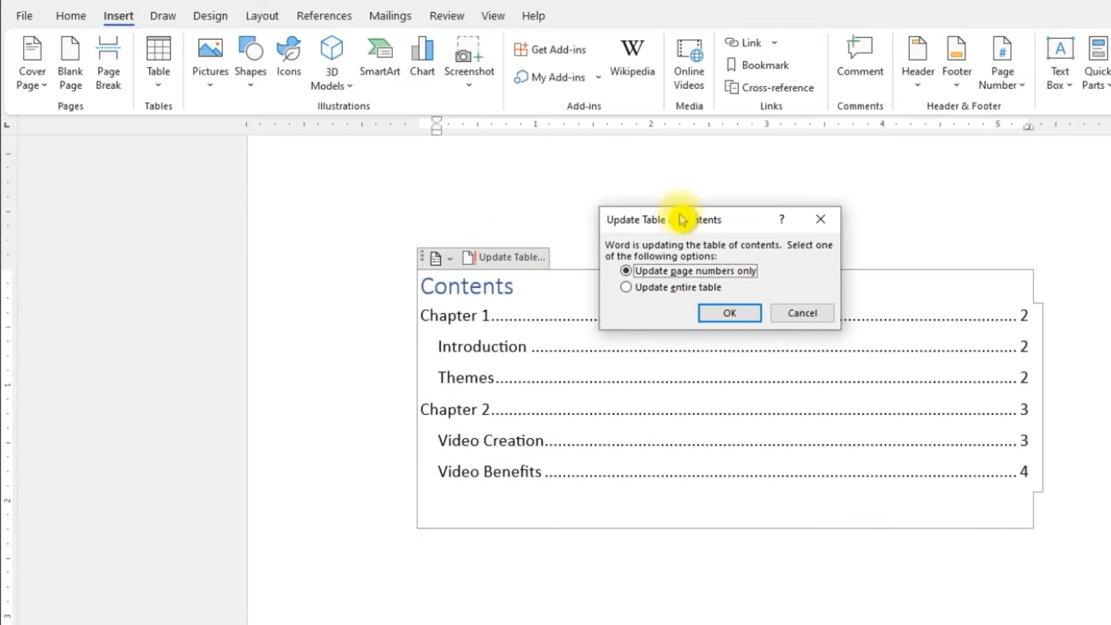
{"action": "left_click", "coordinate": [666, 287]}
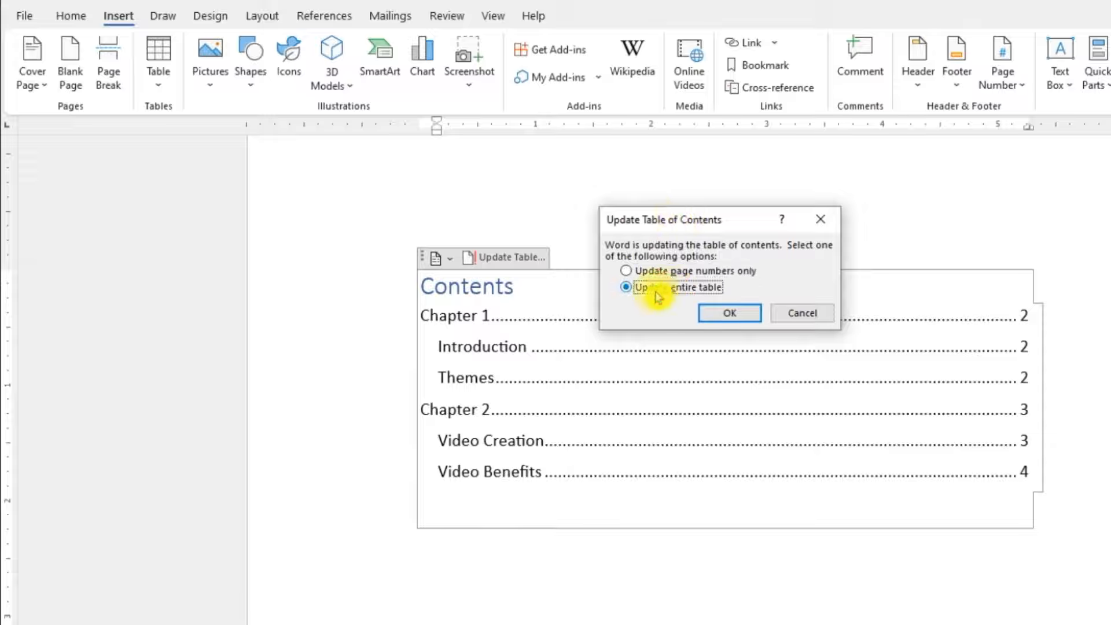
{"action": "left_click", "coordinate": [738, 314]}
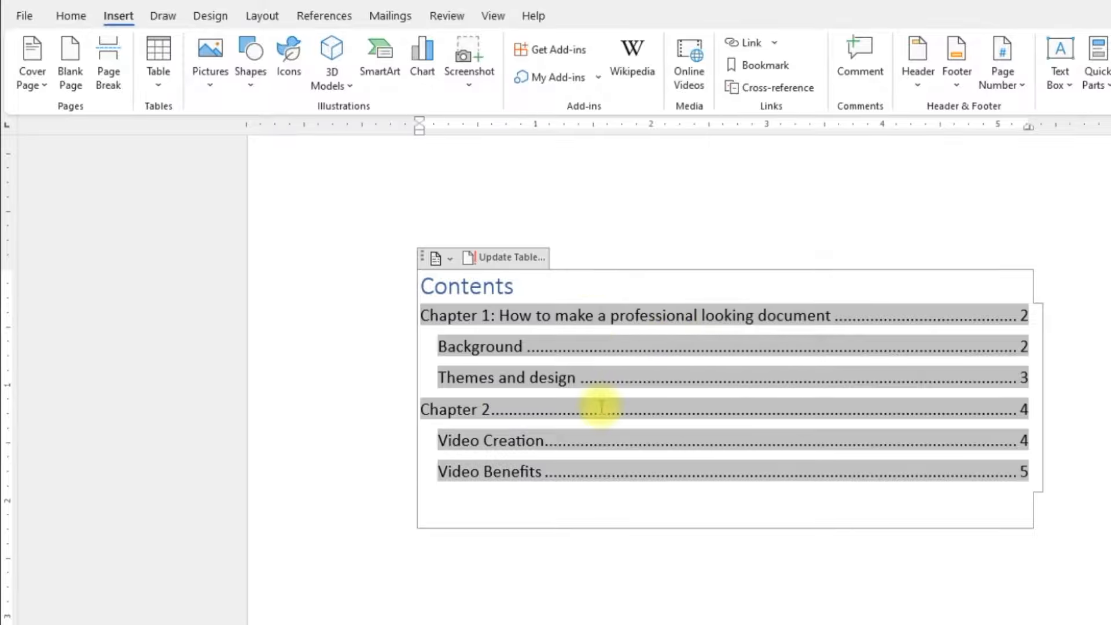
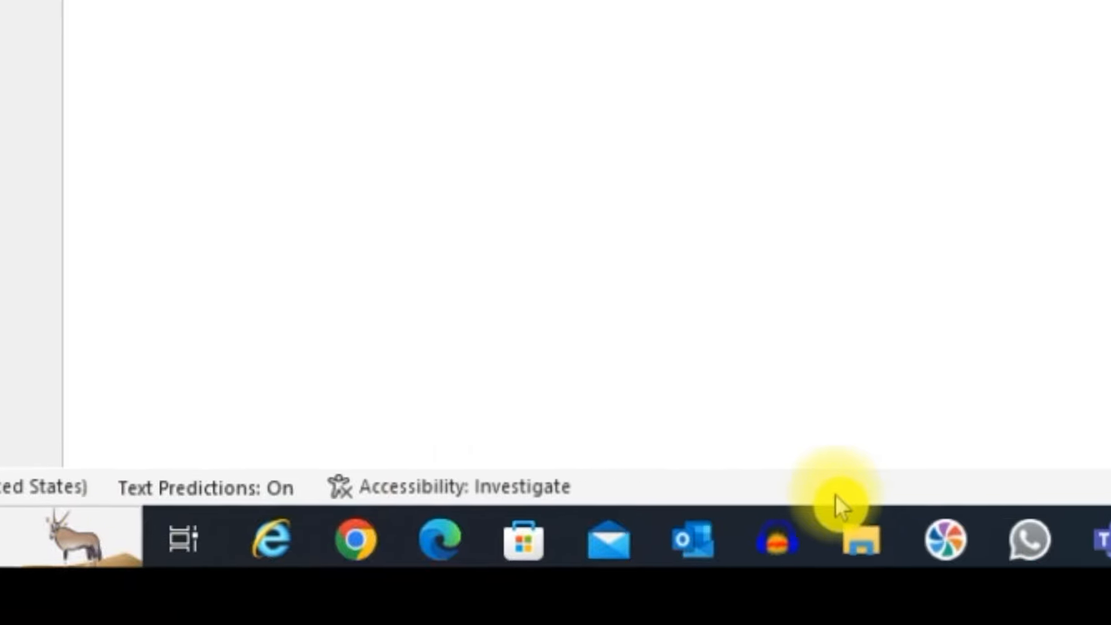
Step: Add the line number and the character count (with spaces) to the status bar, keeping the page number displayed
{"action": "right_click", "coordinate": [580, 485]}
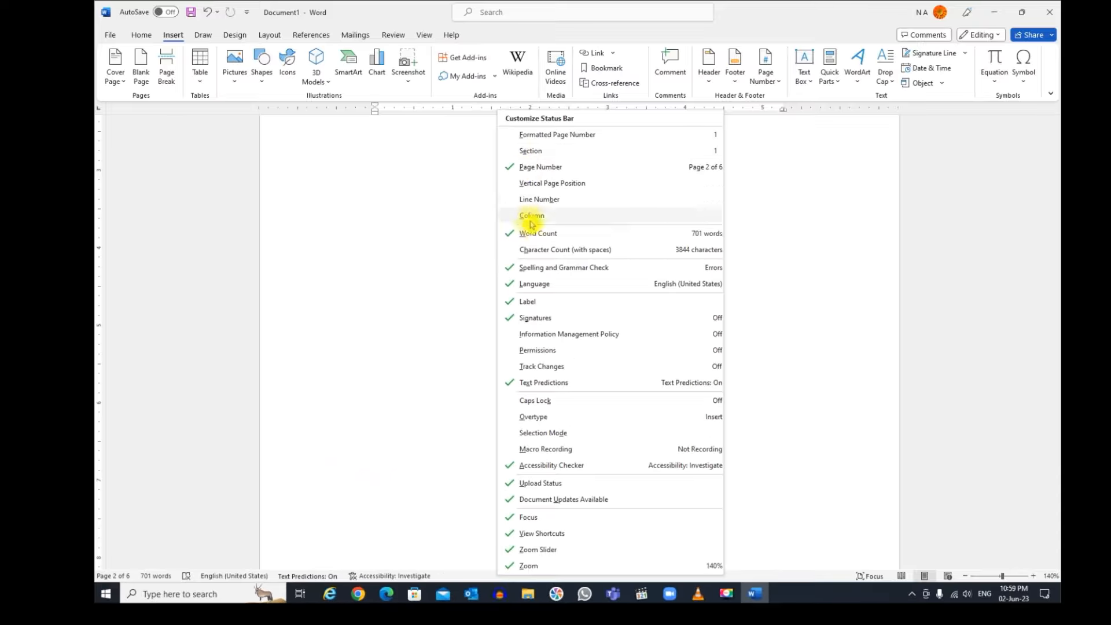
{"action": "left_click", "coordinate": [551, 168]}
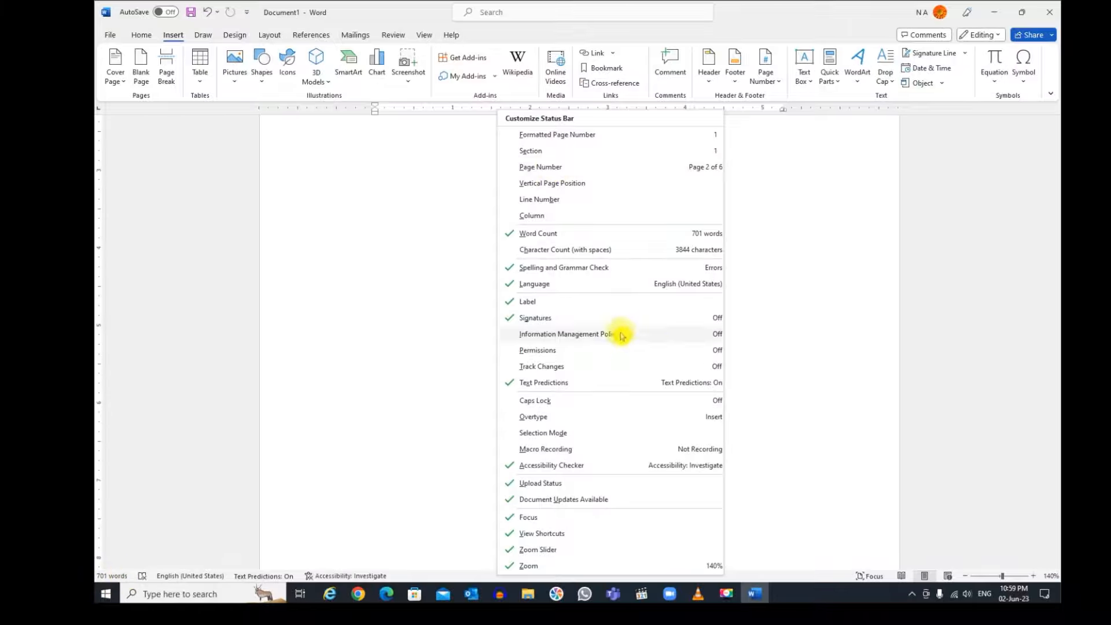
{"action": "left_click", "coordinate": [577, 168]}
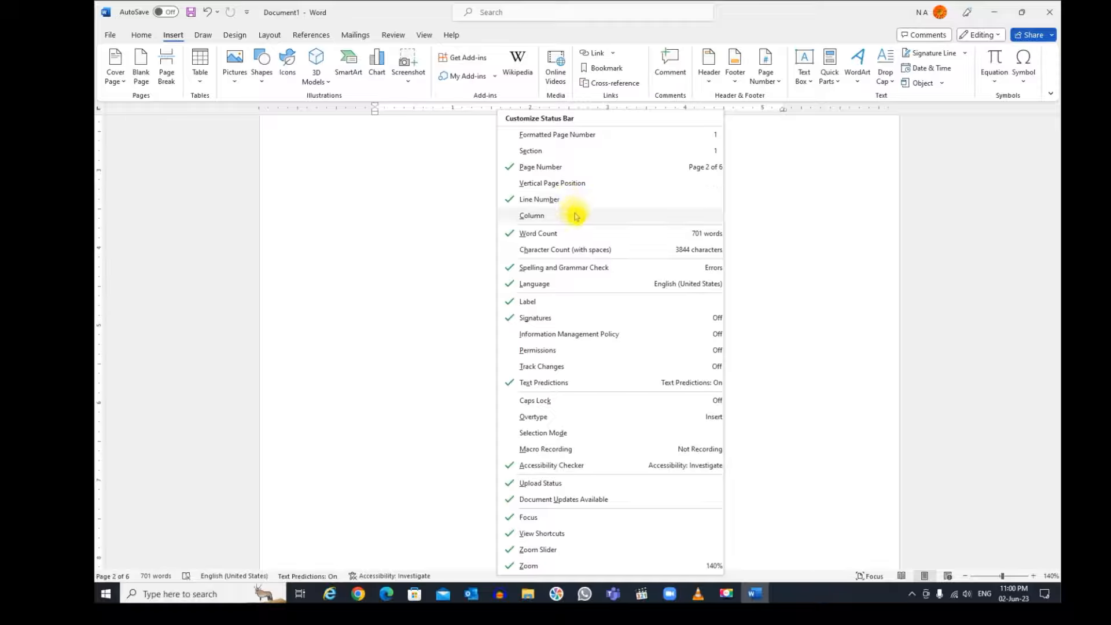
{"action": "left_click", "coordinate": [583, 252]}
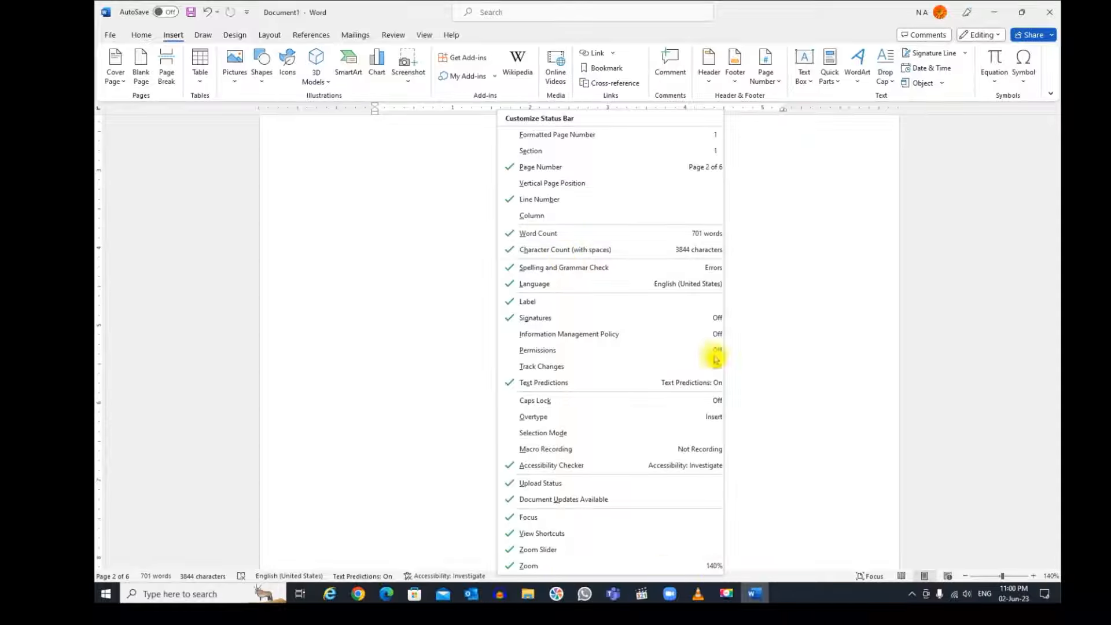
{"action": "left_click", "coordinate": [784, 375]}
Step: Insert a page break on a new line after the first paragraph under "Themes and design"
{"action": "scroll", "coordinate": [776, 336], "scroll_direction": "down", "scroll_amount": 7}
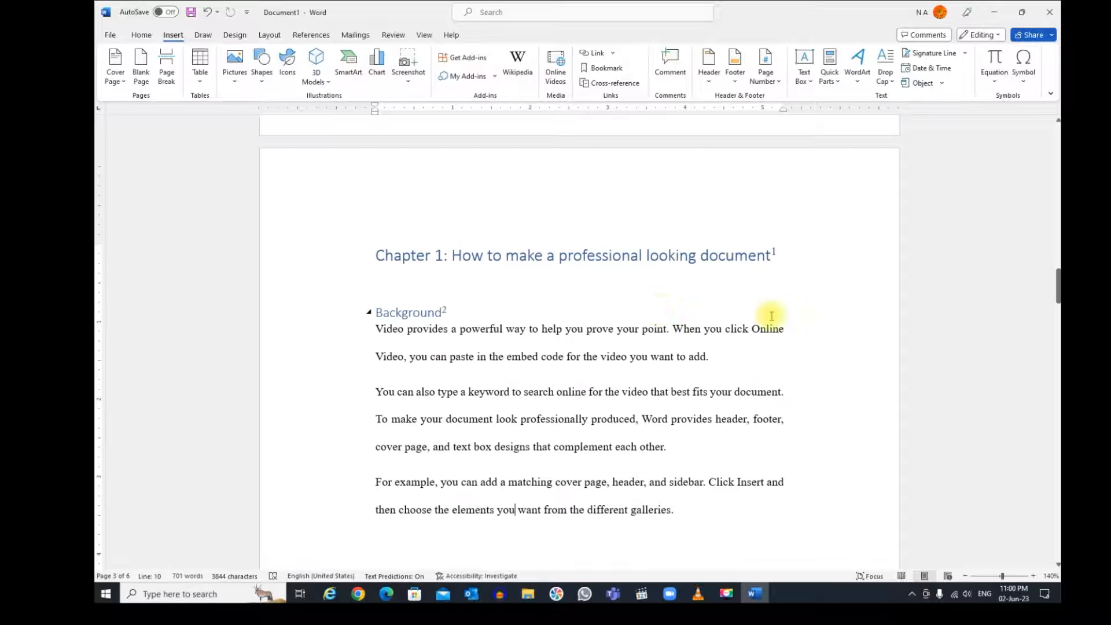
{"action": "left_click_drag", "start_coordinate": [1057, 290], "coordinate": [1056, 360]}
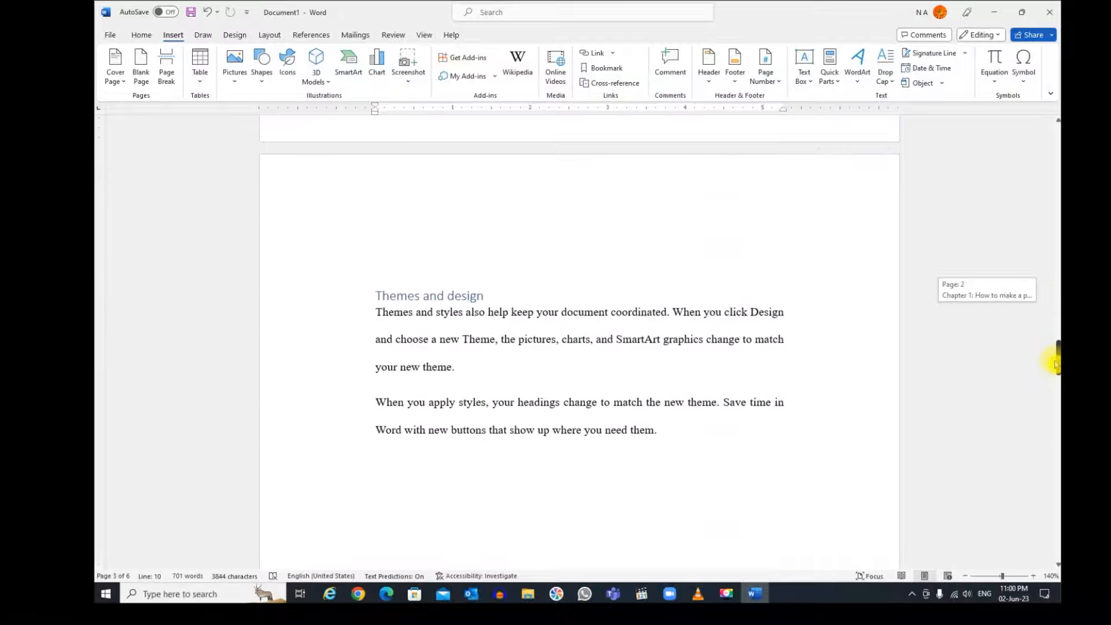
{"action": "left_click", "coordinate": [455, 390]}
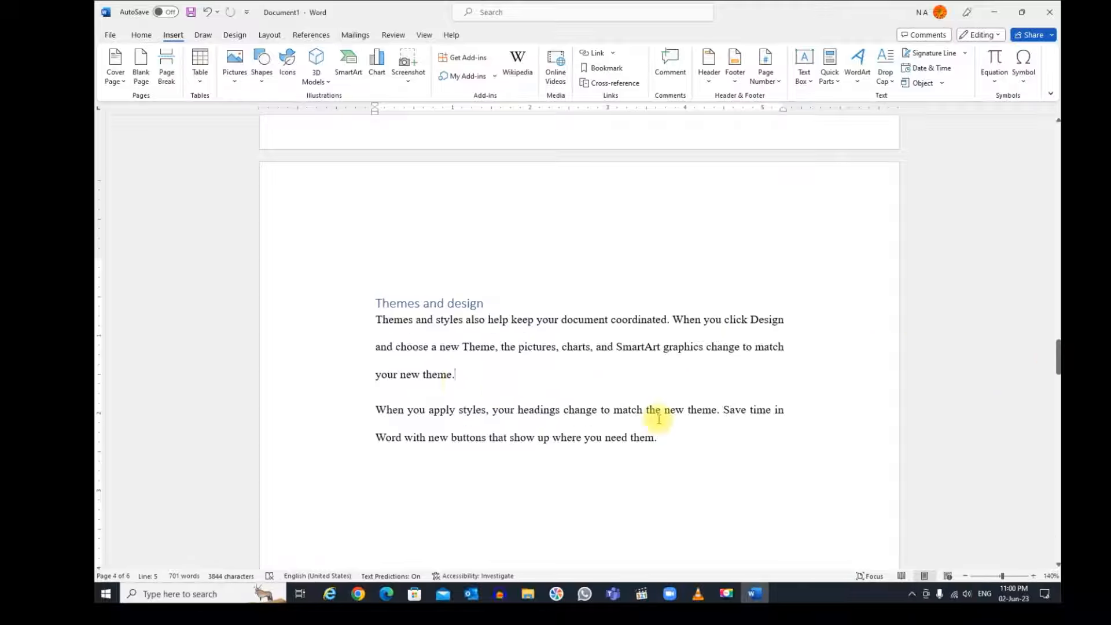
{"action": "key", "text": "Return"}
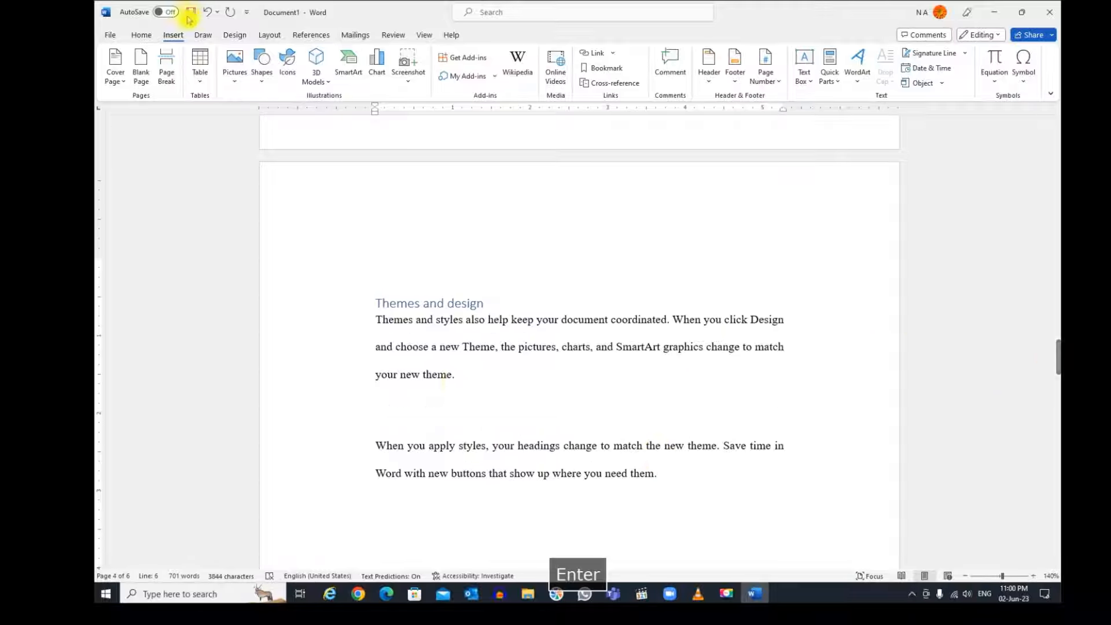
{"action": "left_click", "coordinate": [167, 65]}
{"action": "scroll", "coordinate": [496, 313], "scroll_direction": "down", "scroll_amount": 1}
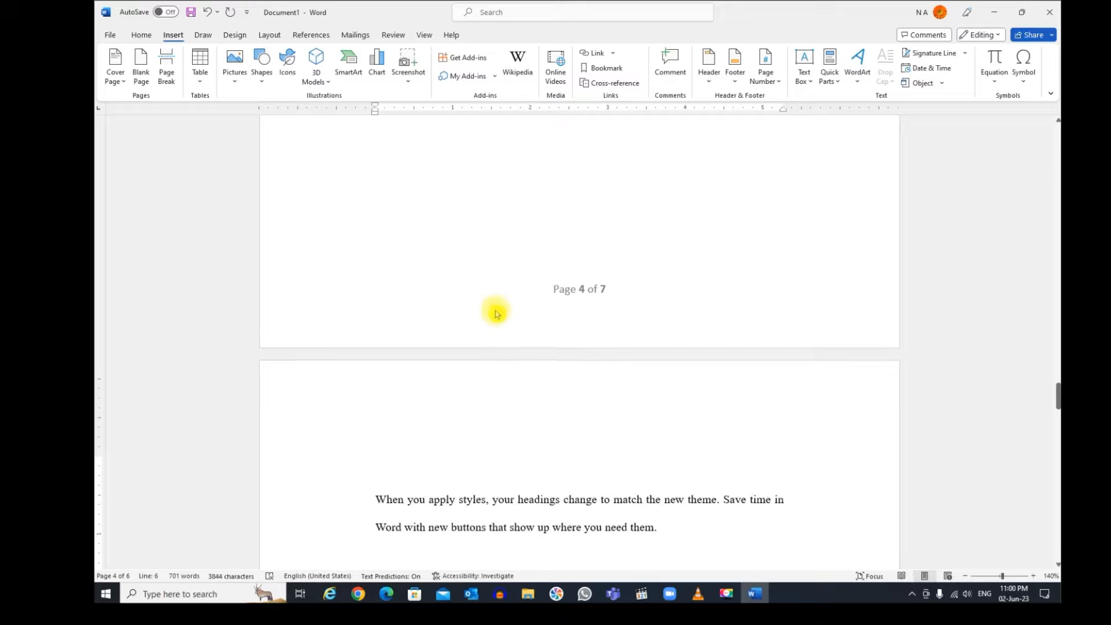
Step: Show the paragraph marks and other hidden formatting symbols in the document
{"action": "scroll", "coordinate": [546, 308], "scroll_direction": "up", "scroll_amount": 4}
{"action": "scroll", "coordinate": [543, 288], "scroll_direction": "up", "scroll_amount": 1}
{"action": "scroll", "coordinate": [544, 281], "scroll_direction": "up", "scroll_amount": 8}
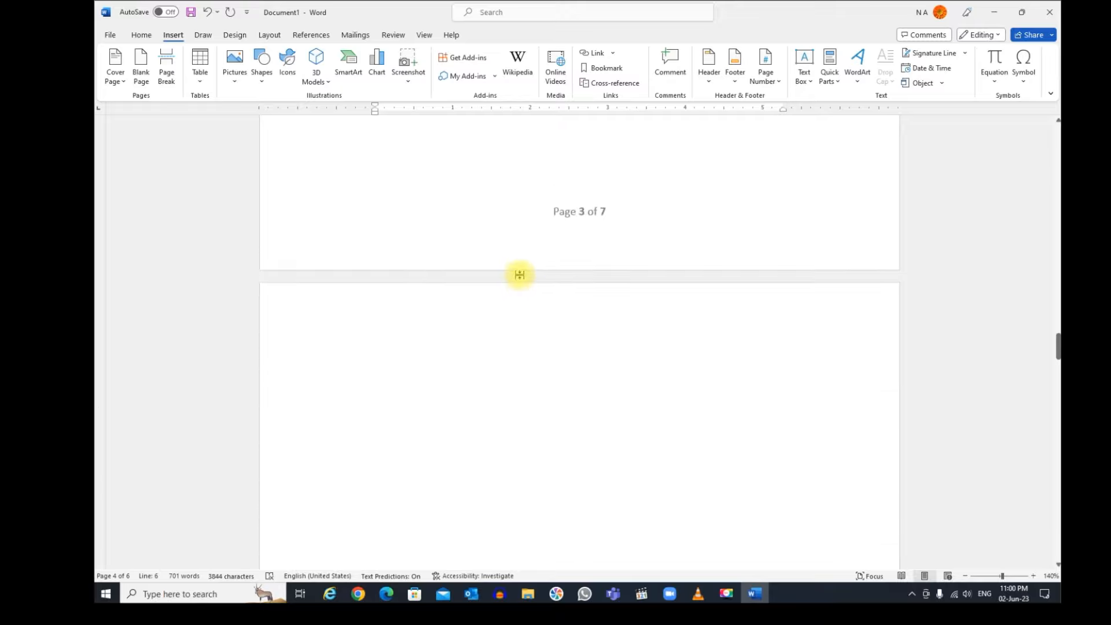
{"action": "scroll", "coordinate": [526, 256], "scroll_direction": "up", "scroll_amount": 8}
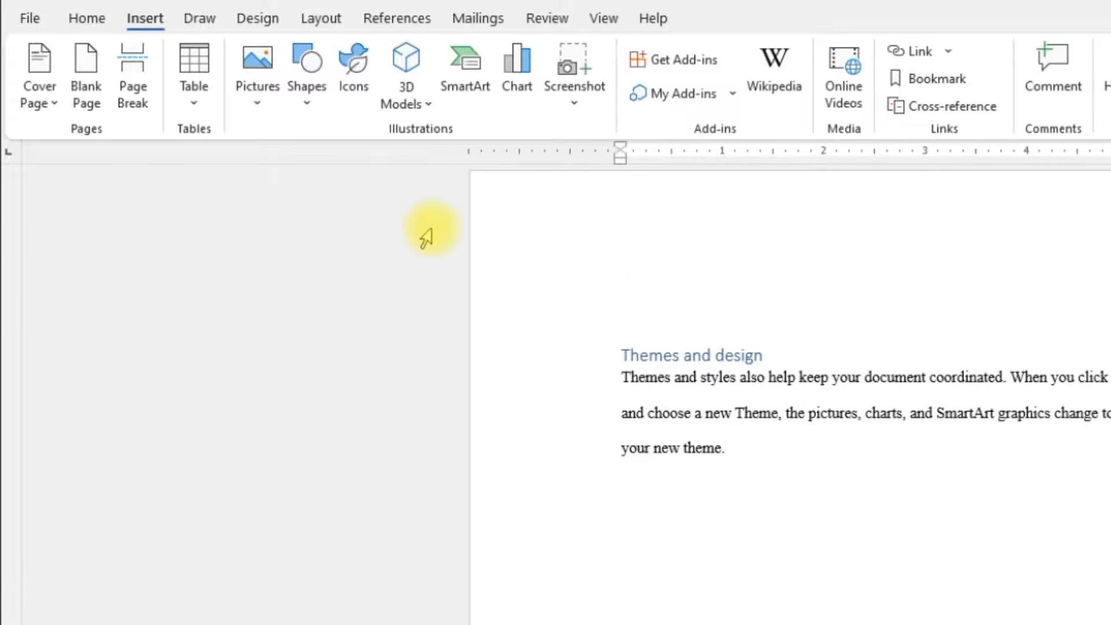
{"action": "left_click", "coordinate": [85, 23]}
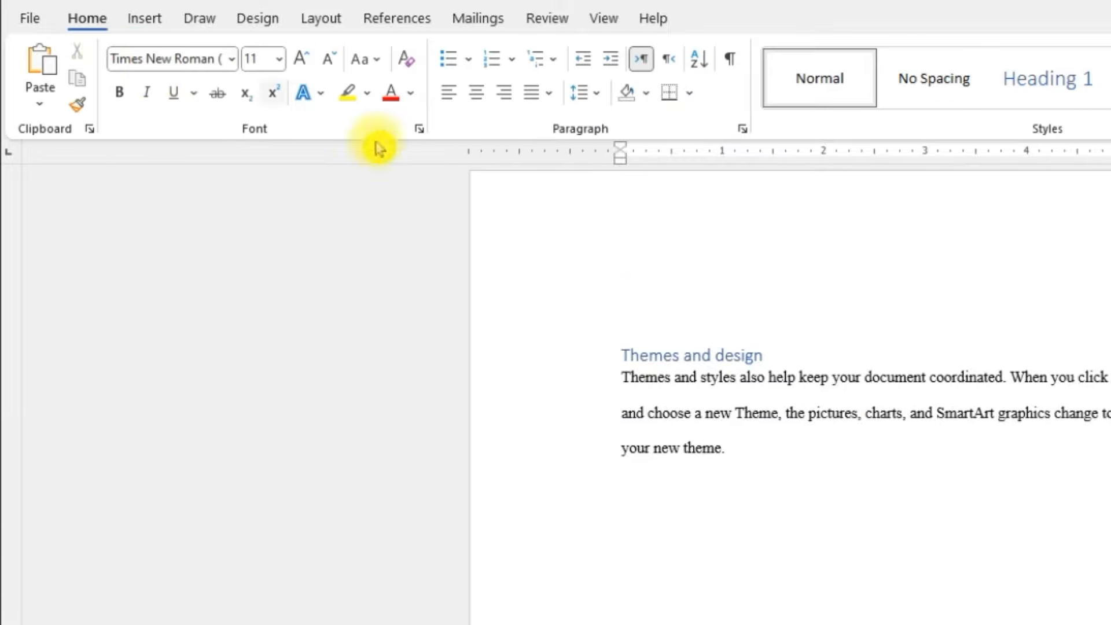
{"action": "left_click", "coordinate": [732, 65]}
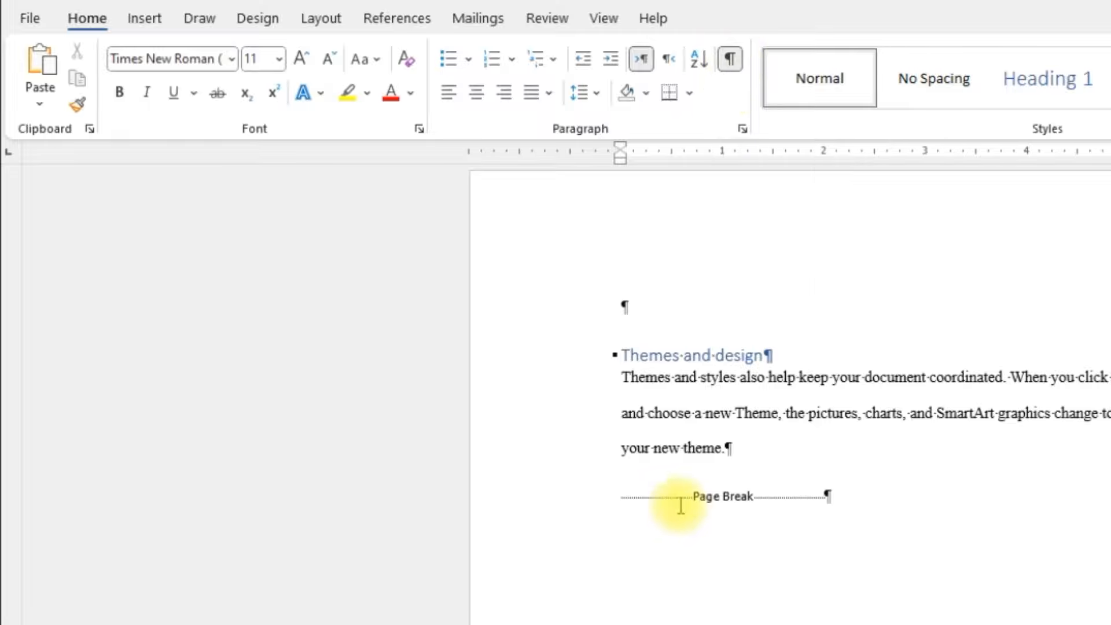
Step: Delete the page break on the otherwise blank page and the extra empty paragraph beneath it
{"action": "scroll", "coordinate": [792, 504], "scroll_direction": "down", "scroll_amount": 8}
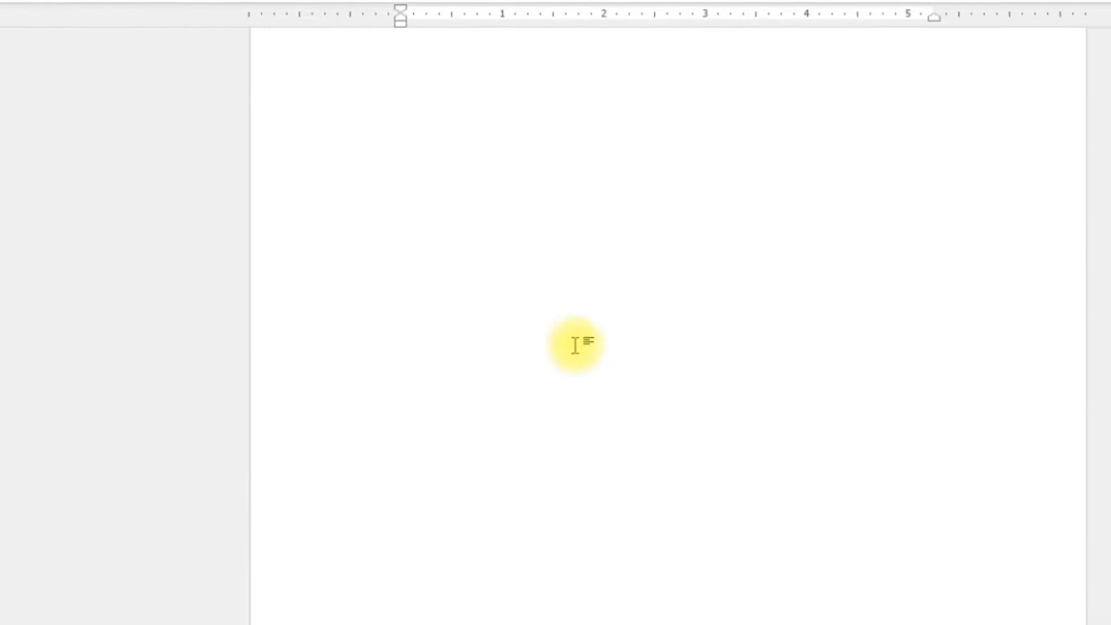
{"action": "scroll", "coordinate": [576, 345], "scroll_direction": "down", "scroll_amount": 8}
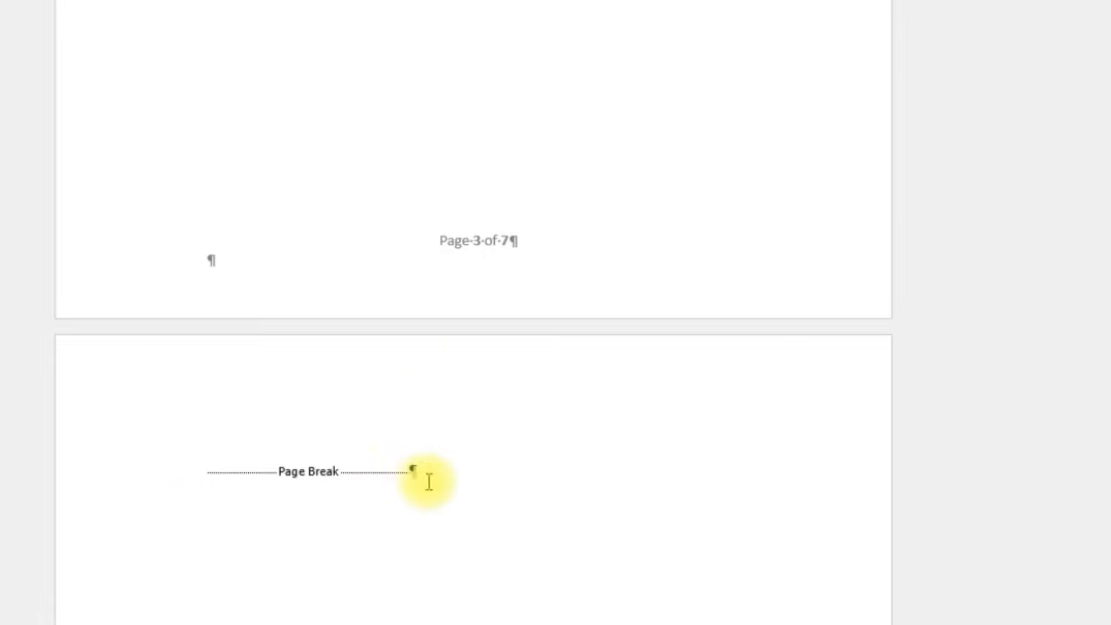
{"action": "left_click", "coordinate": [413, 473]}
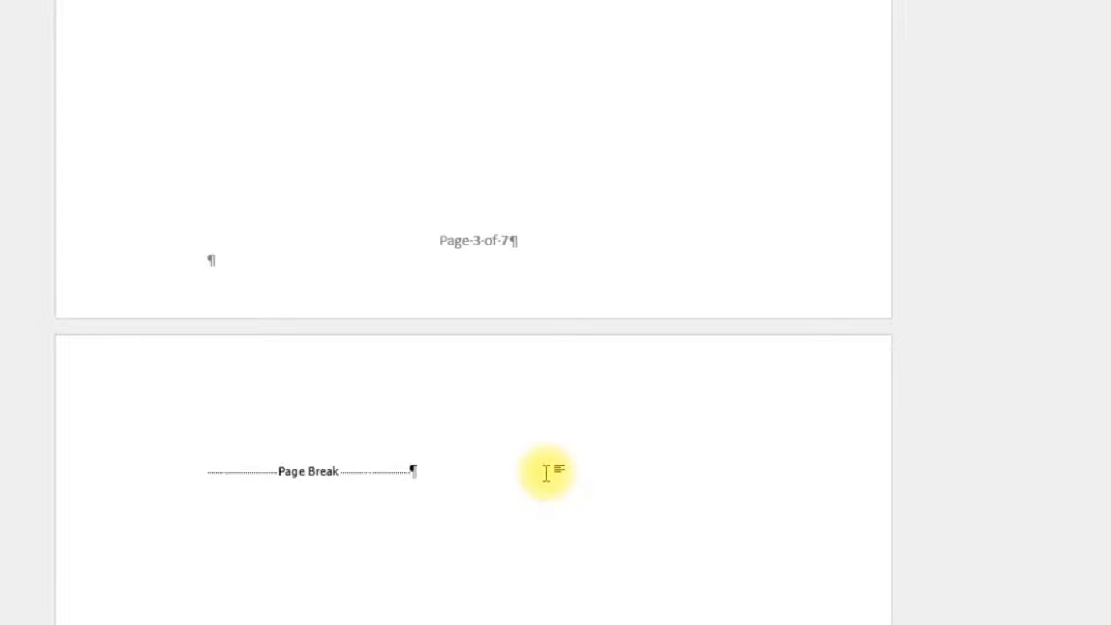
{"action": "key", "text": "BackSpace"}
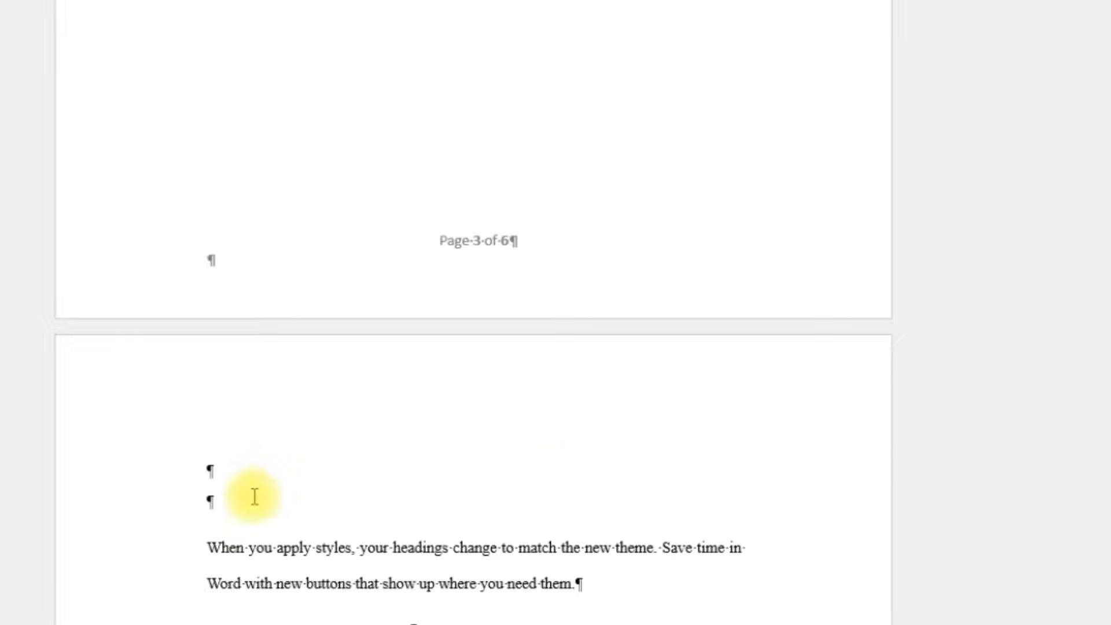
{"action": "left_click", "coordinate": [231, 506]}
{"action": "key", "text": "BackSpace"}
{"action": "key", "text": "BackSpace"}
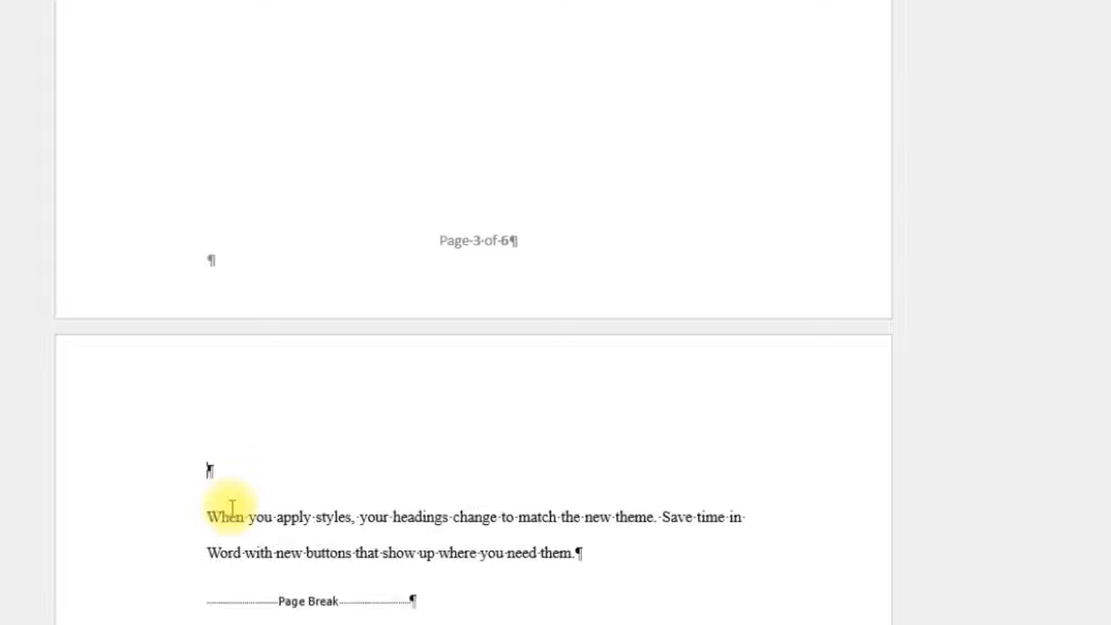
Step: Delete the page break below the first "Themes and design" paragraph so the "When you apply styles" paragraph follows on the same page
{"action": "scroll", "coordinate": [481, 399], "scroll_direction": "up", "scroll_amount": 2}
{"action": "scroll", "coordinate": [485, 359], "scroll_direction": "up", "scroll_amount": 2}
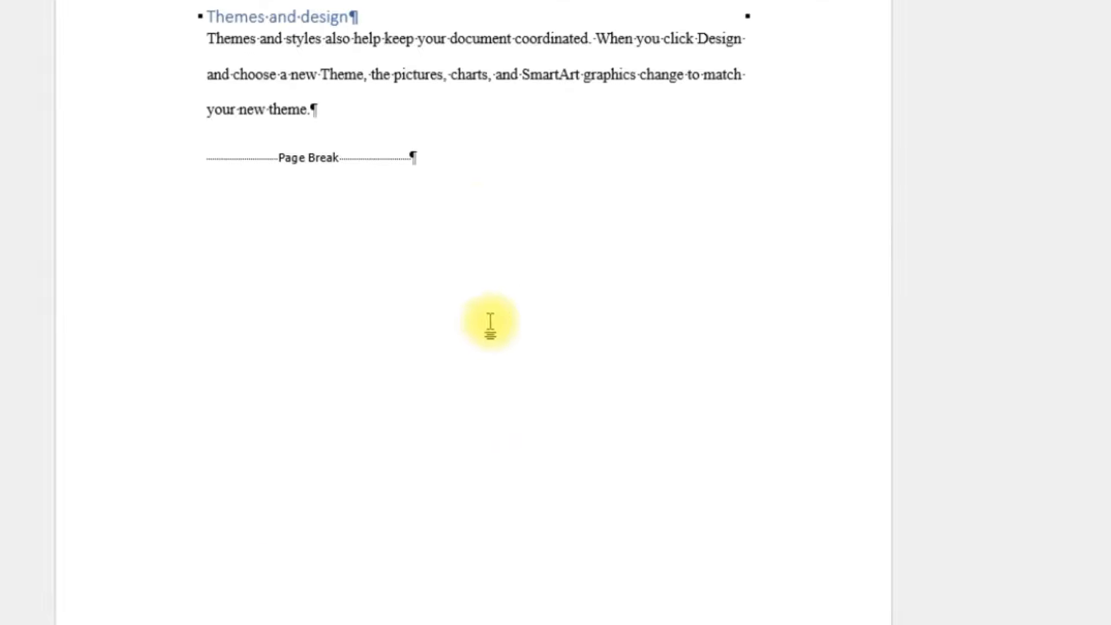
{"action": "scroll", "coordinate": [489, 322], "scroll_direction": "down", "scroll_amount": 6}
{"action": "scroll", "coordinate": [483, 208], "scroll_direction": "down", "scroll_amount": 2}
{"action": "scroll", "coordinate": [482, 203], "scroll_direction": "up", "scroll_amount": 8}
{"action": "scroll", "coordinate": [465, 191], "scroll_direction": "up", "scroll_amount": 2}
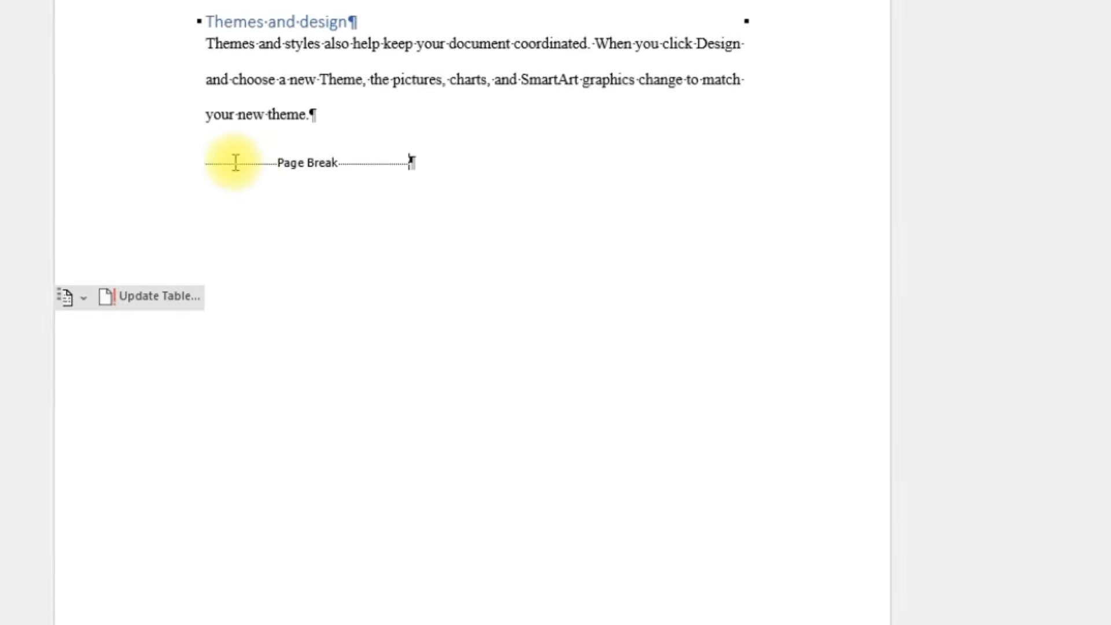
{"action": "left_click", "coordinate": [206, 202]}
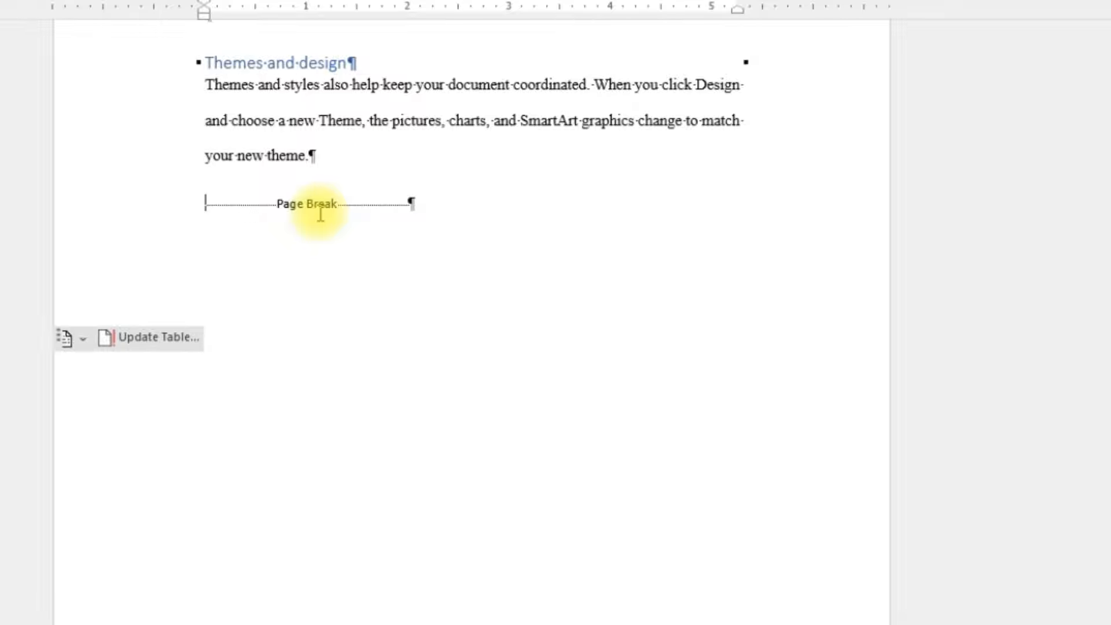
{"action": "type", "text": "When you apply styles, your headings change to match the new theme. Save time in Word with new buttons that show up where you need them."}
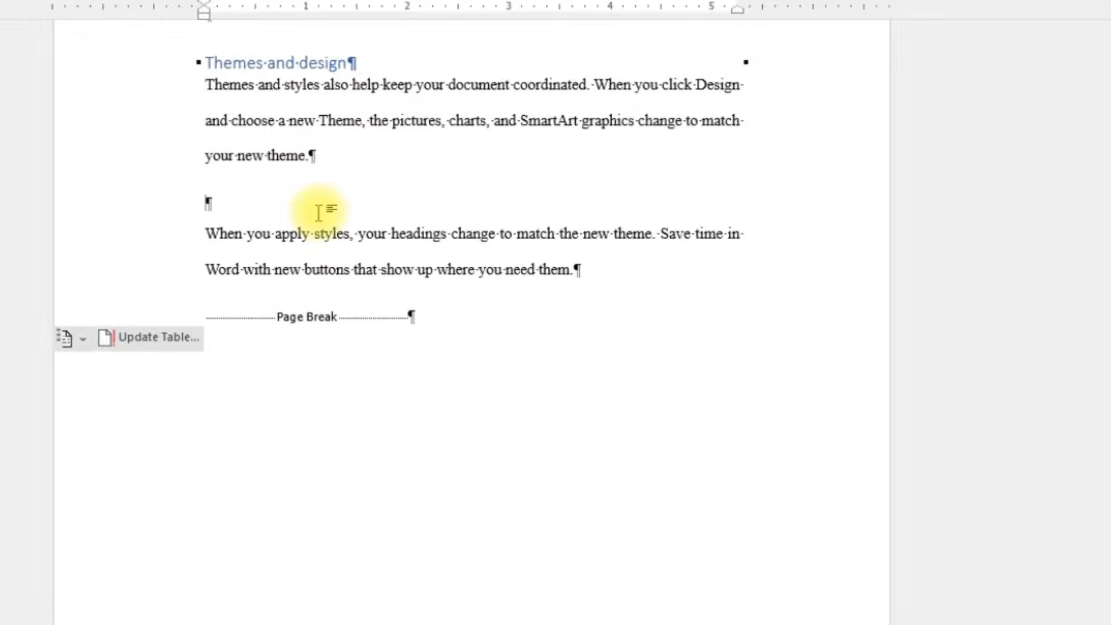
Step: Look over the header and footer areas of the report pages, opening the Chapter 1 page's header and returning to the body text
{"action": "scroll", "coordinate": [454, 261], "scroll_direction": "up", "scroll_amount": 4}
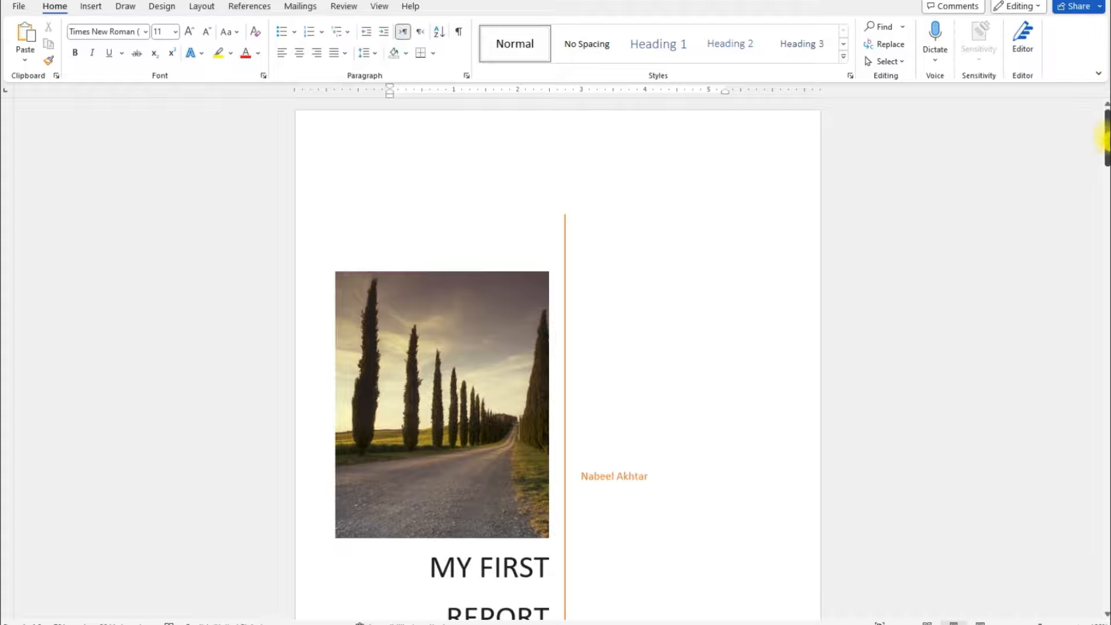
{"action": "left_click_drag", "start_coordinate": [1103, 139], "coordinate": [1101, 289]}
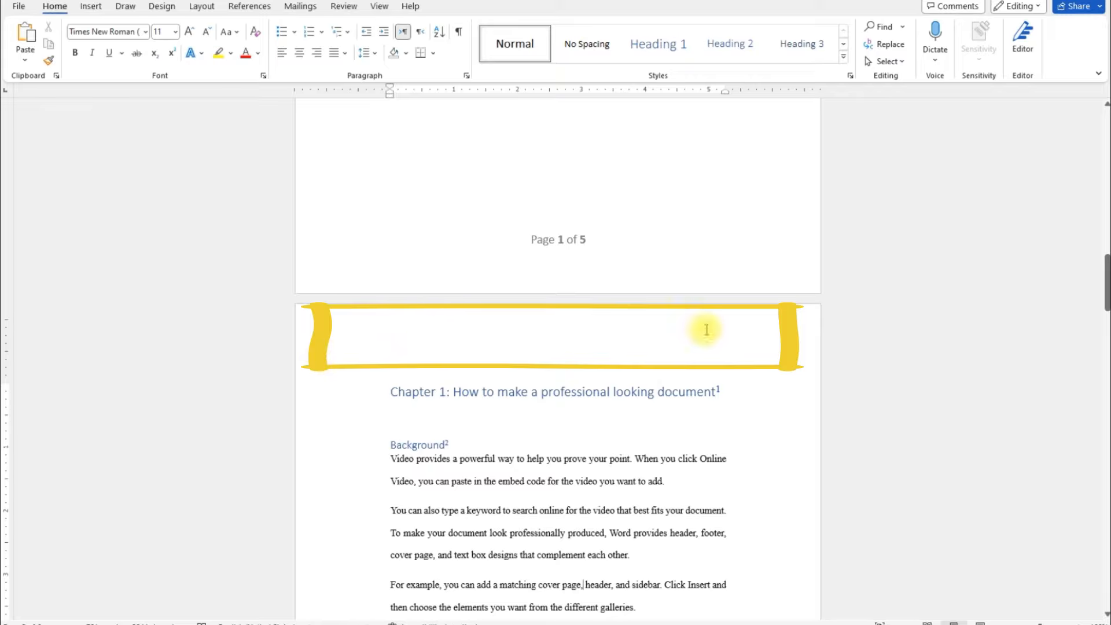
{"action": "left_click_drag", "start_coordinate": [1106, 291], "coordinate": [1105, 347]}
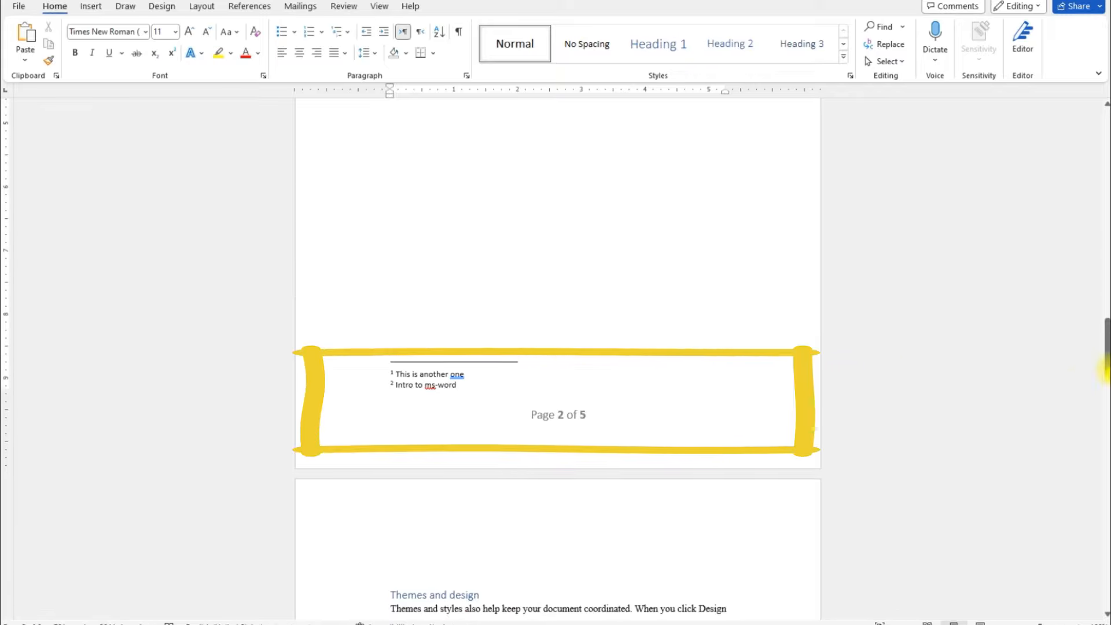
{"action": "left_click_drag", "start_coordinate": [1106, 359], "coordinate": [1107, 297]}
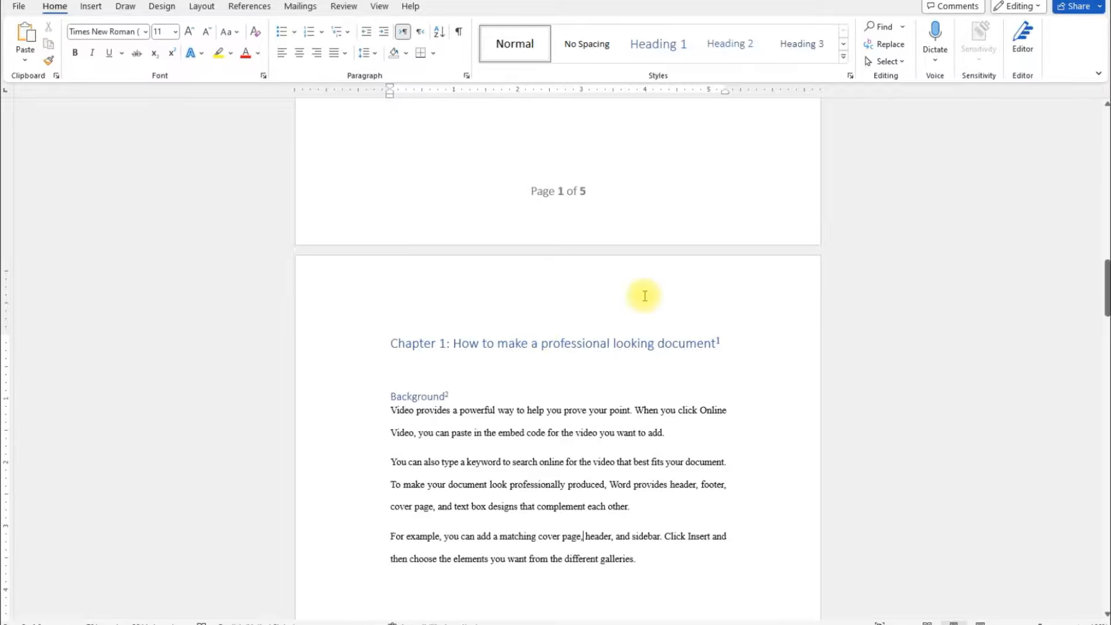
{"action": "double_click", "coordinate": [607, 280]}
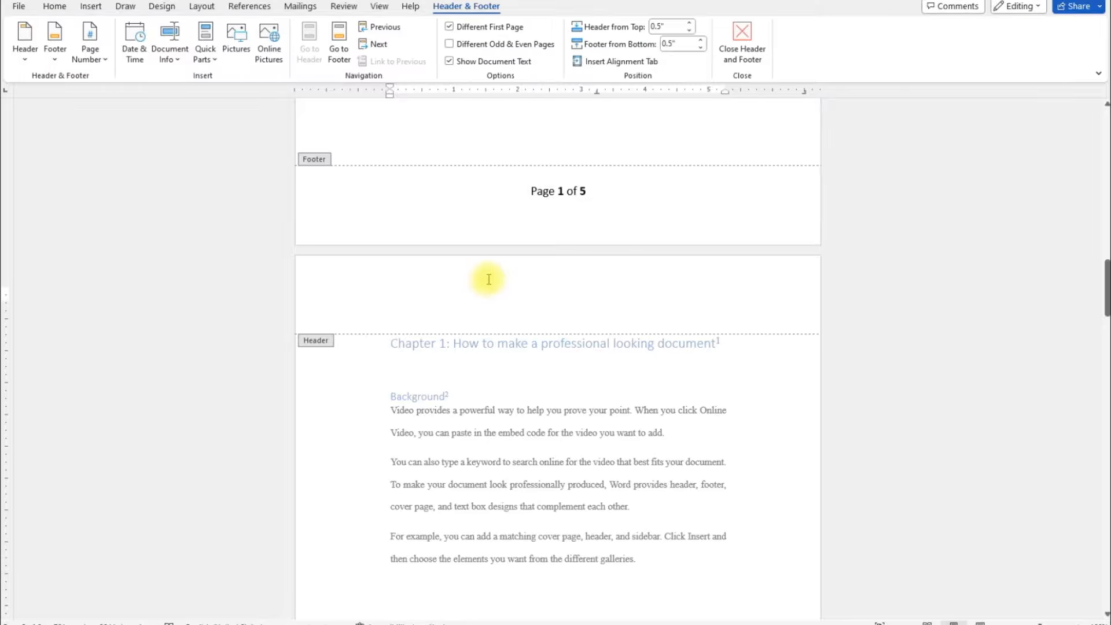
{"action": "double_click", "coordinate": [502, 434]}
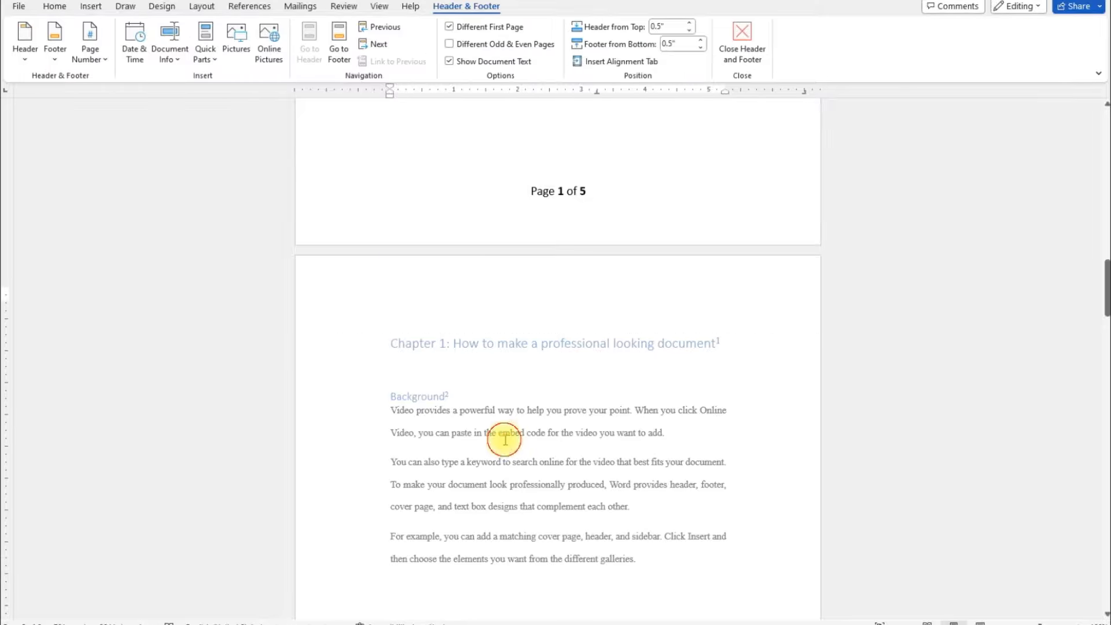
Step: Insert the built-in Blank header on the Chapter 1 page and fill it with the text "MS-Word"
{"action": "left_click", "coordinate": [92, 7]}
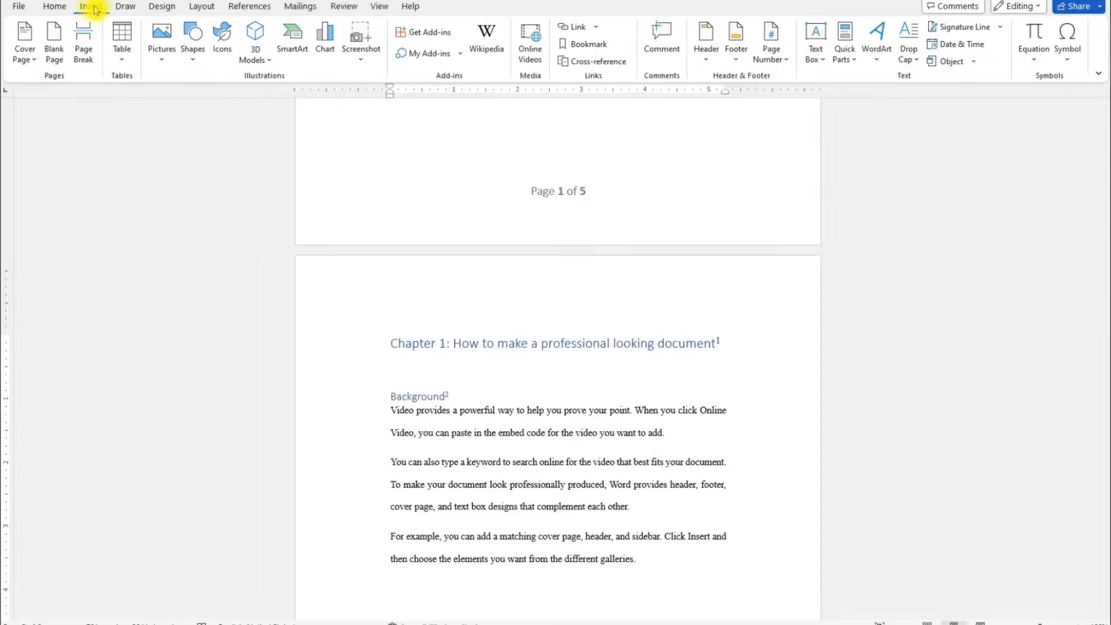
{"action": "left_click", "coordinate": [710, 68]}
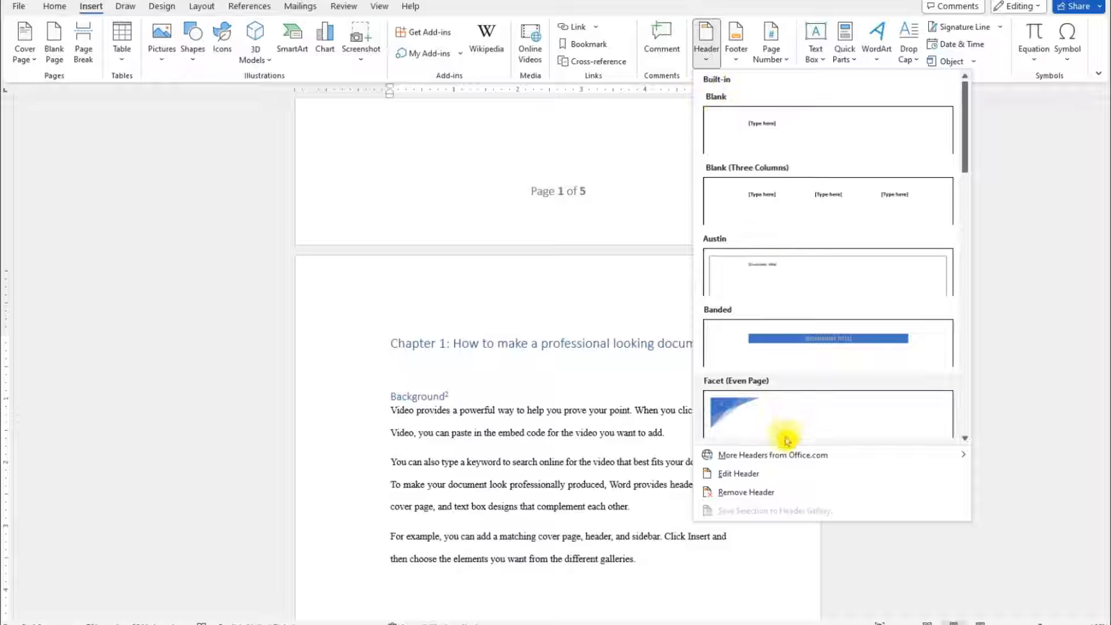
{"action": "left_click", "coordinate": [780, 135]}
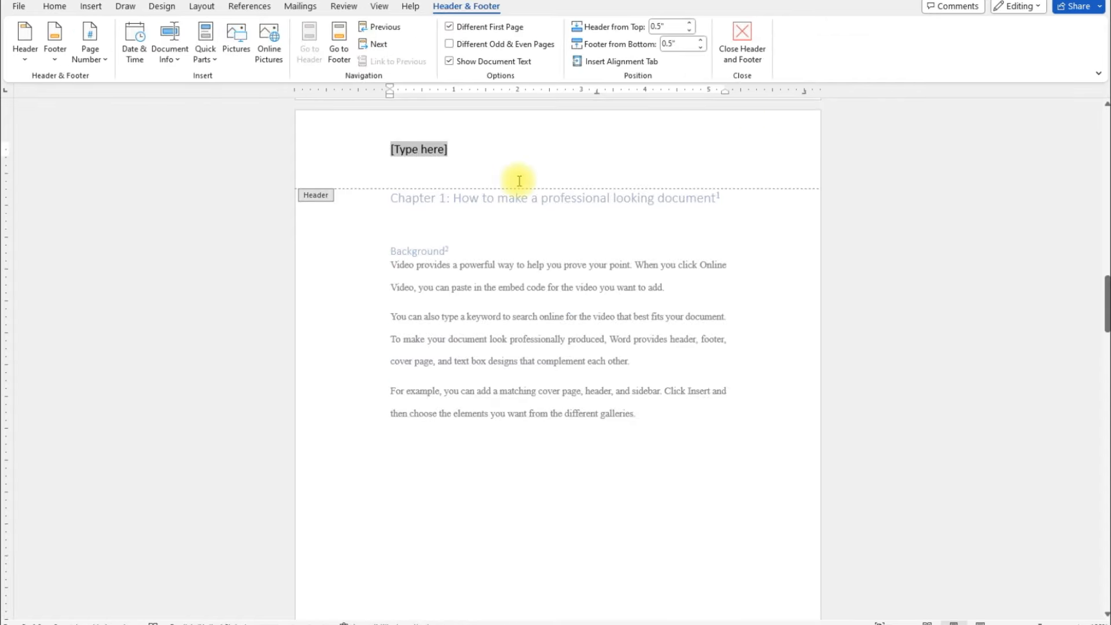
{"action": "type", "text": "MS"}
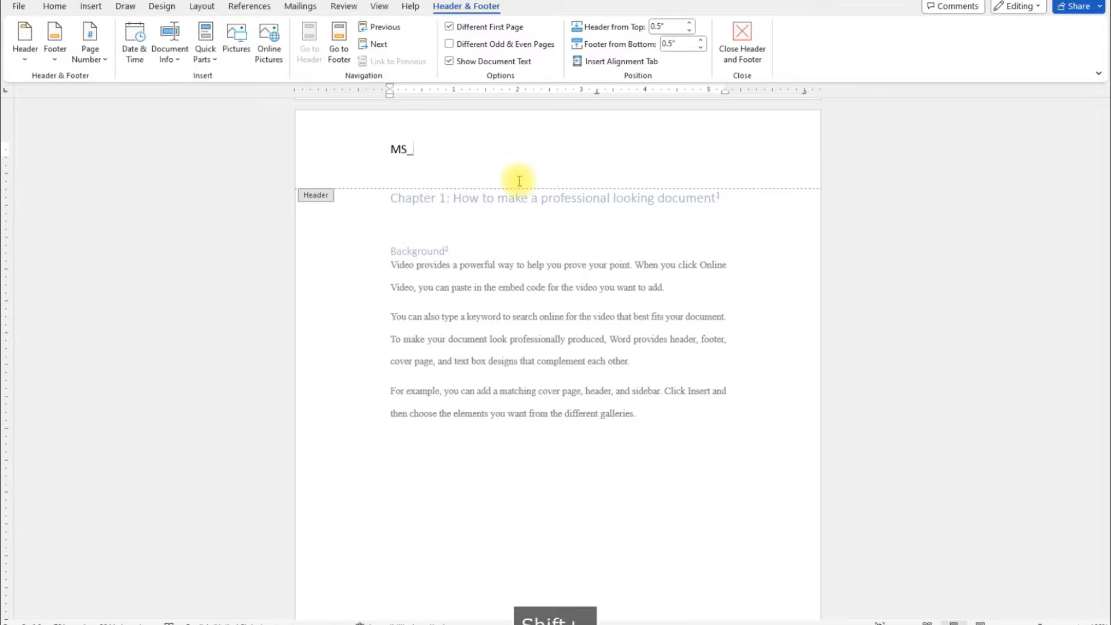
{"action": "type", "text": "-W"}
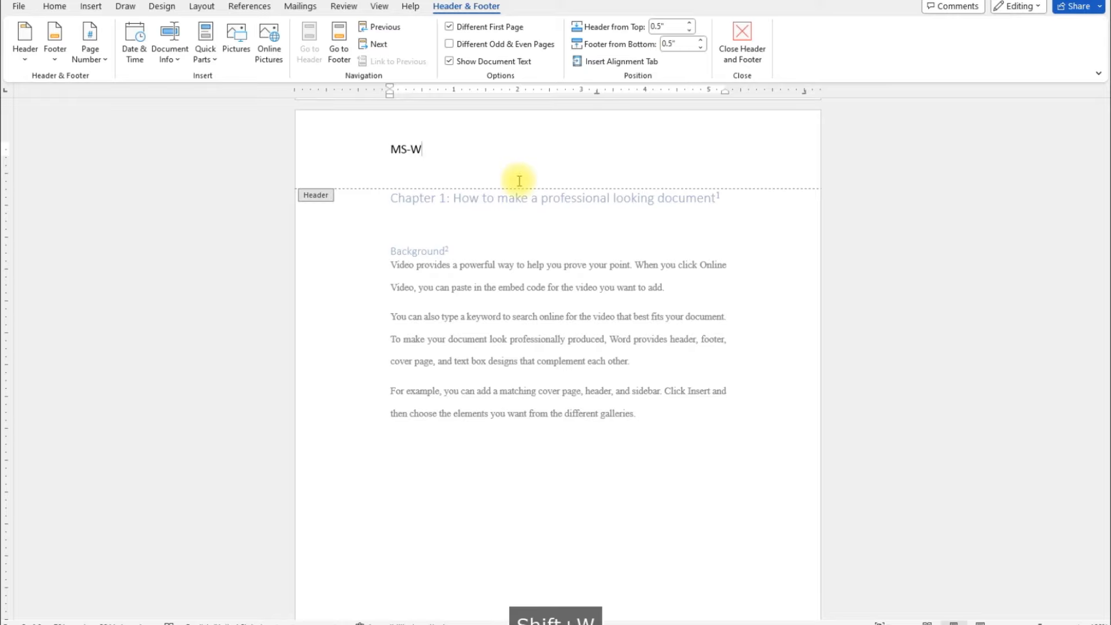
{"action": "type", "text": "ord"}
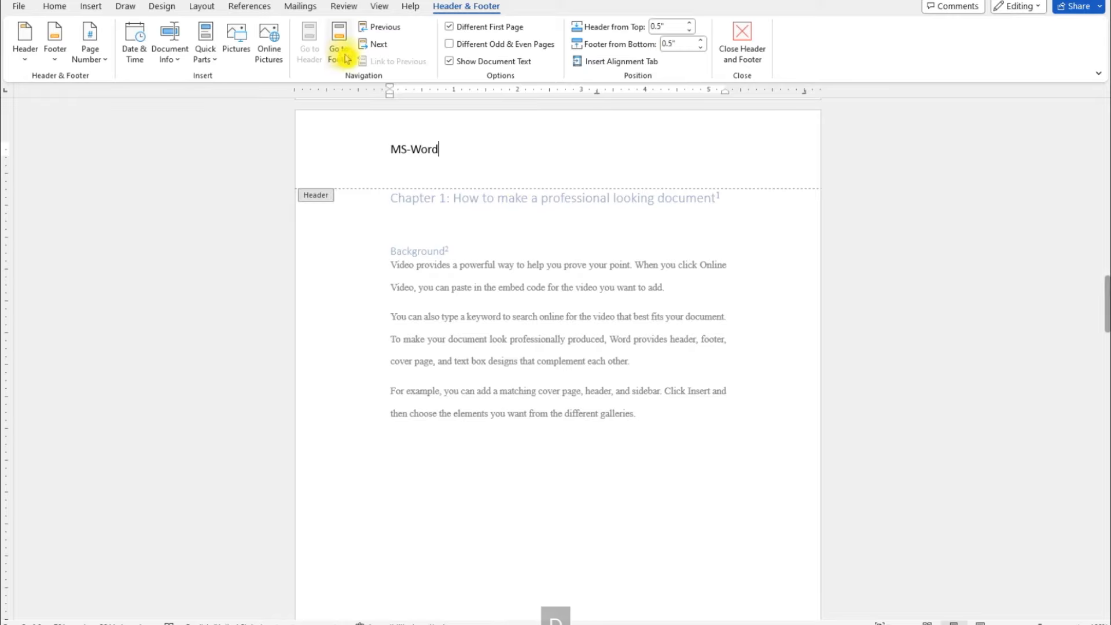
Step: Right-align the "MS-Word" header text and add the author's full name on a second line beneath it
{"action": "left_click", "coordinate": [56, 7]}
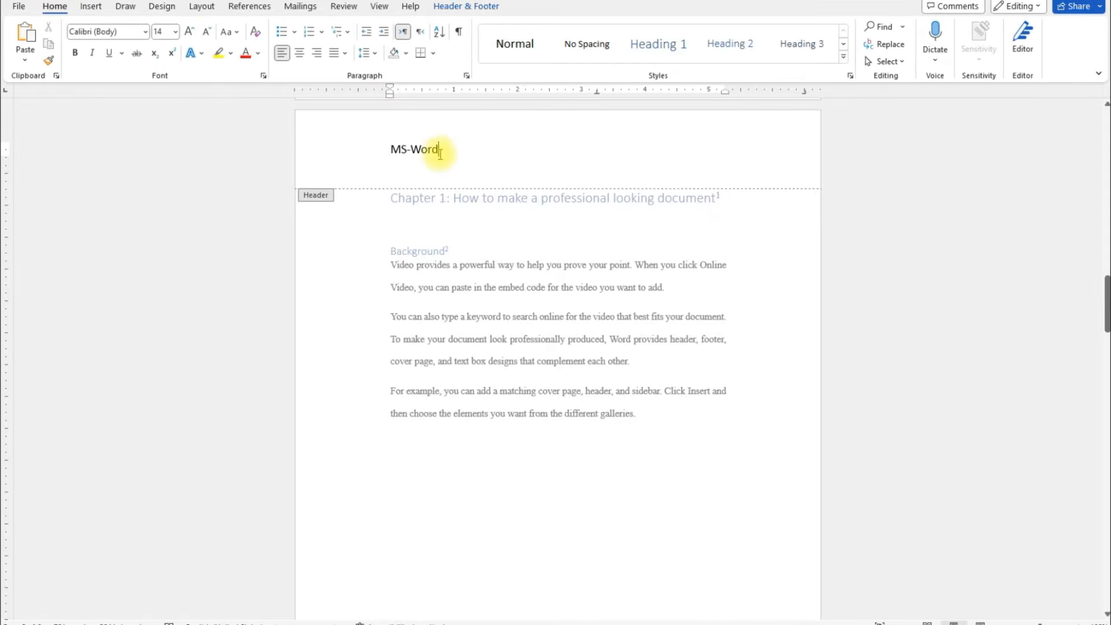
{"action": "left_click", "coordinate": [318, 54]}
{"action": "key", "text": "Return"}
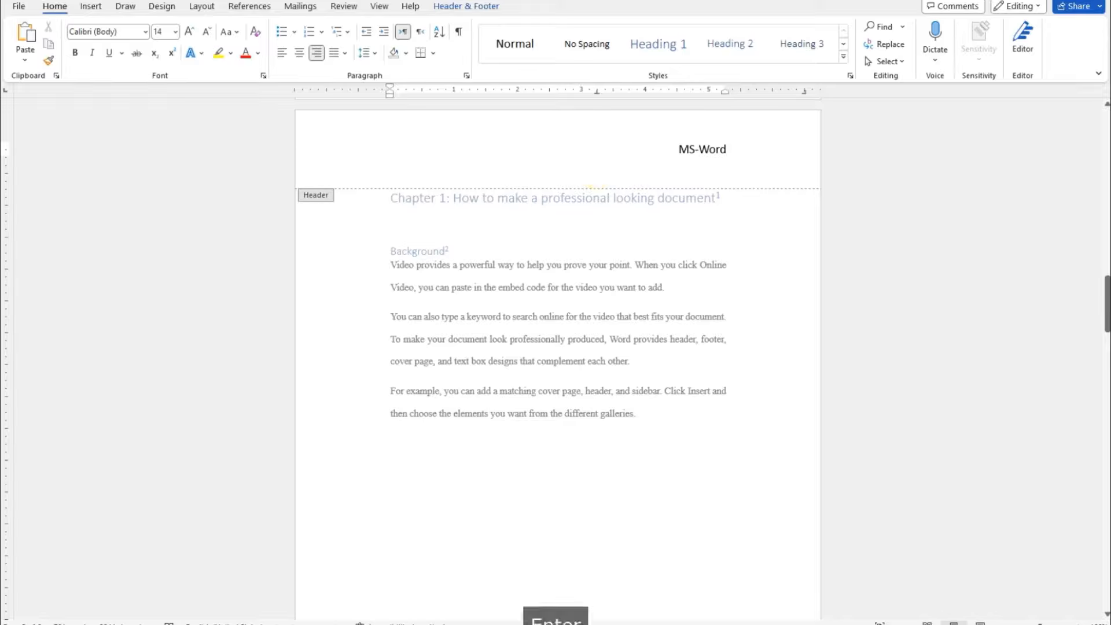
{"action": "type", "text": "Nabel"}
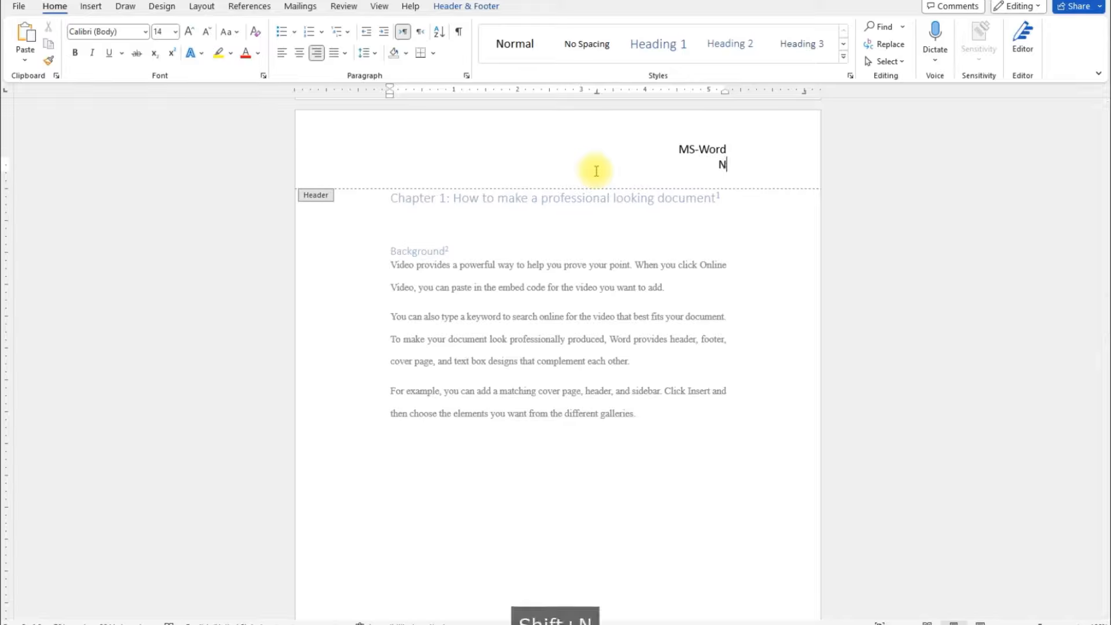
{"action": "key", "text": "BackSpace"}
{"action": "key", "text": "BackSpace"}
{"action": "type", "text": "el a"}
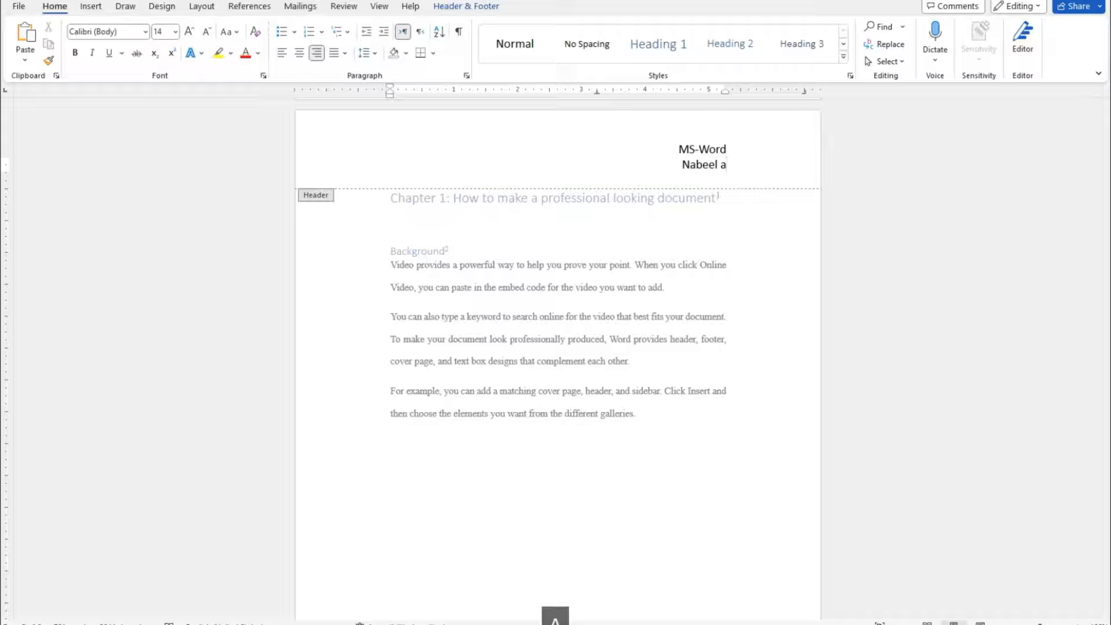
{"action": "key", "text": "BackSpace"}
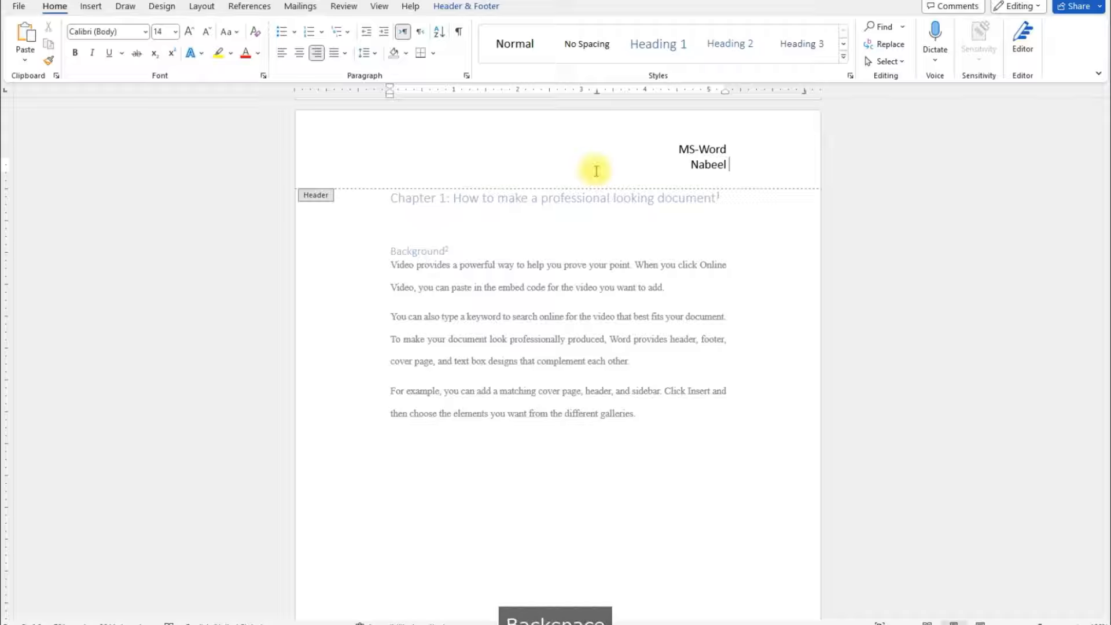
{"action": "type", "text": "Akhtar"}
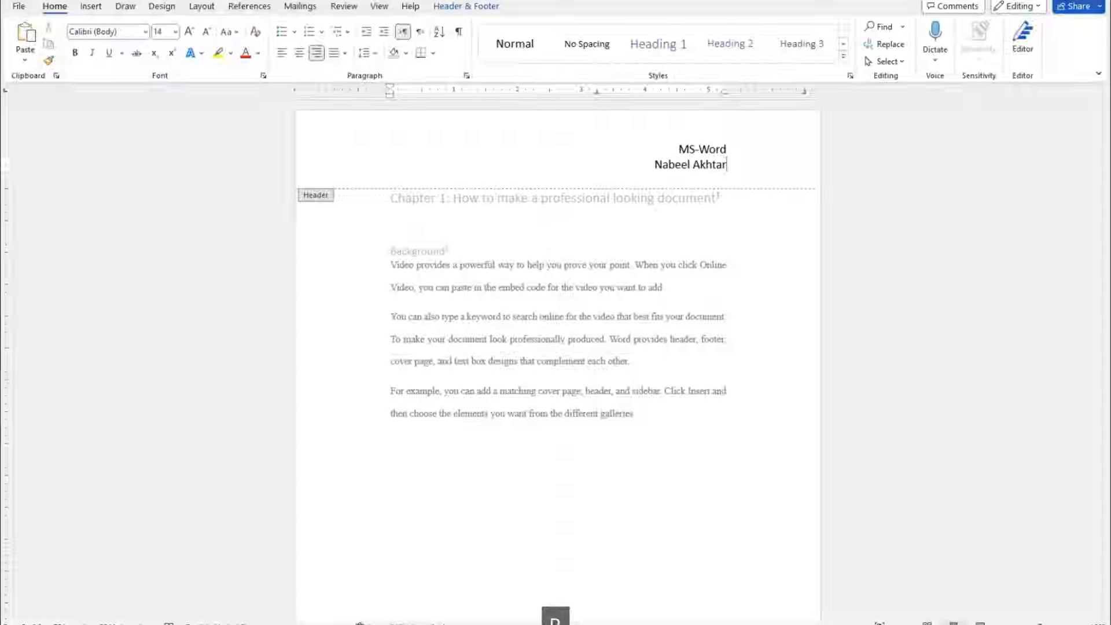
Step: Reduce both header lines to font size 11 and return to the body text
{"action": "left_click_drag", "start_coordinate": [681, 149], "coordinate": [713, 167]}
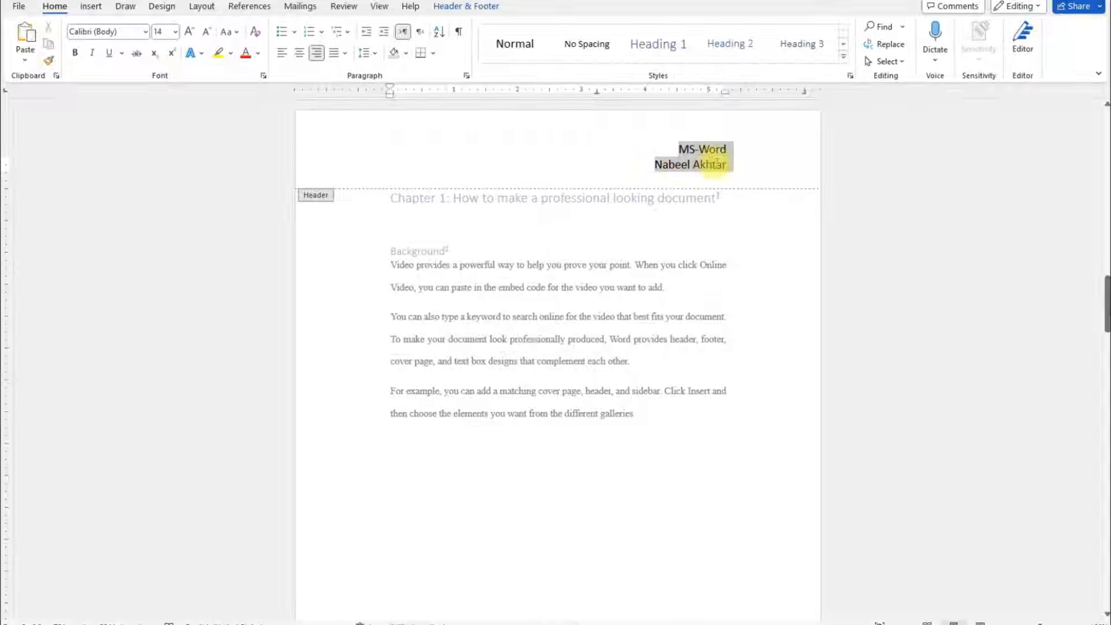
{"action": "left_click", "coordinate": [209, 35]}
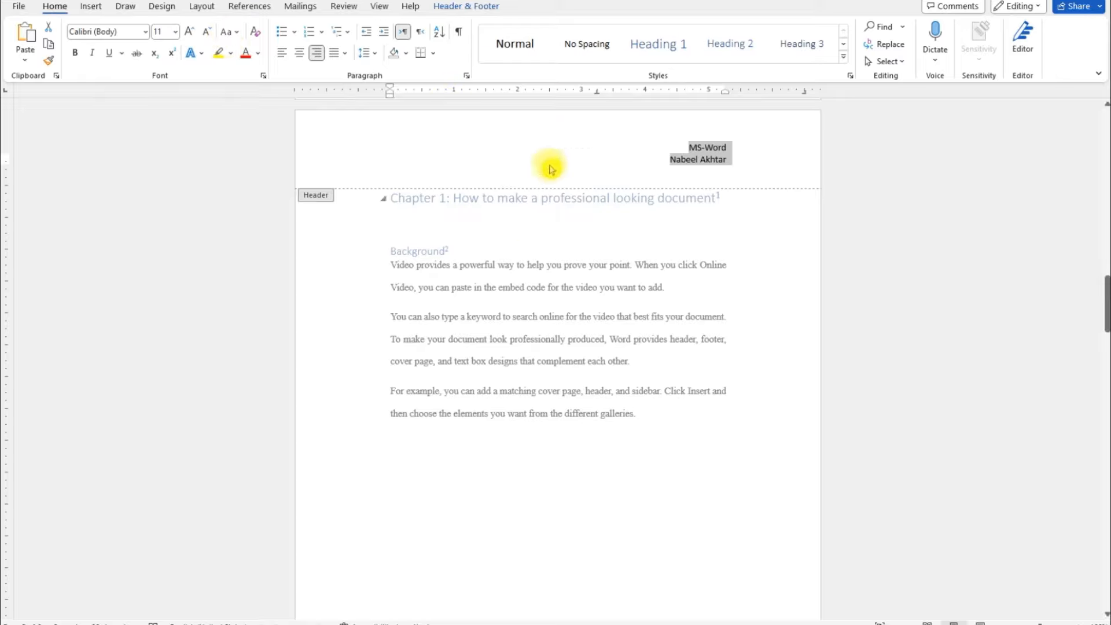
{"action": "double_click", "coordinate": [580, 268]}
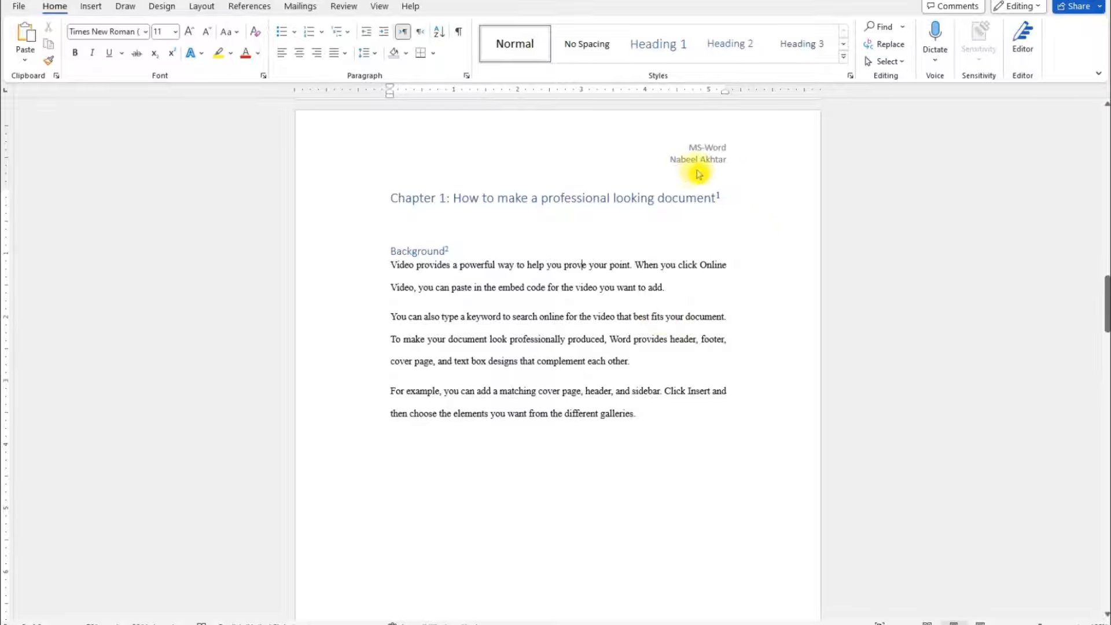
Step: Turn off the different first page option for headers and footers across the whole document and check the cover page
{"action": "scroll", "coordinate": [726, 168], "scroll_direction": "down", "scroll_amount": 10}
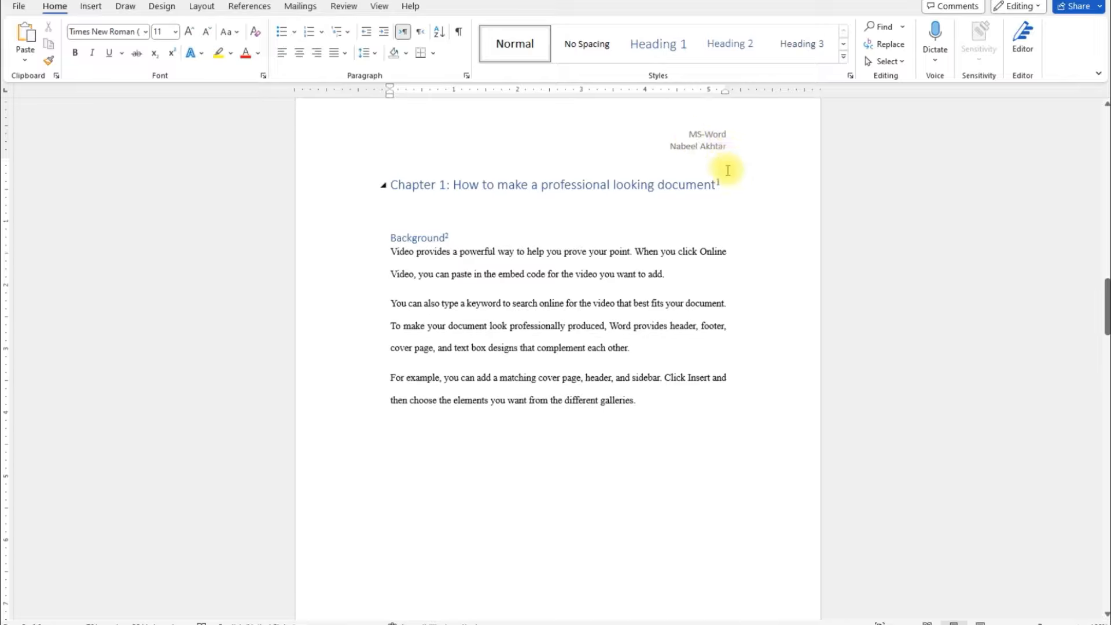
{"action": "scroll", "coordinate": [729, 170], "scroll_direction": "down", "scroll_amount": 8}
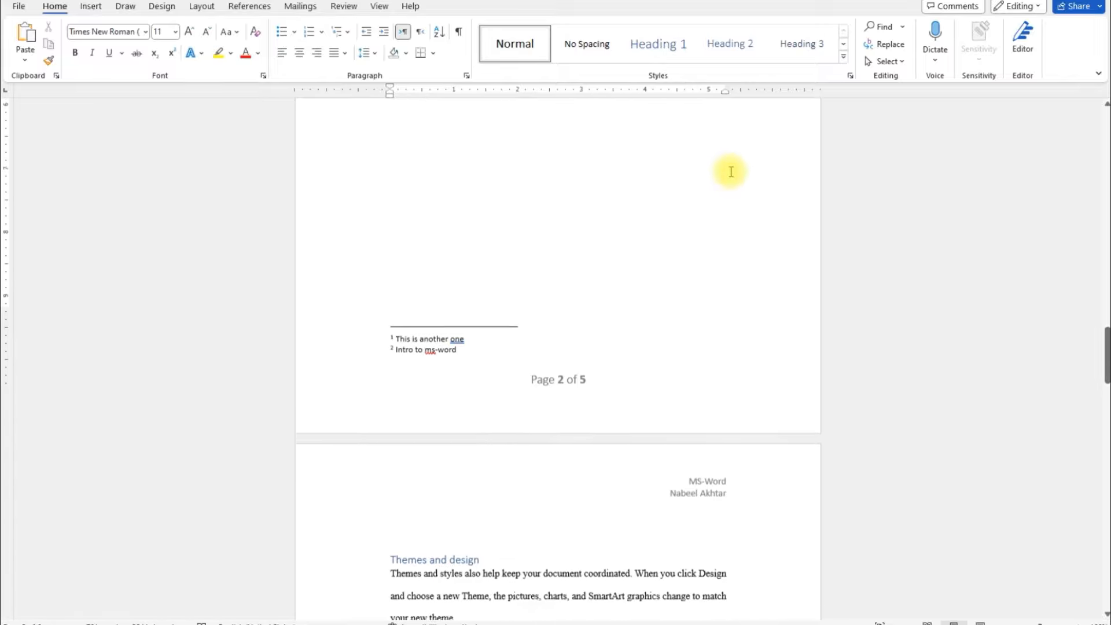
{"action": "left_click_drag", "start_coordinate": [1105, 371], "coordinate": [1105, 189]}
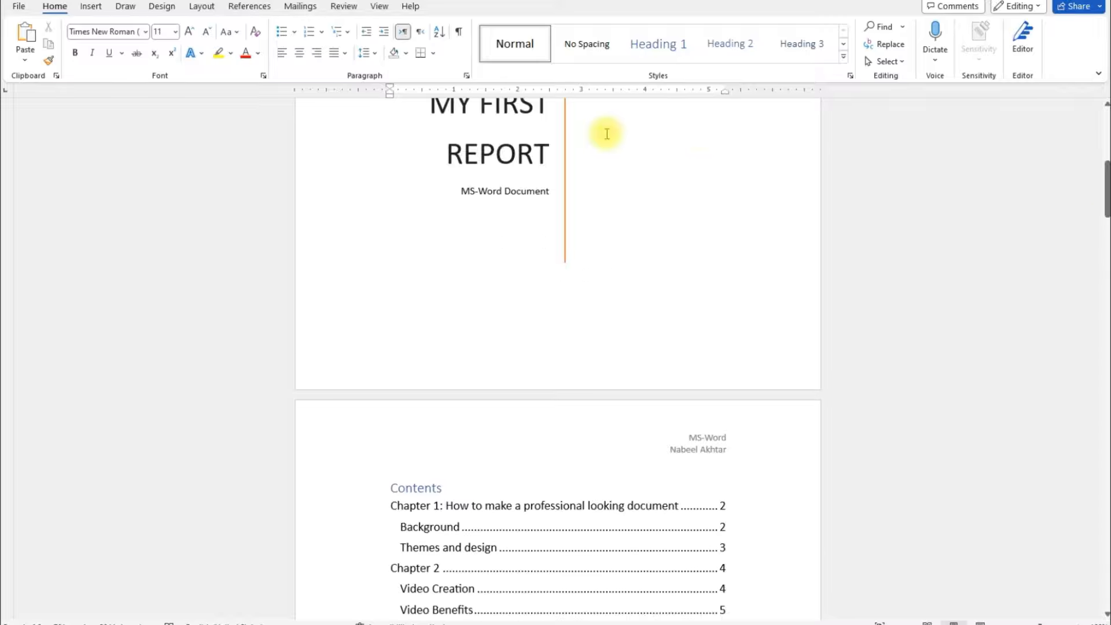
{"action": "left_click", "coordinate": [201, 8]}
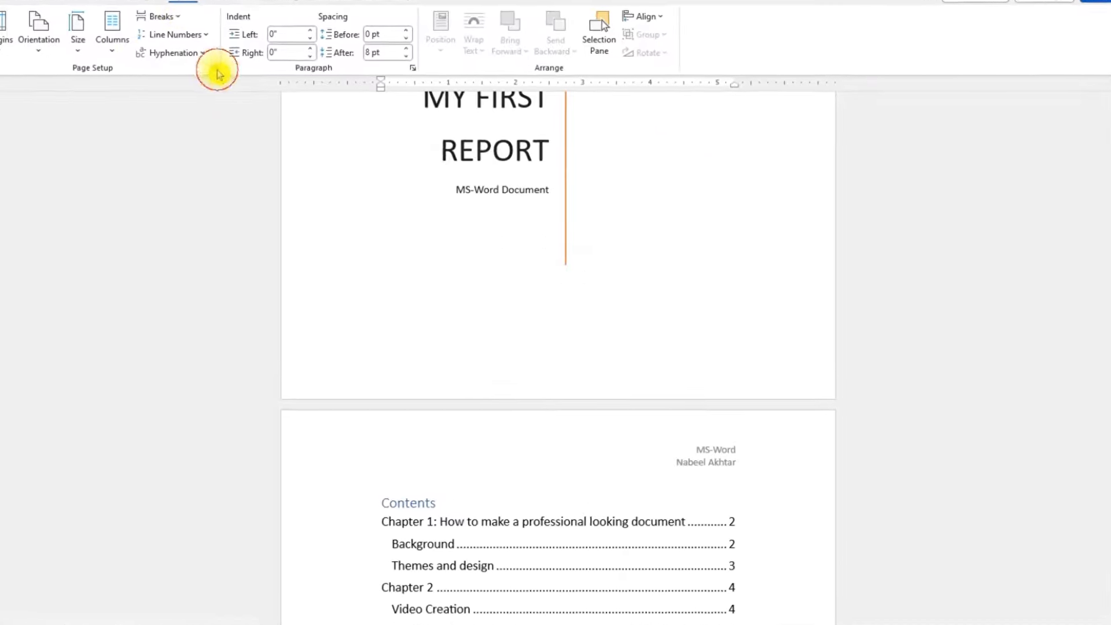
{"action": "left_click", "coordinate": [233, 79]}
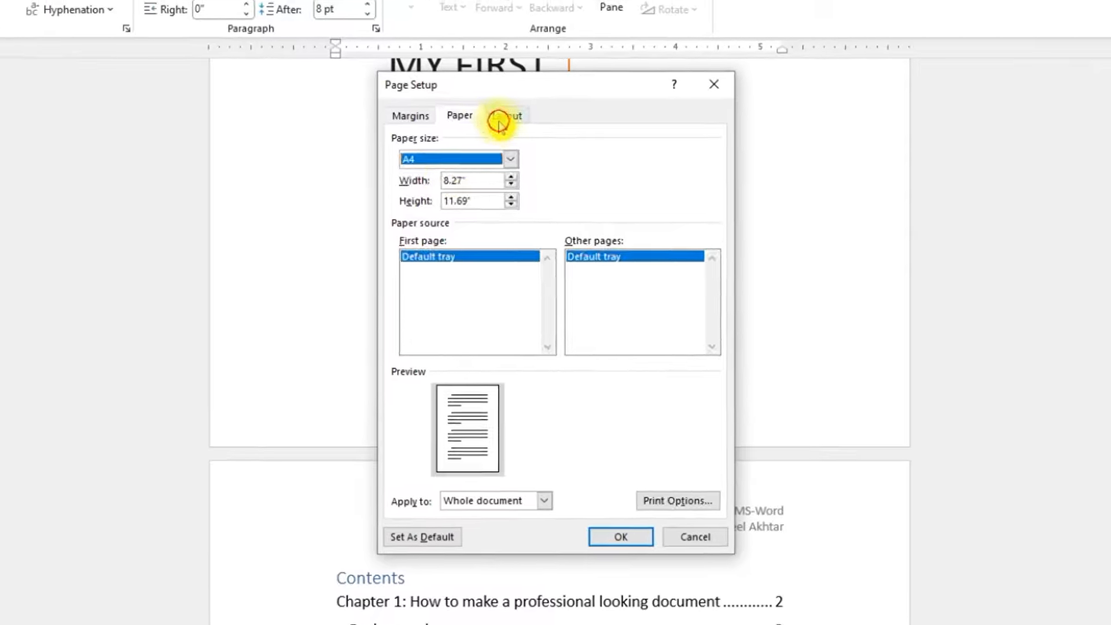
{"action": "left_click", "coordinate": [499, 122]}
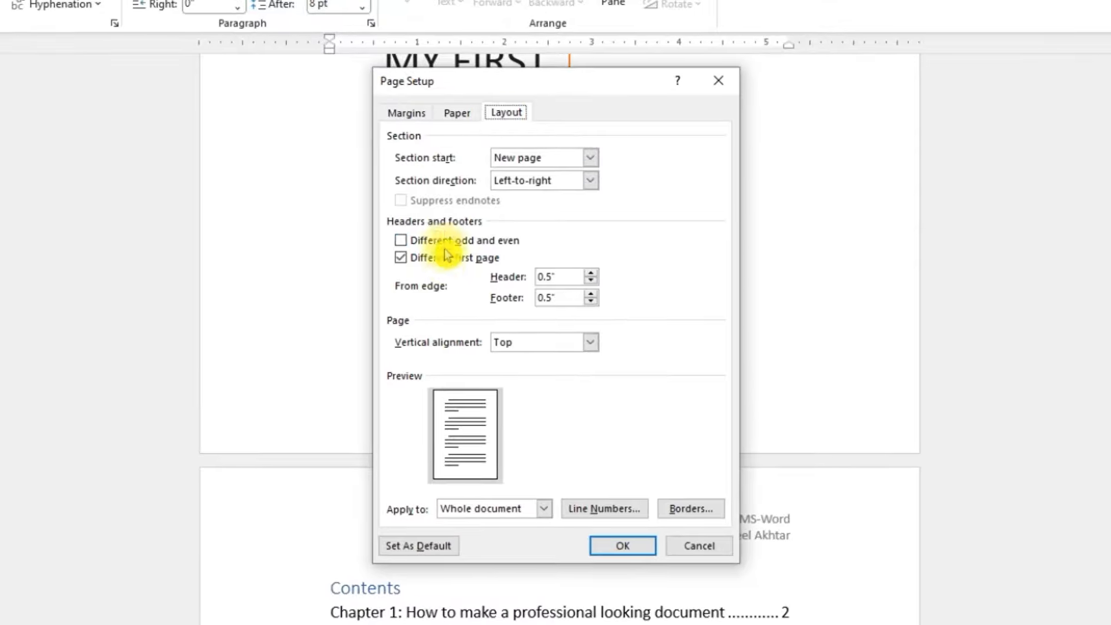
{"action": "left_click", "coordinate": [460, 255]}
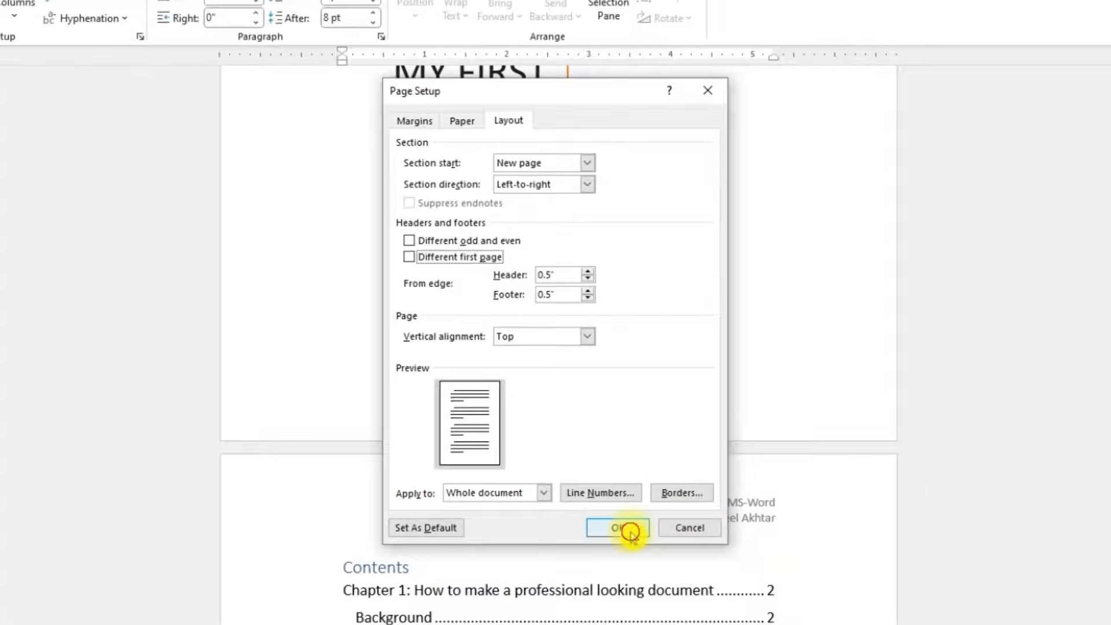
{"action": "left_click", "coordinate": [625, 545]}
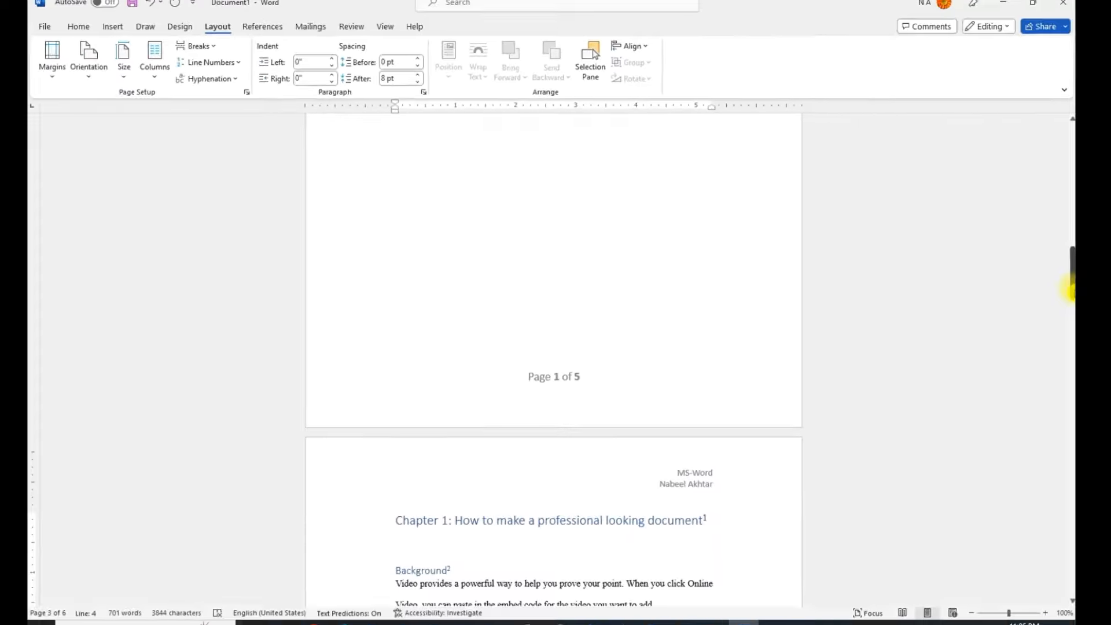
{"action": "left_click_drag", "start_coordinate": [1070, 288], "coordinate": [1048, 220]}
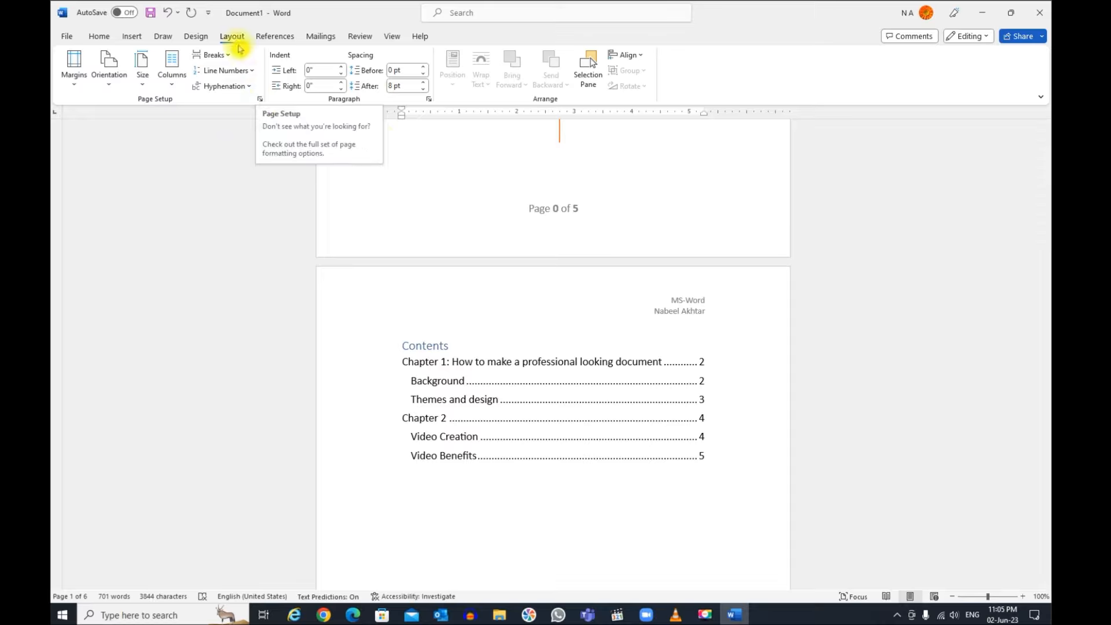
Step: Turn the different first page option back on for headers and footers across the whole document
{"action": "left_click", "coordinate": [259, 99]}
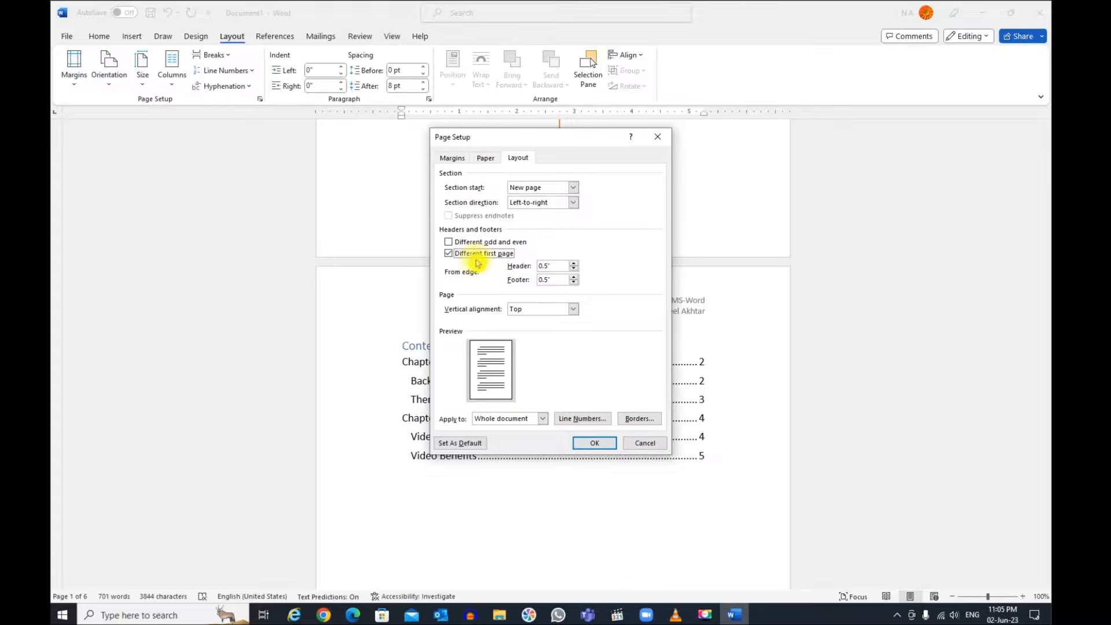
{"action": "left_click", "coordinate": [595, 444]}
{"action": "mouse_move", "coordinate": [1047, 263]}
{"action": "left_mouse_down"}
{"action": "mouse_move", "coordinate": [1047, 153]}
{"action": "mouse_move", "coordinate": [1046, 246]}
{"action": "left_mouse_up"}
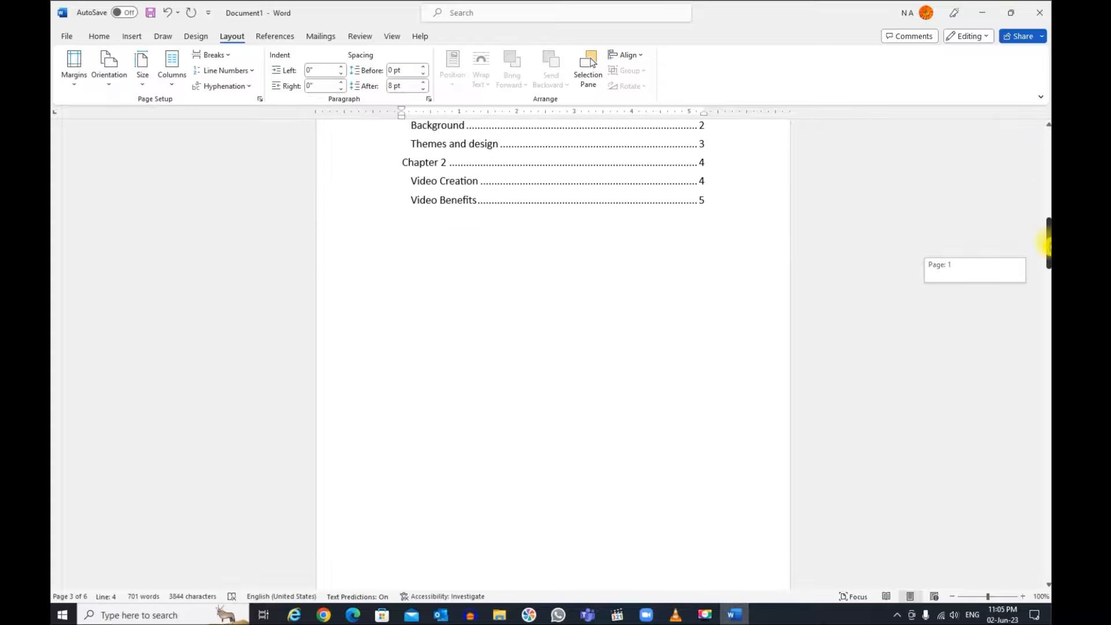